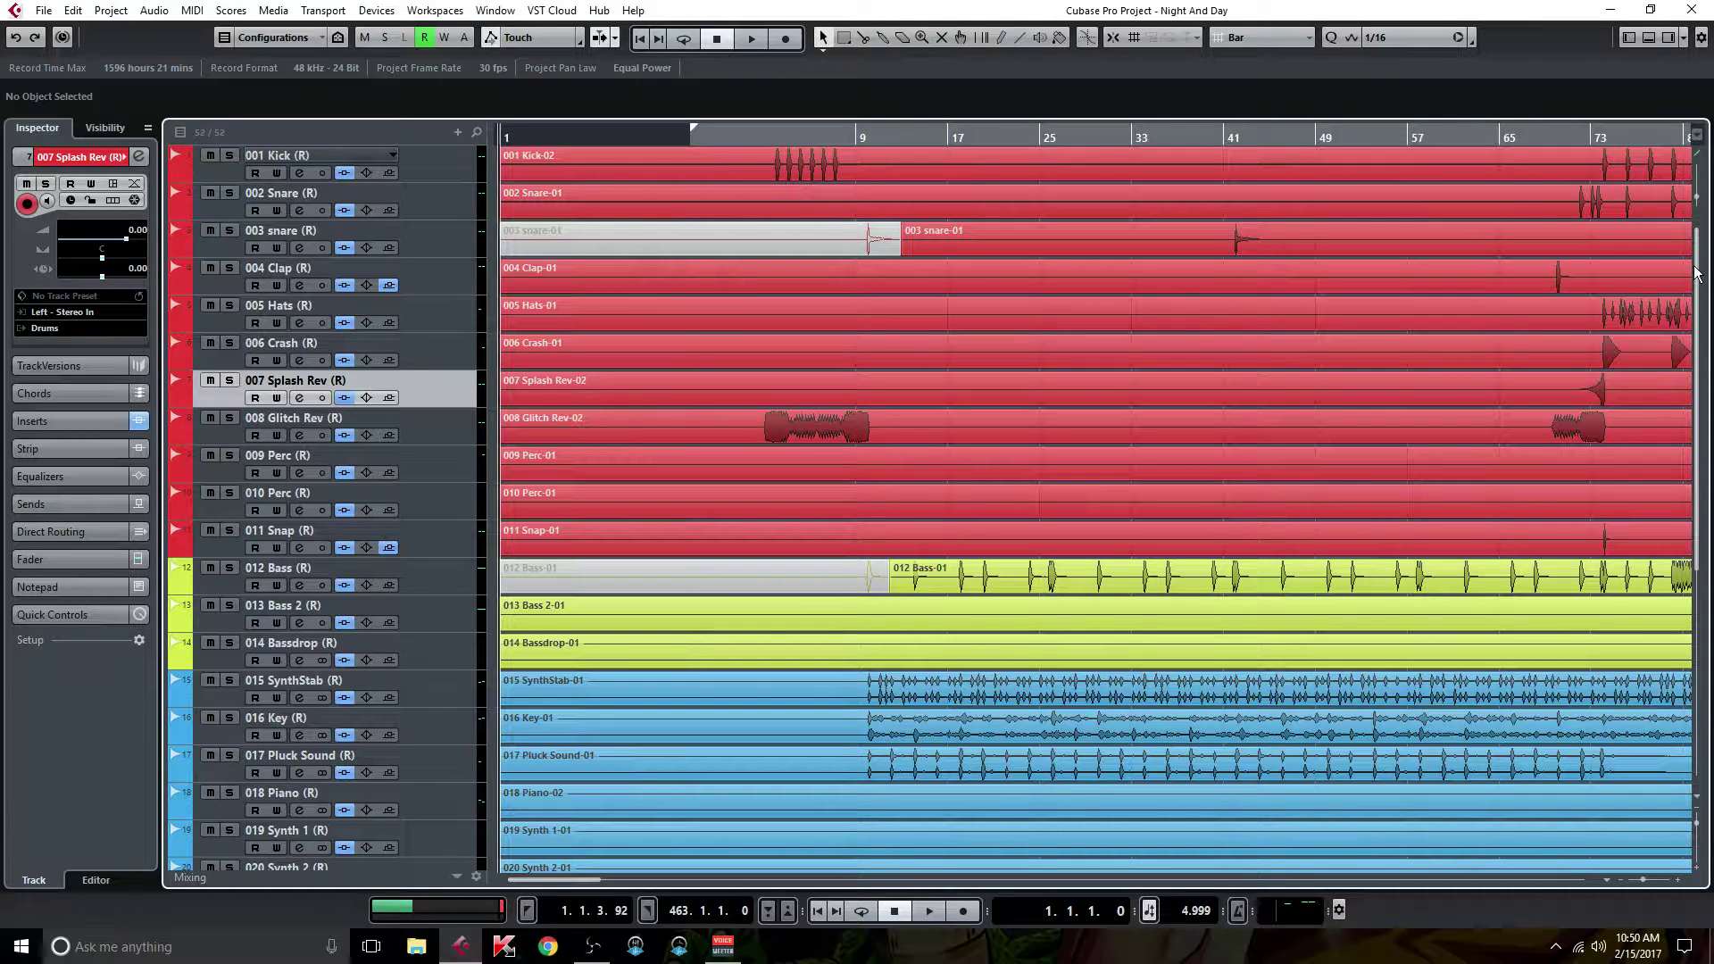
Step: Expand the Group Tracks folder, solo the Drums group track, and review which tracks are soloed
{"action": "left_click_drag", "start_coordinate": [1695, 271], "coordinate": [1695, 517]}
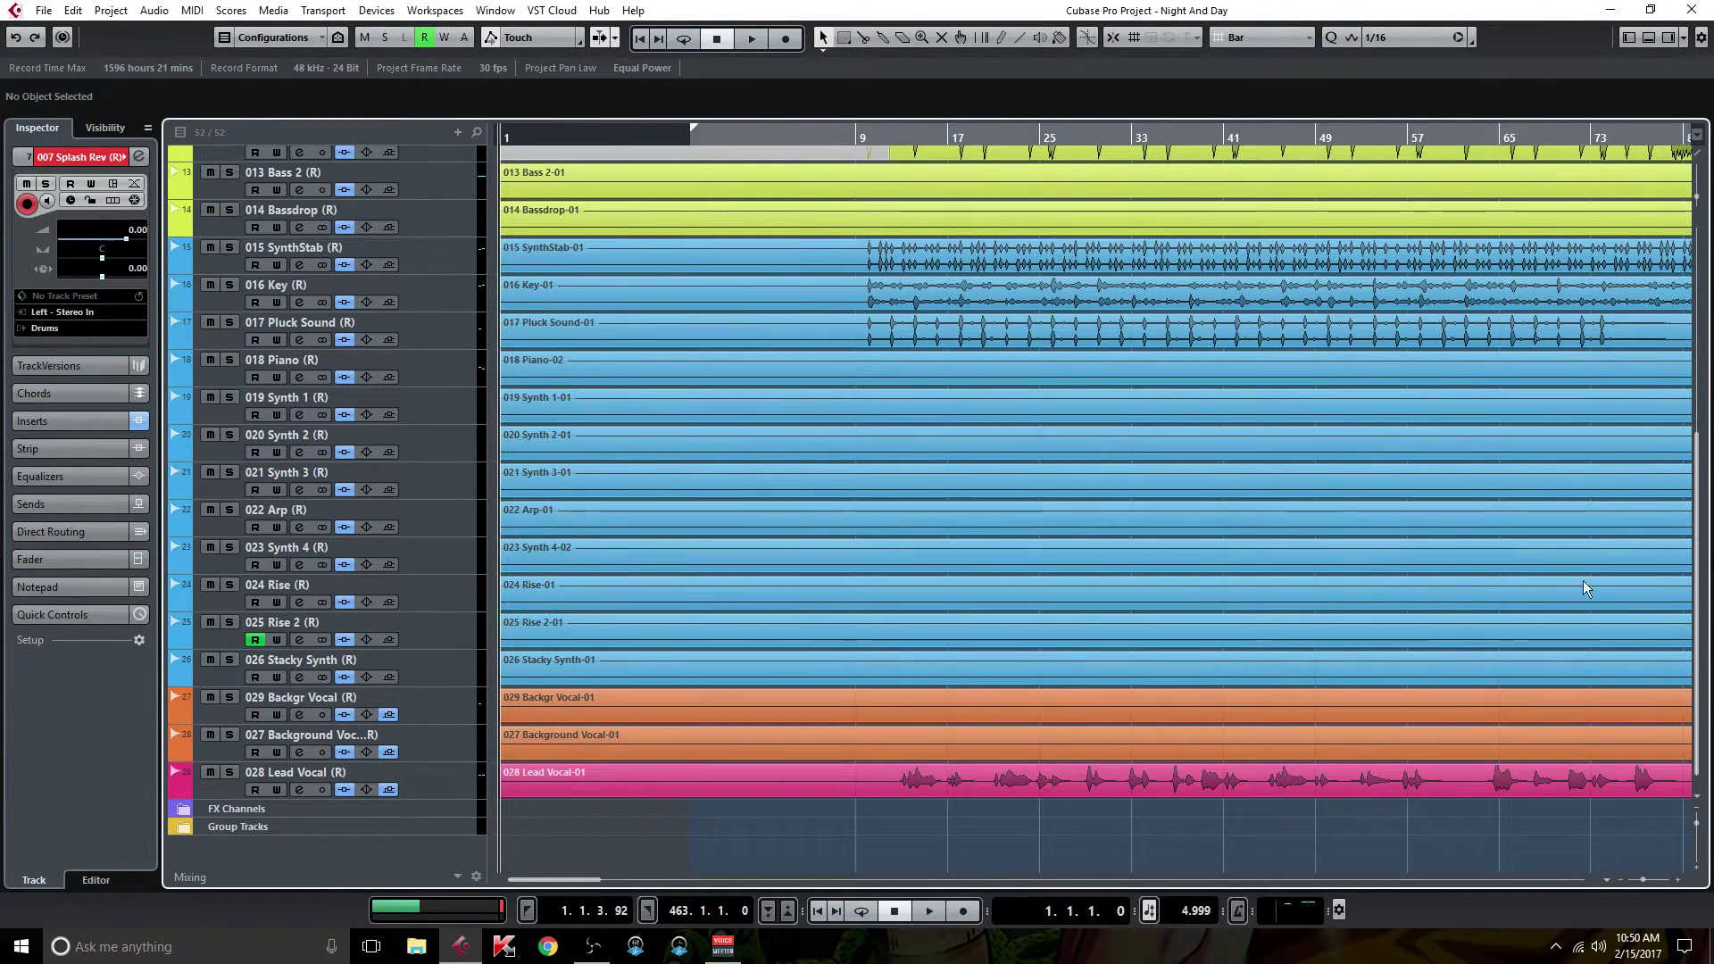
{"action": "left_click", "coordinate": [190, 830]}
{"action": "left_click", "coordinate": [239, 845]}
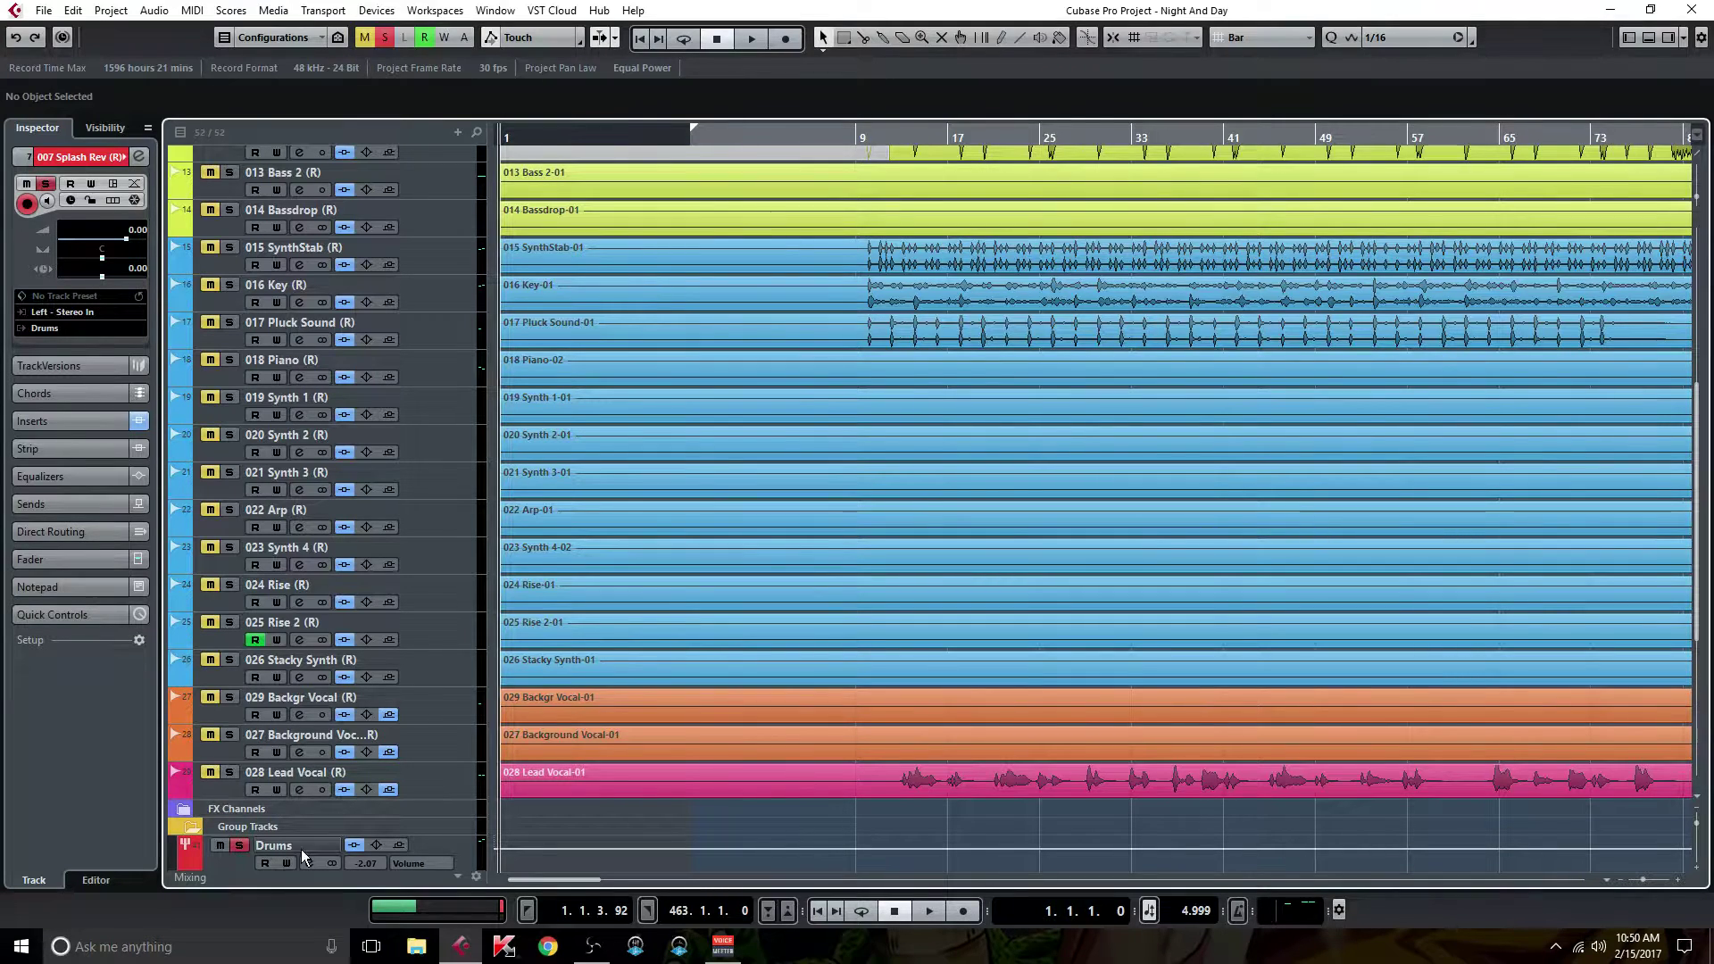
{"action": "left_click_drag", "start_coordinate": [1699, 471], "coordinate": [1699, 307]}
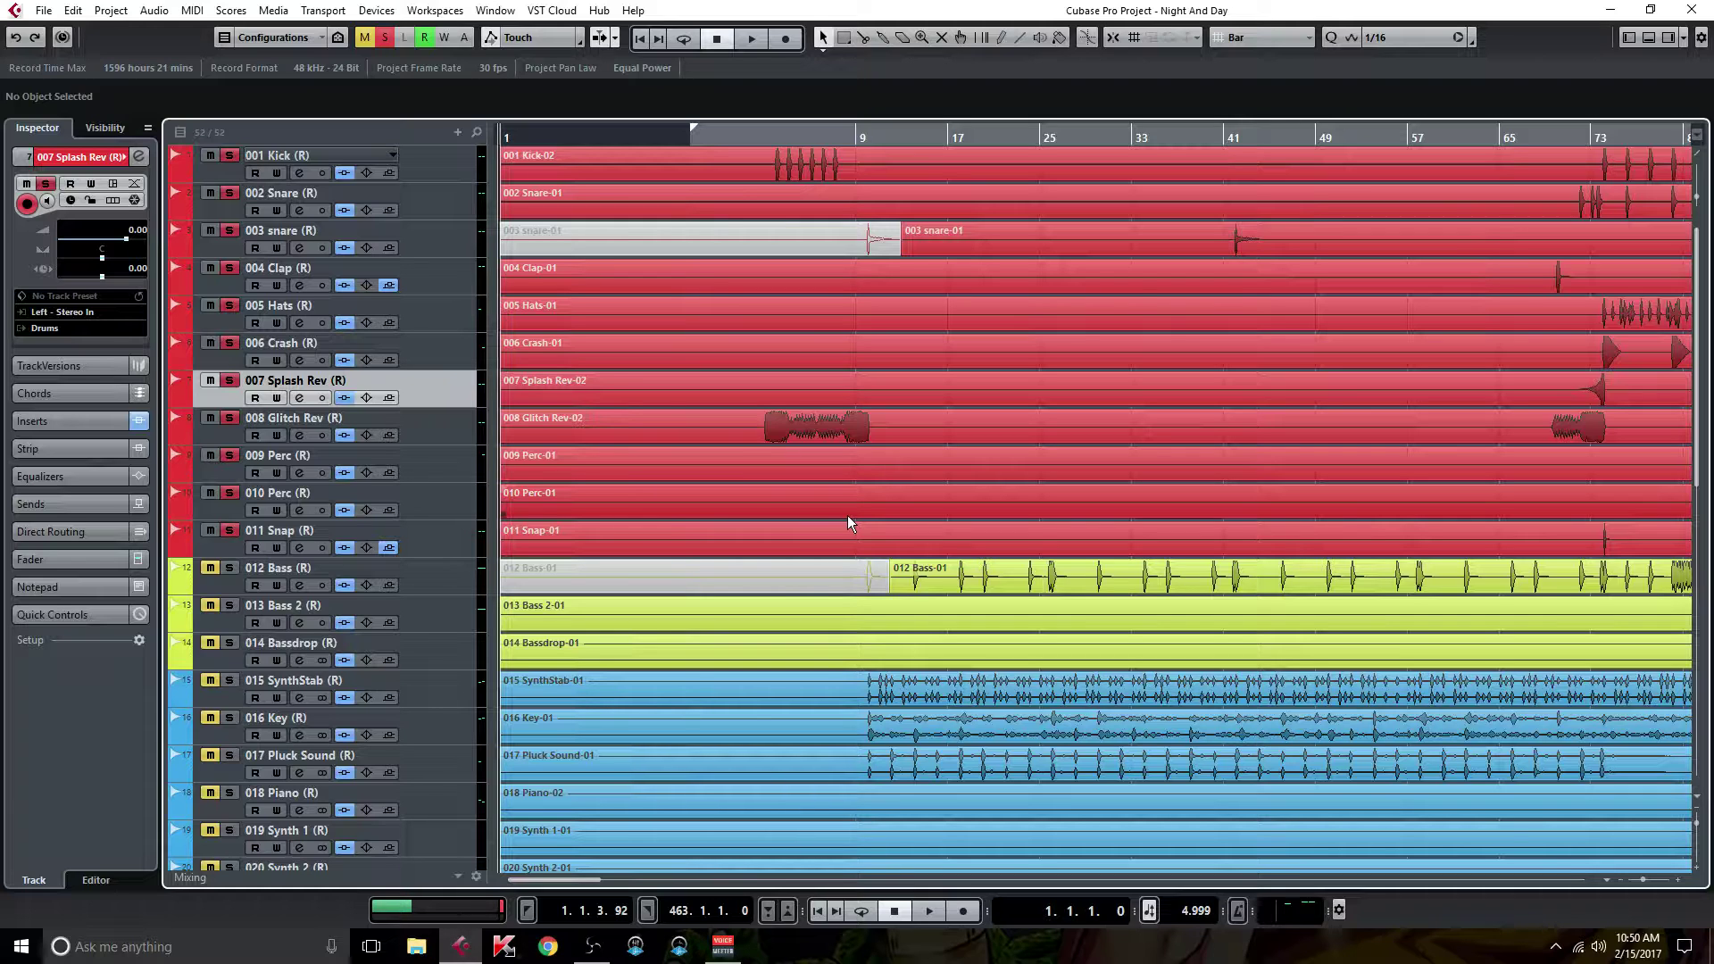
{"action": "scroll", "coordinate": [497, 360], "scroll_direction": "down", "scroll_amount": 3}
{"action": "scroll", "coordinate": [496, 361], "scroll_direction": "down", "scroll_amount": 9}
{"action": "scroll", "coordinate": [473, 366], "scroll_direction": "up", "scroll_amount": 12}
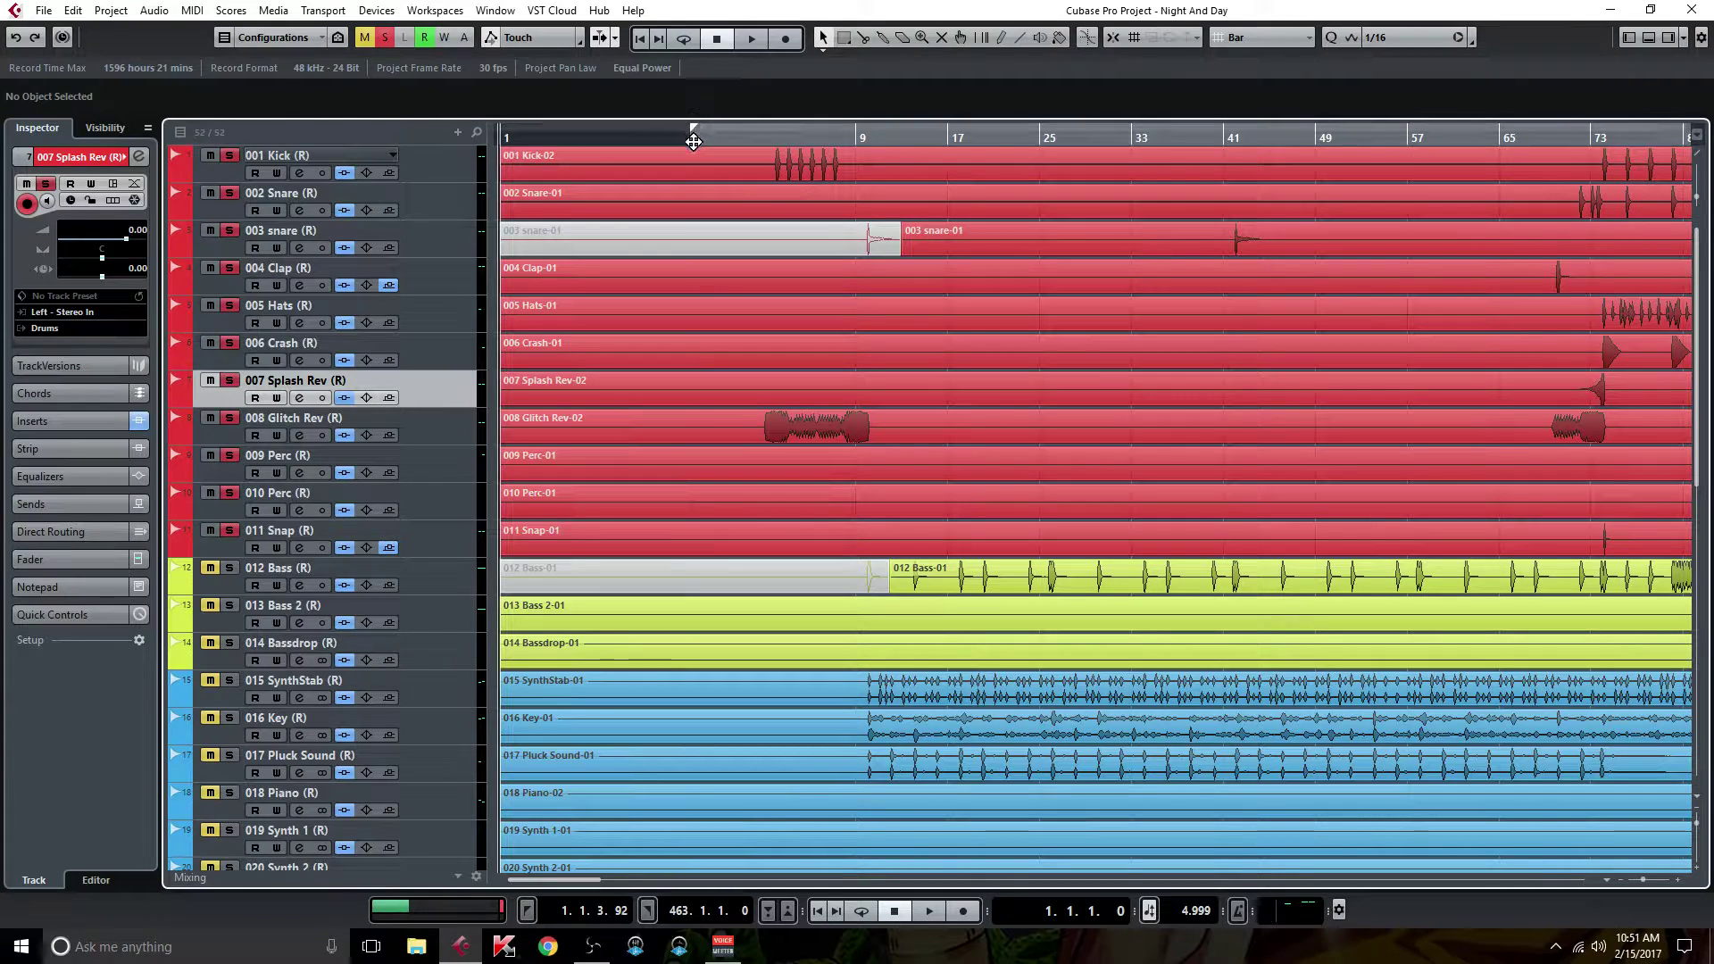
Step: Clear all solo states and play the project from between bars 1 and 9
{"action": "left_click", "coordinate": [379, 37]}
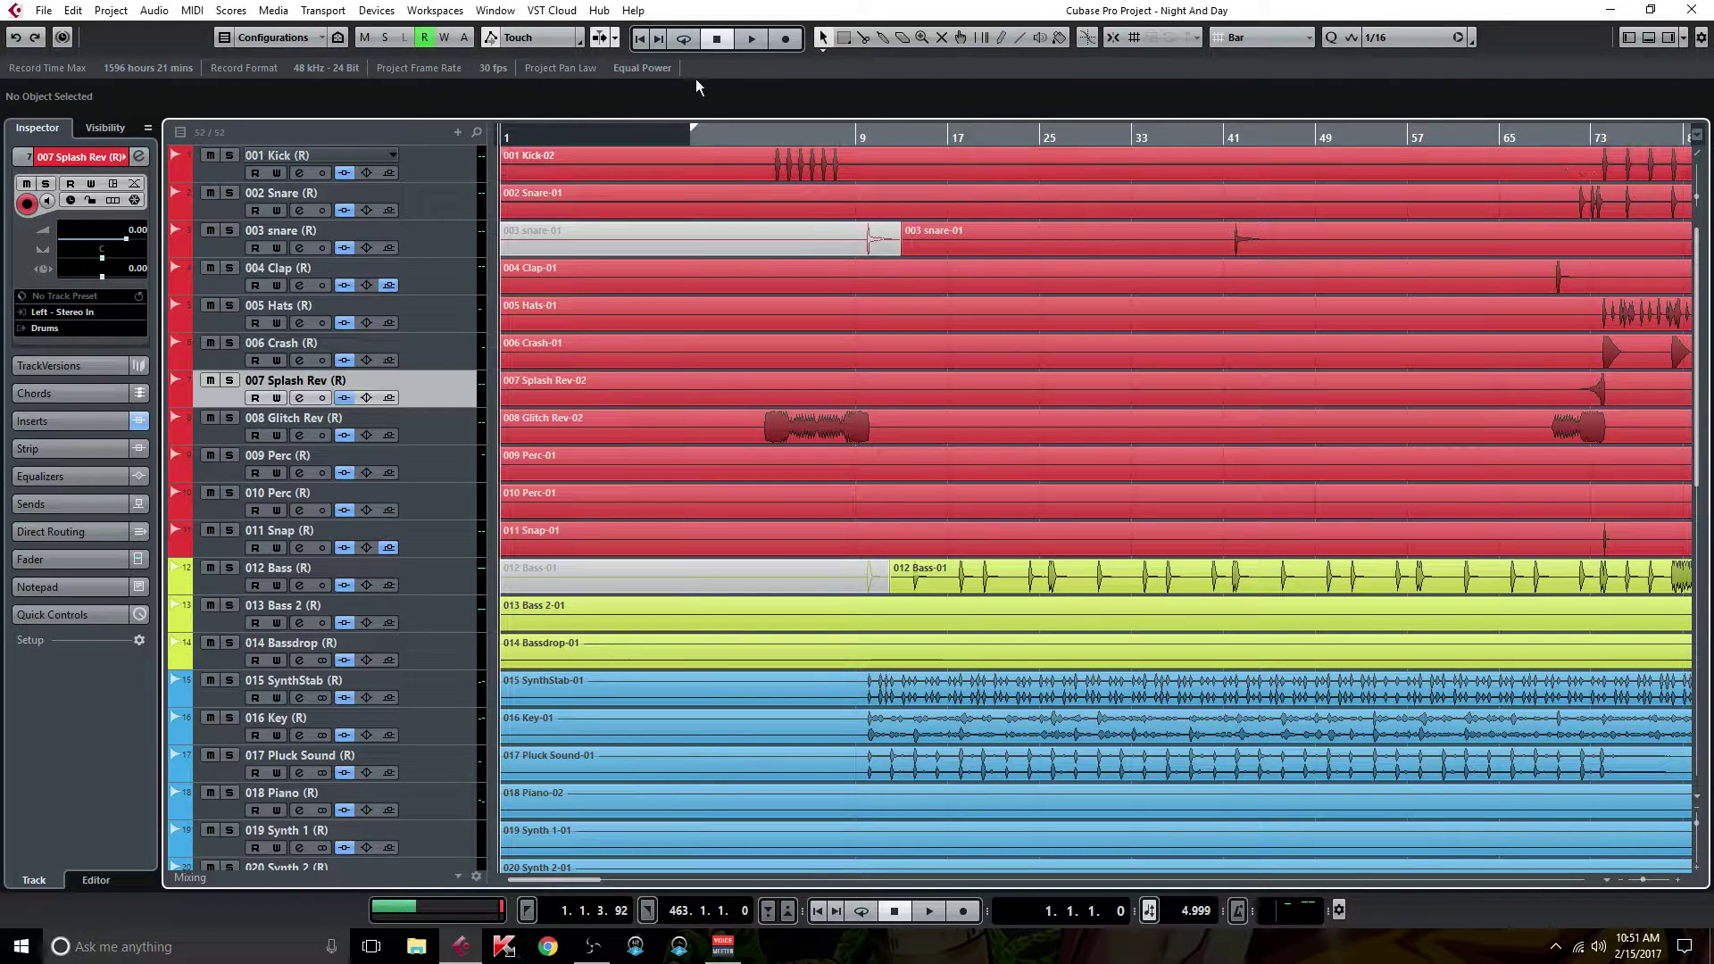
{"action": "left_click", "coordinate": [687, 141]}
{"action": "key", "text": "space"}
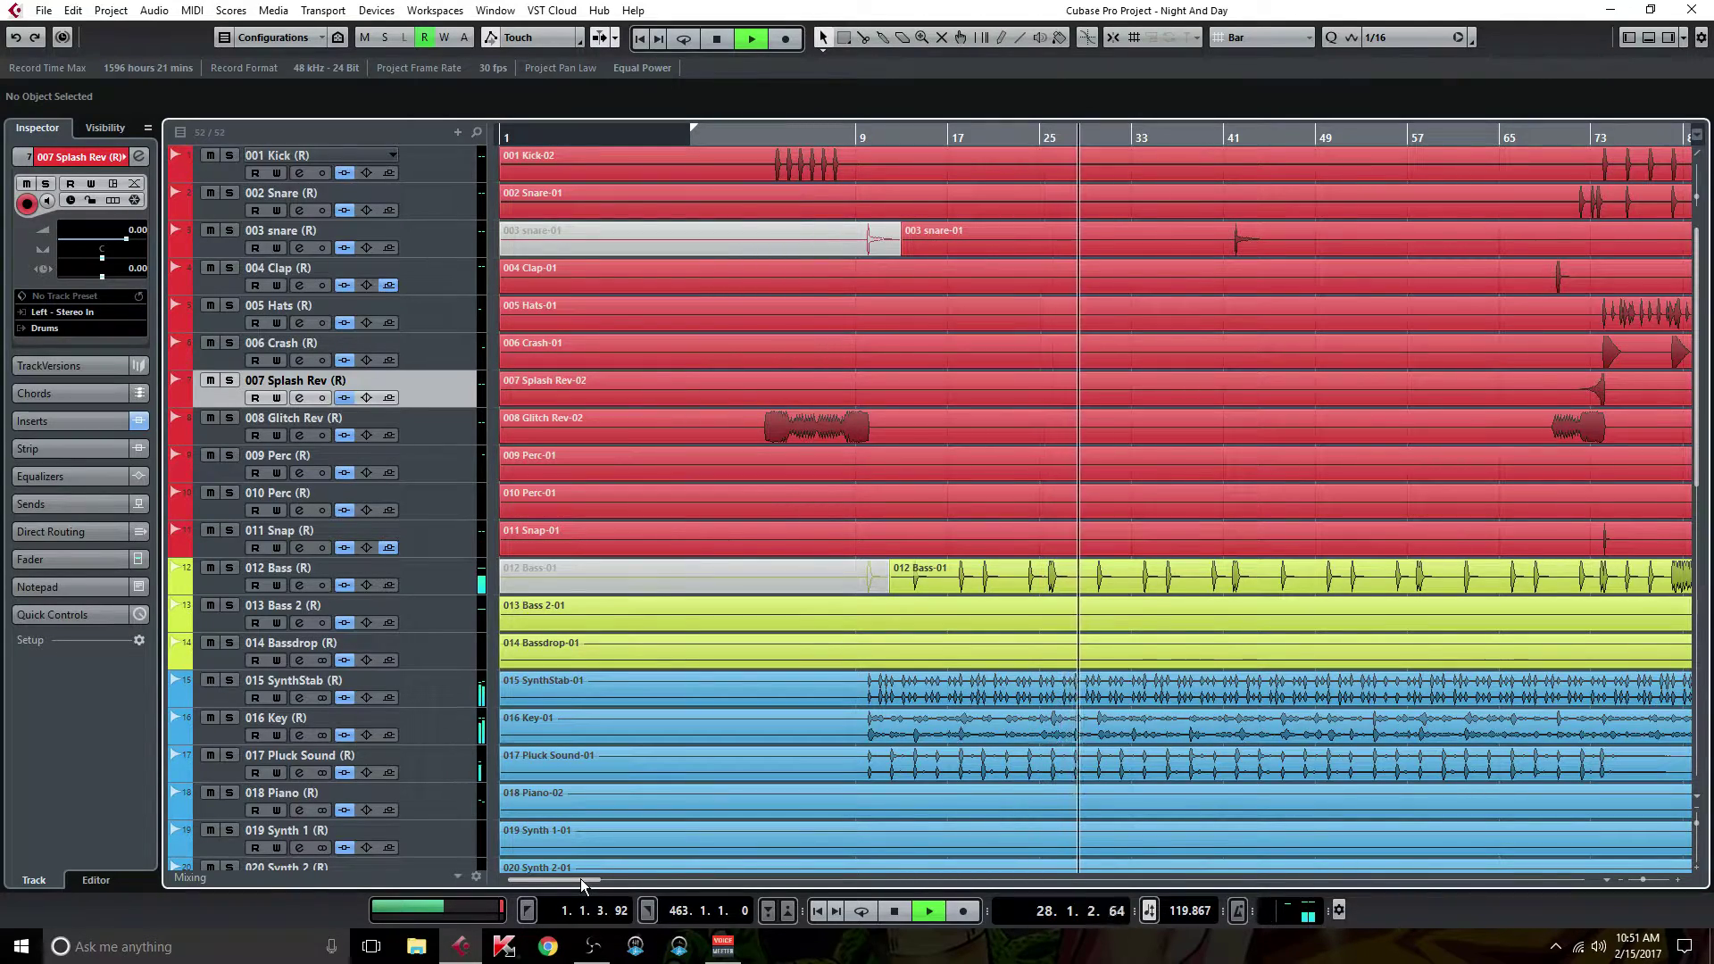
Step: Open the MixConsole and compare the full mix with all channel inserts bypassed and active
{"action": "key", "text": "F3"}
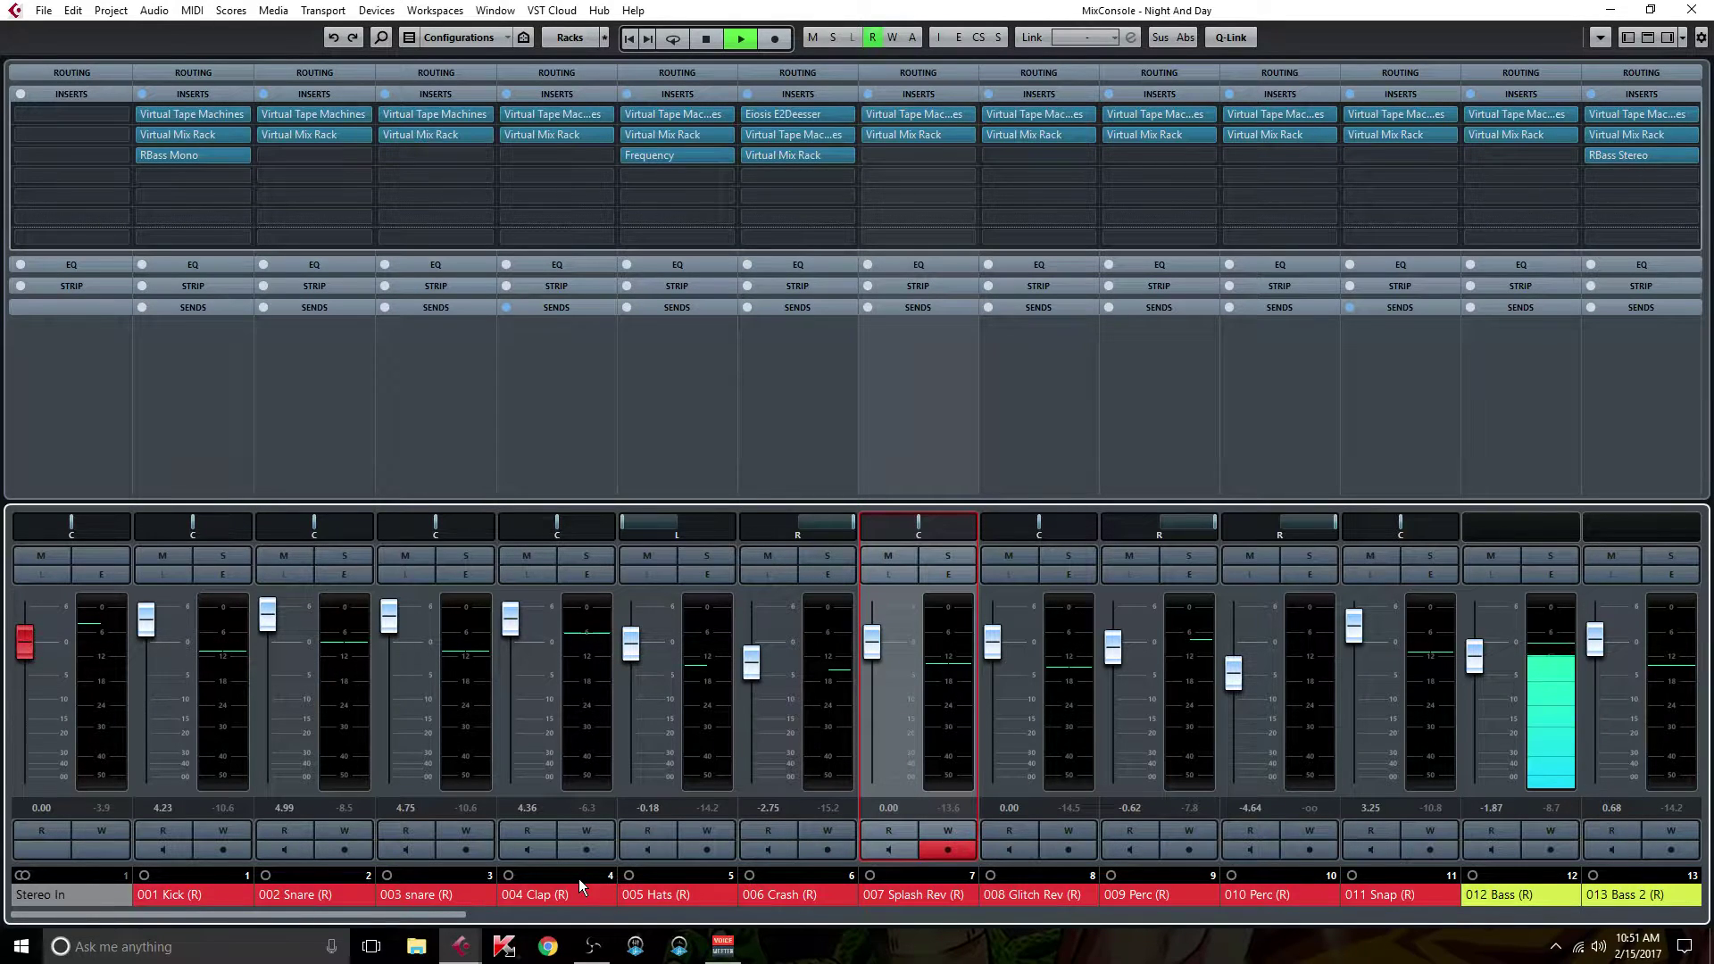
{"action": "key", "text": "b"}
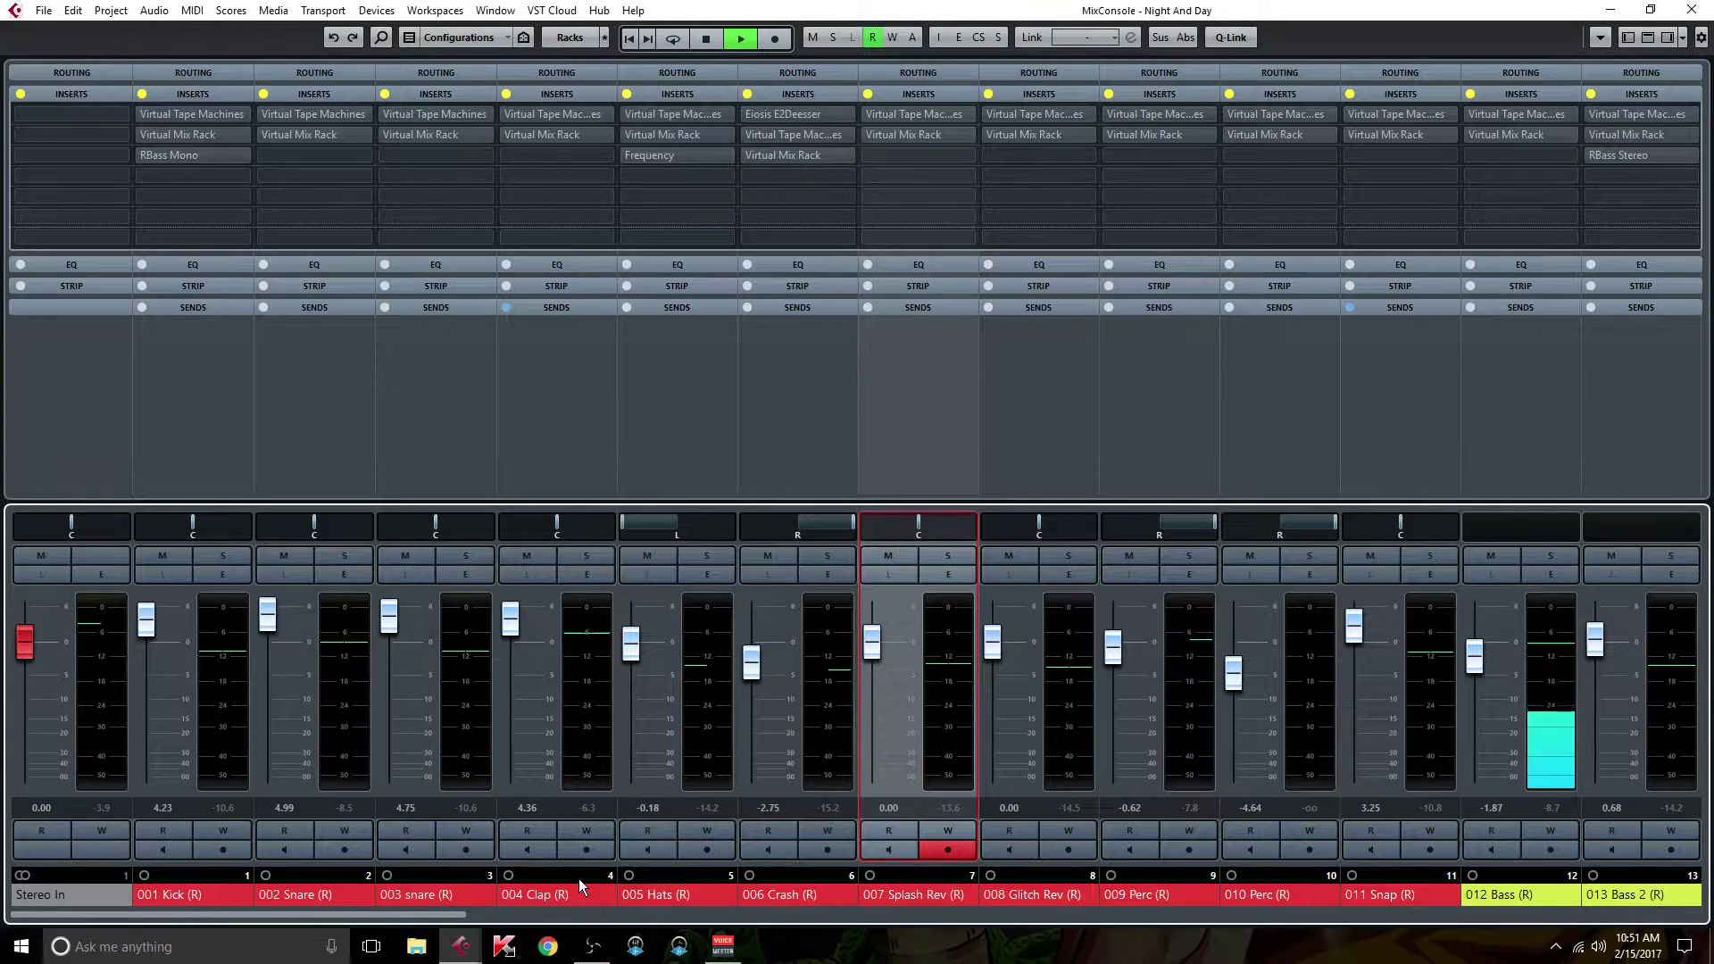
{"action": "key", "text": "b"}
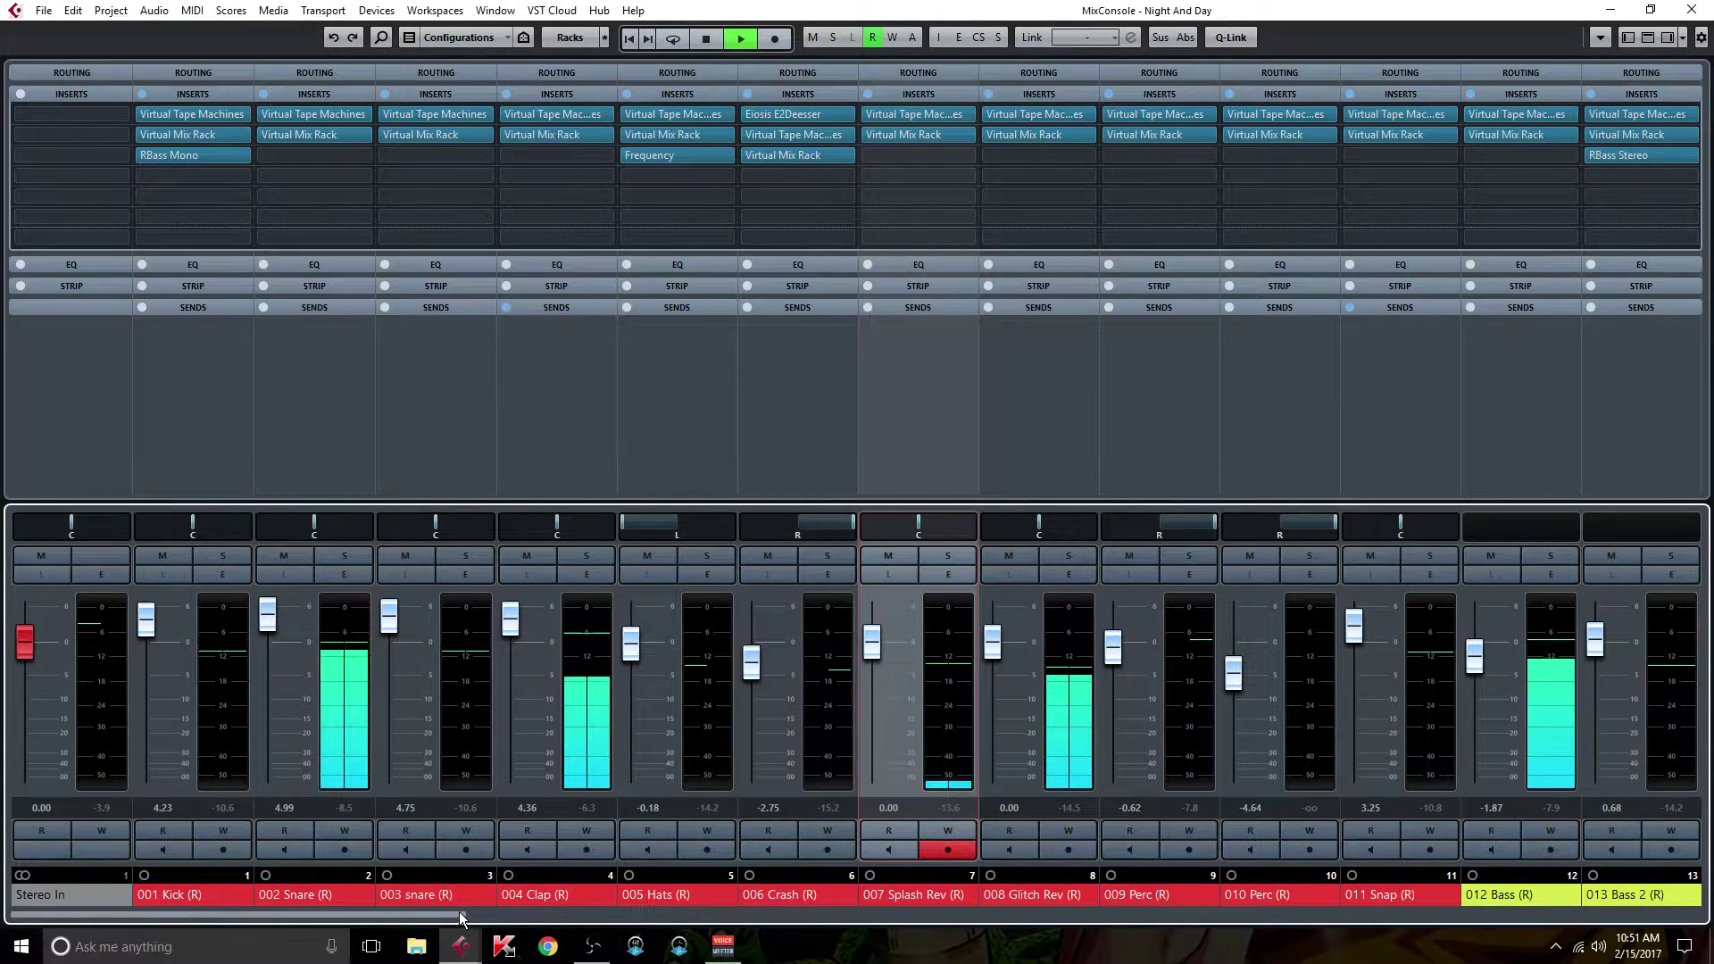
{"action": "left_click_drag", "start_coordinate": [462, 915], "coordinate": [540, 928]}
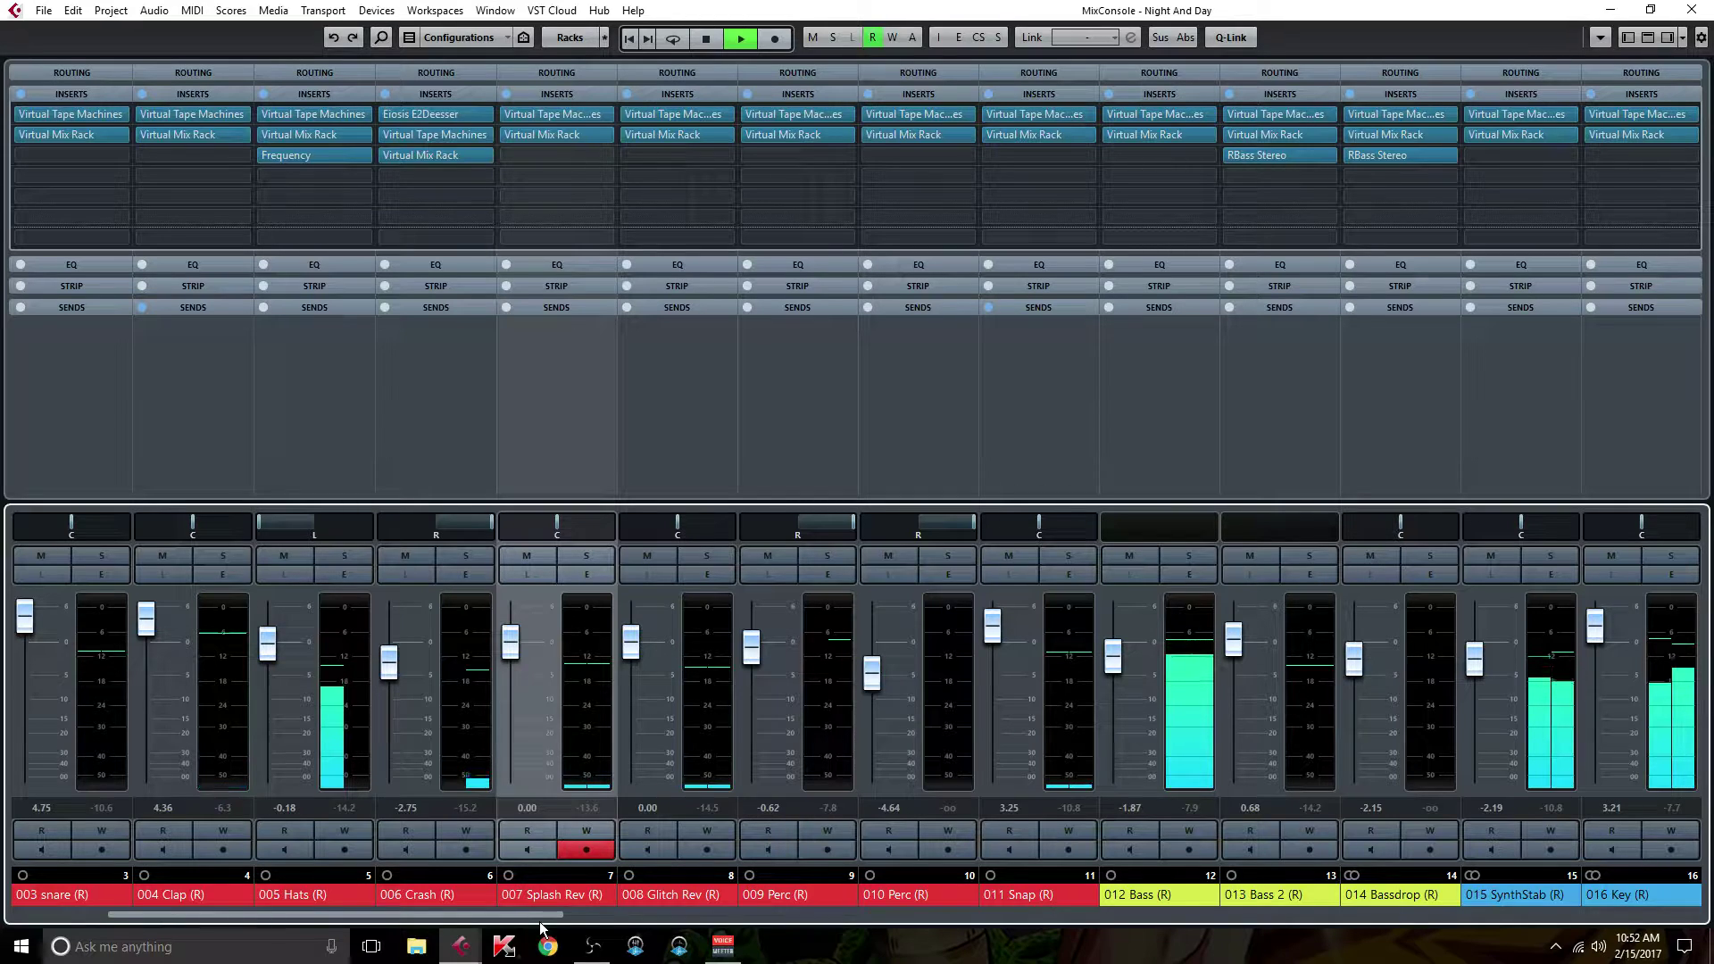
{"action": "key", "text": "b"}
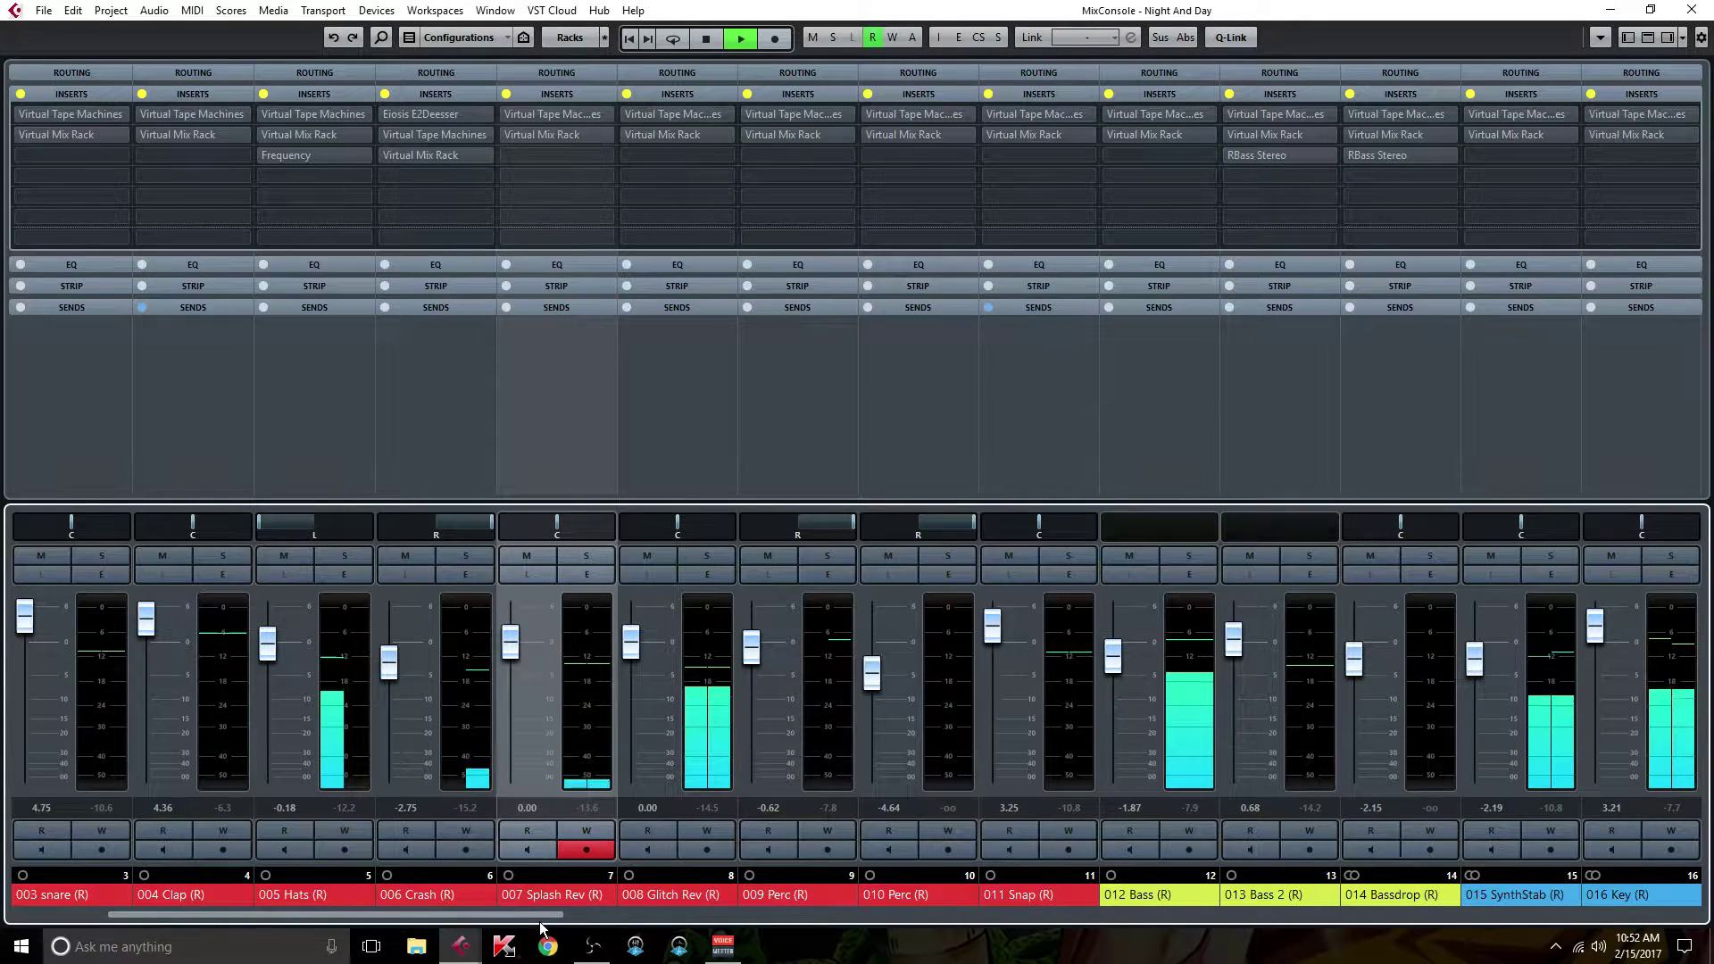
{"action": "key", "text": "b"}
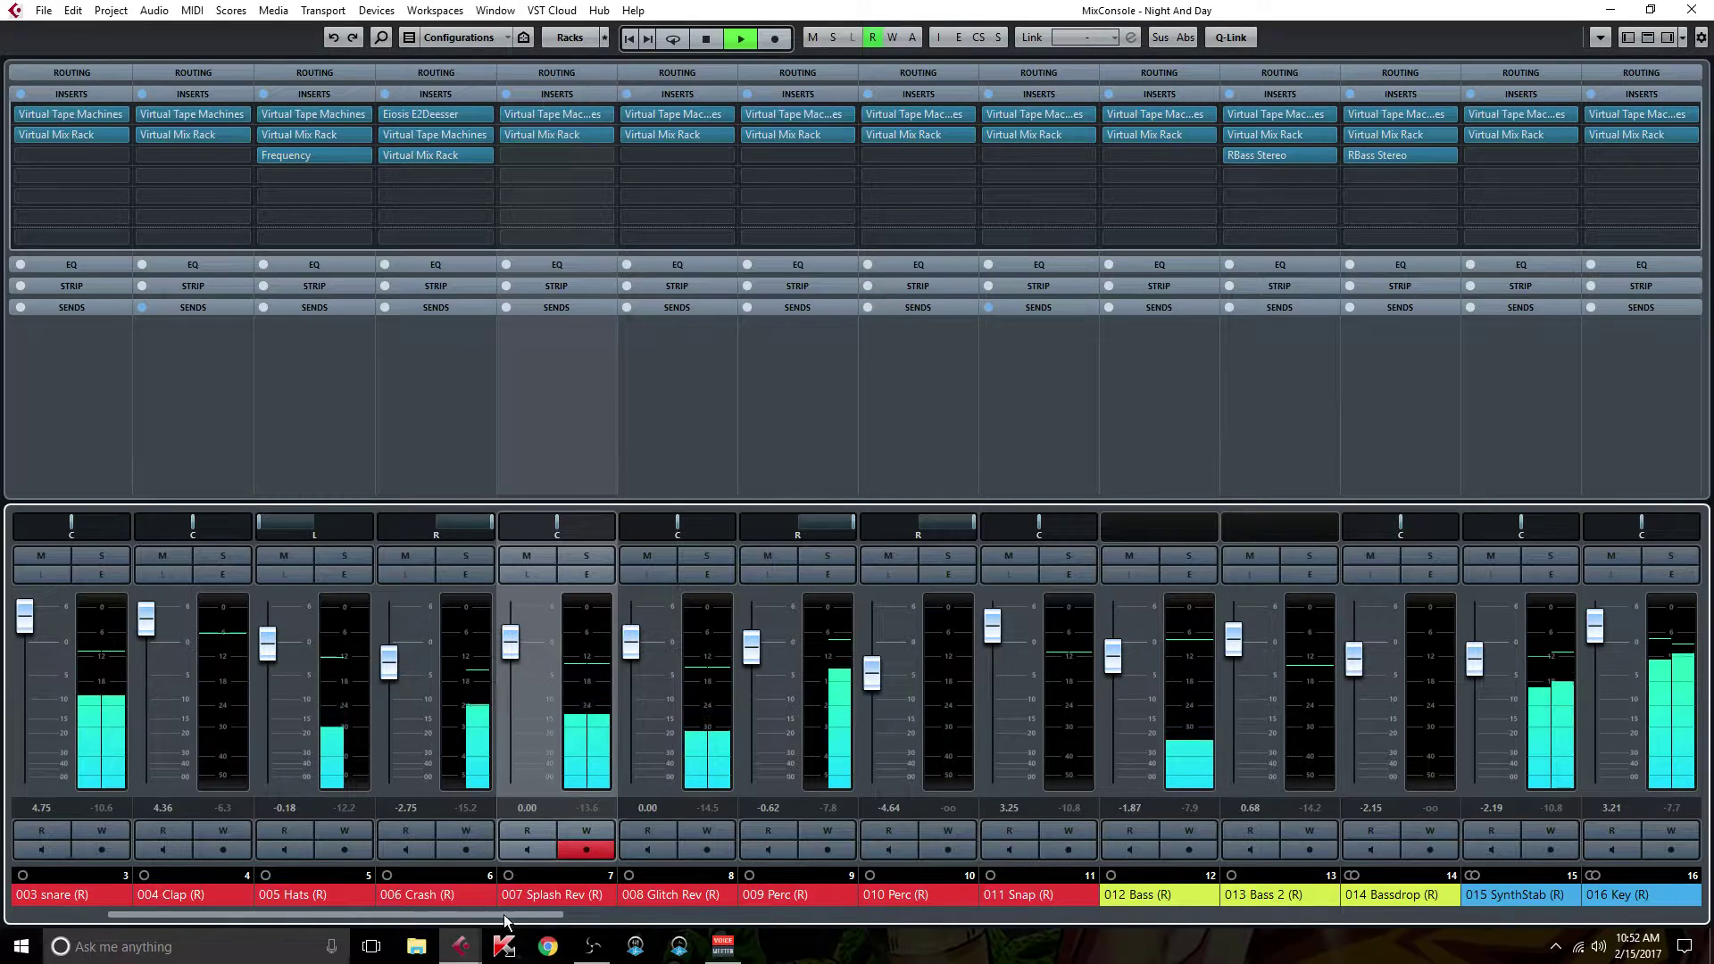
Step: Solo the Drums group channel and compare the drum channels with all inserts bypassed and active
{"action": "left_click_drag", "start_coordinate": [542, 915], "coordinate": [1641, 859]}
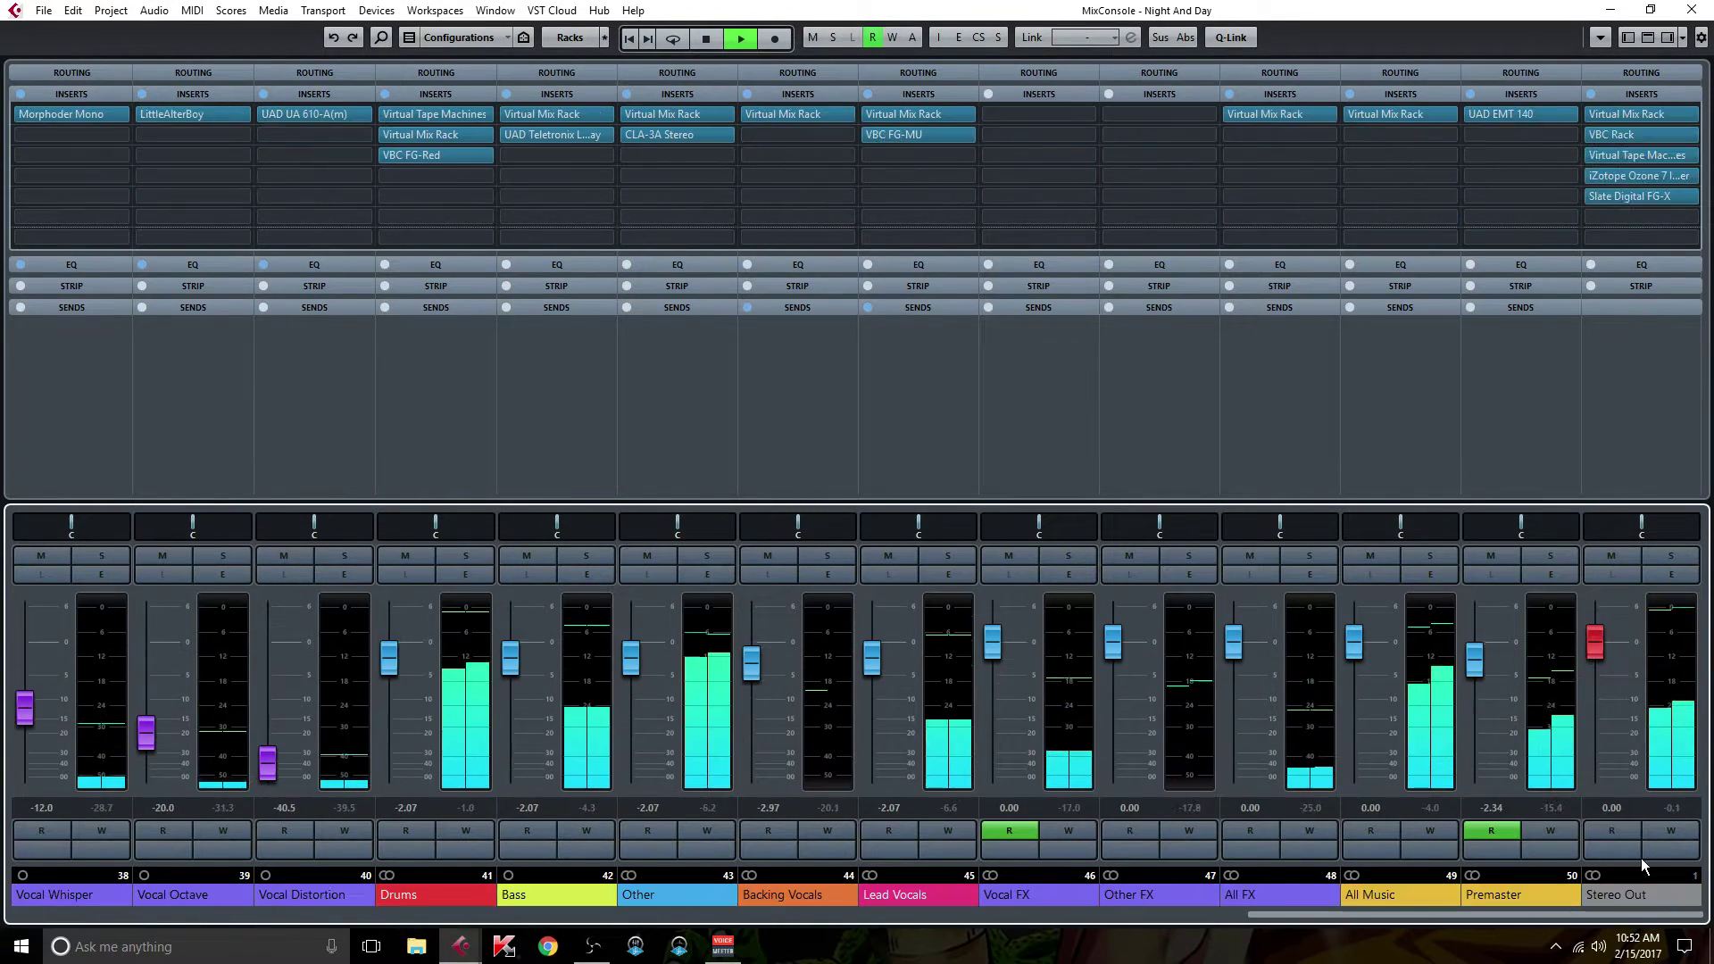
{"action": "left_click", "coordinate": [454, 556]}
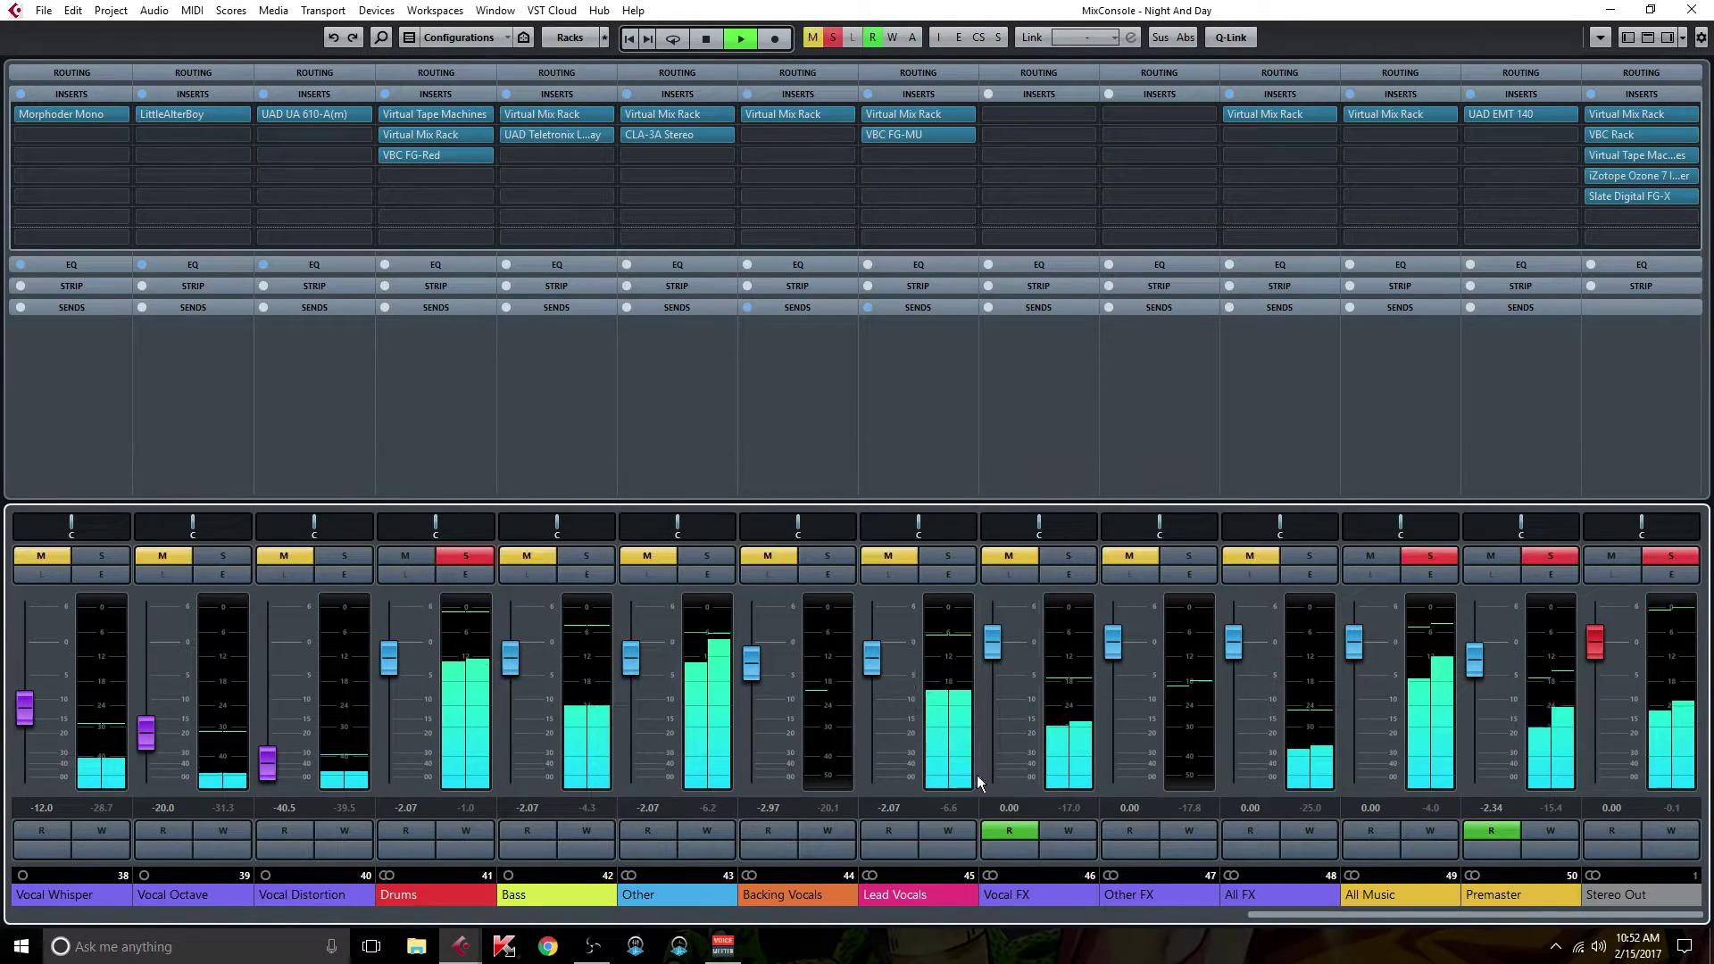
{"action": "left_click_drag", "start_coordinate": [1279, 916], "coordinate": [222, 886]}
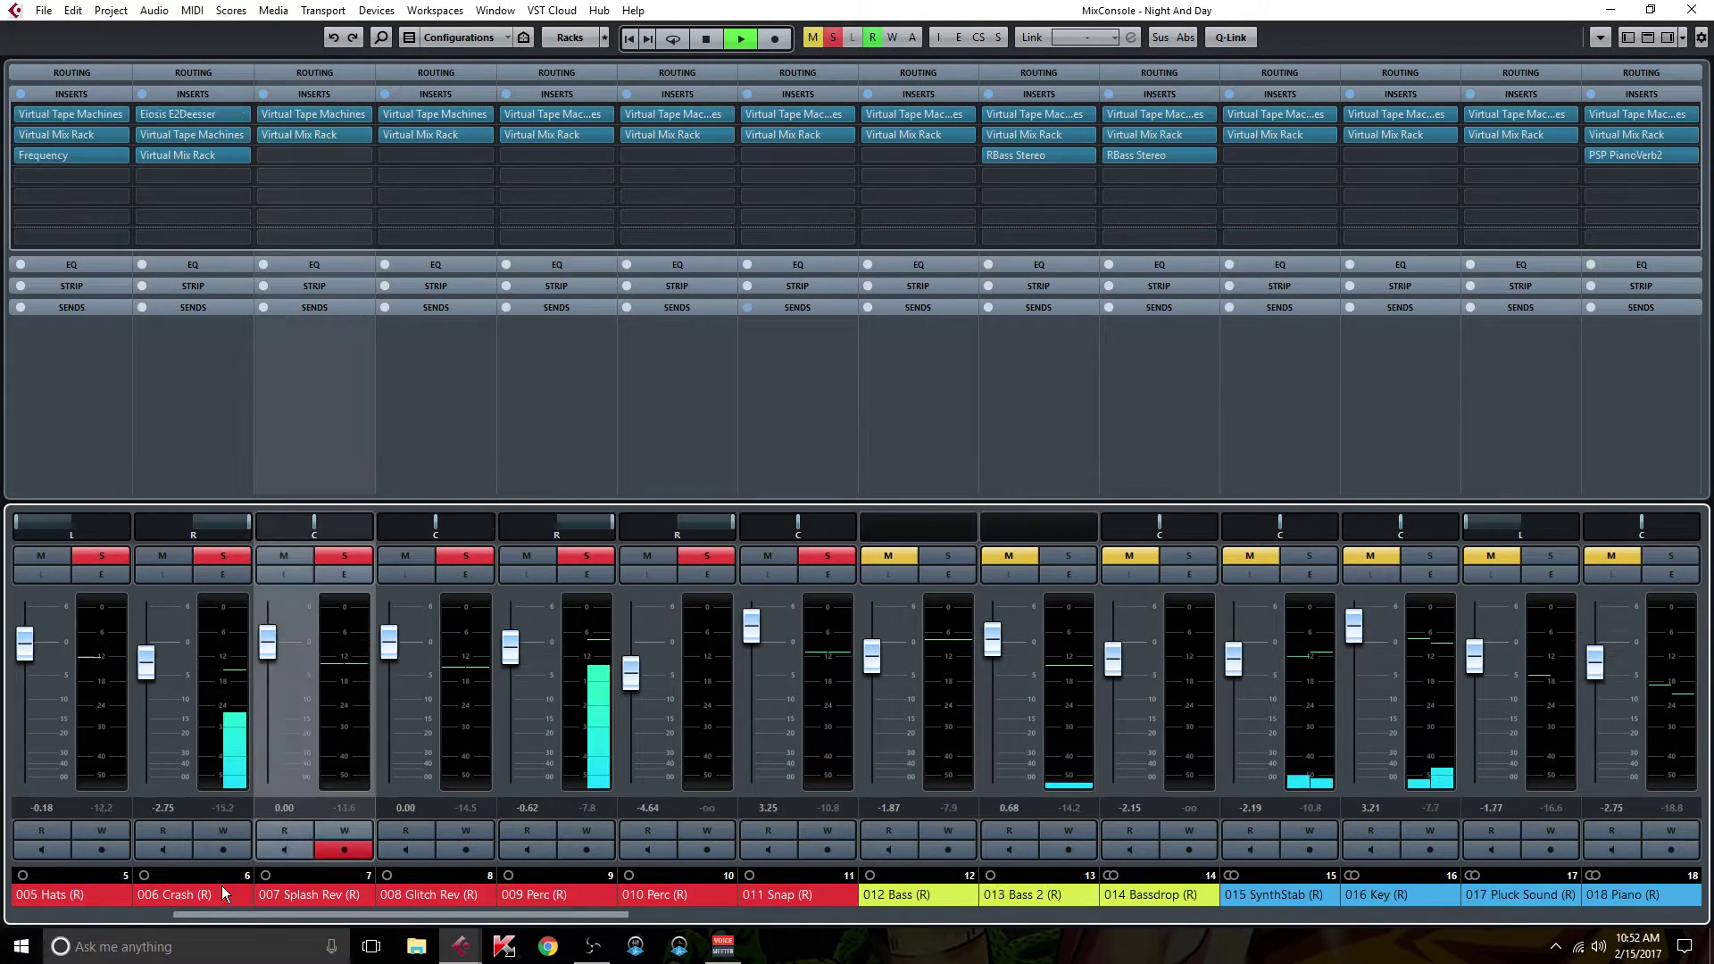
{"action": "left_click_drag", "start_coordinate": [522, 920], "coordinate": [366, 912]}
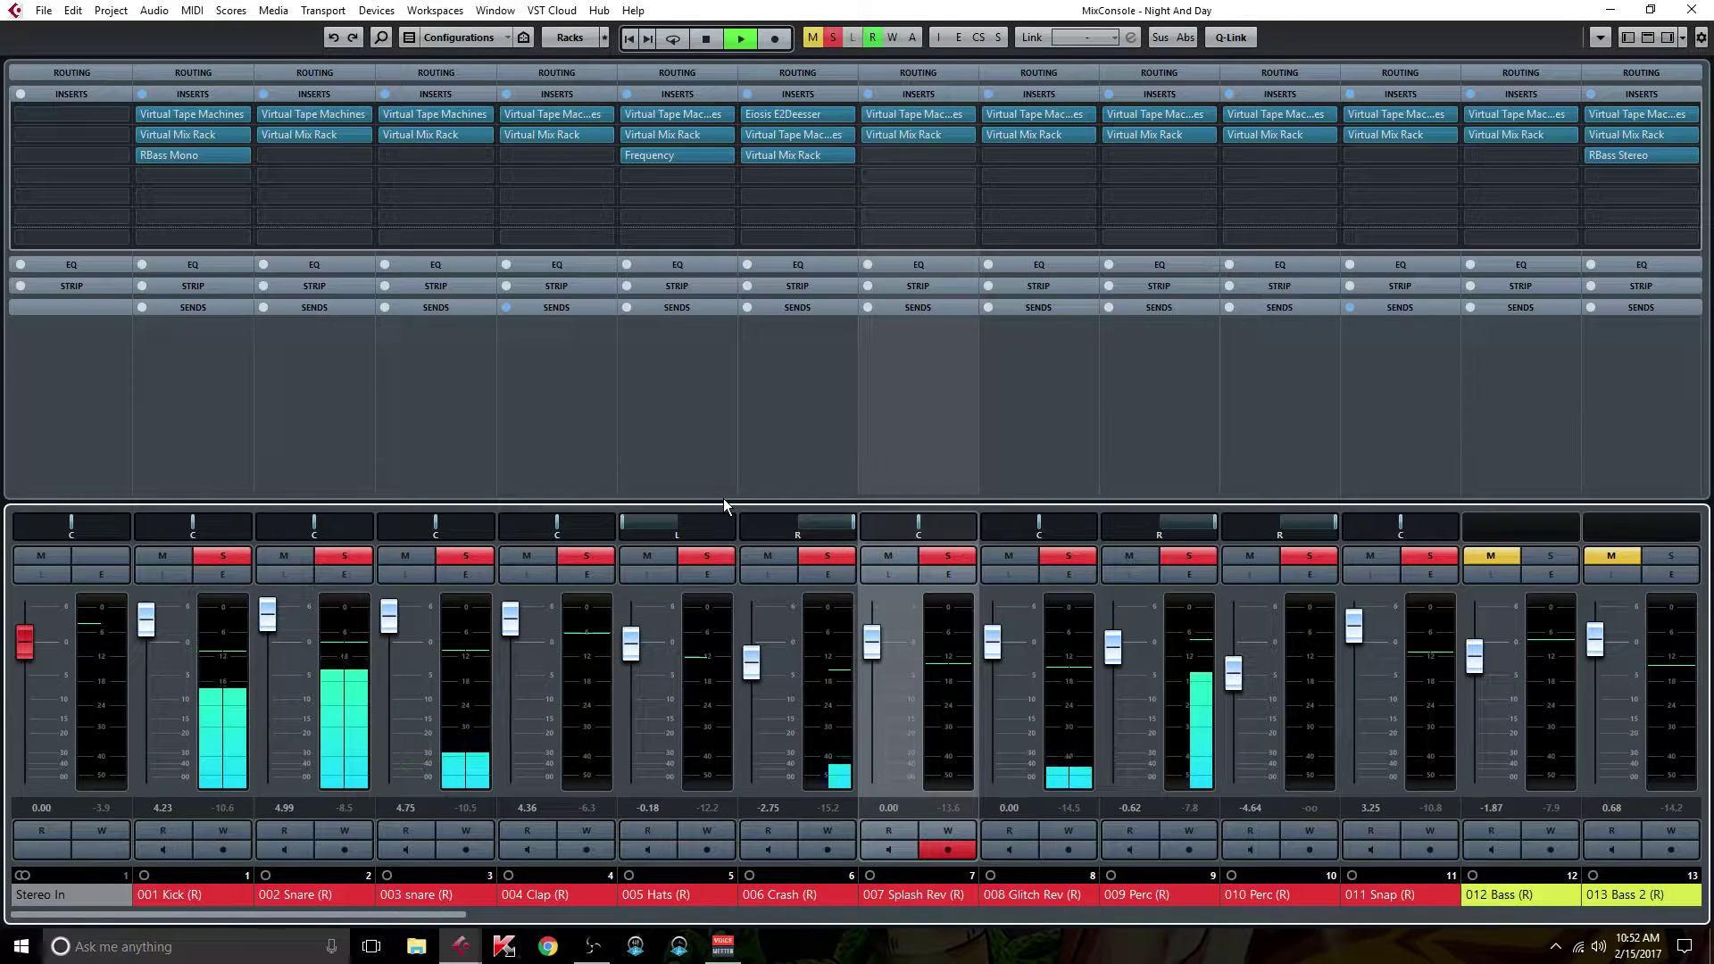
{"action": "key", "text": "ctrl+b"}
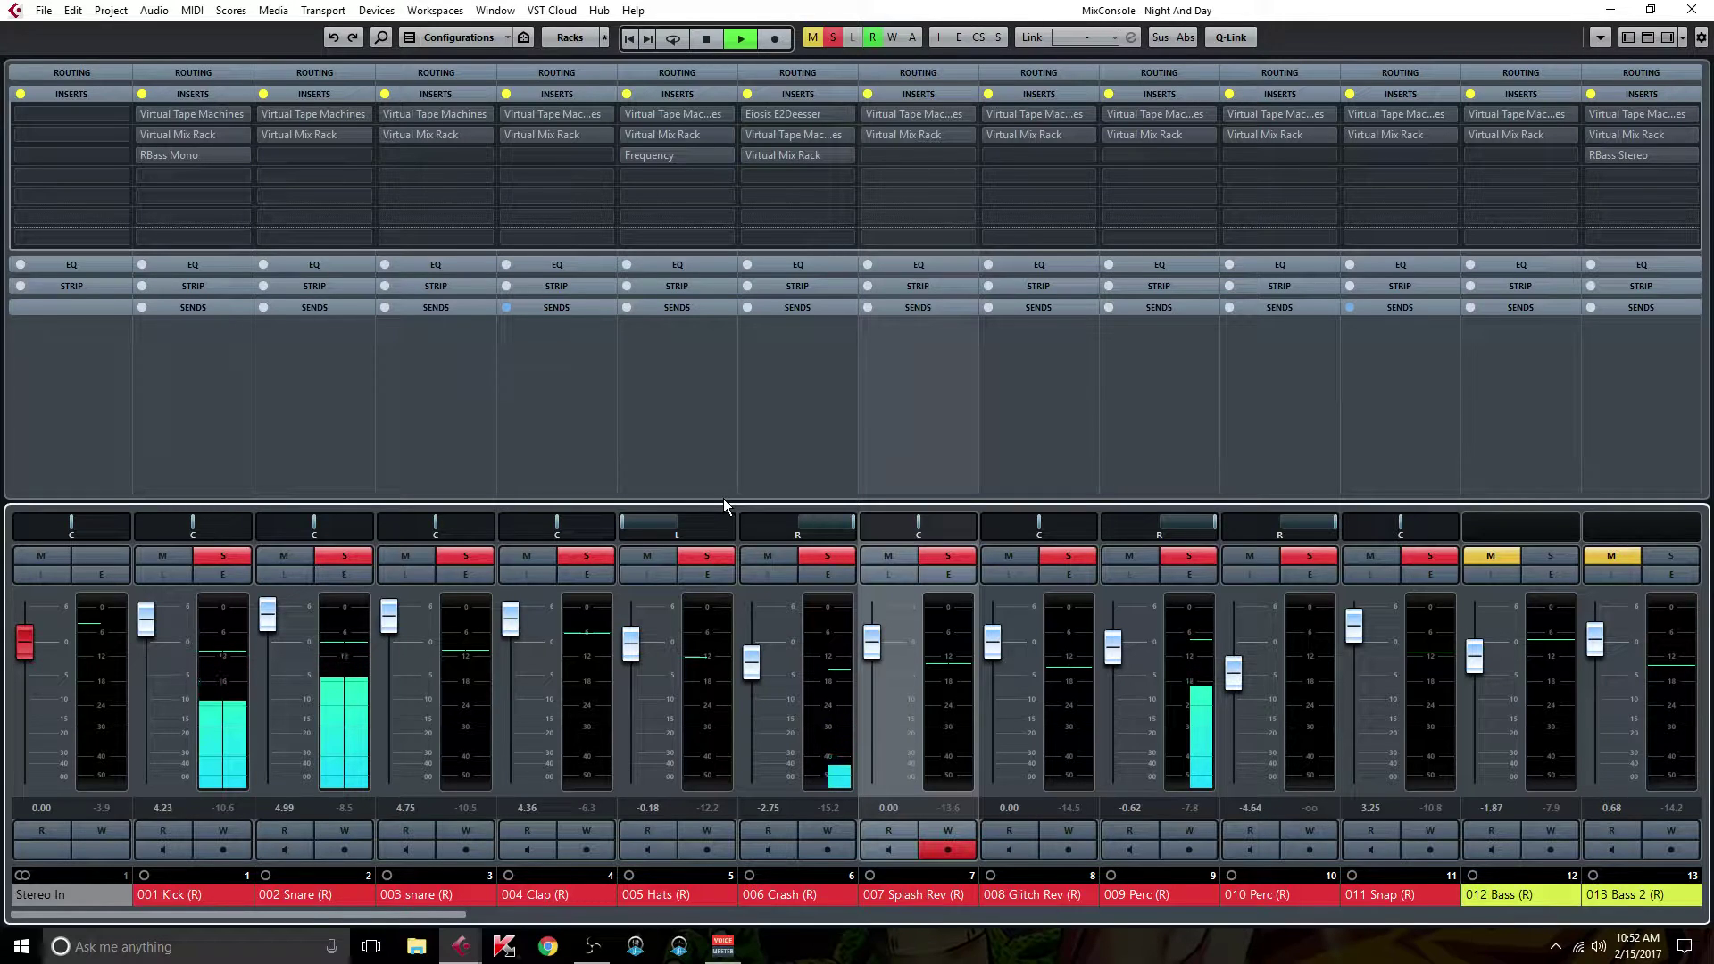
{"action": "key", "text": "b"}
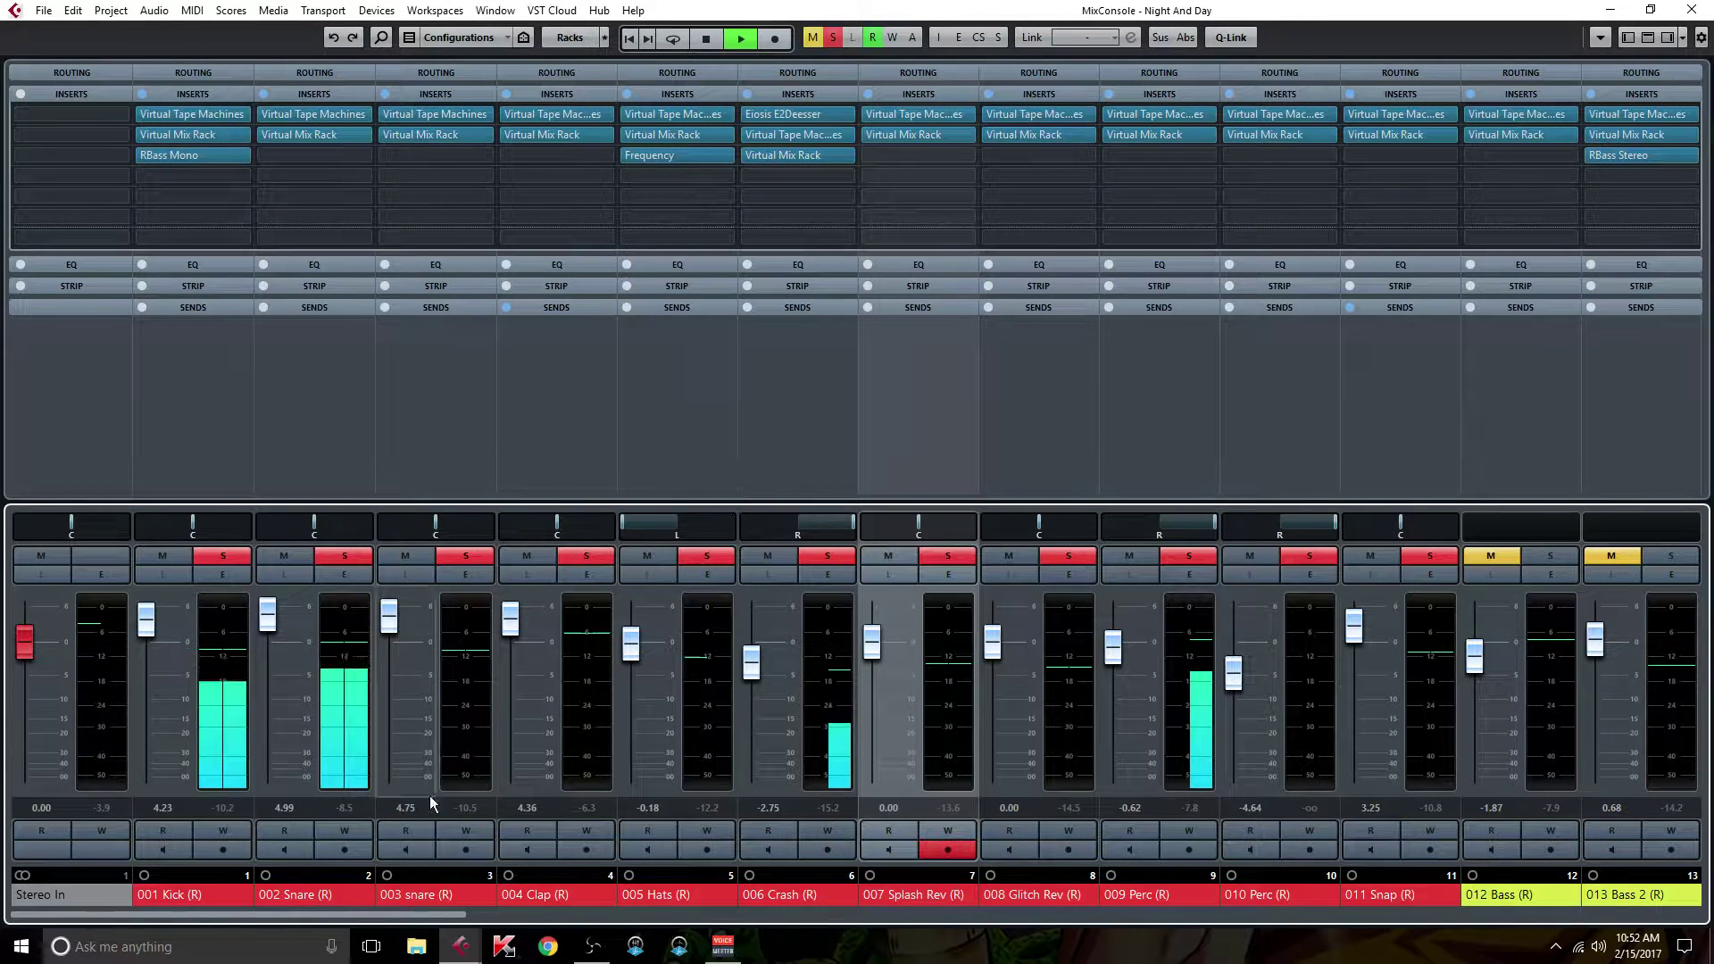
Step: Stop playback and inspect the Slate Digital FG-X plug-in on the Stereo Out channel, closing its editor when finished
{"action": "left_click_drag", "start_coordinate": [427, 918], "coordinate": [1685, 797]}
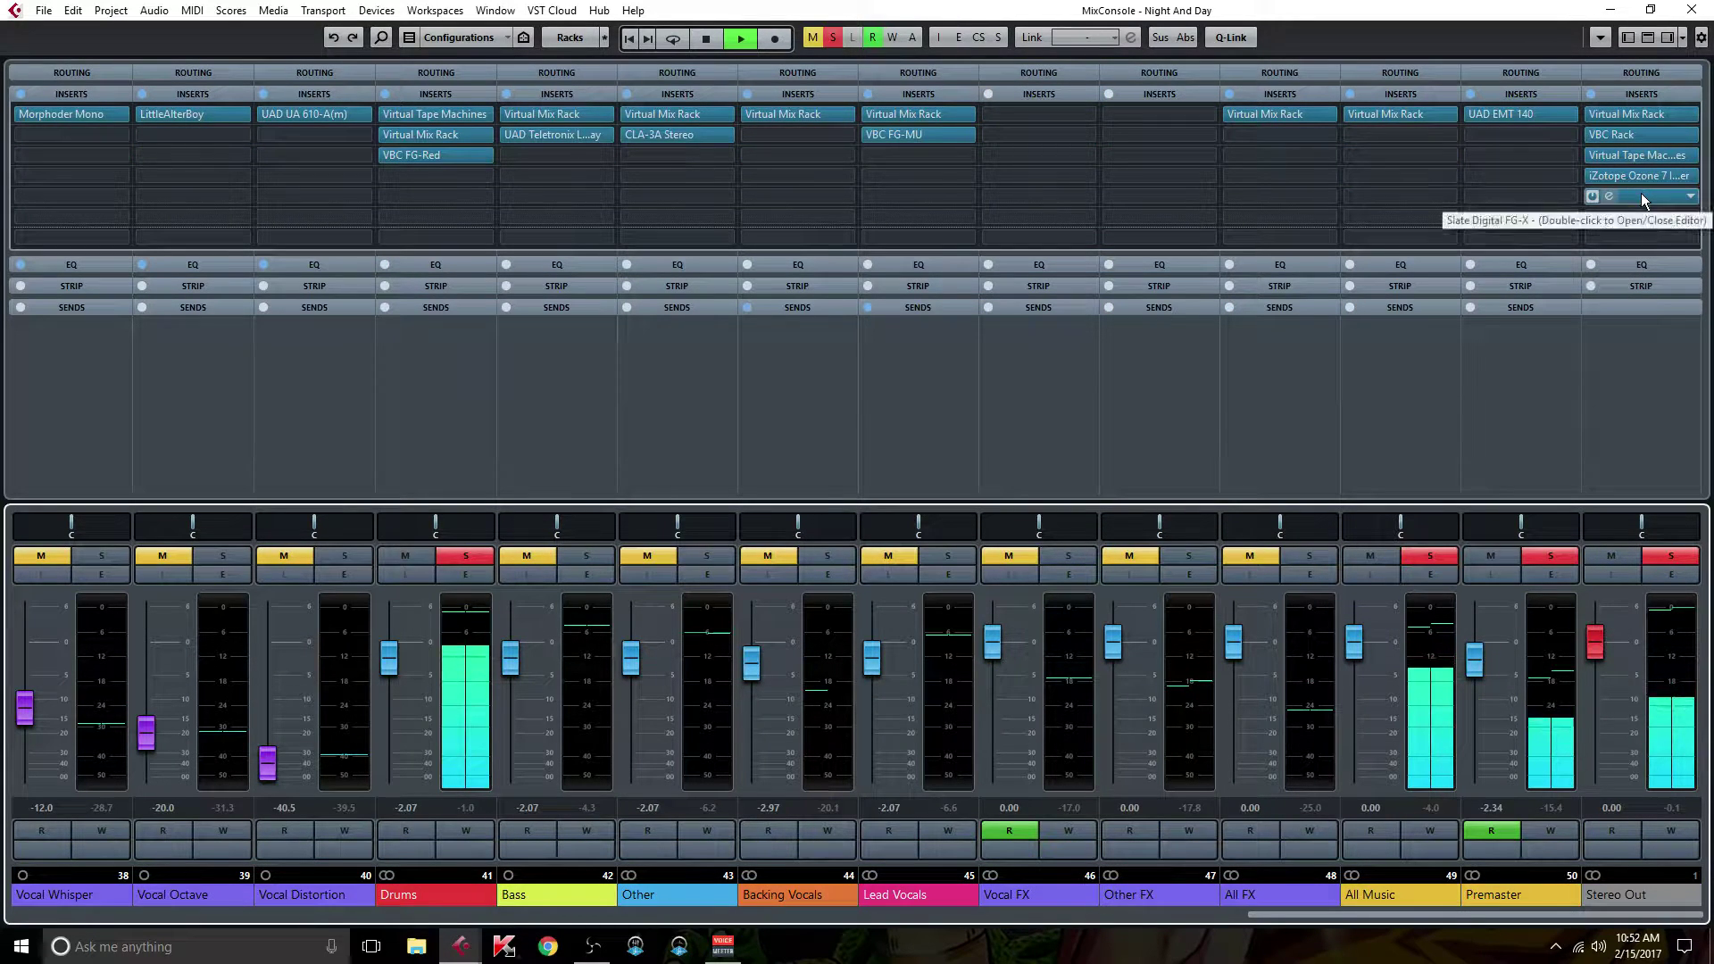
{"action": "key", "text": "space"}
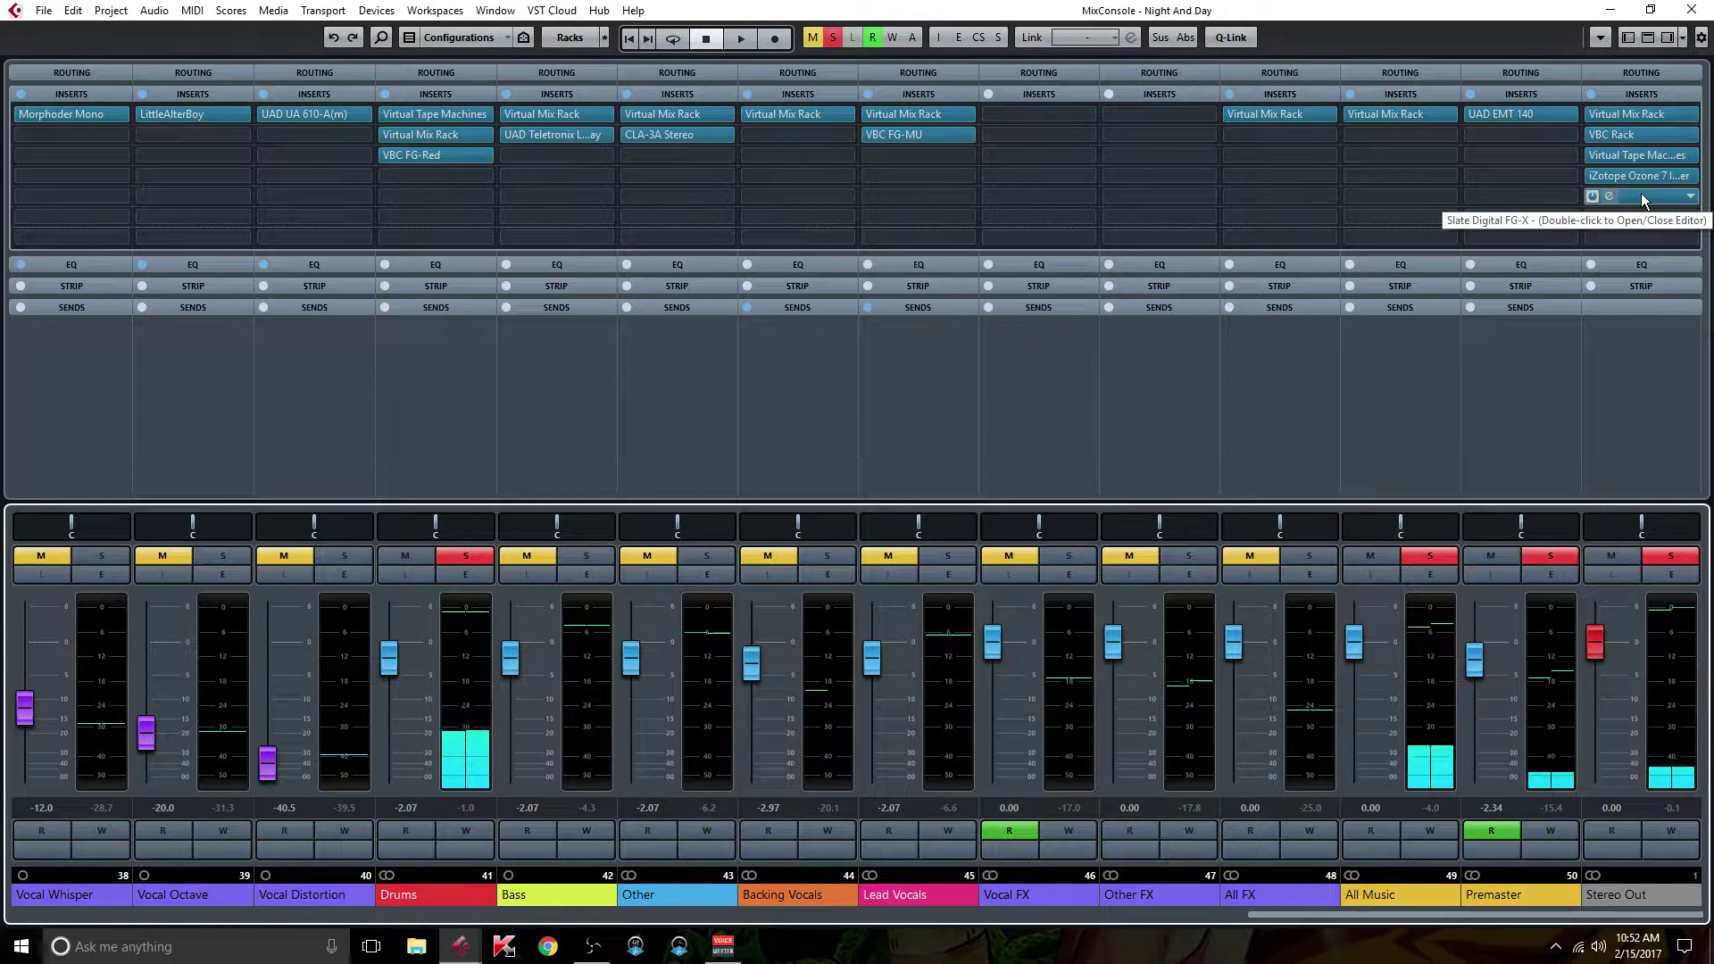
{"action": "left_click", "coordinate": [1641, 194]}
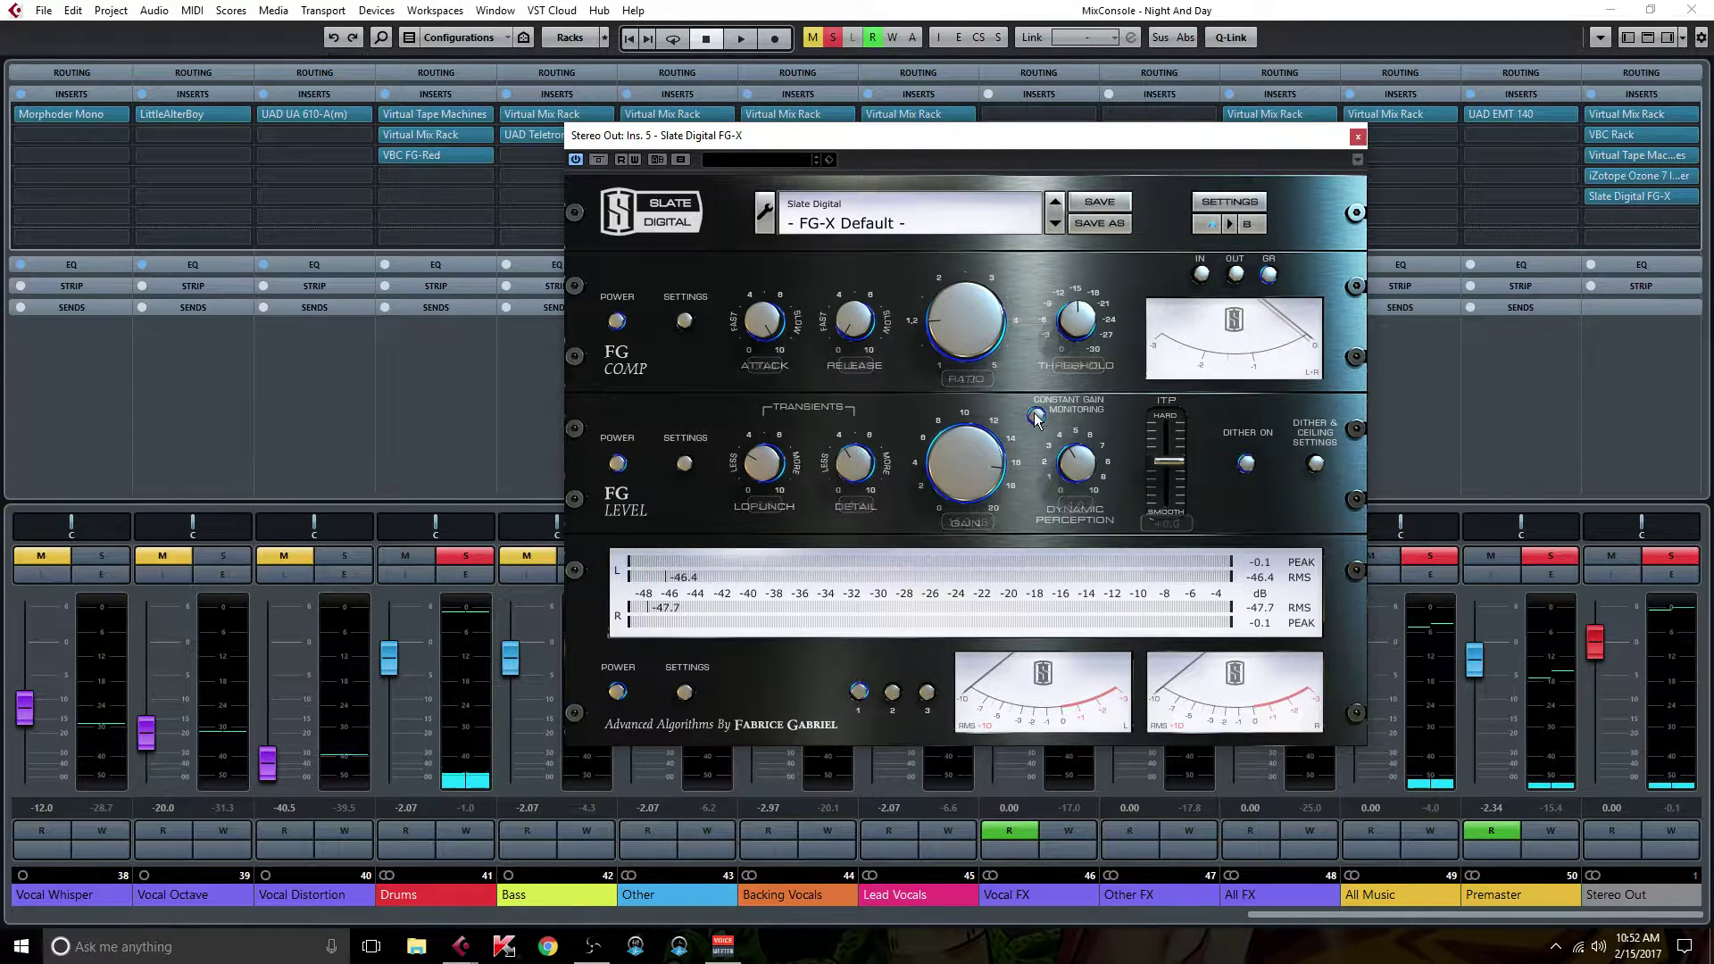
{"action": "left_click", "coordinate": [1358, 137]}
Step: Resume playback, return from the MixConsole to the project window, and clear all solo states
{"action": "key", "text": "space"}
{"action": "left_click_drag", "start_coordinate": [1320, 914], "coordinate": [93, 919]}
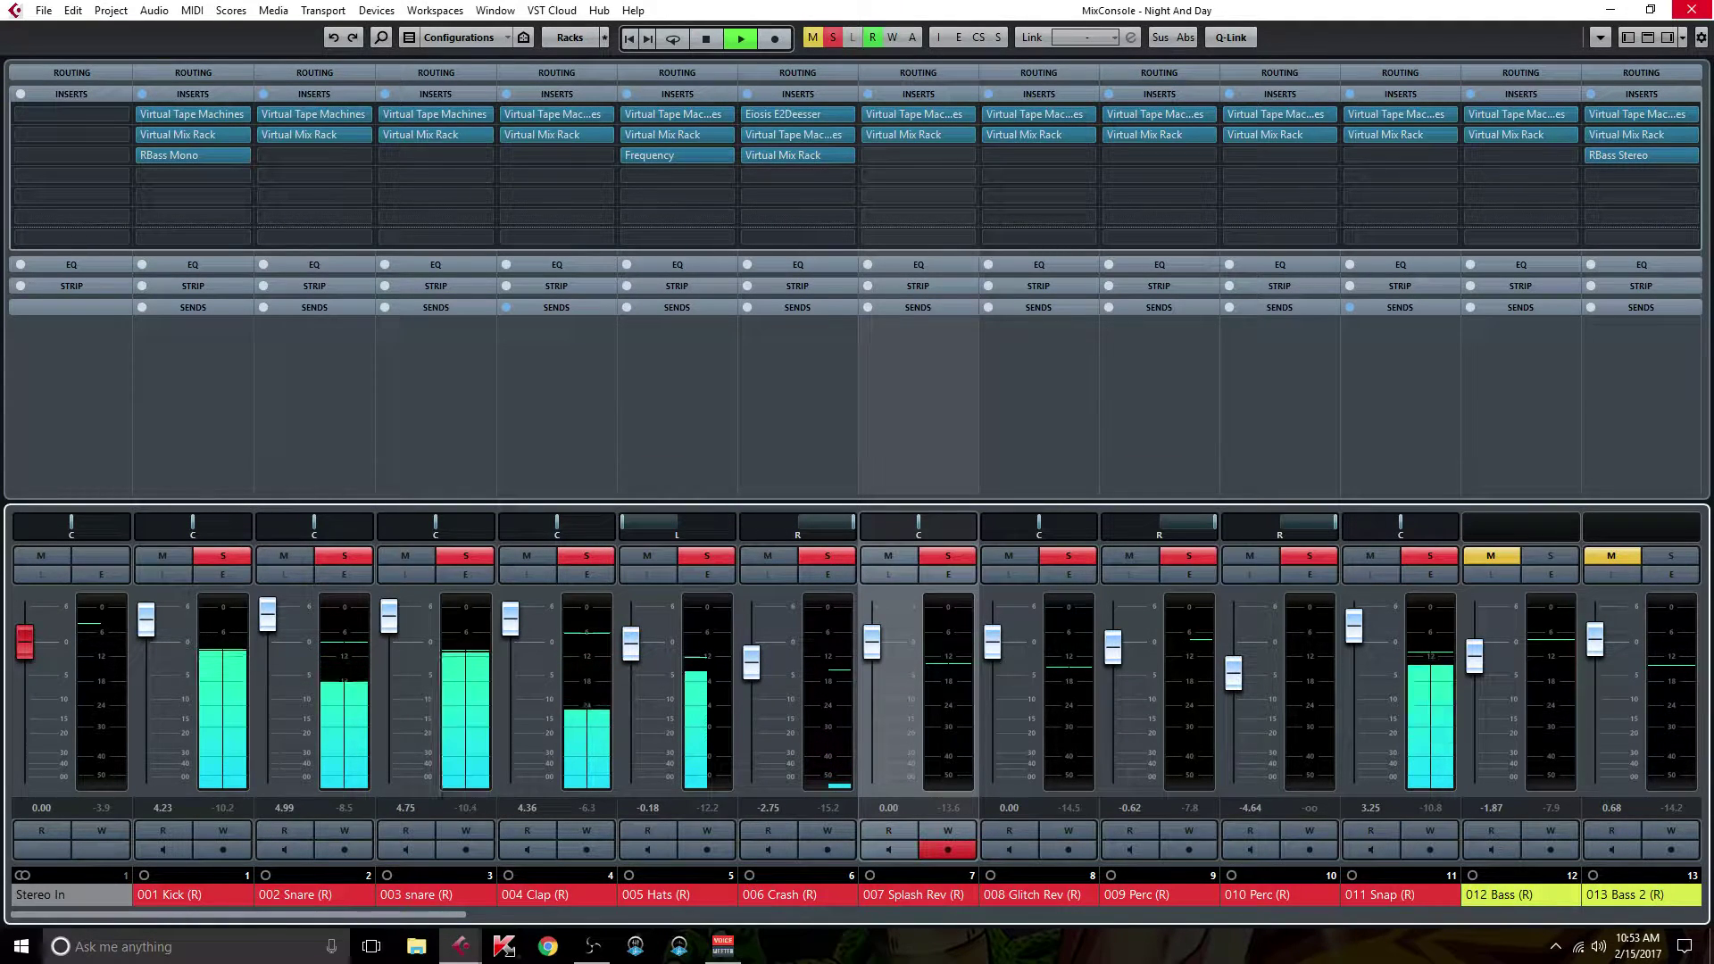
{"action": "left_click", "coordinate": [1692, 9]}
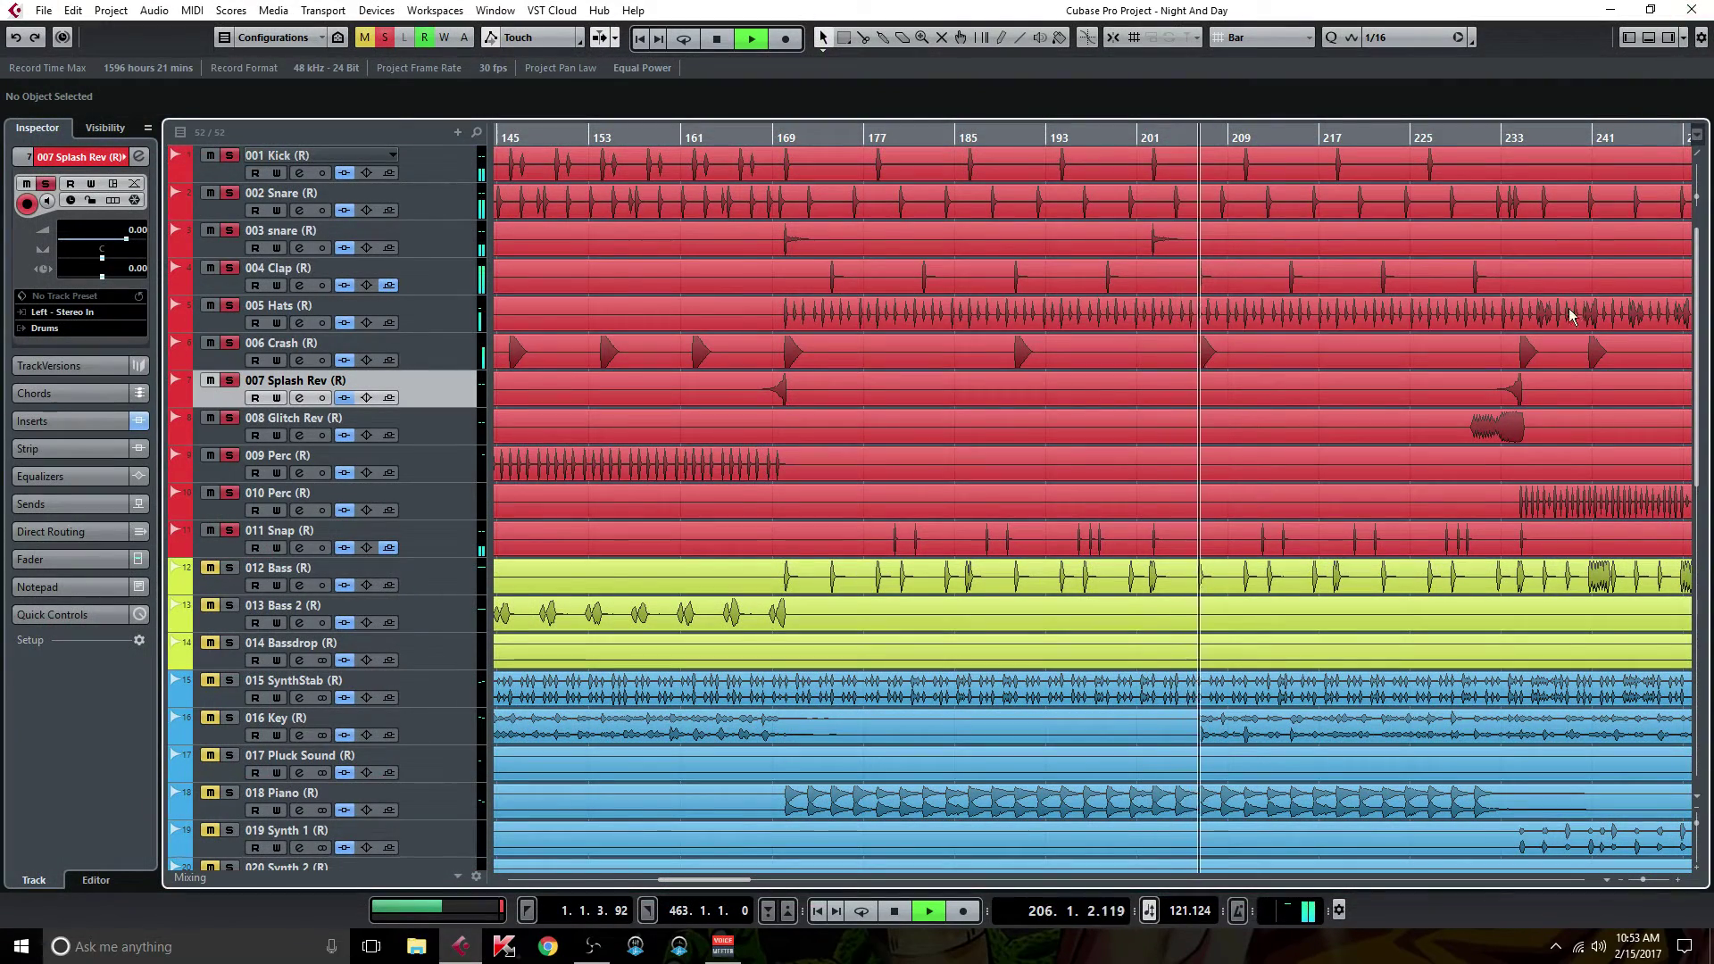
{"action": "left_click_drag", "start_coordinate": [737, 880], "coordinate": [762, 880]}
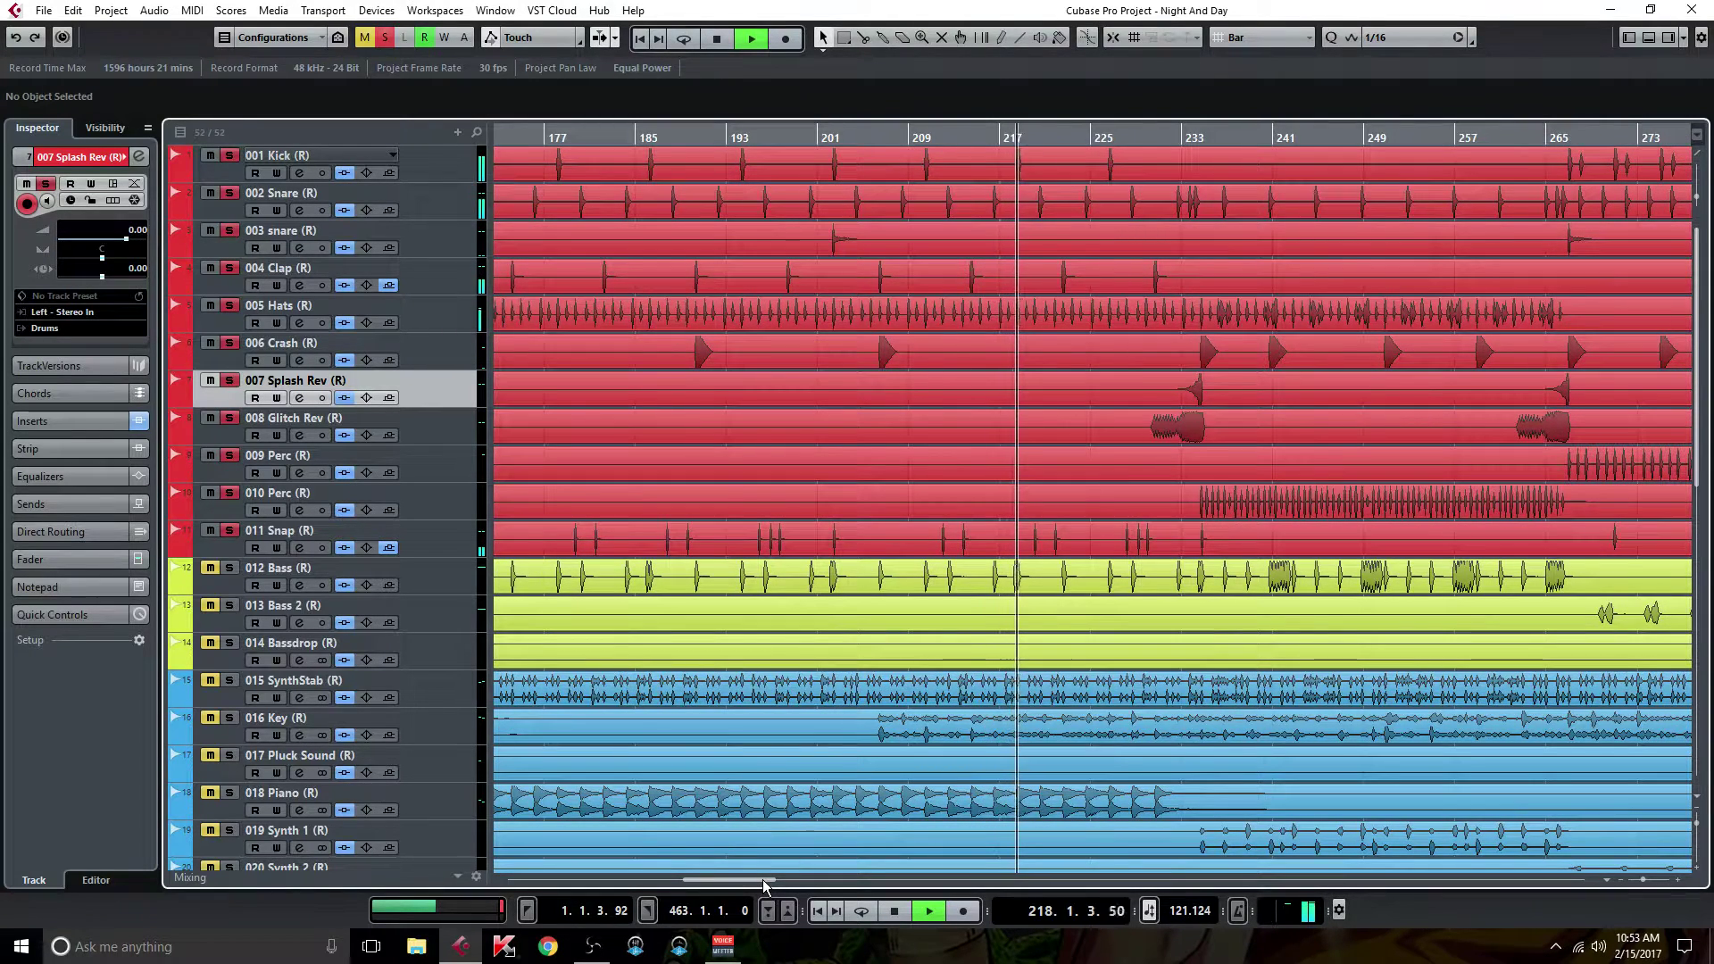
{"action": "left_click", "coordinate": [384, 35]}
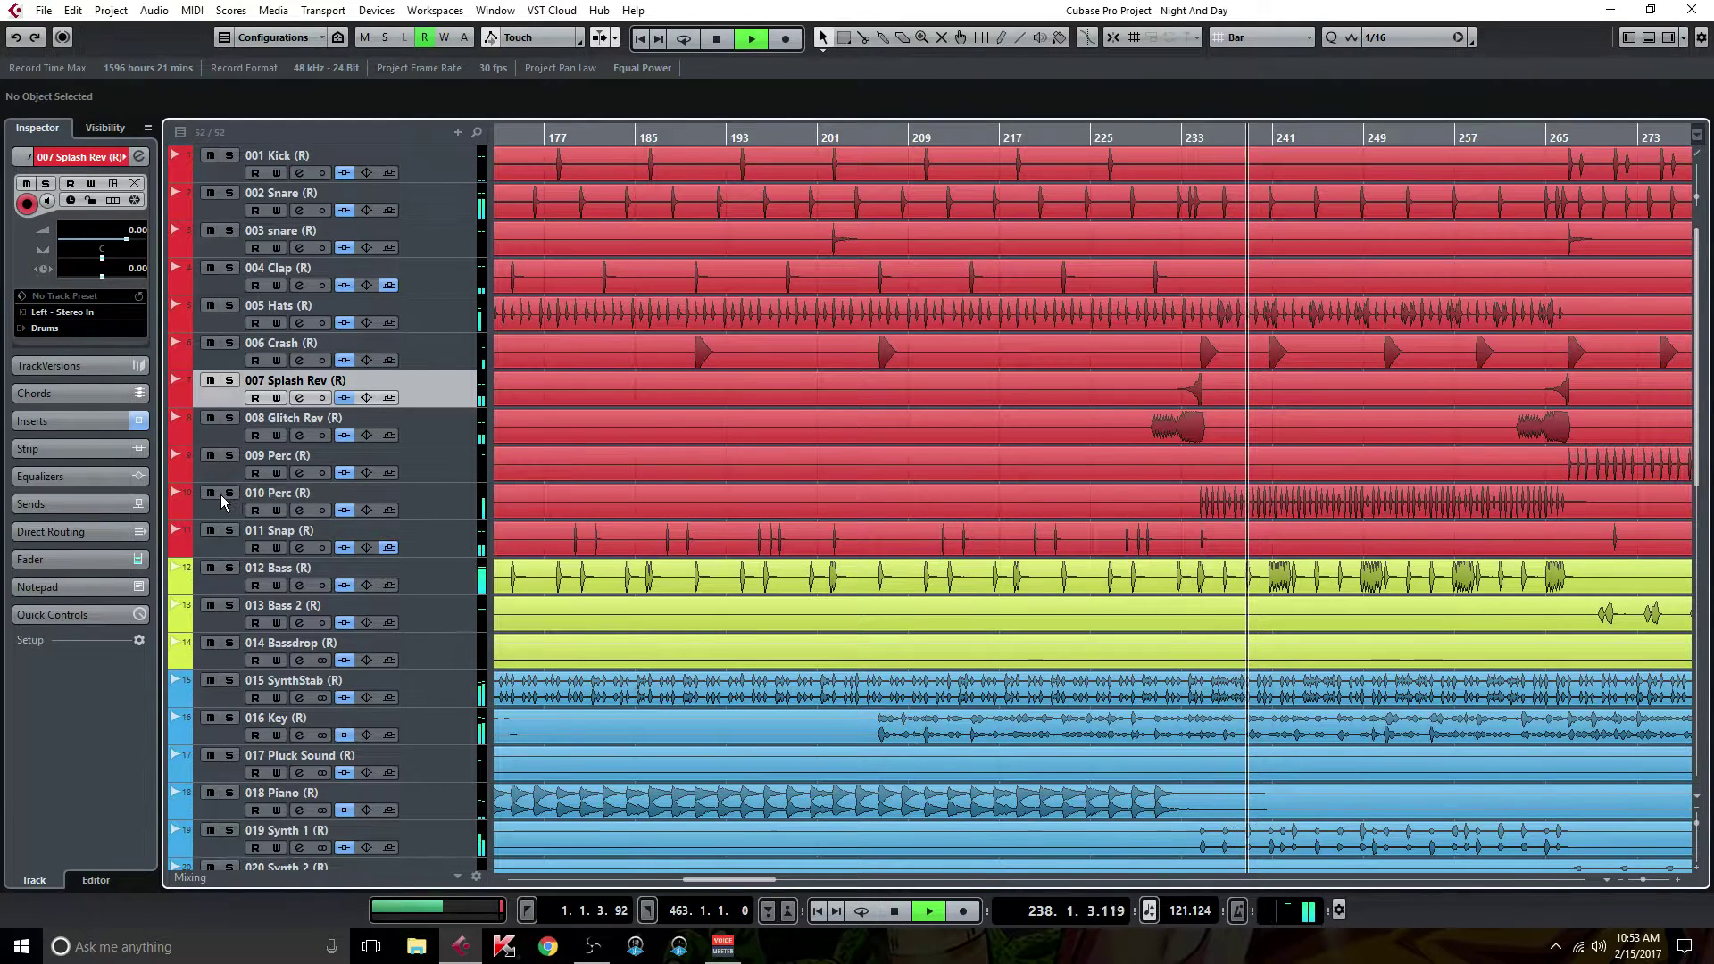
Step: Select the 010 Perc track and audition it soloed, restoring the full mix when finished
{"action": "left_click", "coordinate": [249, 498]}
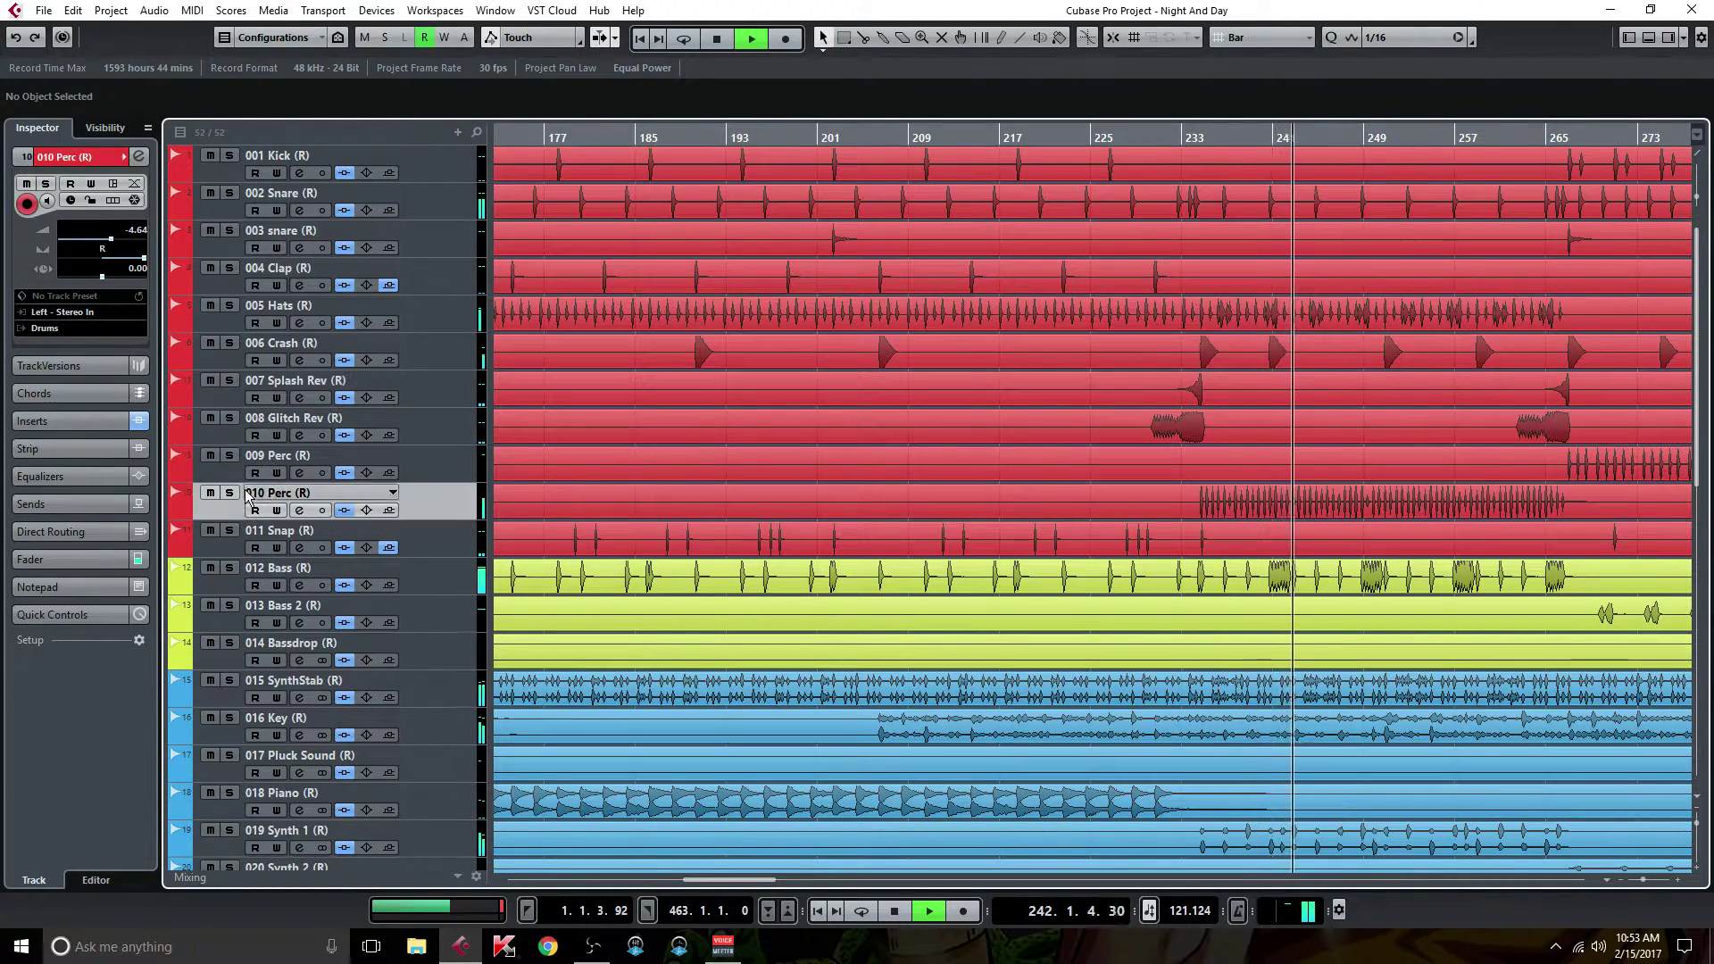
{"action": "left_click", "coordinate": [229, 494]}
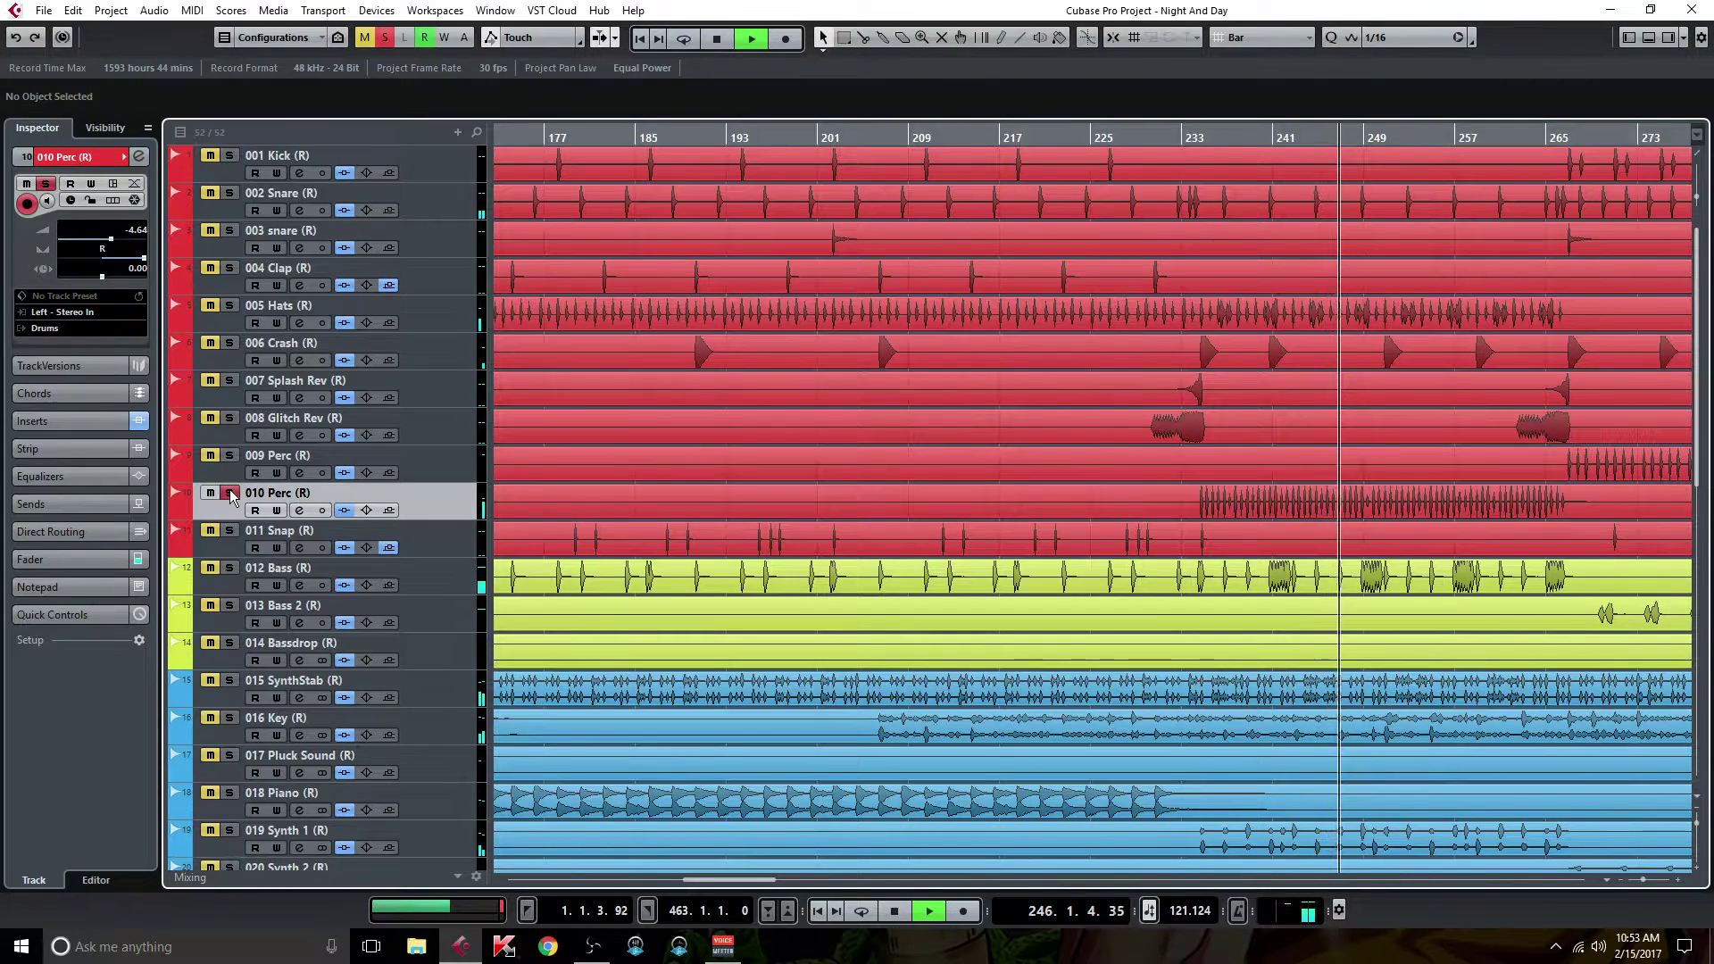
{"action": "left_click", "coordinate": [229, 494]}
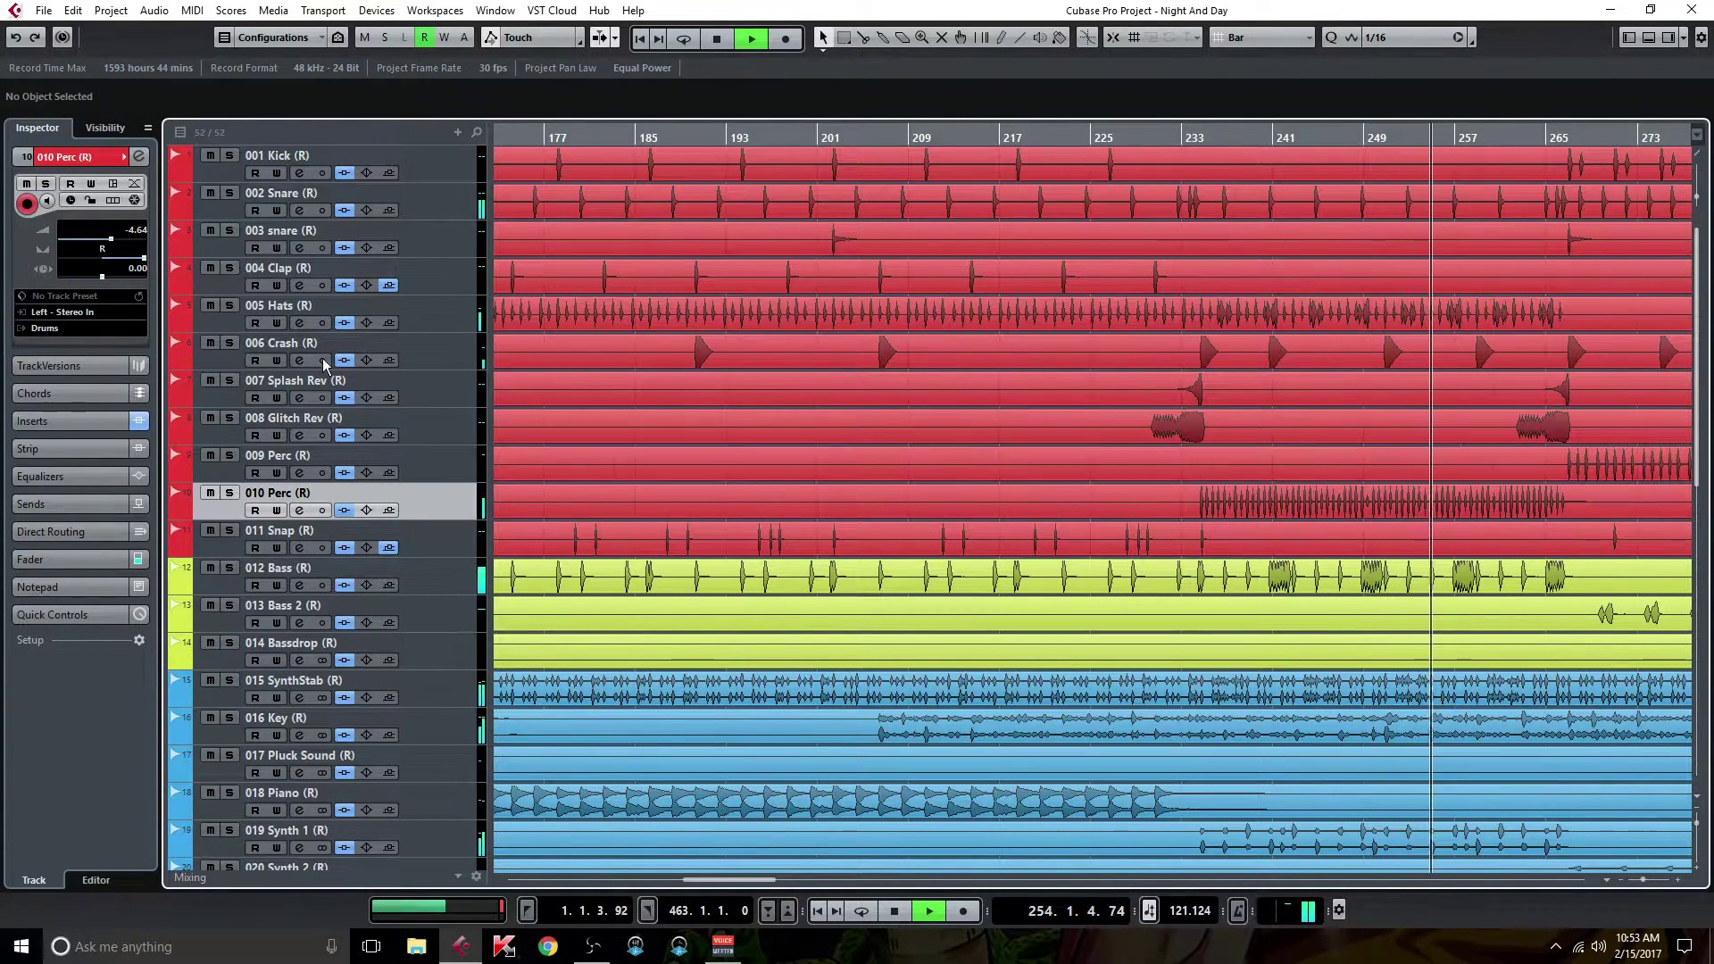
Step: Audition the 002 Snare and 003 snare tracks soloed together, and toggle solo on 009 Perc to hear it separately
{"action": "left_click", "coordinate": [229, 194]}
{"action": "left_click", "coordinate": [230, 231]}
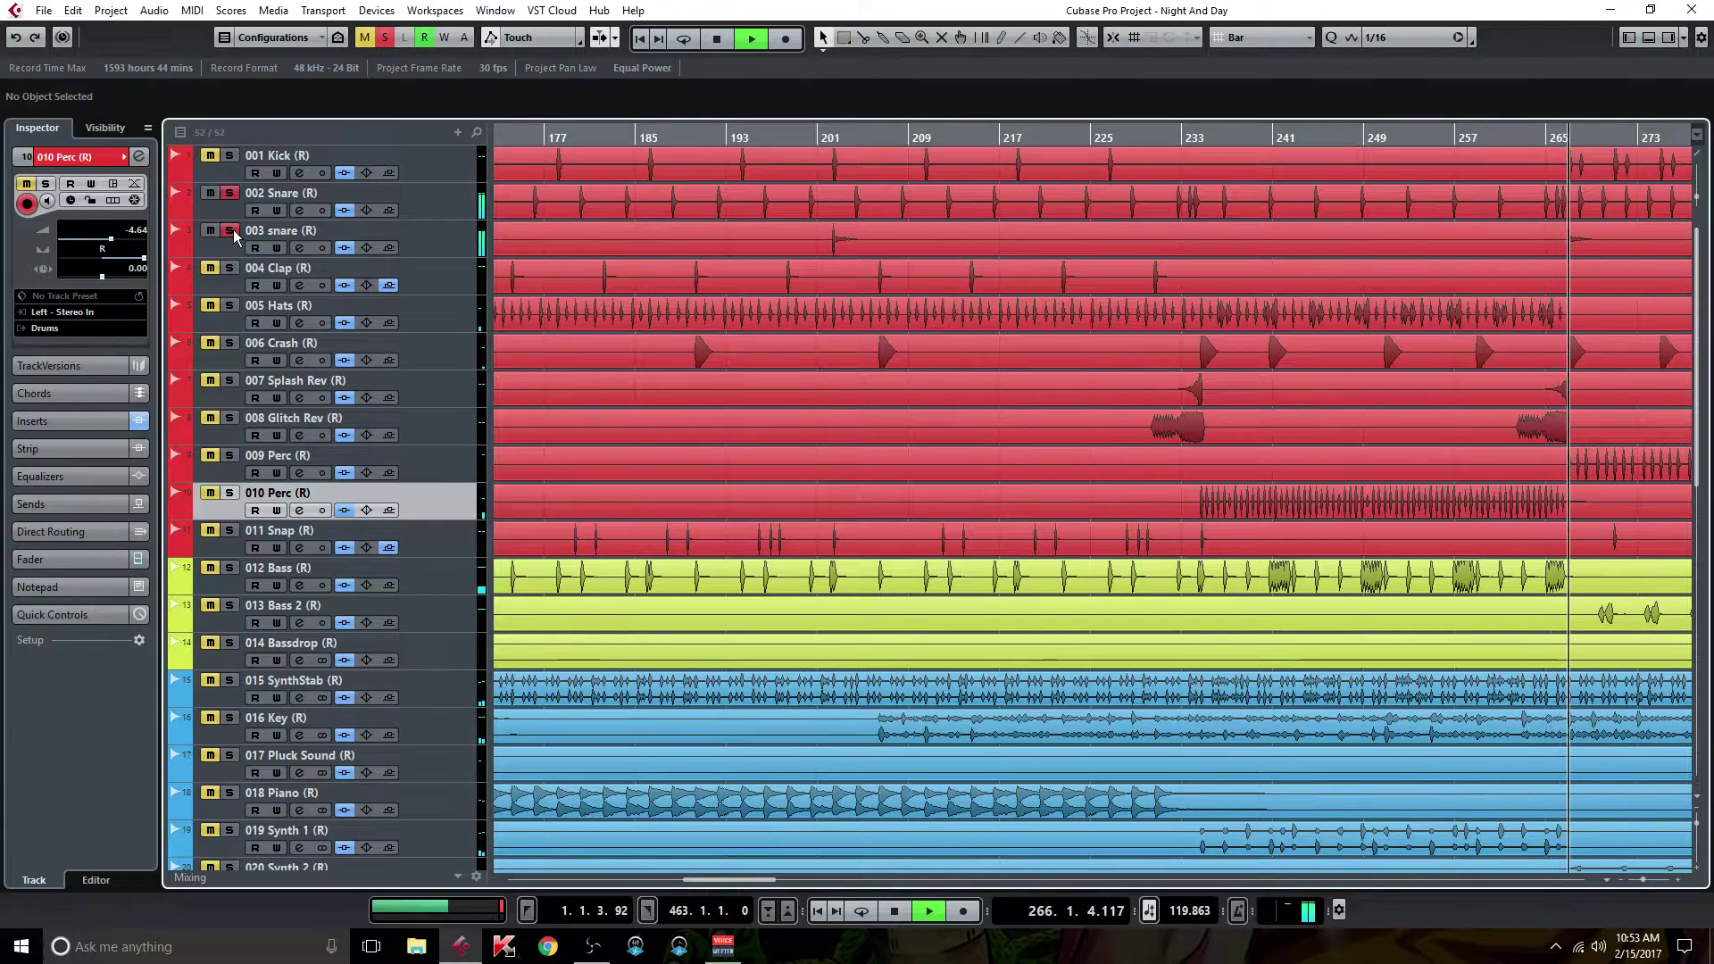
{"action": "left_click", "coordinate": [230, 231]}
{"action": "left_click", "coordinate": [229, 194]}
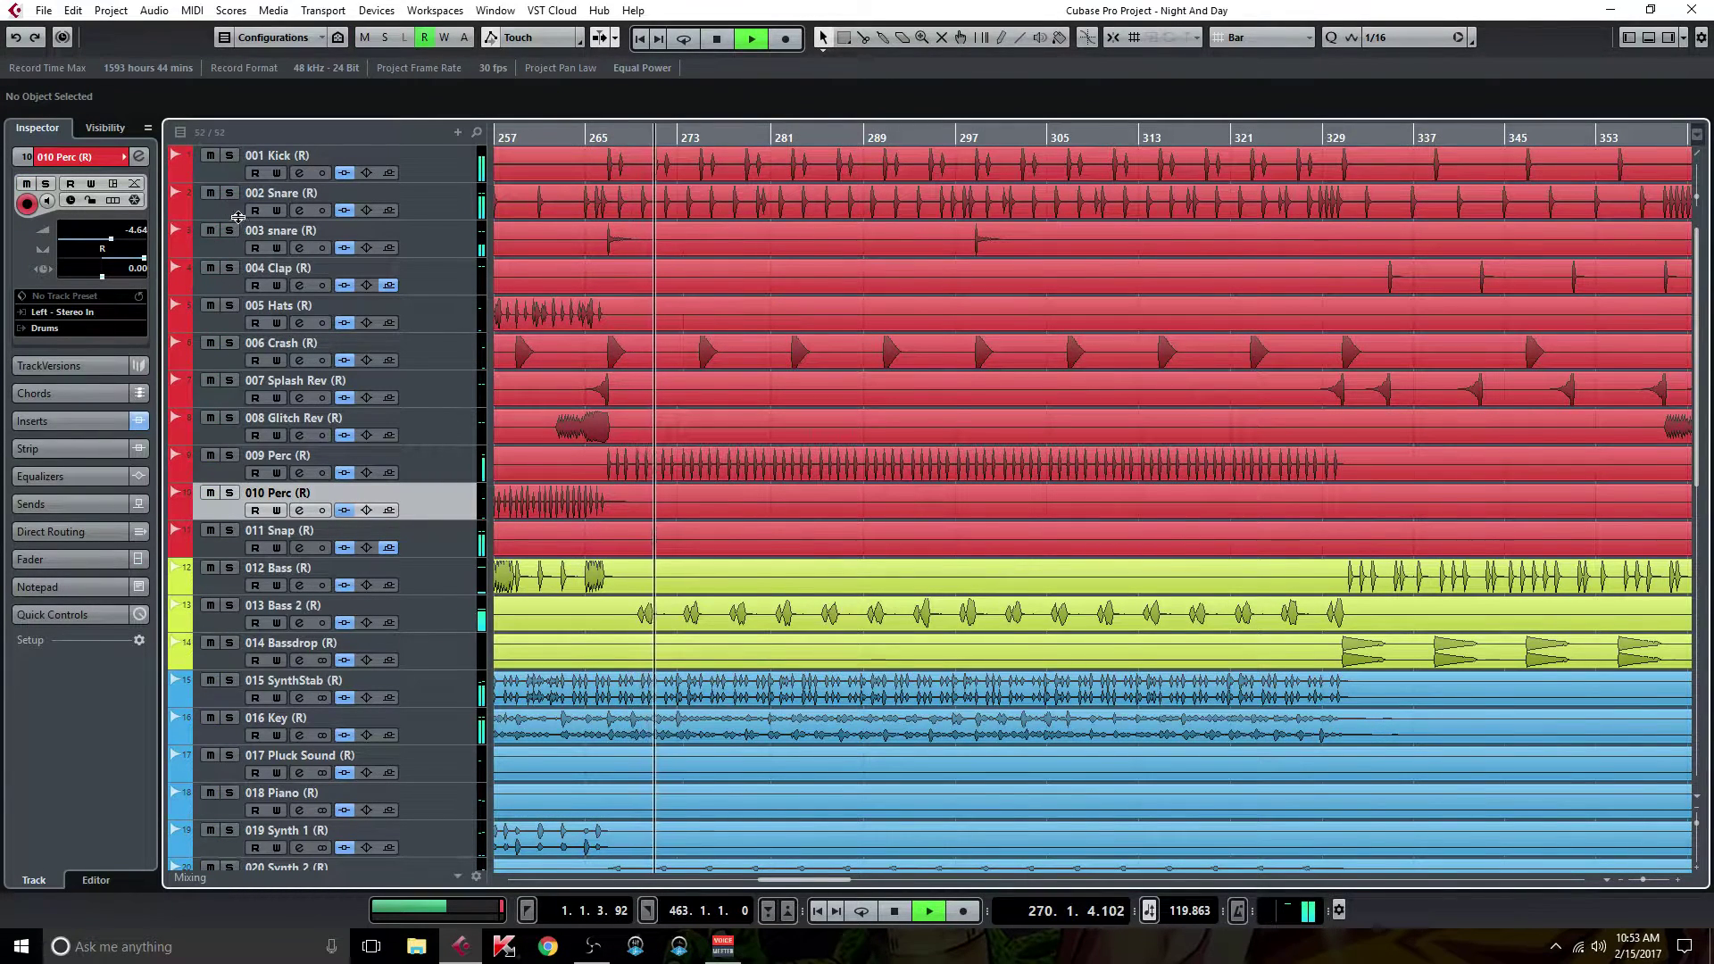
{"action": "left_click", "coordinate": [230, 456]}
{"action": "left_click", "coordinate": [230, 457]}
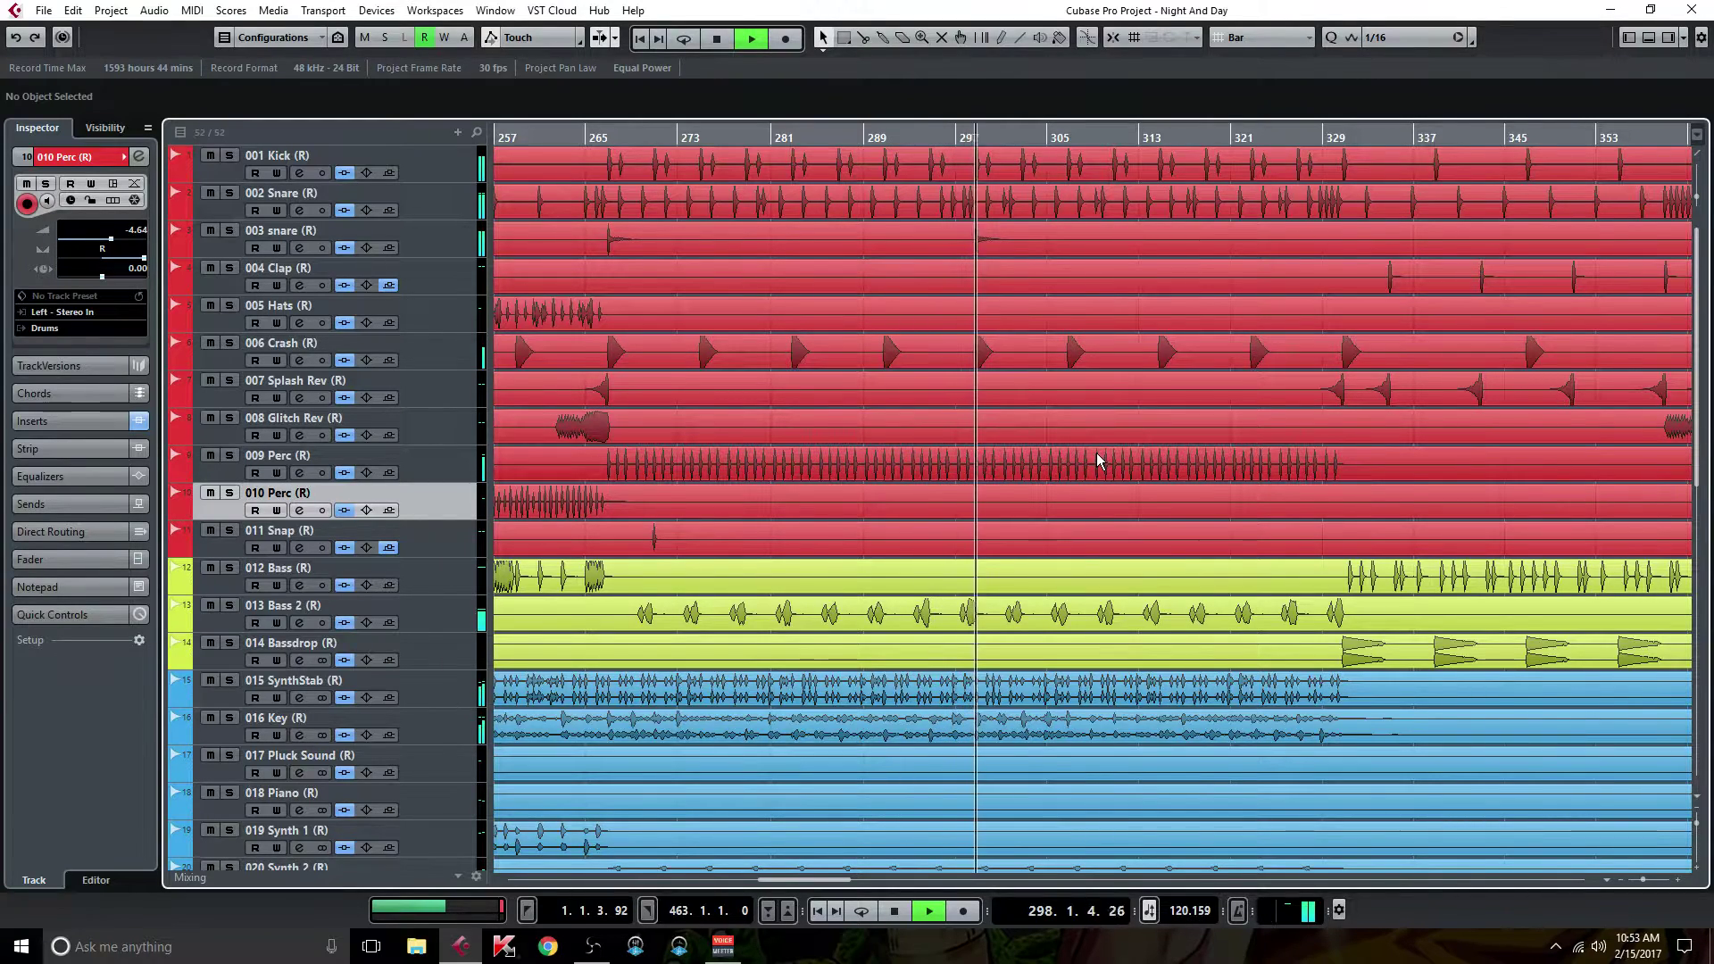
Step: Examine the bass, synth, vocal and group tracks in the track list during playback
{"action": "scroll", "coordinate": [944, 623], "scroll_direction": "down", "scroll_amount": 6}
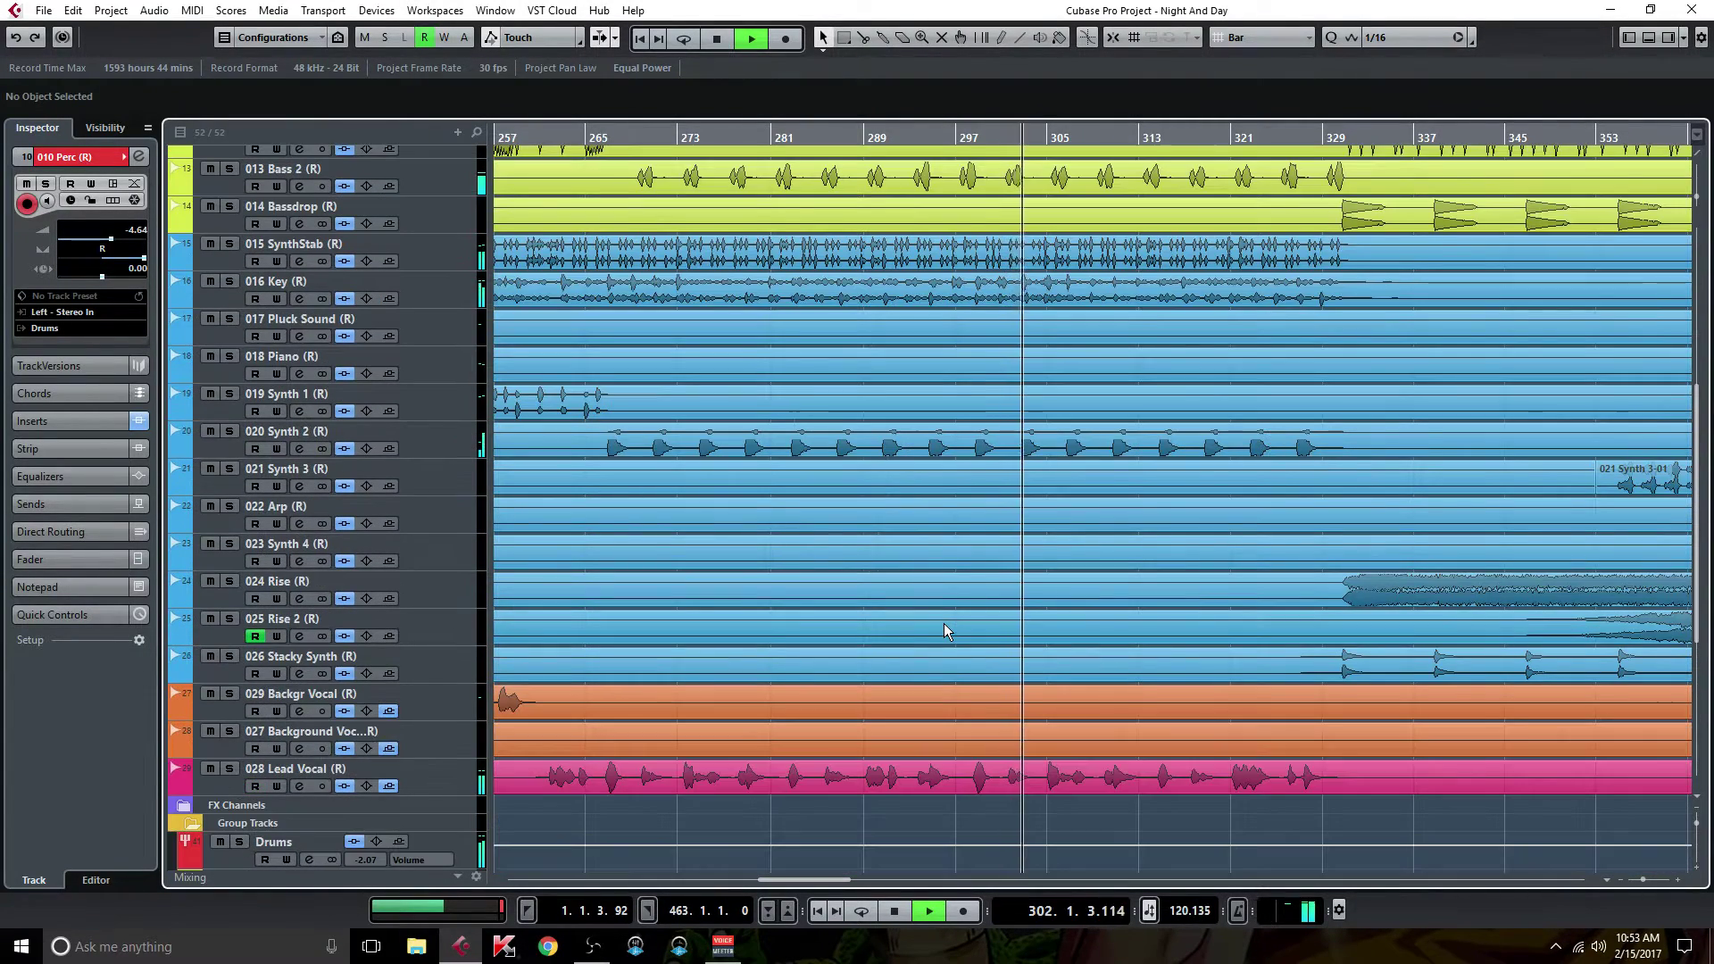
{"action": "scroll", "coordinate": [945, 624], "scroll_direction": "up", "scroll_amount": 4}
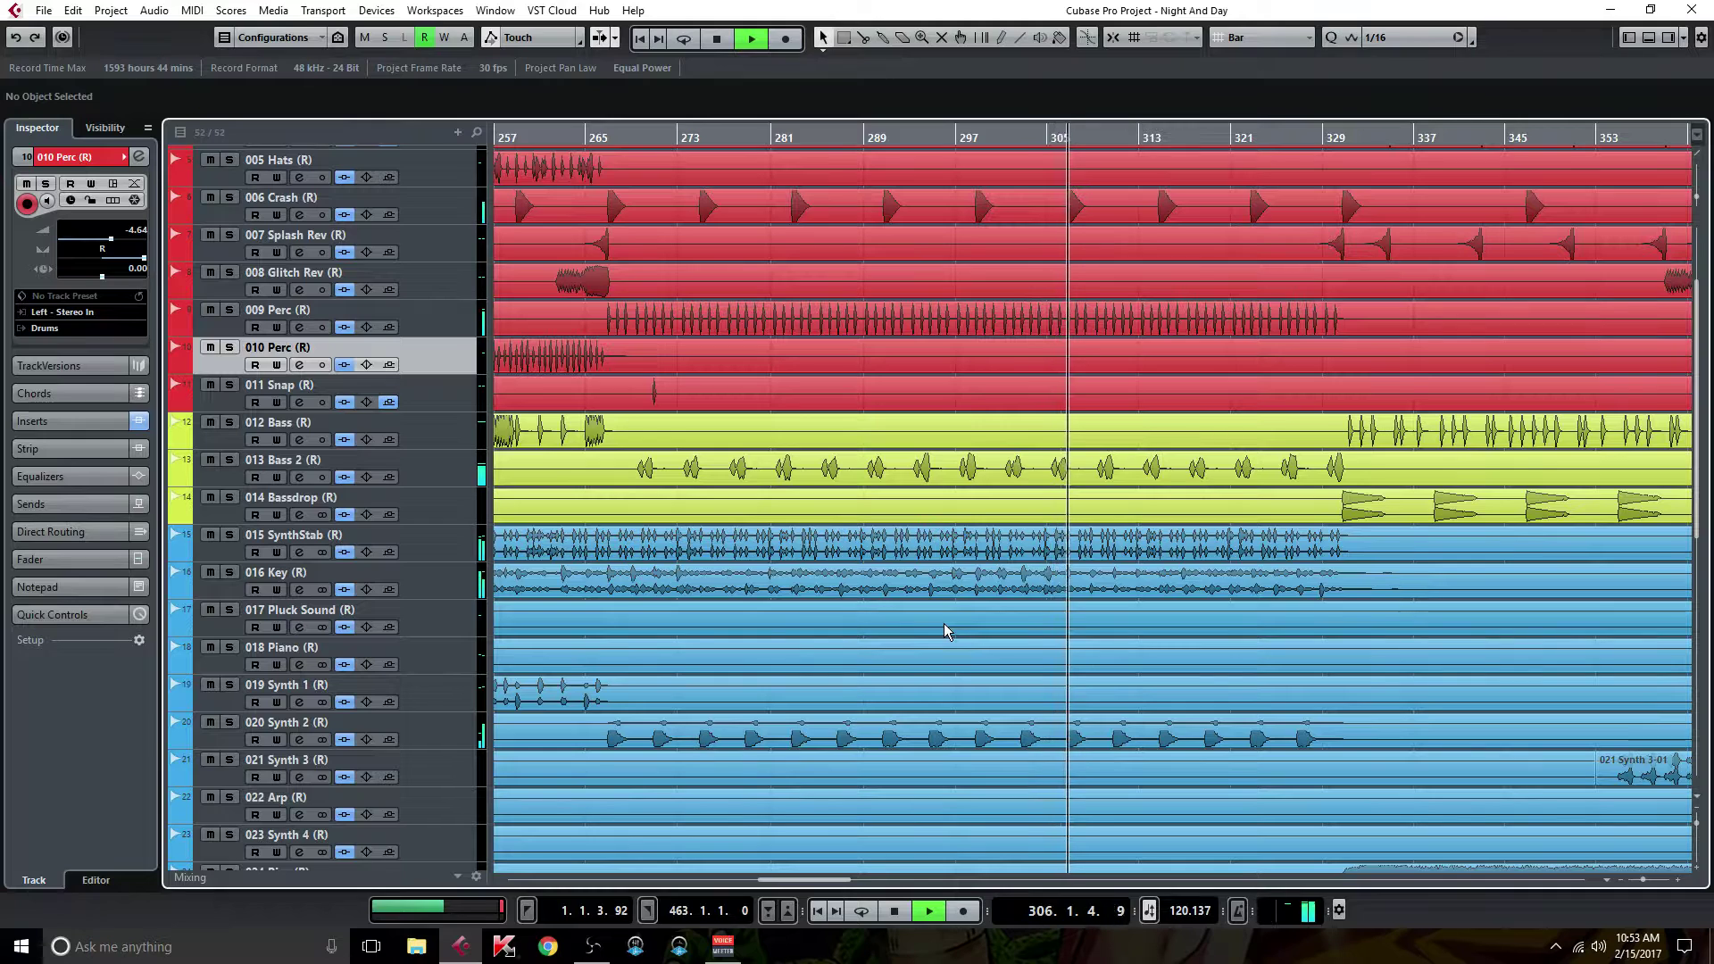
{"action": "scroll", "coordinate": [314, 704], "scroll_direction": "down", "scroll_amount": 9}
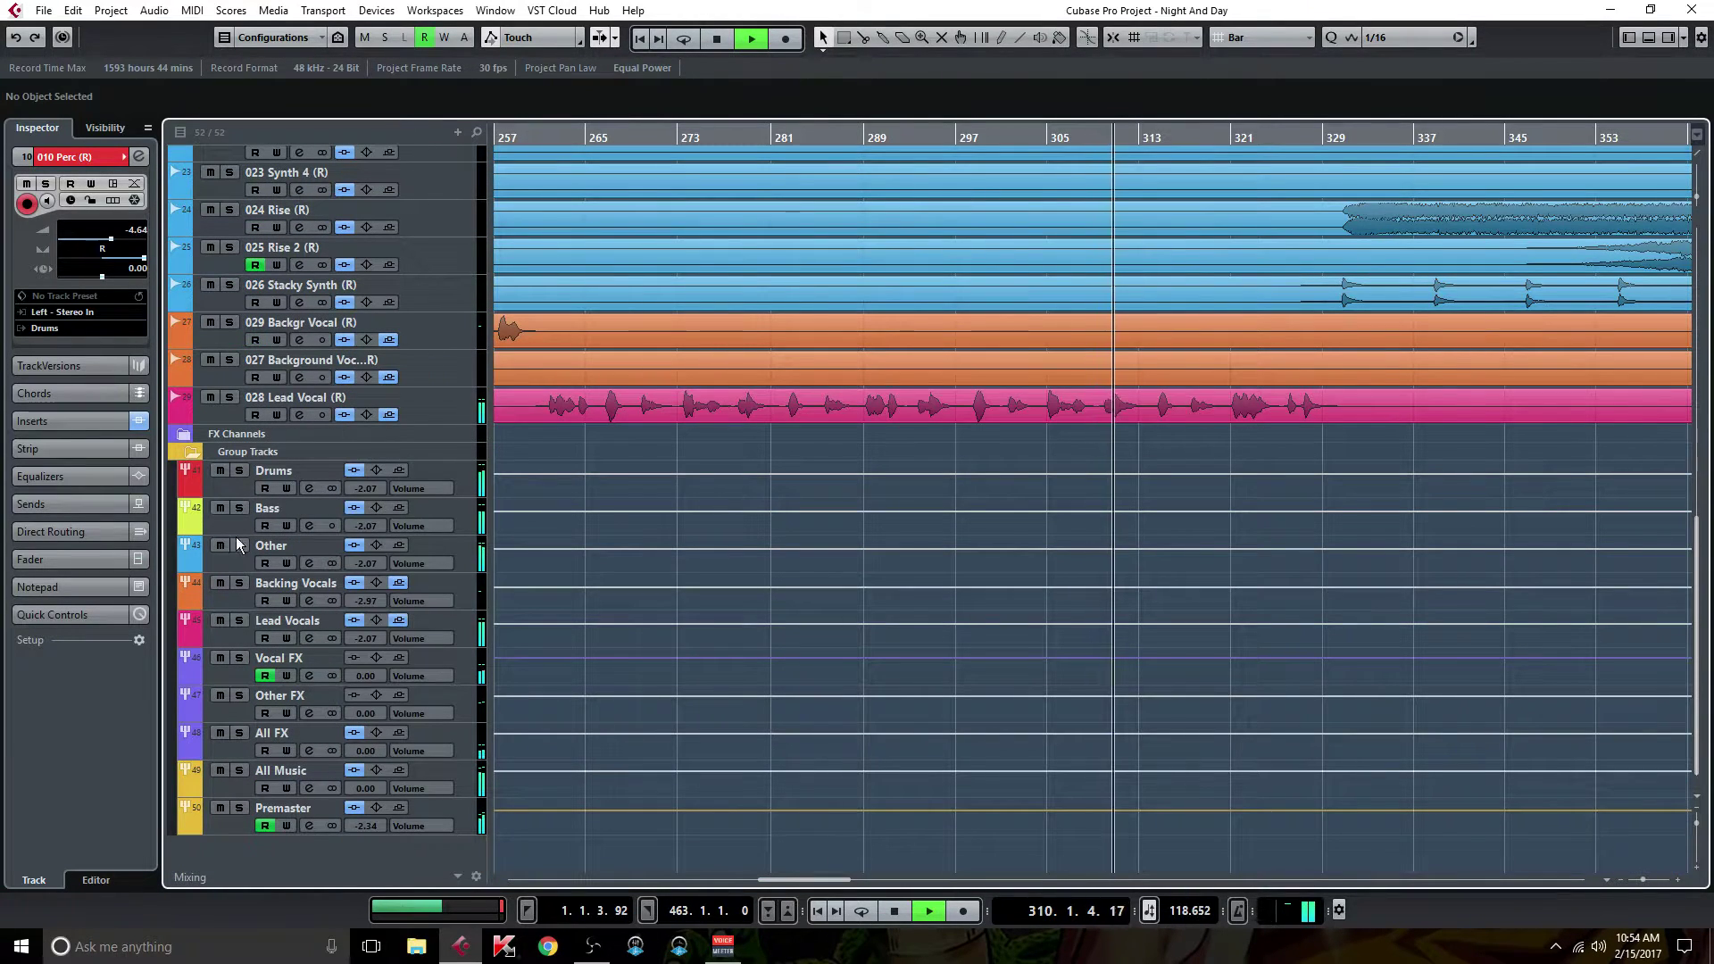
{"action": "scroll", "coordinate": [193, 454], "scroll_direction": "up", "scroll_amount": 5}
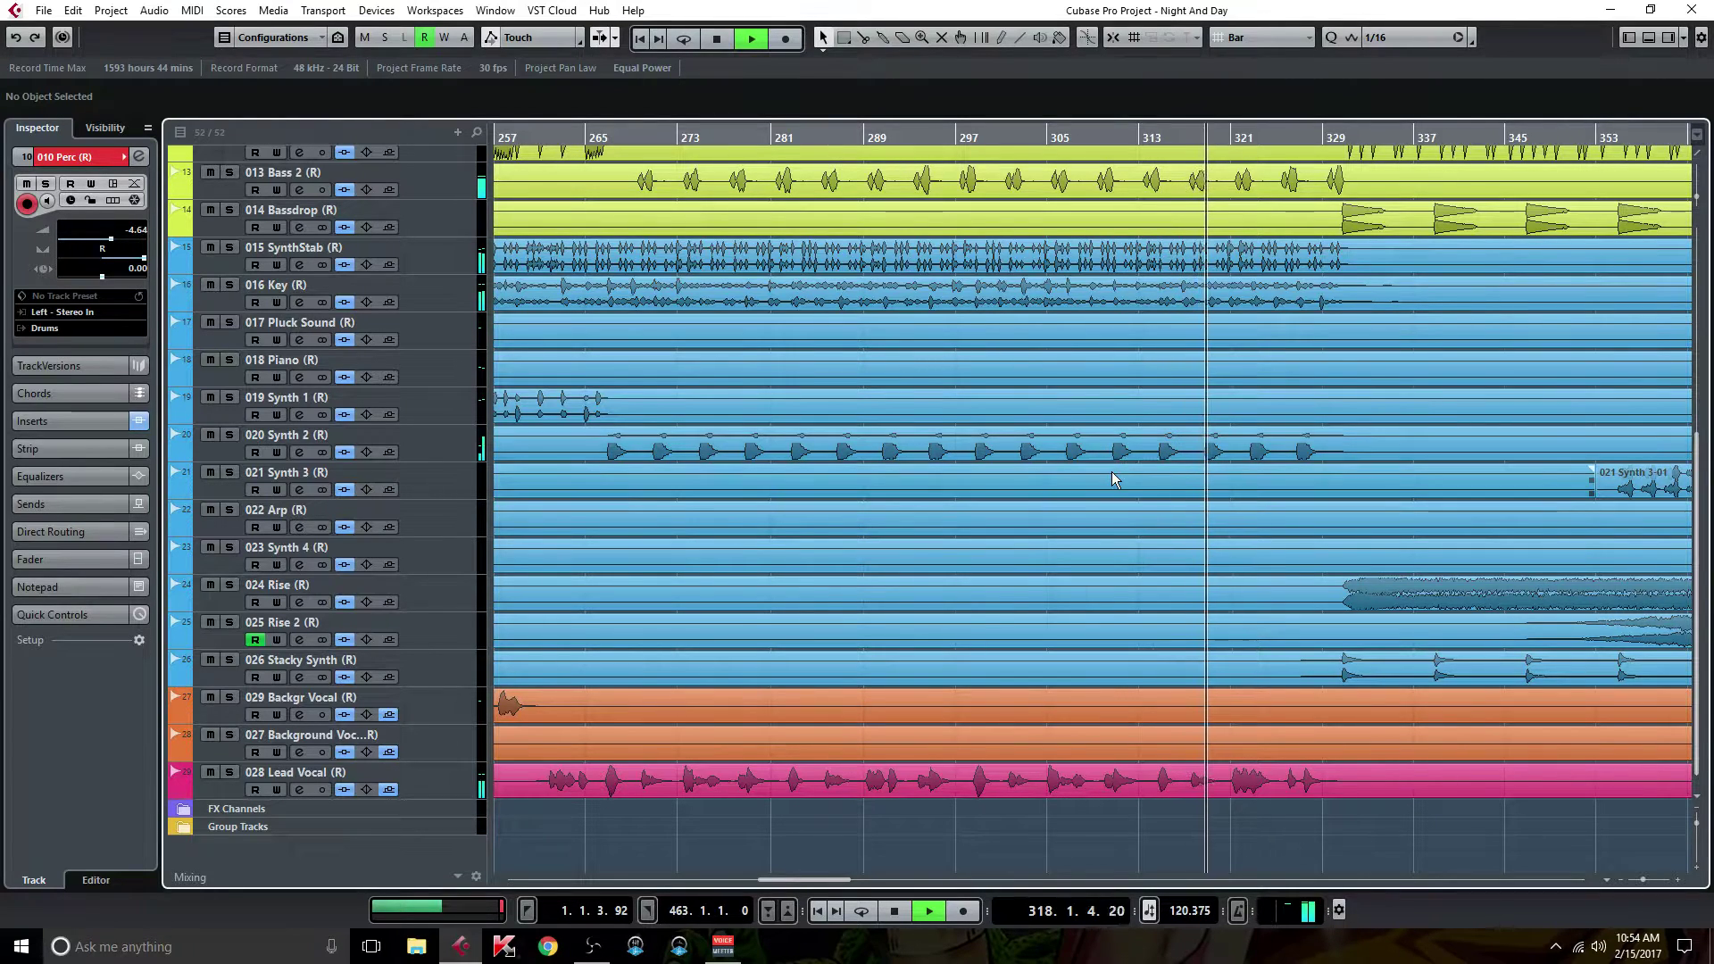
Step: Stop playback and look over the drum, bass, synth and vocal tracks in the track list
{"action": "scroll", "coordinate": [1112, 471], "scroll_direction": "up", "scroll_amount": 2}
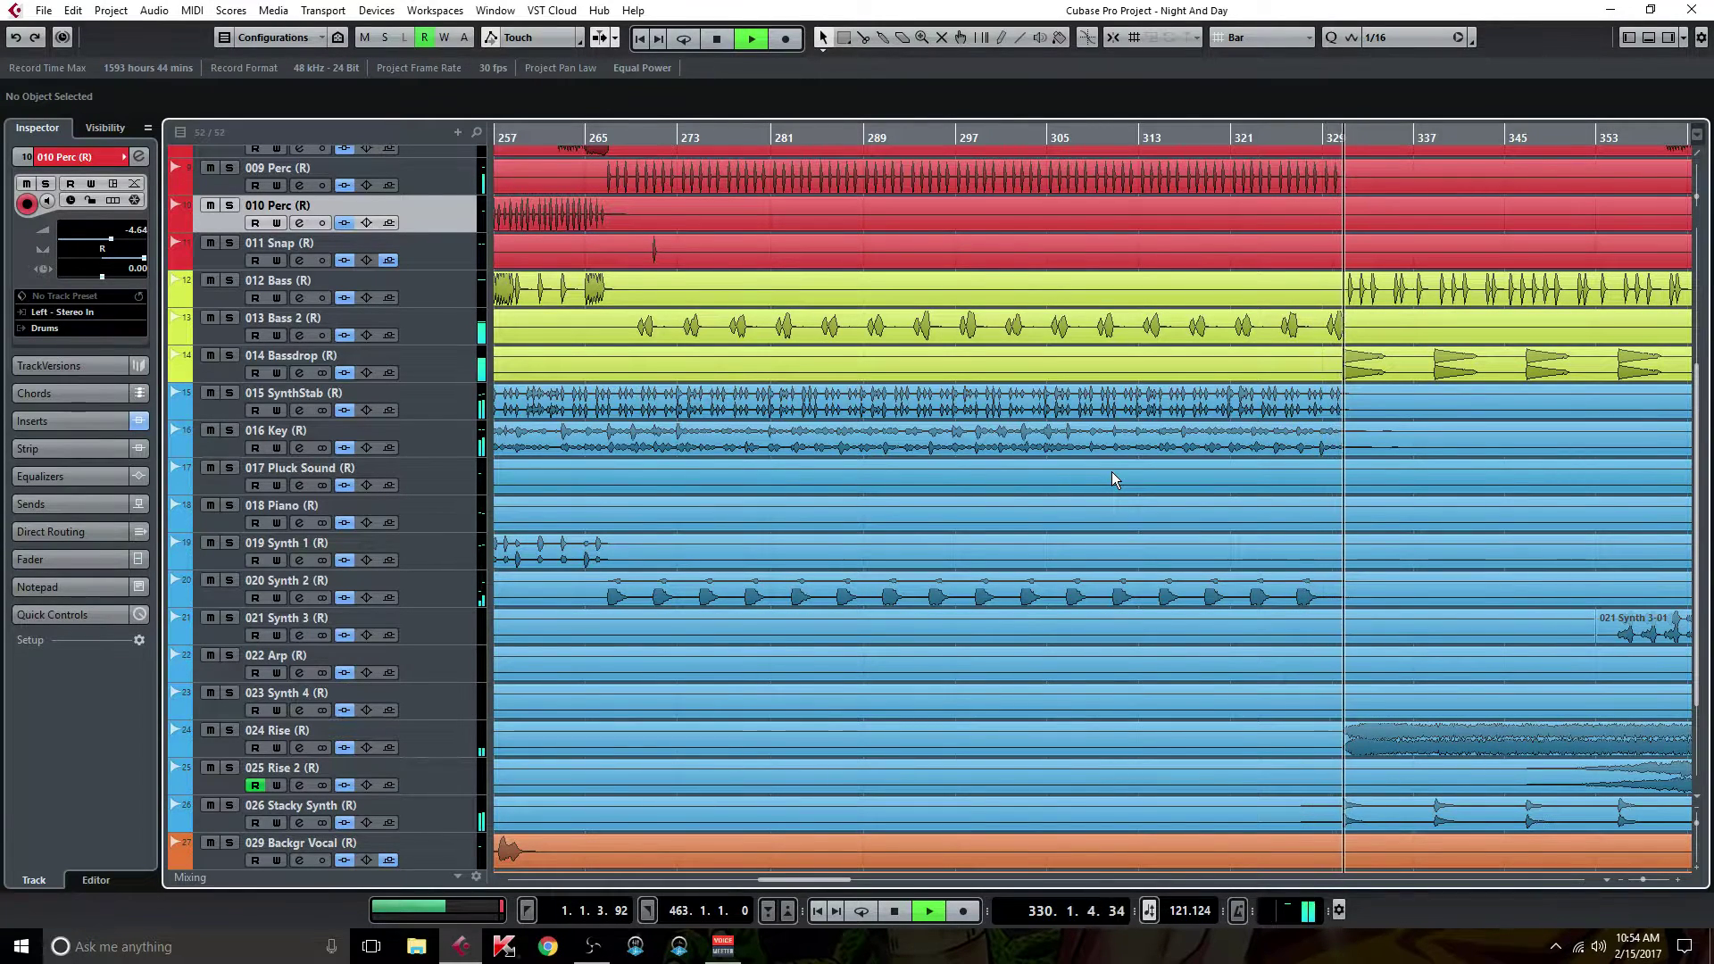
{"action": "key", "text": "space"}
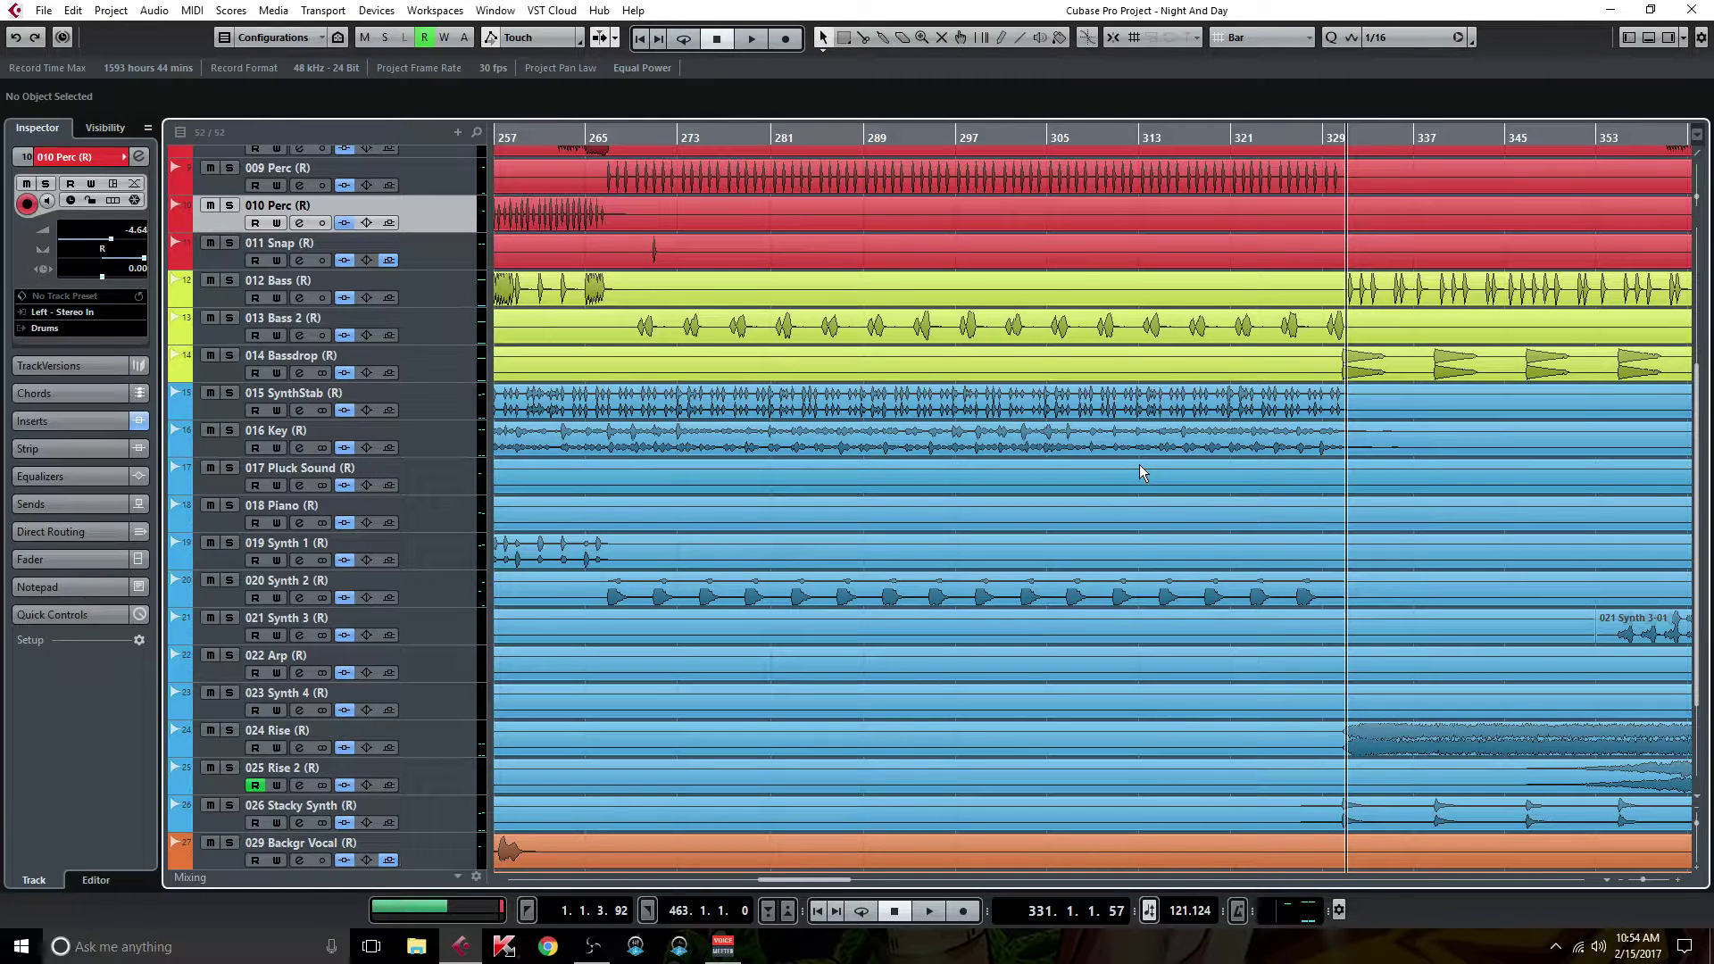
{"action": "scroll", "coordinate": [930, 543], "scroll_direction": "up", "scroll_amount": 5}
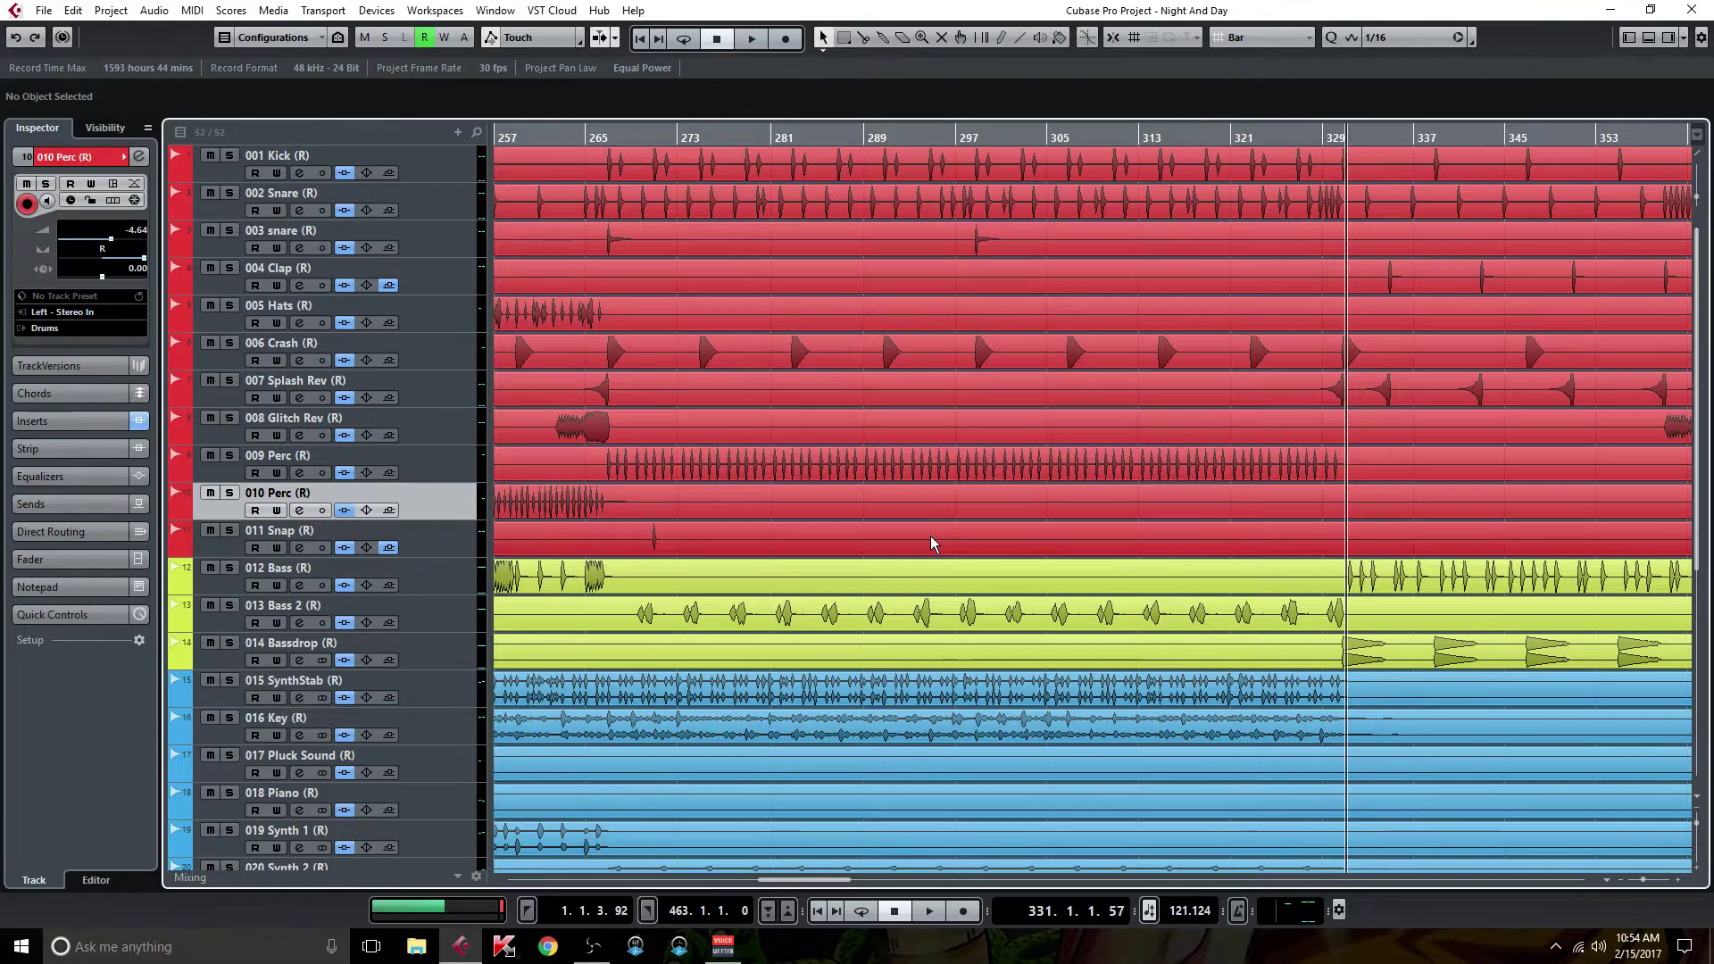
{"action": "scroll", "coordinate": [832, 608], "scroll_direction": "down", "scroll_amount": 3}
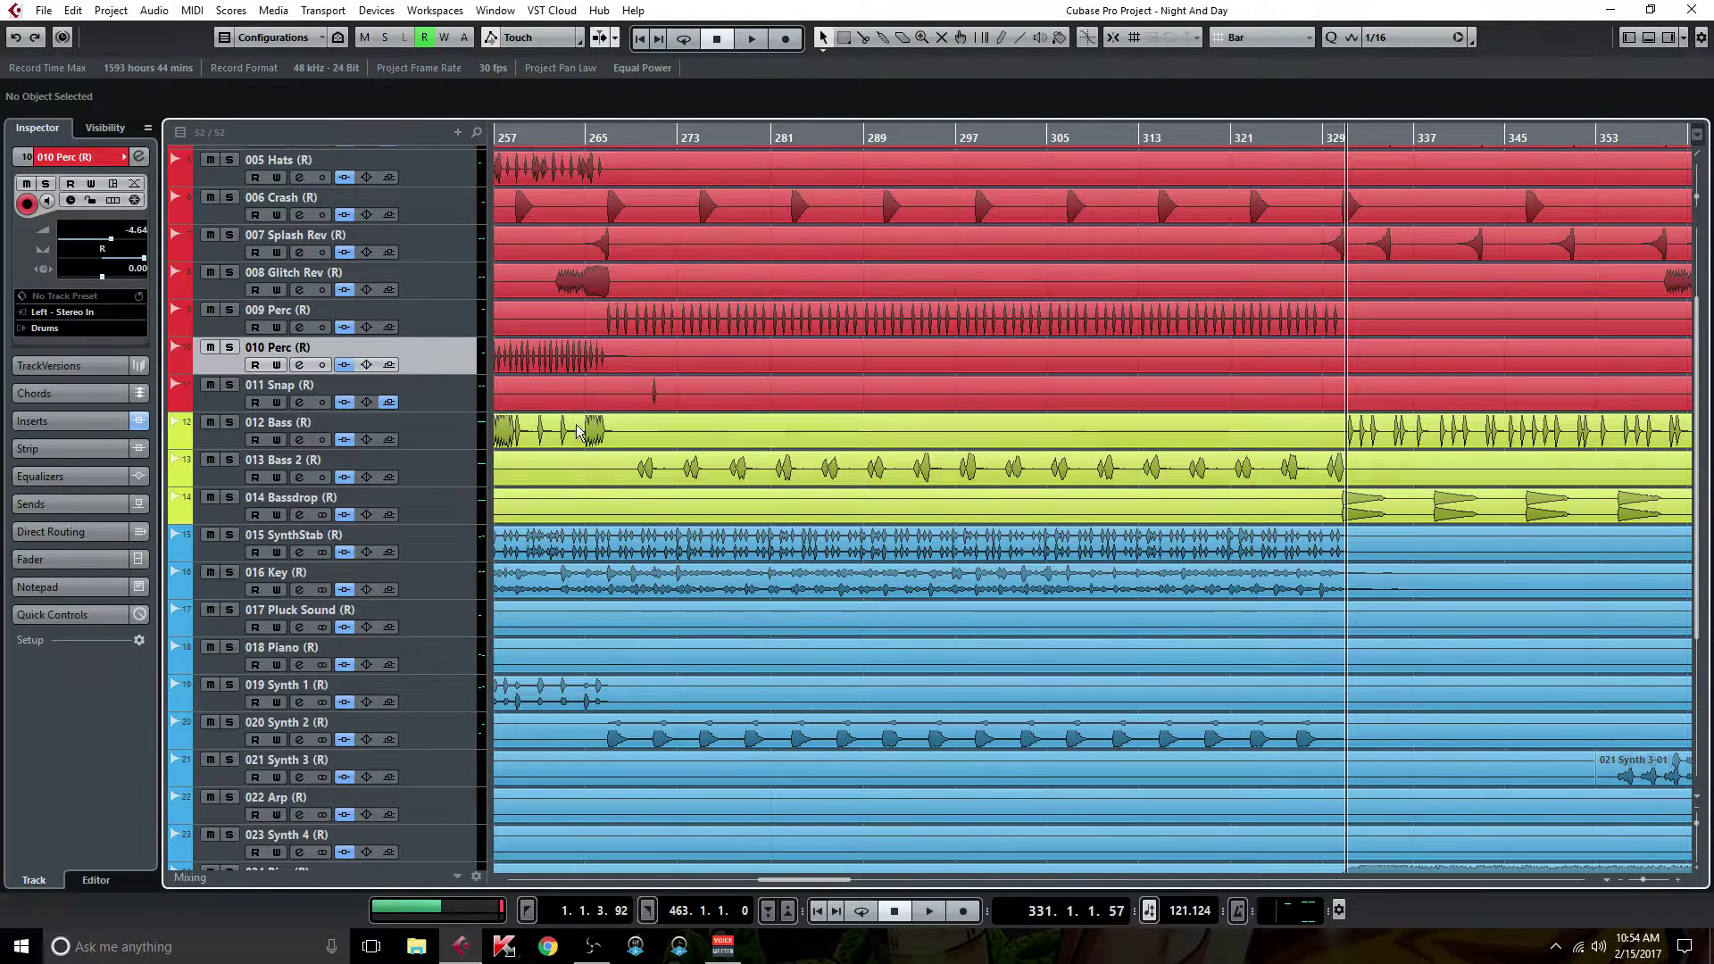
{"action": "scroll", "coordinate": [871, 405], "scroll_direction": "up", "scroll_amount": 3}
{"action": "scroll", "coordinate": [688, 491], "scroll_direction": "down", "scroll_amount": 9}
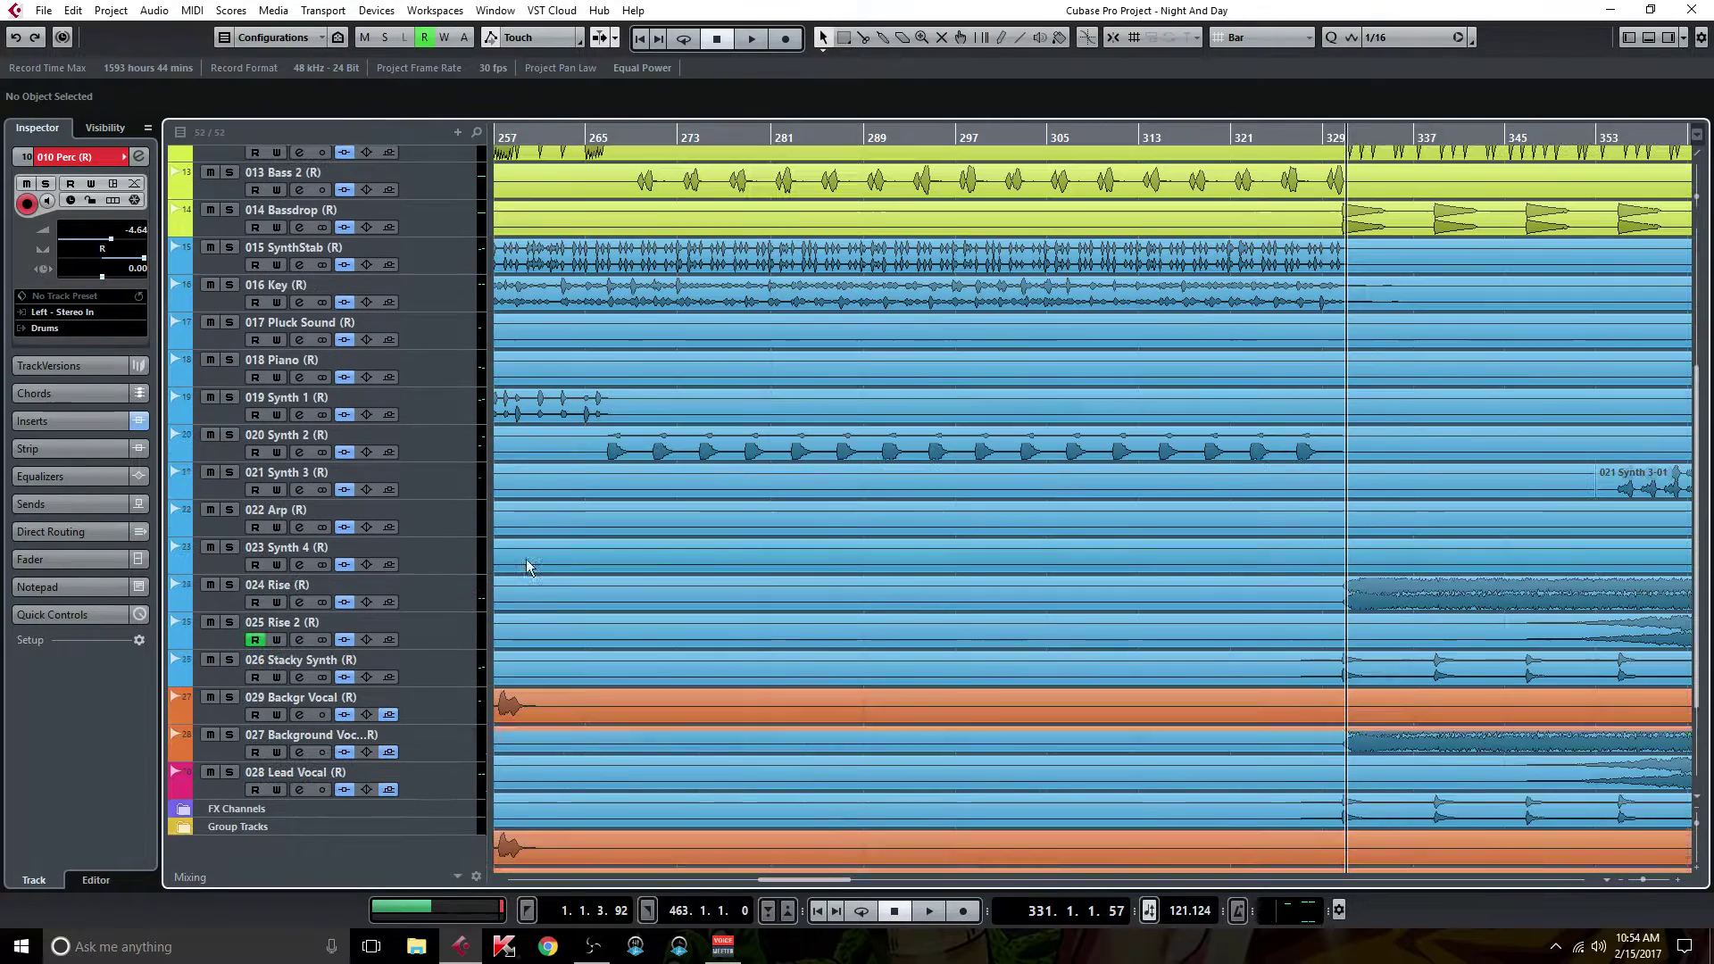
Step: Expand the Group Tracks folder and open the Drums group's channel settings
{"action": "left_click", "coordinate": [180, 828]}
{"action": "scroll", "coordinate": [524, 691], "scroll_direction": "down", "scroll_amount": 5}
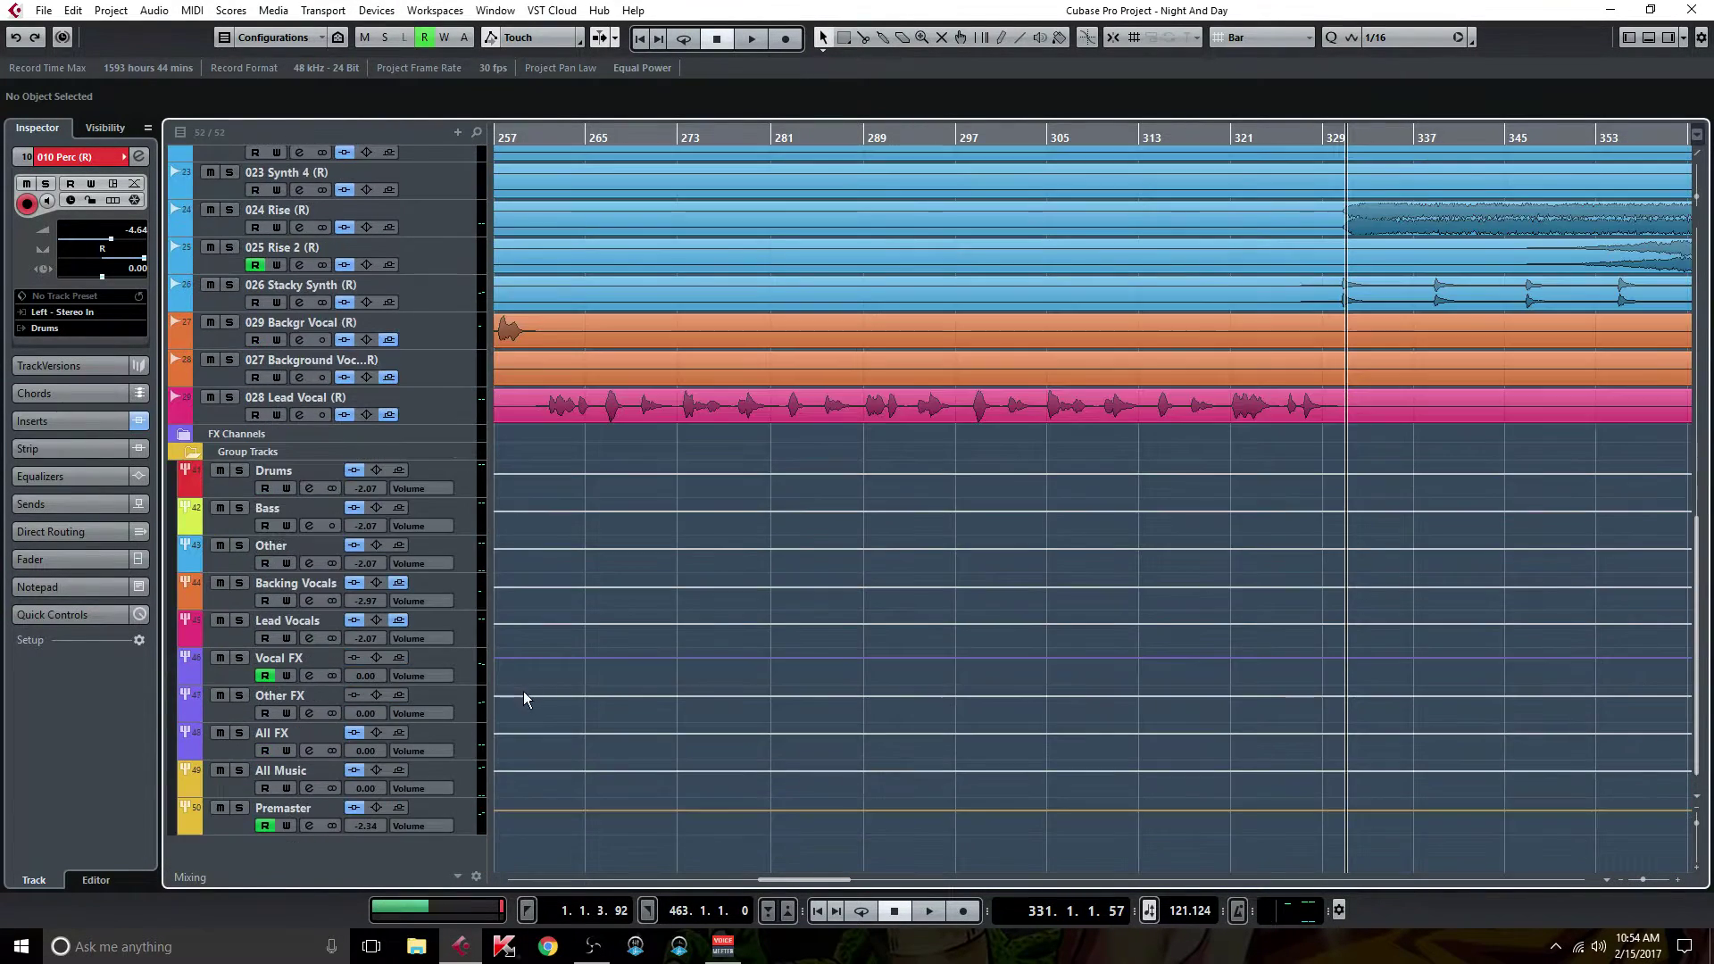
{"action": "left_click", "coordinate": [309, 489]}
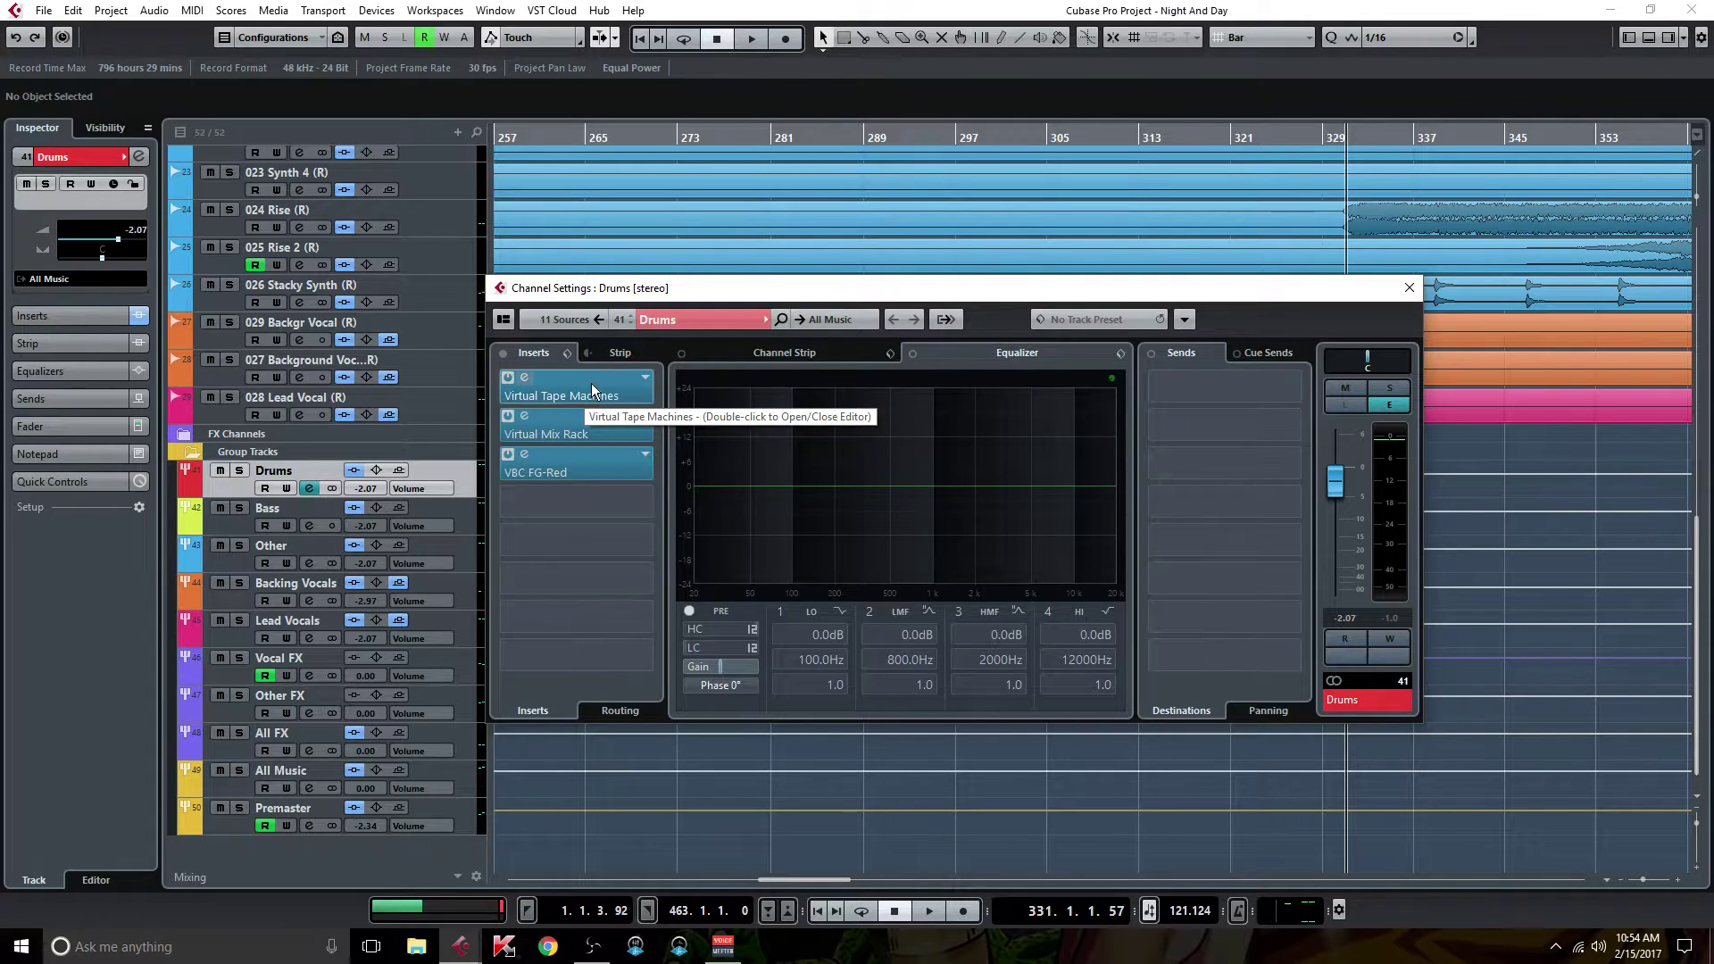
{"action": "mouse_move", "coordinate": [1697, 566]}
{"action": "left_mouse_down"}
{"action": "mouse_move", "coordinate": [1674, 248]}
{"action": "mouse_move", "coordinate": [1704, 568]}
{"action": "left_mouse_up"}
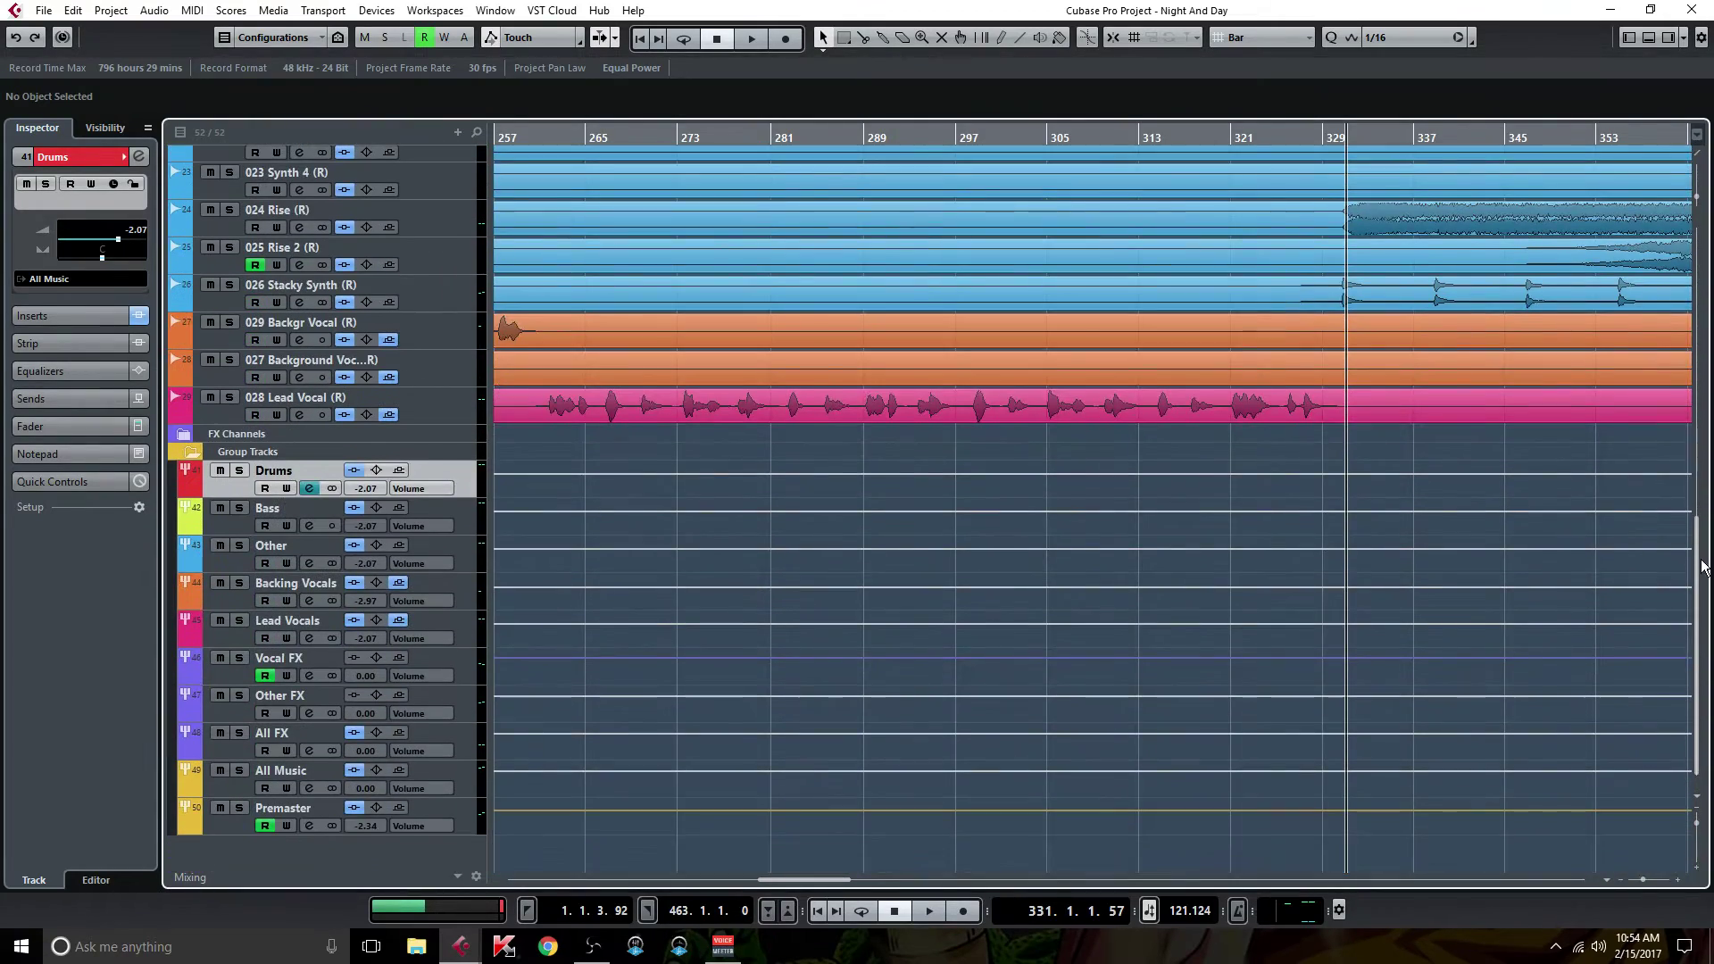
{"action": "left_click", "coordinate": [309, 488]}
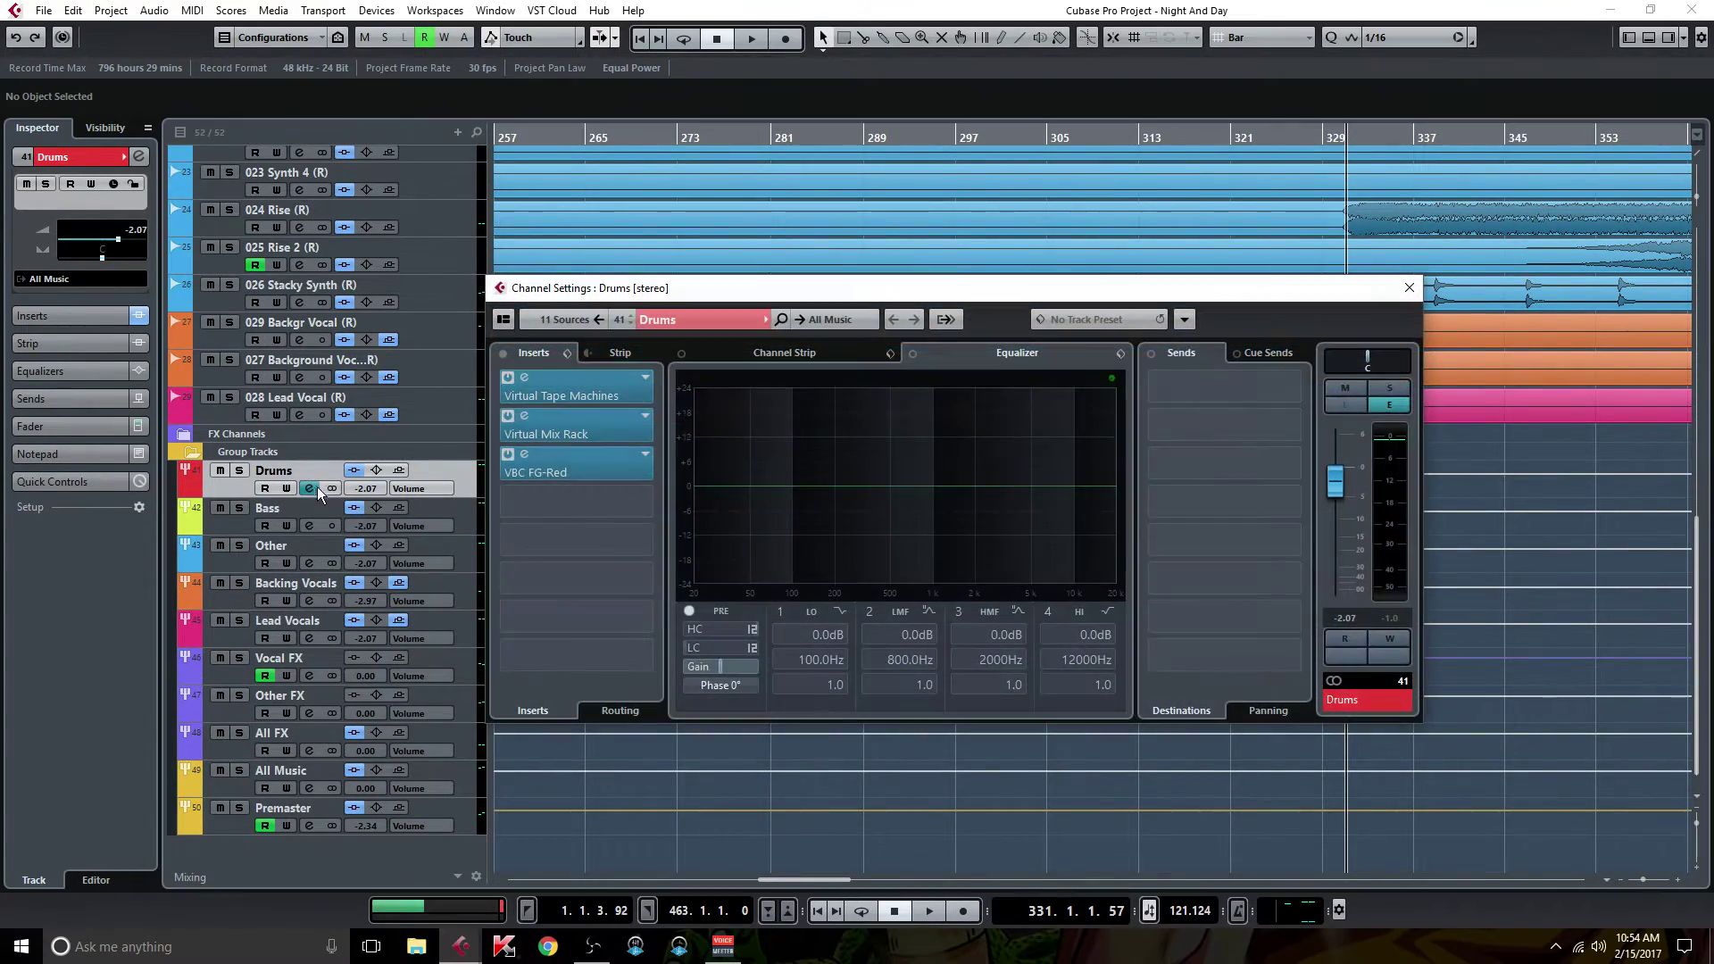
Step: Inspect the Virtual Tape Machines insert on the Drums group, including its calibration settings, and close the plug-in
{"action": "left_click", "coordinate": [602, 396]}
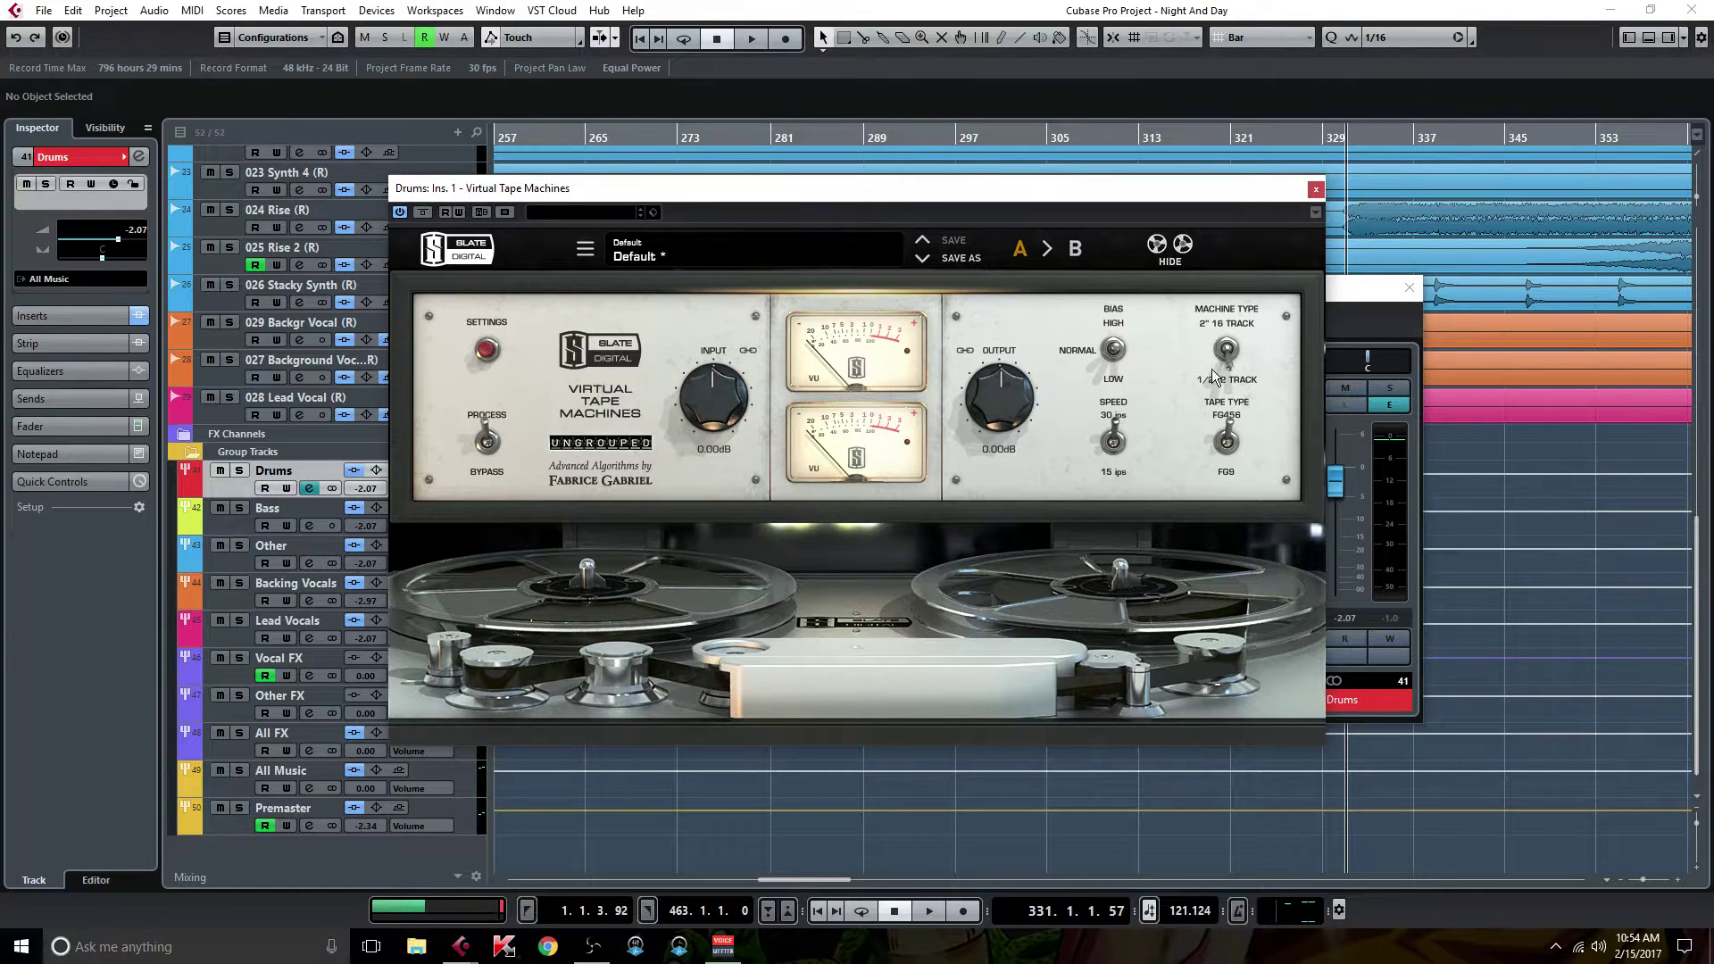
{"action": "left_click", "coordinate": [488, 350]}
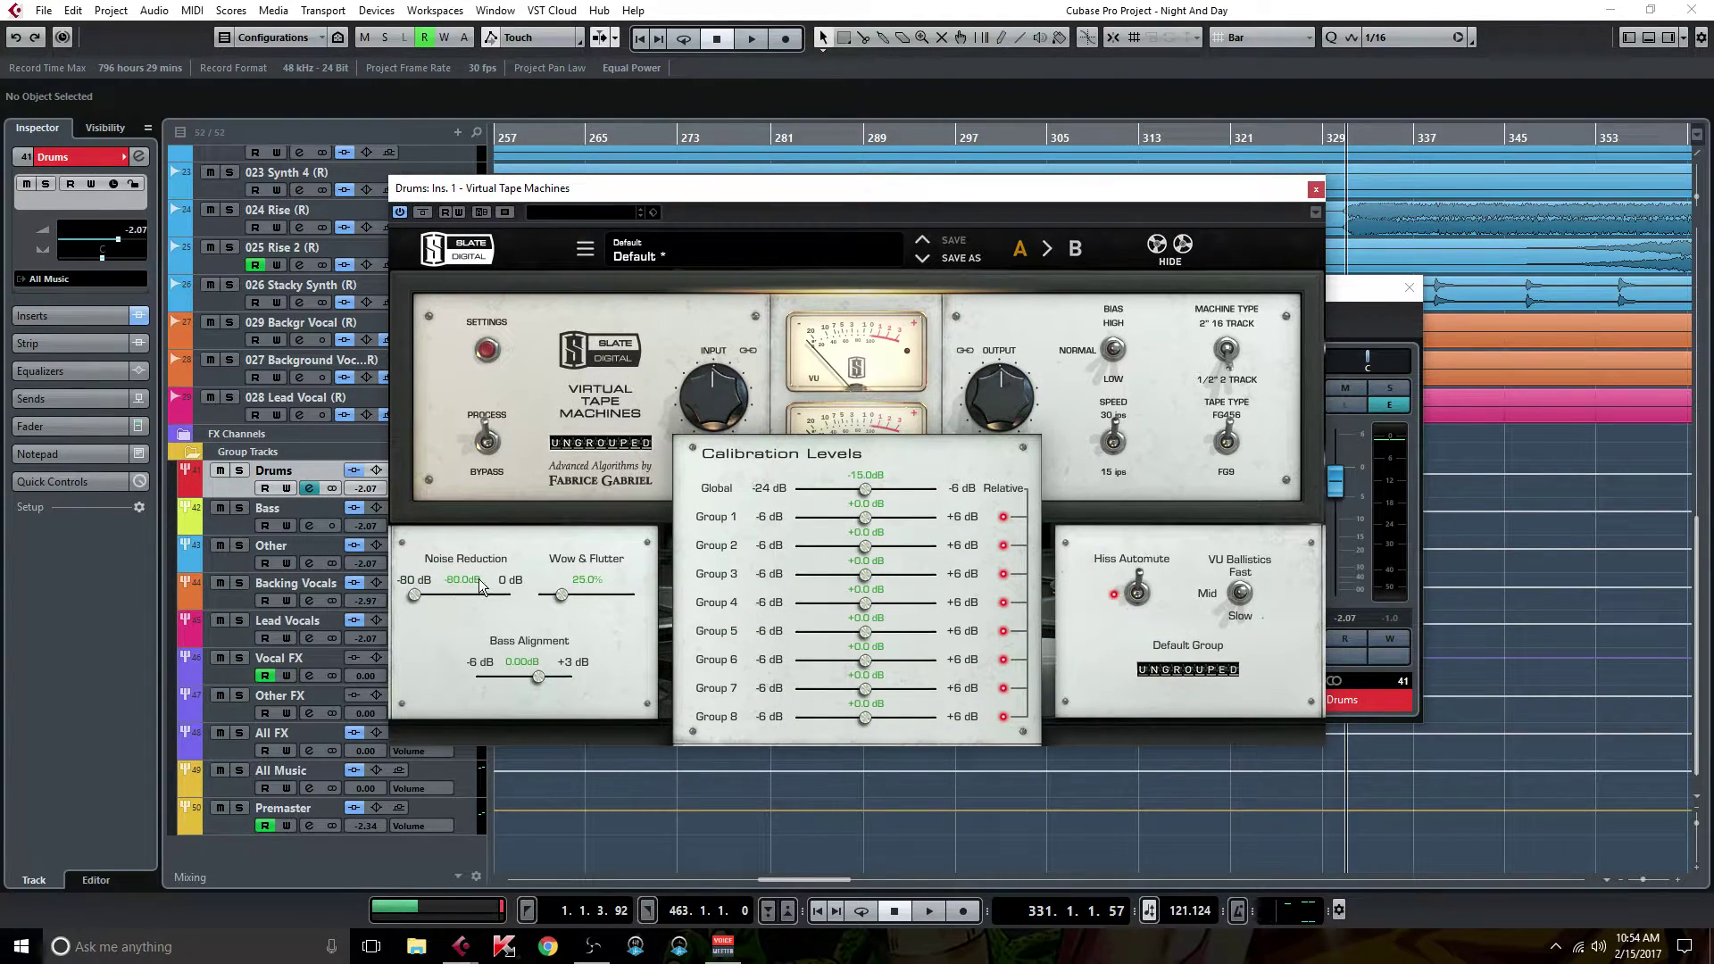
{"action": "left_click", "coordinate": [487, 350]}
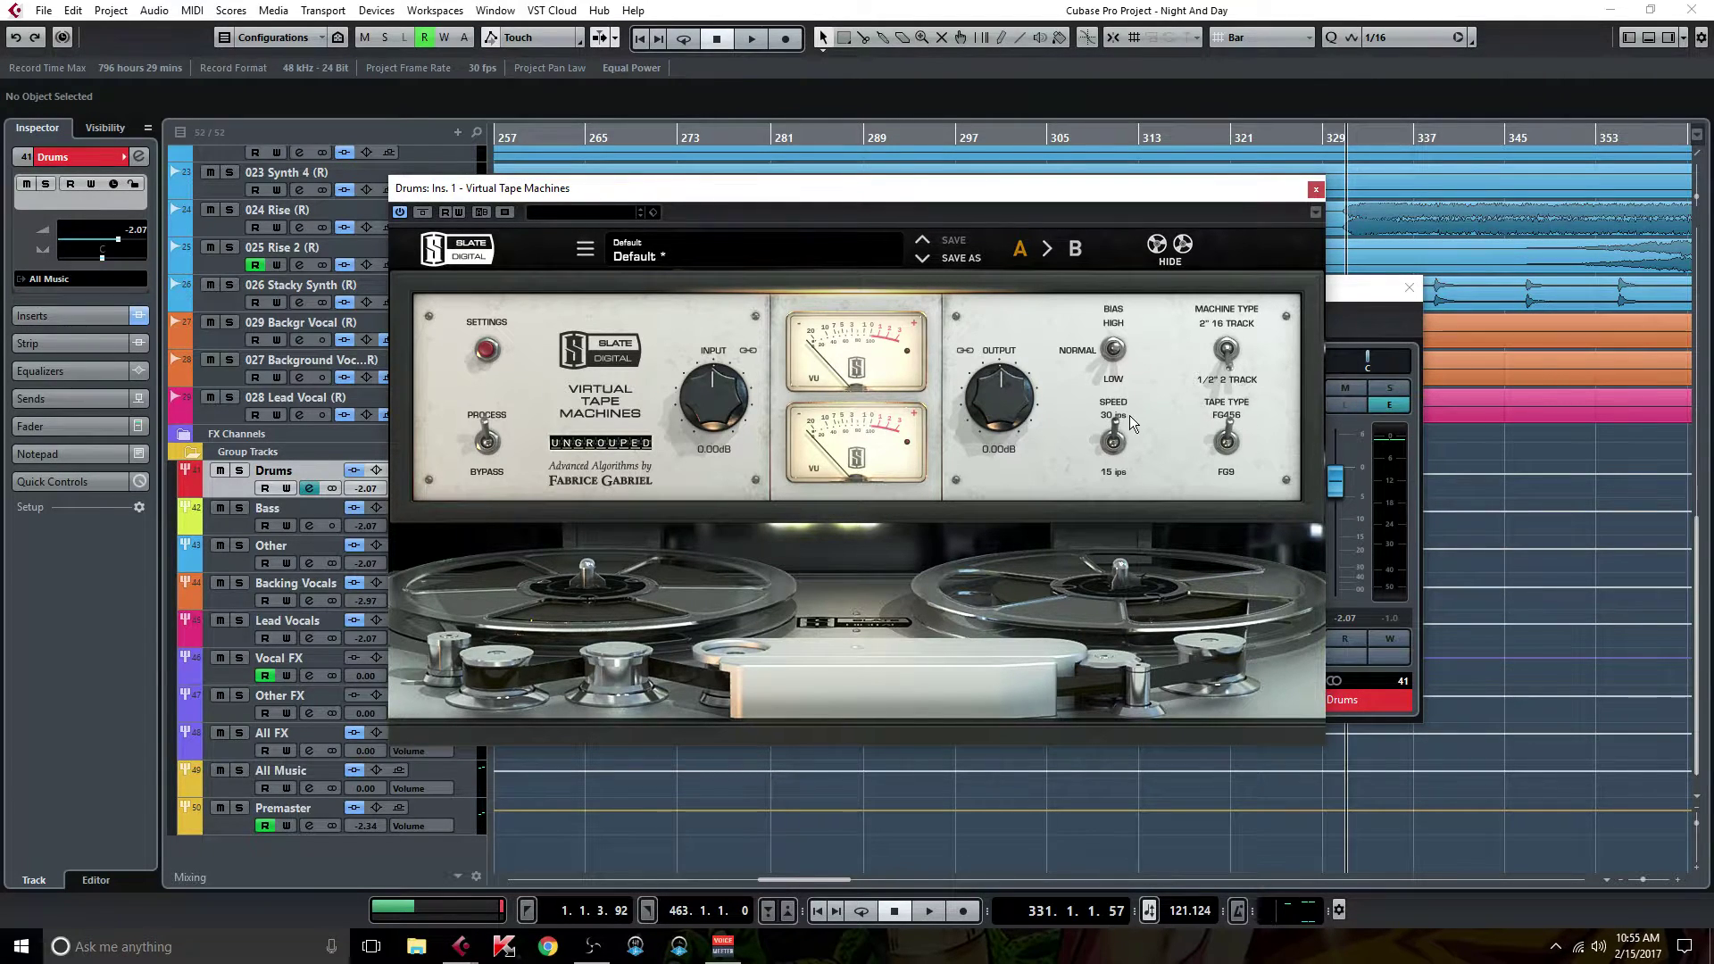
{"action": "left_click", "coordinate": [1316, 191]}
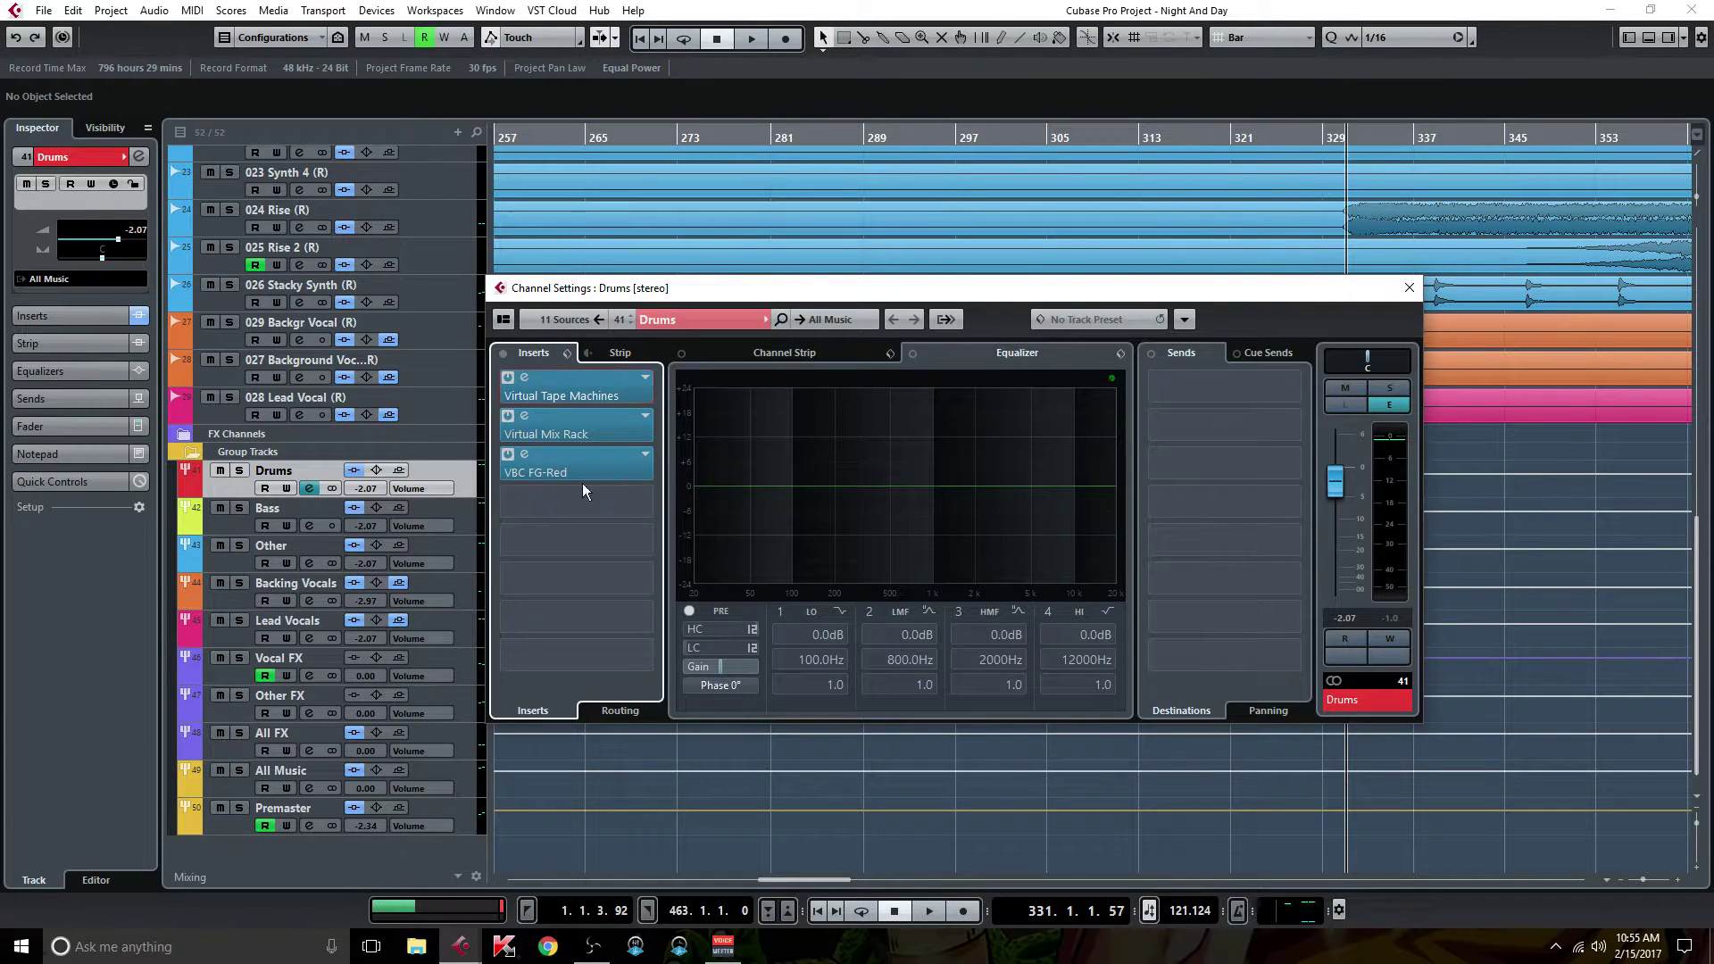
Step: Examine the Virtual Channel, FG-S EQ and FG-Bomber modules in the Drums group's Virtual Mix Rack, and close the plug-in
{"action": "double_click", "coordinate": [563, 433]}
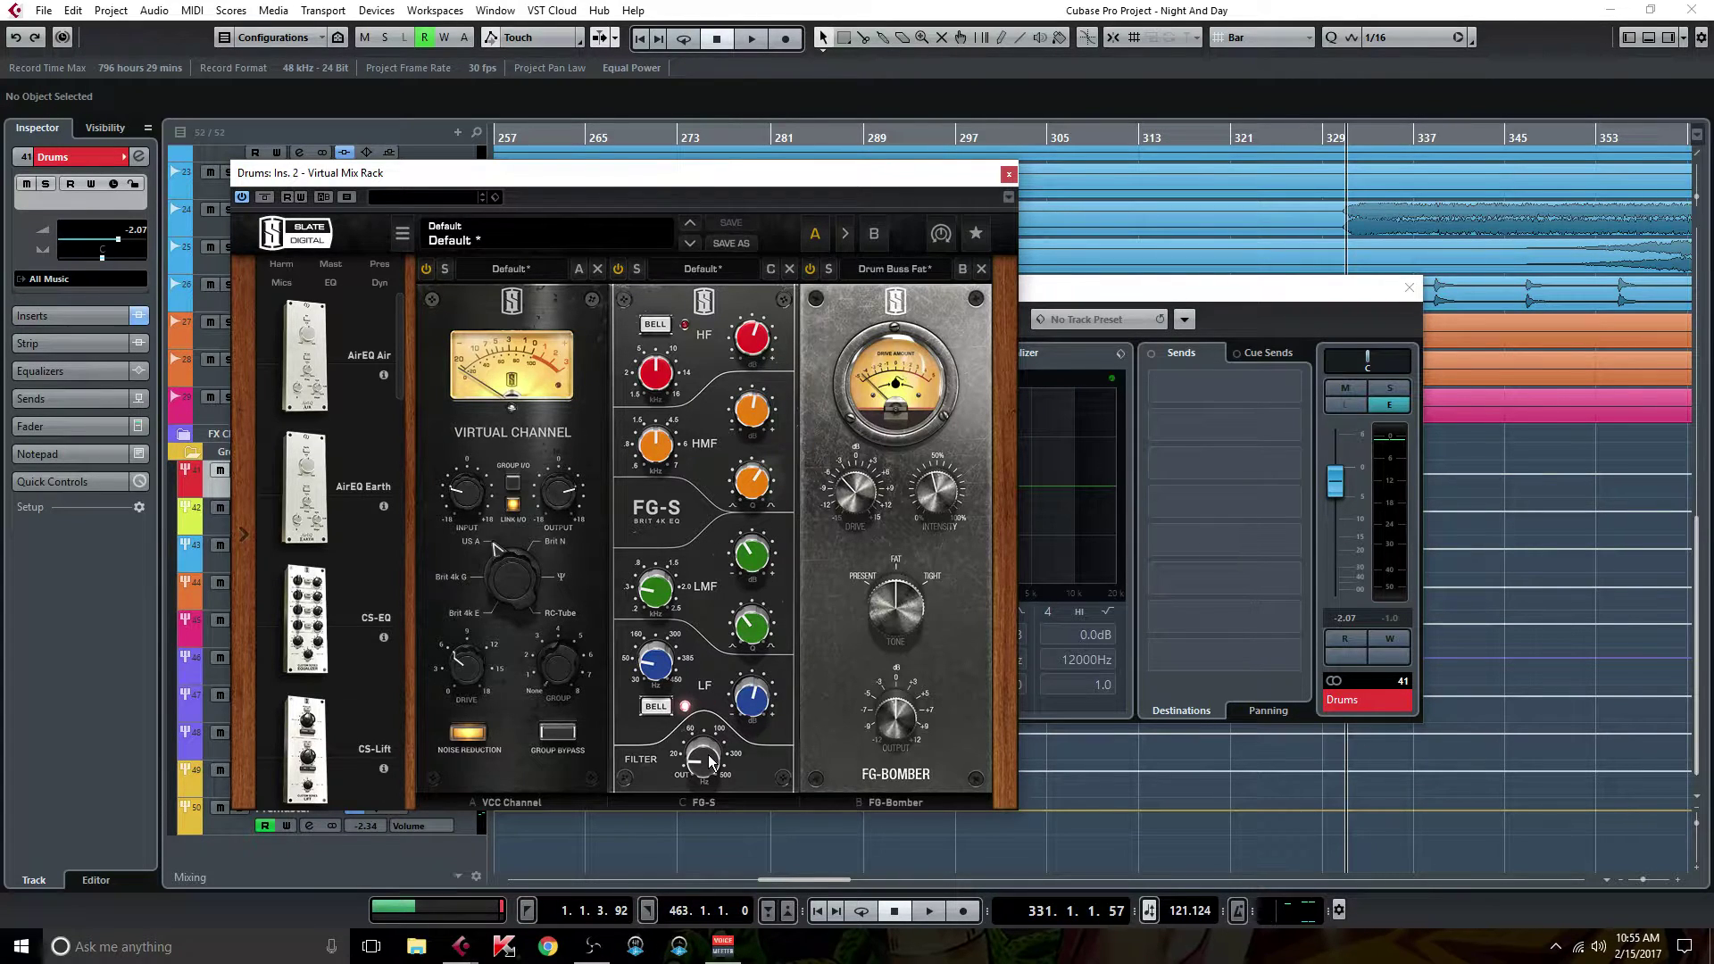
{"action": "mouse_move", "coordinate": [665, 672]}
{"action": "mouse_move", "coordinate": [657, 589]}
{"action": "mouse_move", "coordinate": [758, 560]}
{"action": "mouse_move", "coordinate": [755, 415]}
{"action": "mouse_move", "coordinate": [655, 378]}
{"action": "mouse_move", "coordinate": [757, 337]}
{"action": "mouse_move", "coordinate": [900, 724]}
{"action": "left_click", "coordinate": [1009, 175]}
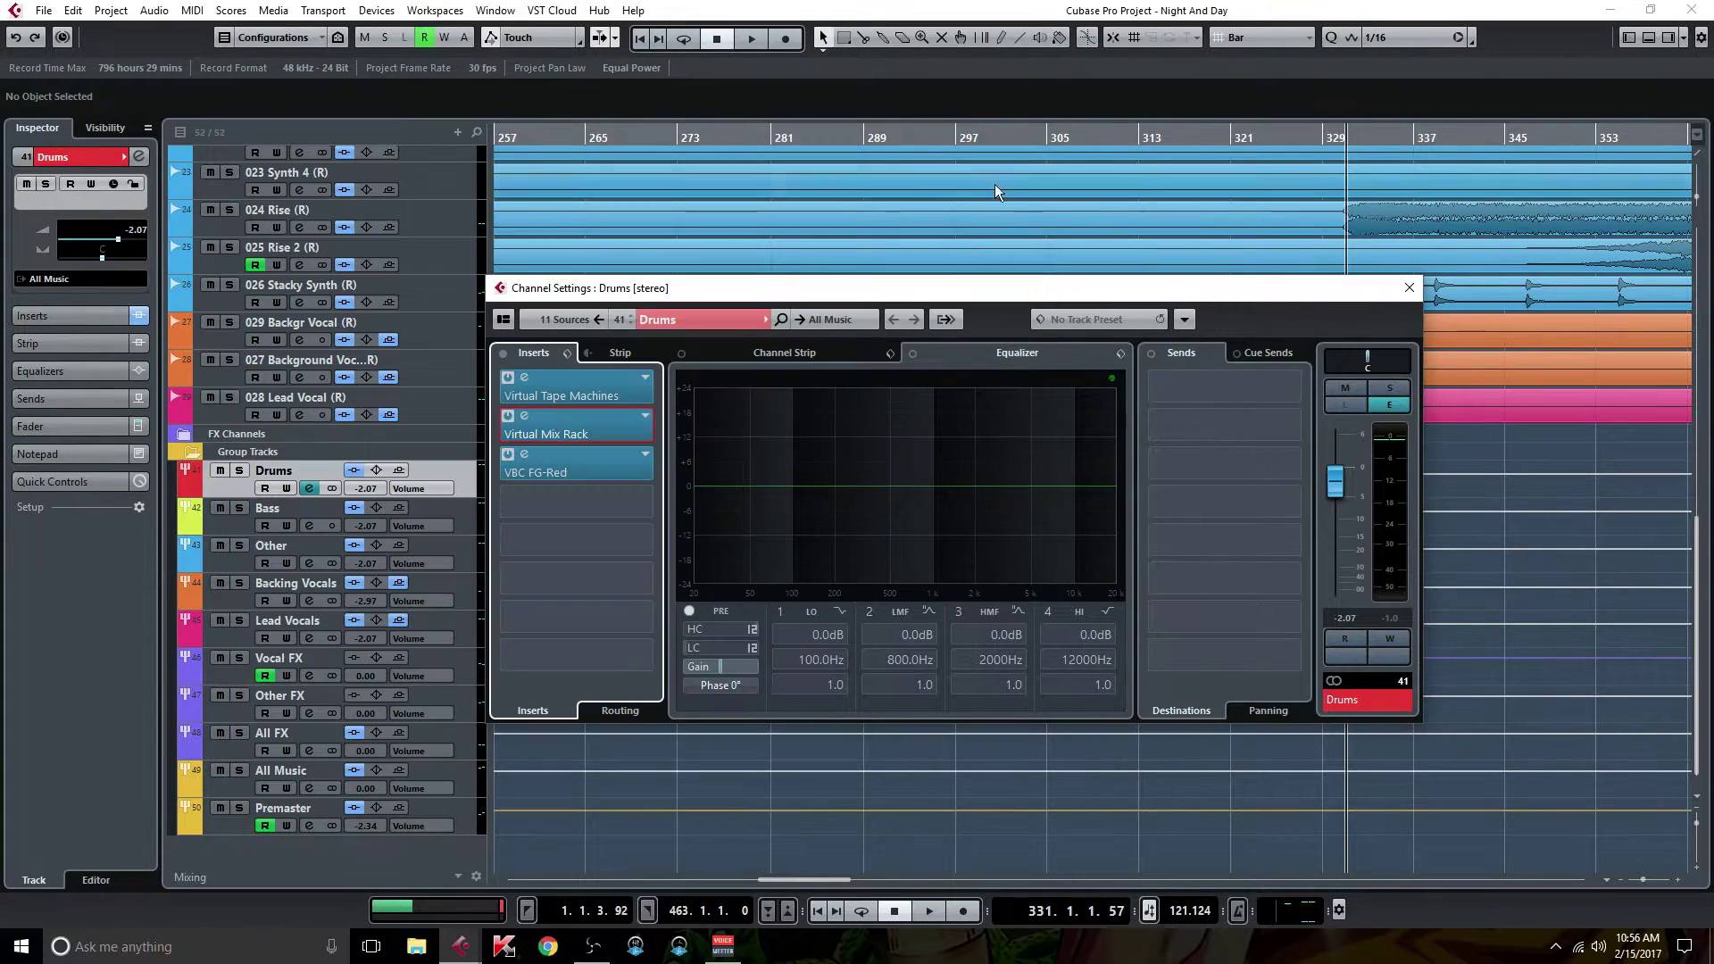
Step: Examine the VBC FG-Red compressor on the Drums group, and close the channel settings and the Group Tracks folder
{"action": "double_click", "coordinate": [576, 470]}
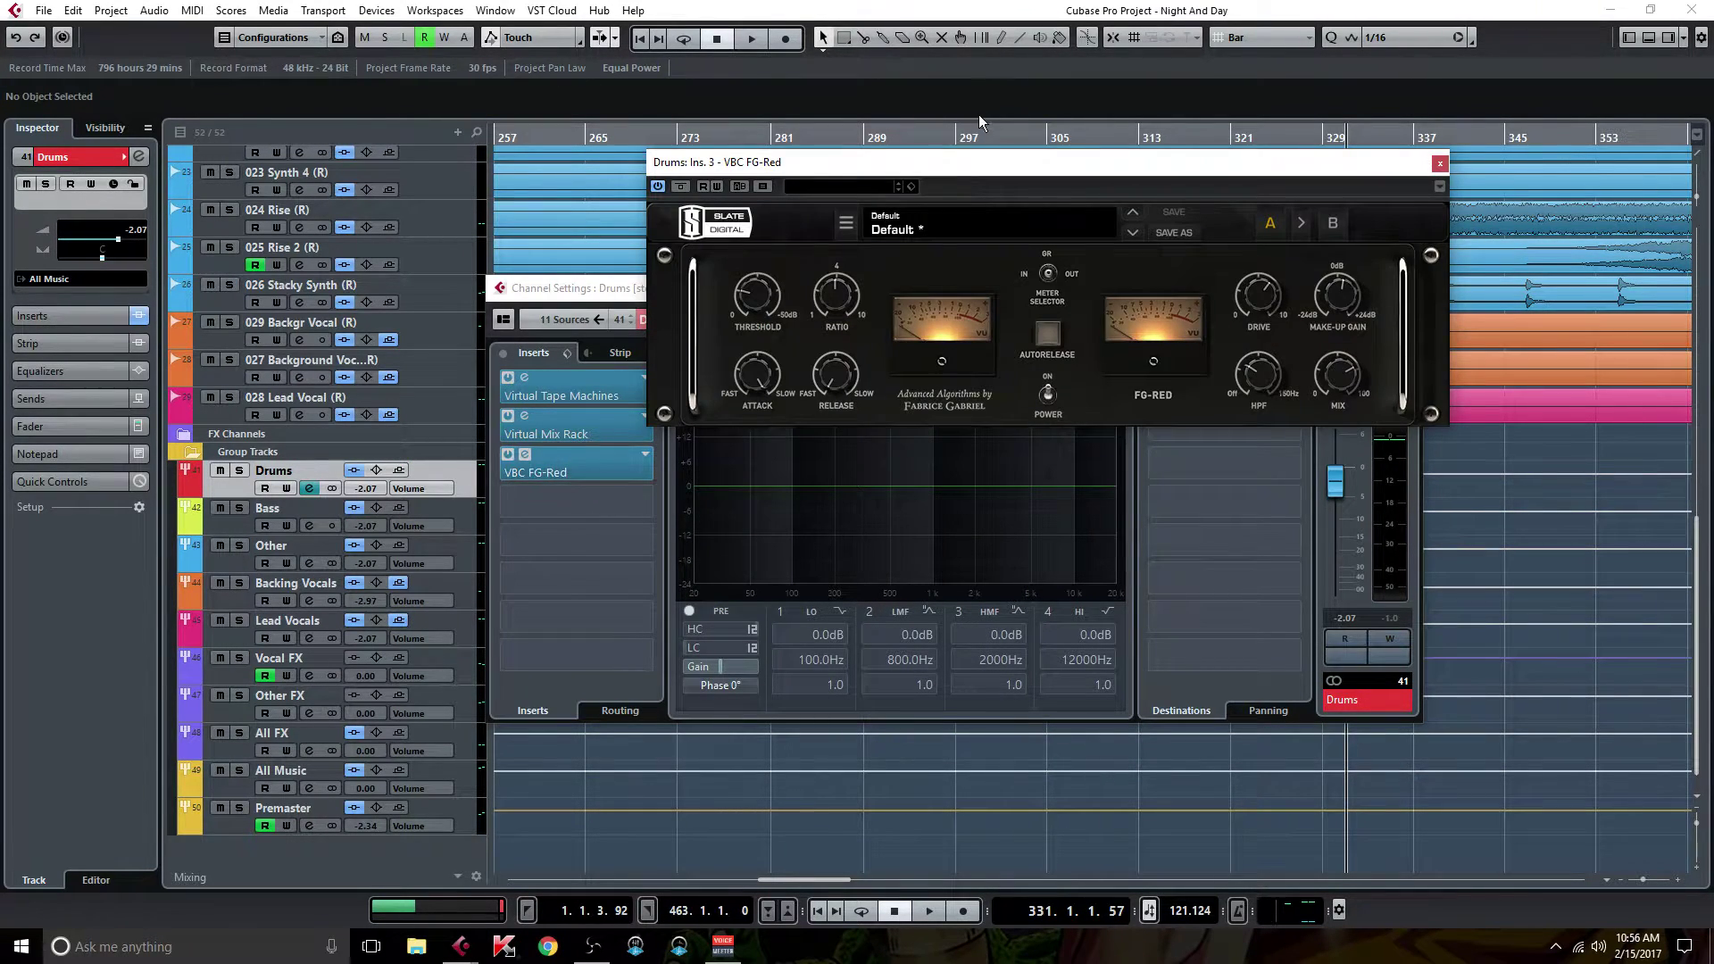
{"action": "left_click_drag", "start_coordinate": [975, 168], "coordinate": [901, 277]}
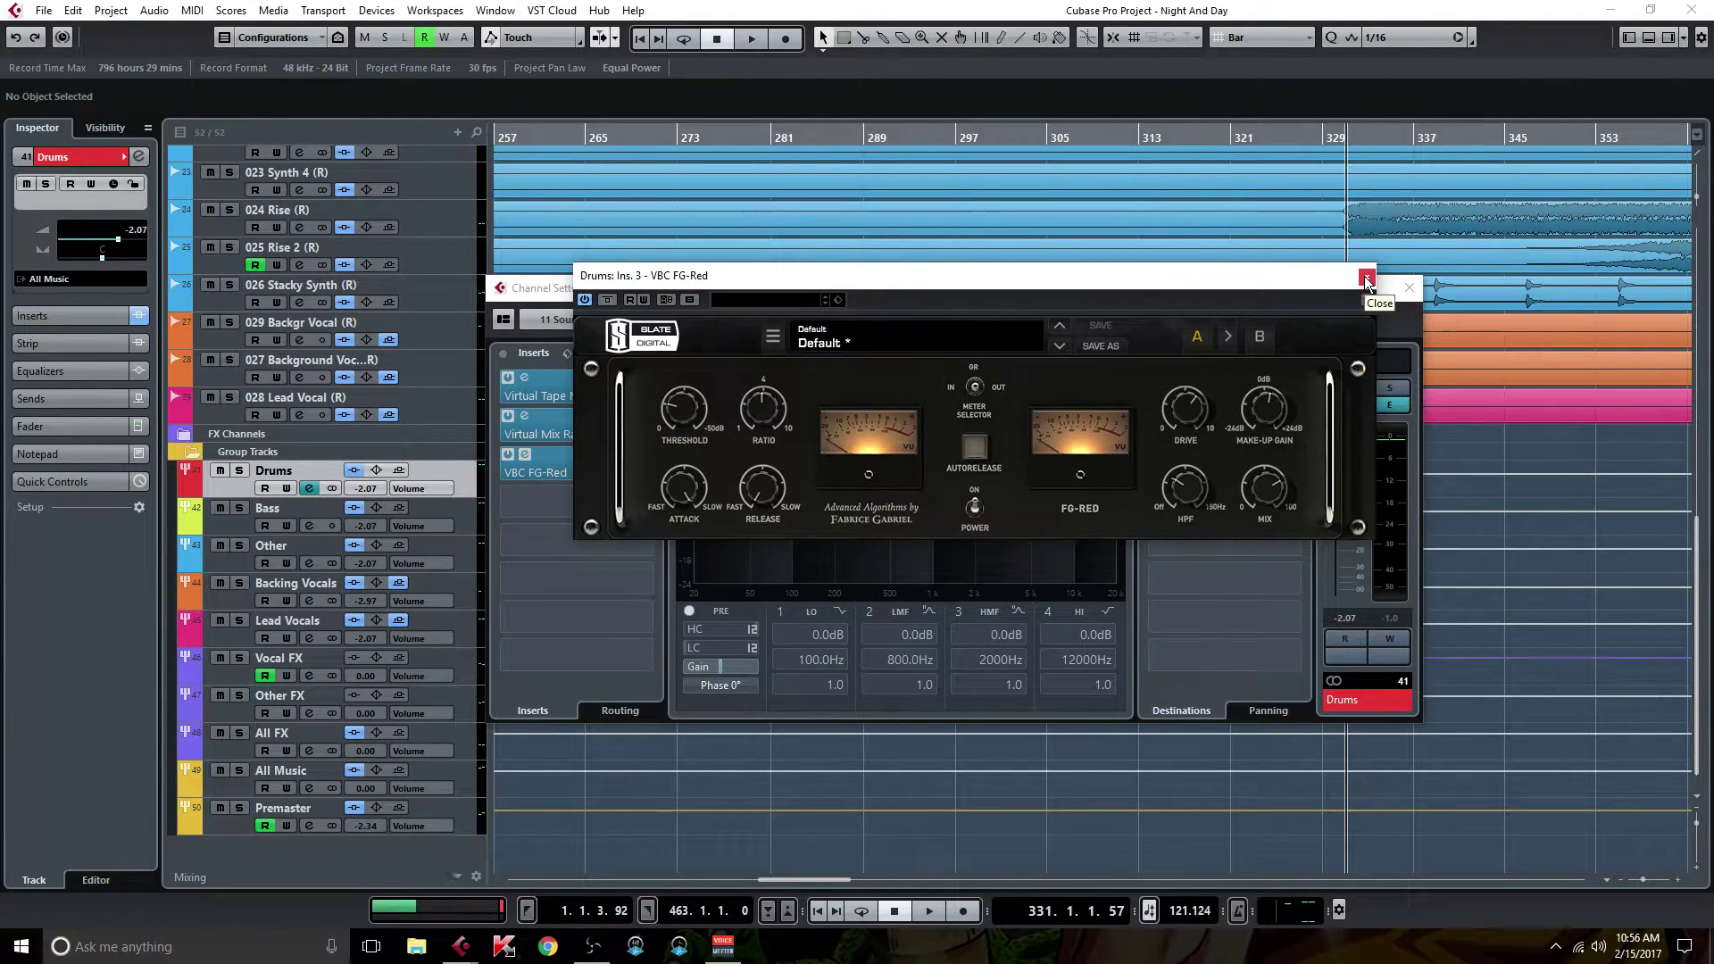
{"action": "mouse_move", "coordinate": [1265, 490]}
{"action": "left_click", "coordinate": [1366, 275]}
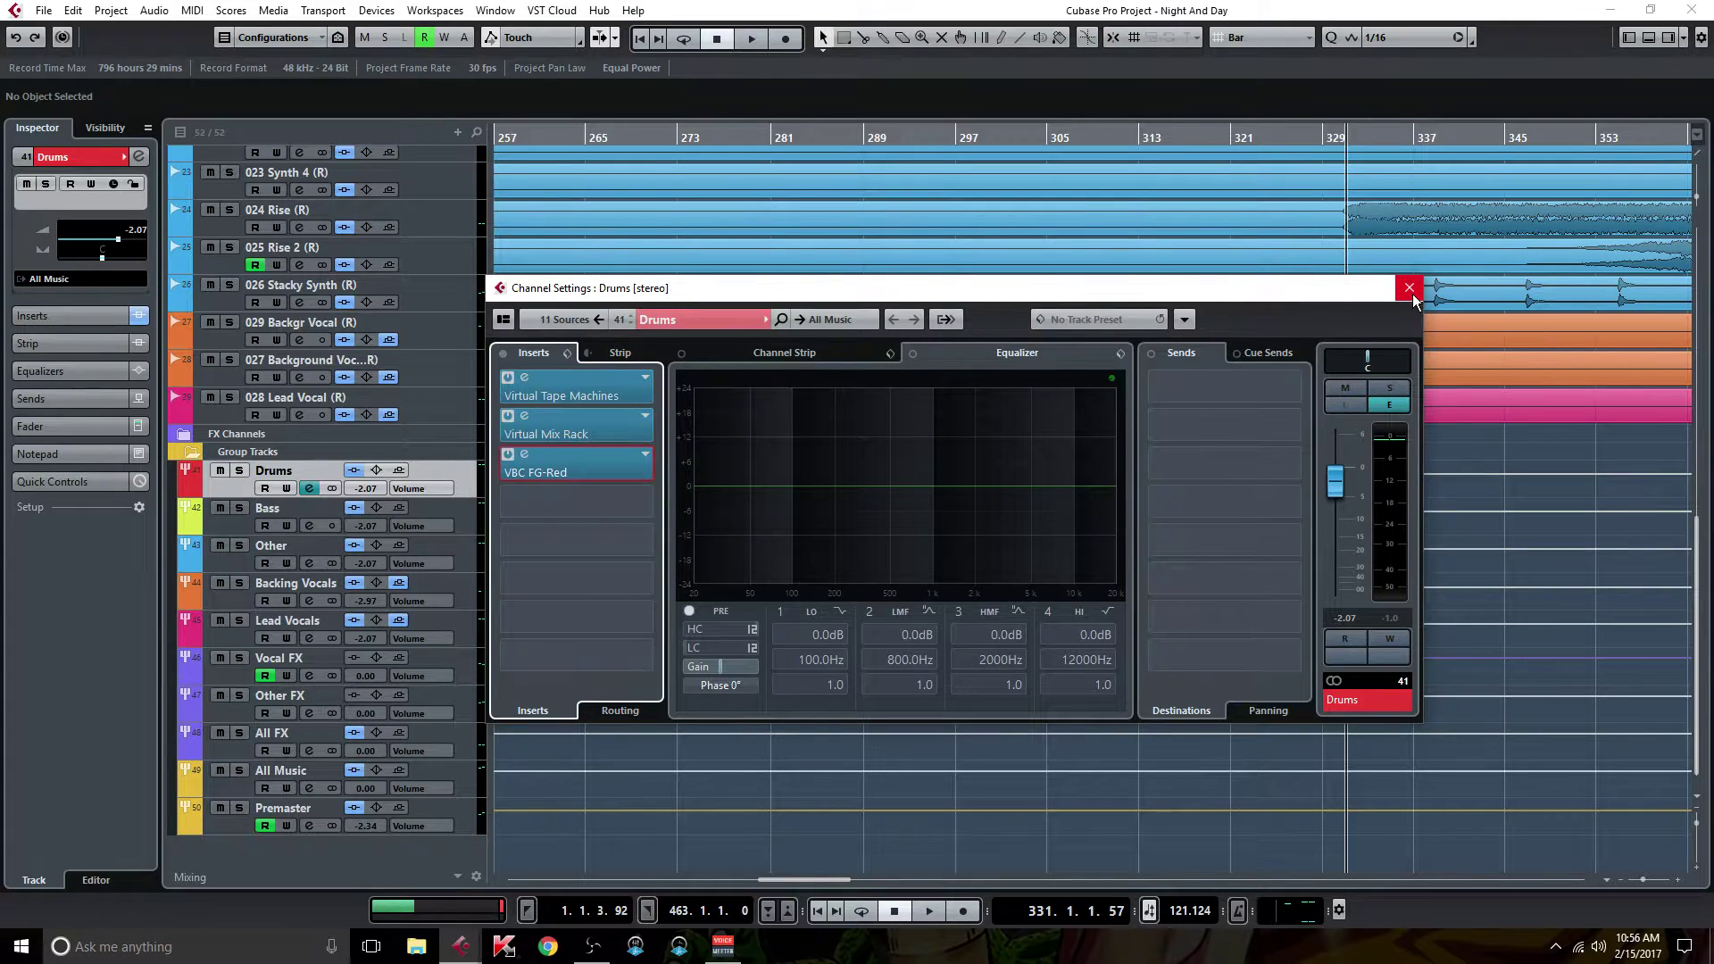
{"action": "left_click", "coordinate": [1410, 288]}
{"action": "left_click", "coordinate": [191, 452]}
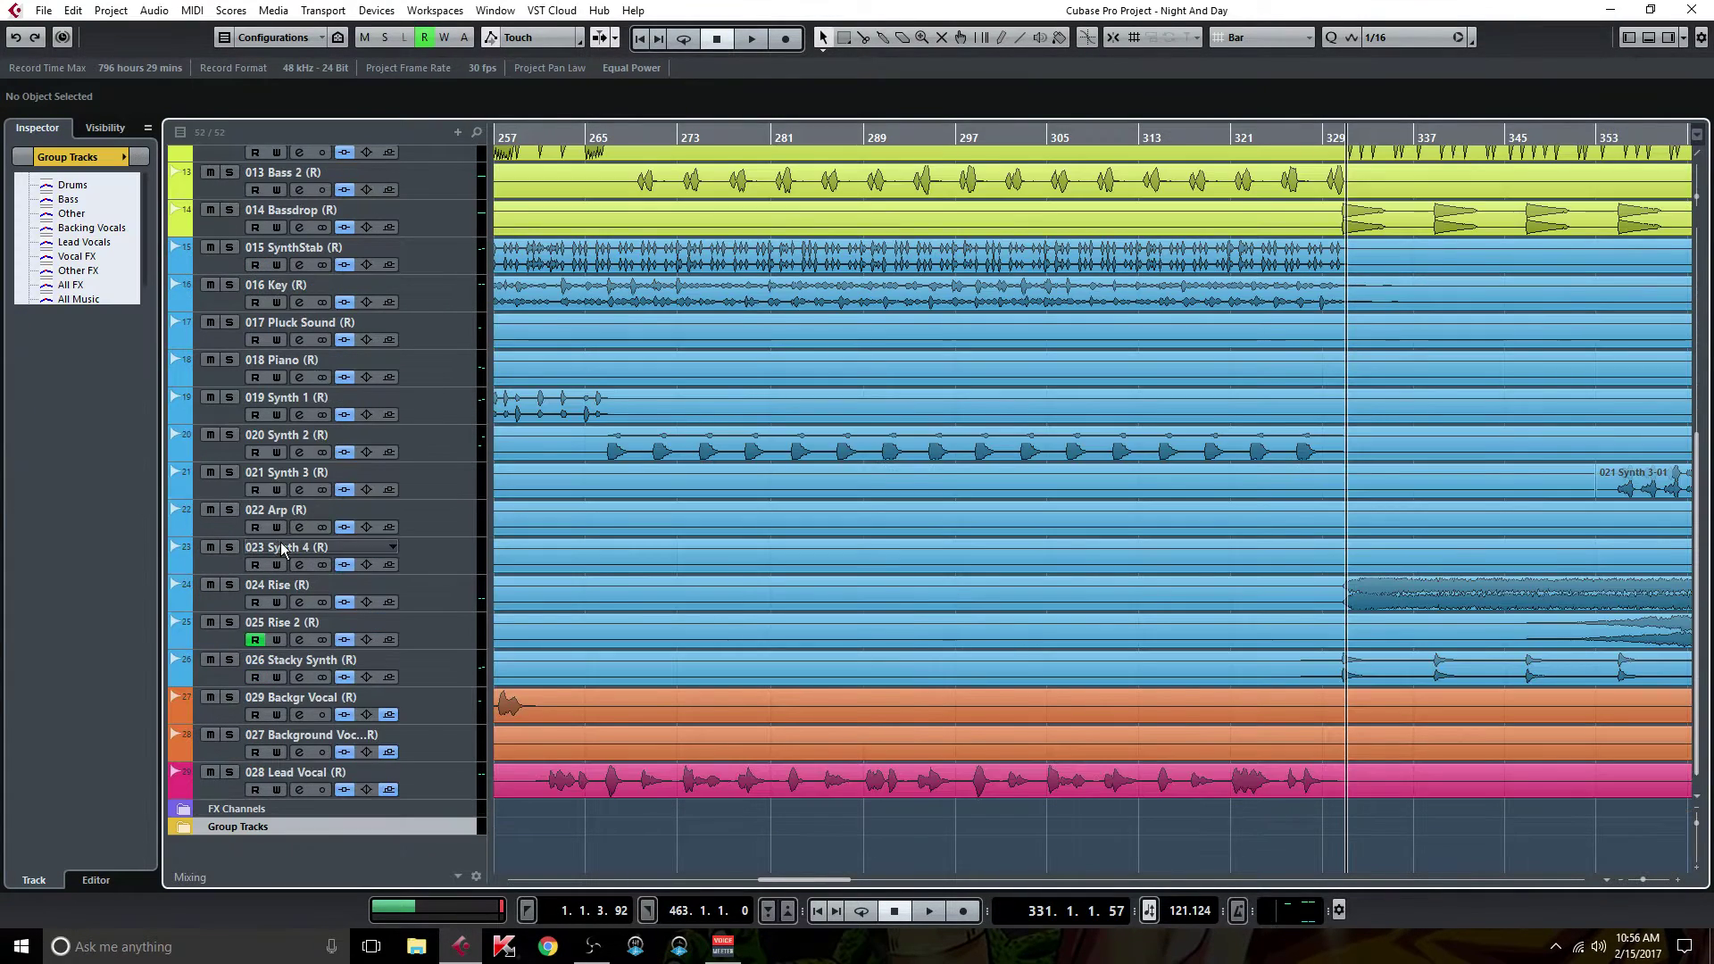
Step: Switch to the MixConsole and inspect the Virtual Tape Machines insert on 001 Kick
{"action": "scroll", "coordinate": [280, 548], "scroll_direction": "up", "scroll_amount": 5}
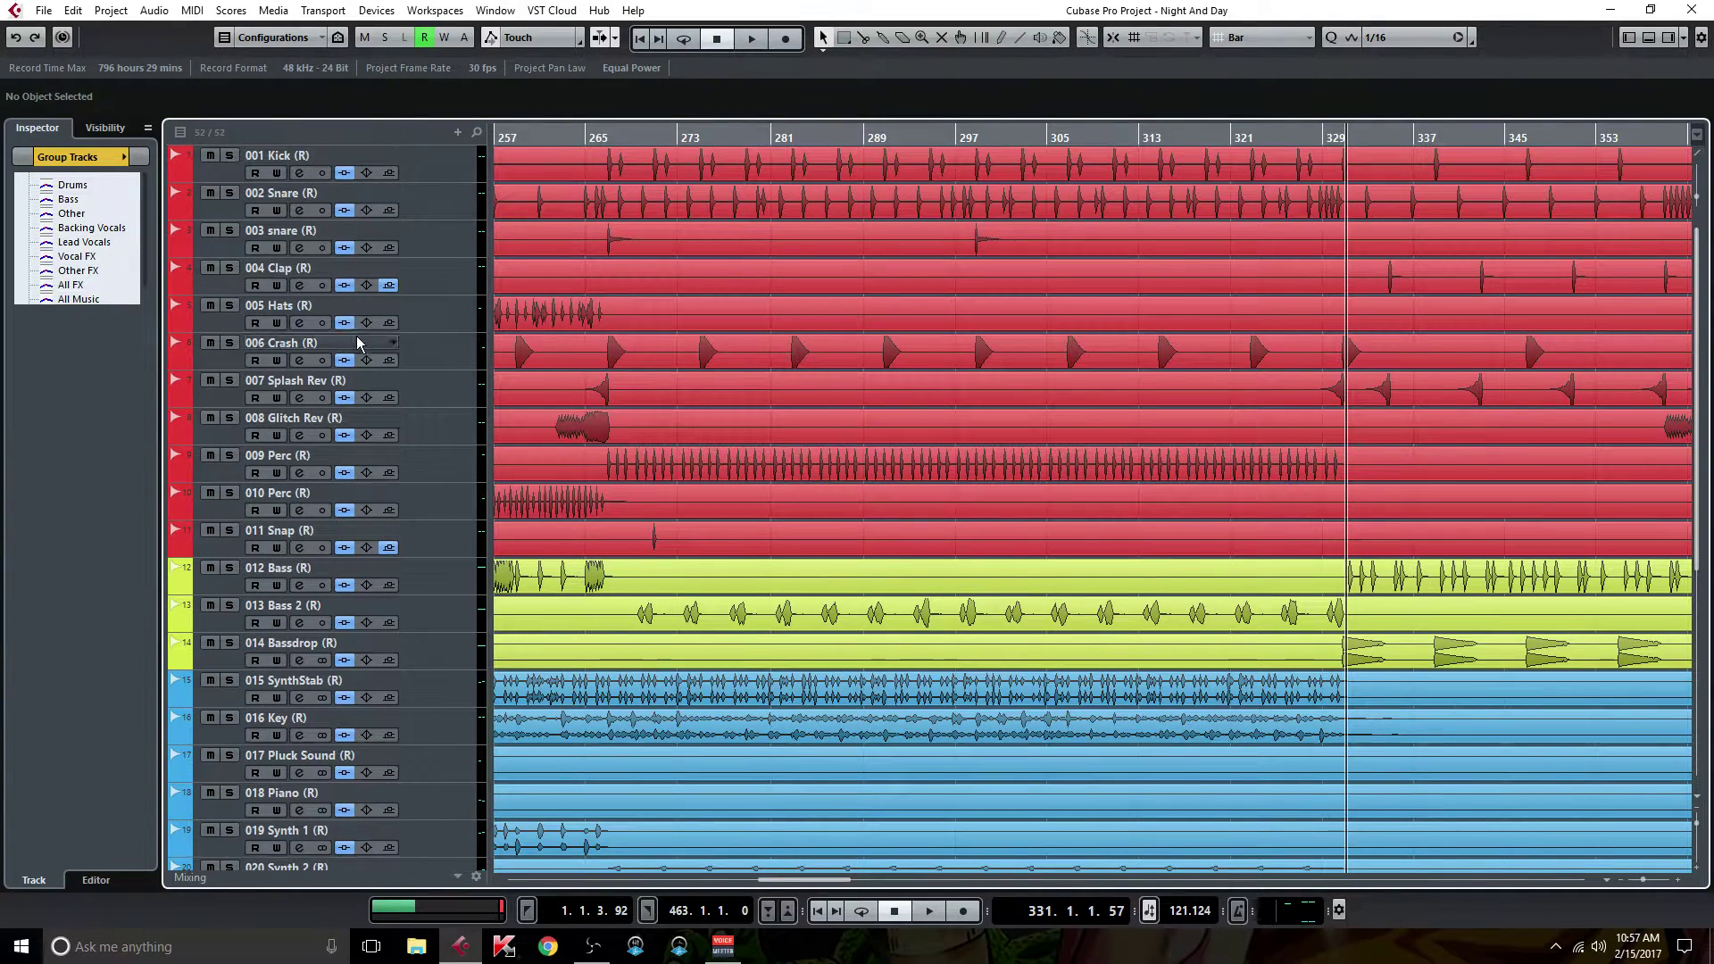
{"action": "key", "text": "F3"}
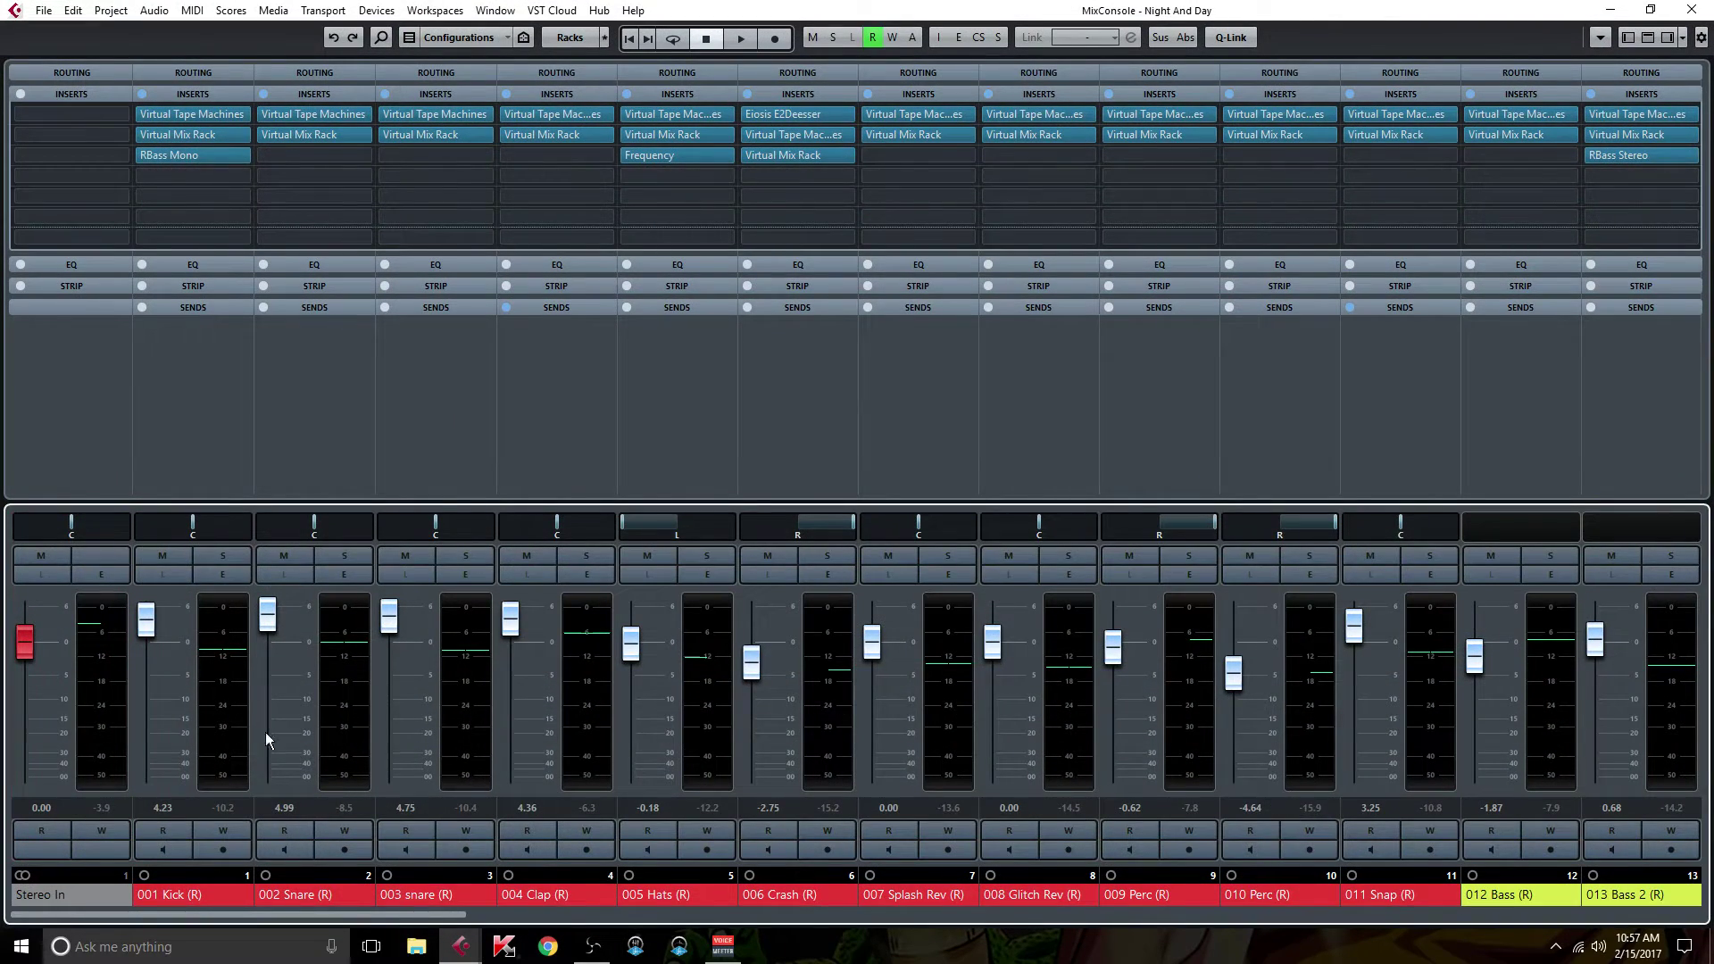
{"action": "double_click", "coordinate": [207, 115]}
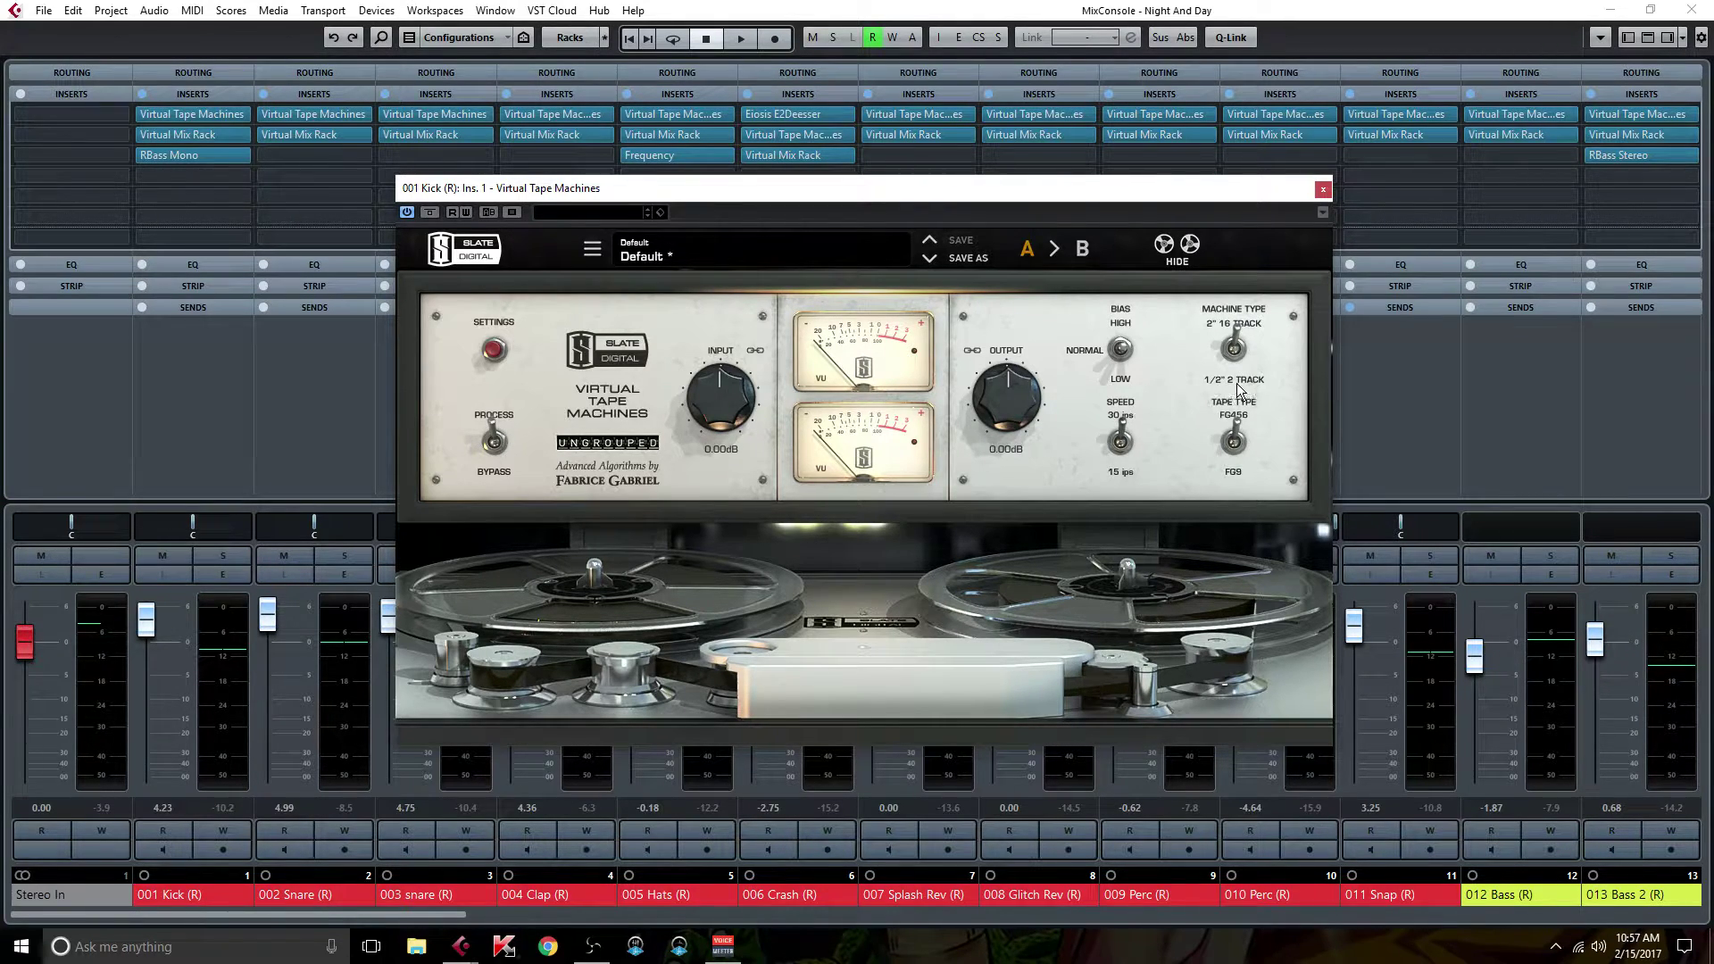
{"action": "left_click", "coordinate": [1323, 190]}
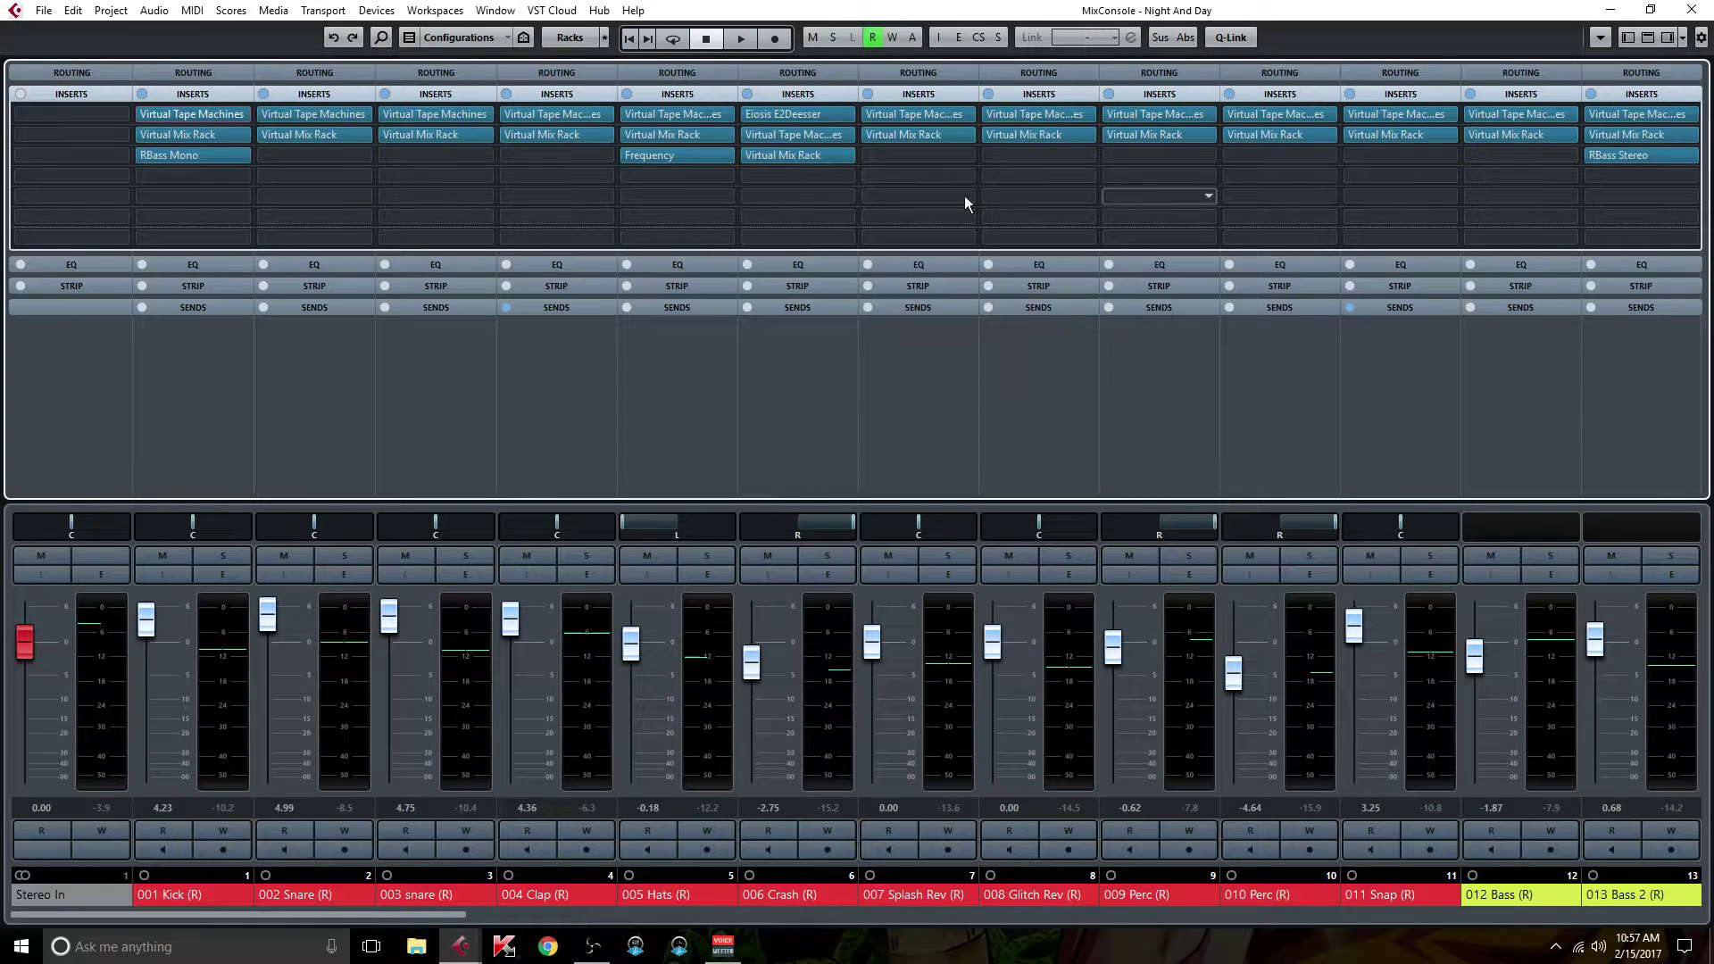
Step: Examine the FG-S EQ, FG-401 compressor and Trimmer settings in 001 Kick's Virtual Mix Rack, and close the plug-in
{"action": "left_click", "coordinate": [189, 136]}
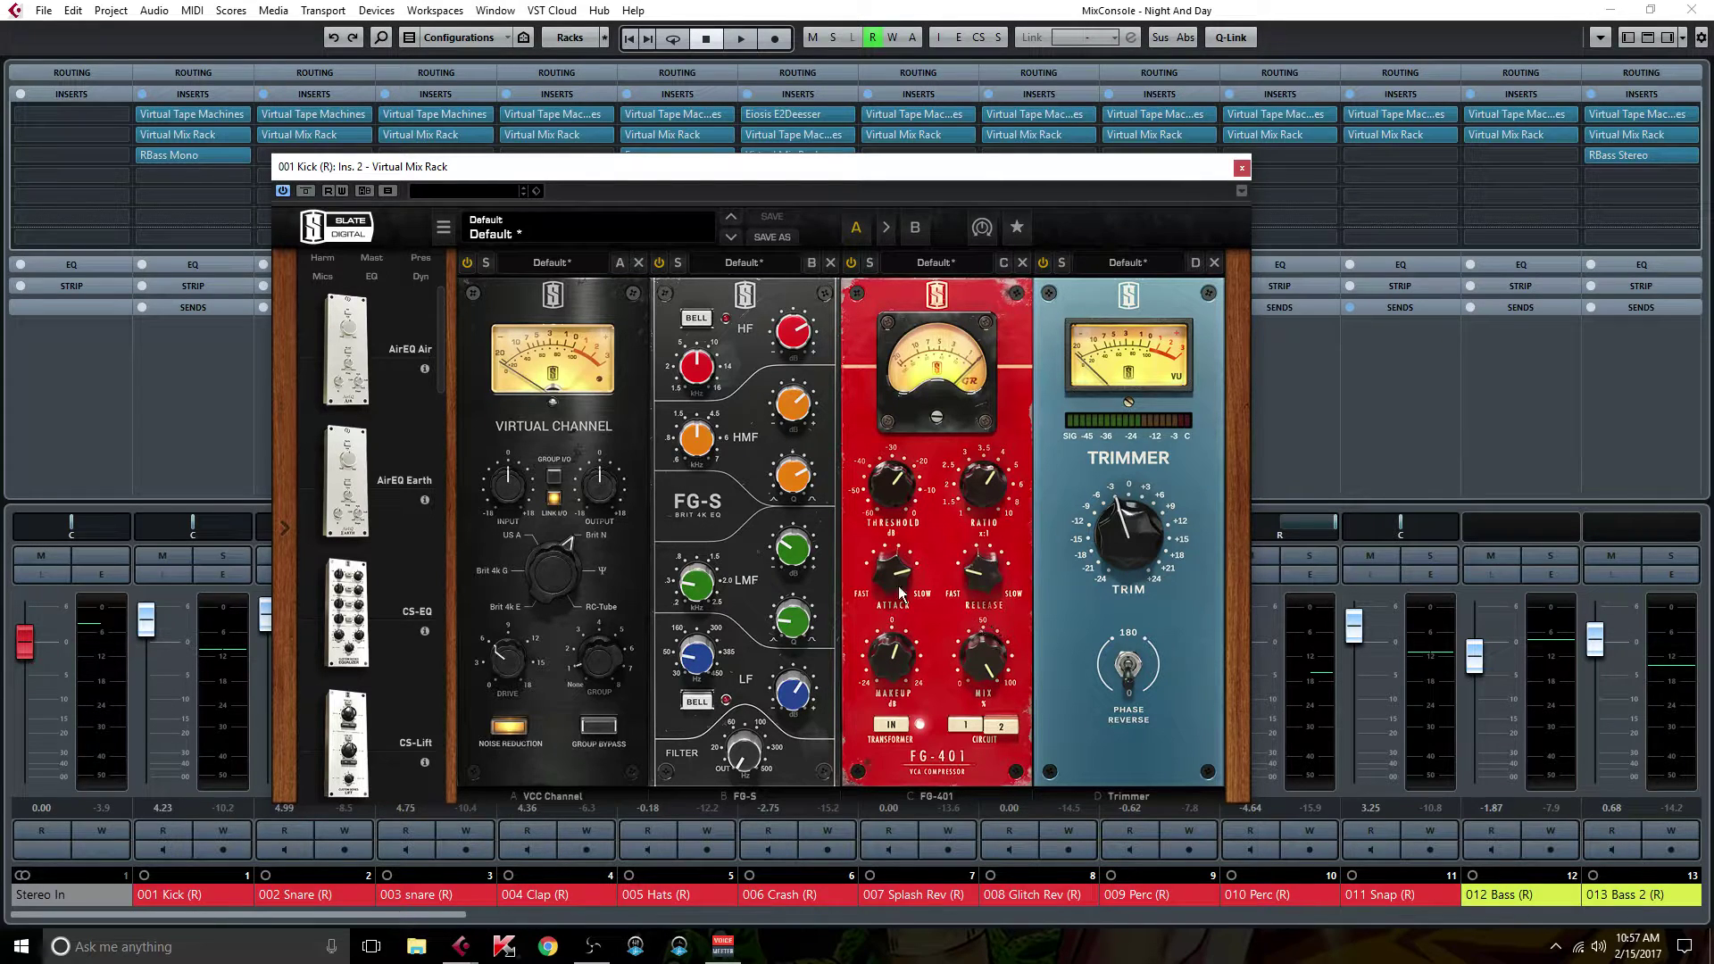
{"action": "mouse_move", "coordinate": [705, 665]}
{"action": "mouse_move", "coordinate": [791, 554]}
{"action": "mouse_move", "coordinate": [793, 419]}
{"action": "mouse_move", "coordinate": [699, 440]}
{"action": "mouse_move", "coordinate": [793, 339]}
{"action": "mouse_move", "coordinate": [881, 671]}
{"action": "mouse_move", "coordinate": [1124, 497]}
{"action": "left_click", "coordinate": [1241, 168]}
Step: Inspect the frequency, intensity and gain settings of the RBass Mono insert on 001 Kick, and close it
{"action": "left_click", "coordinate": [196, 158]}
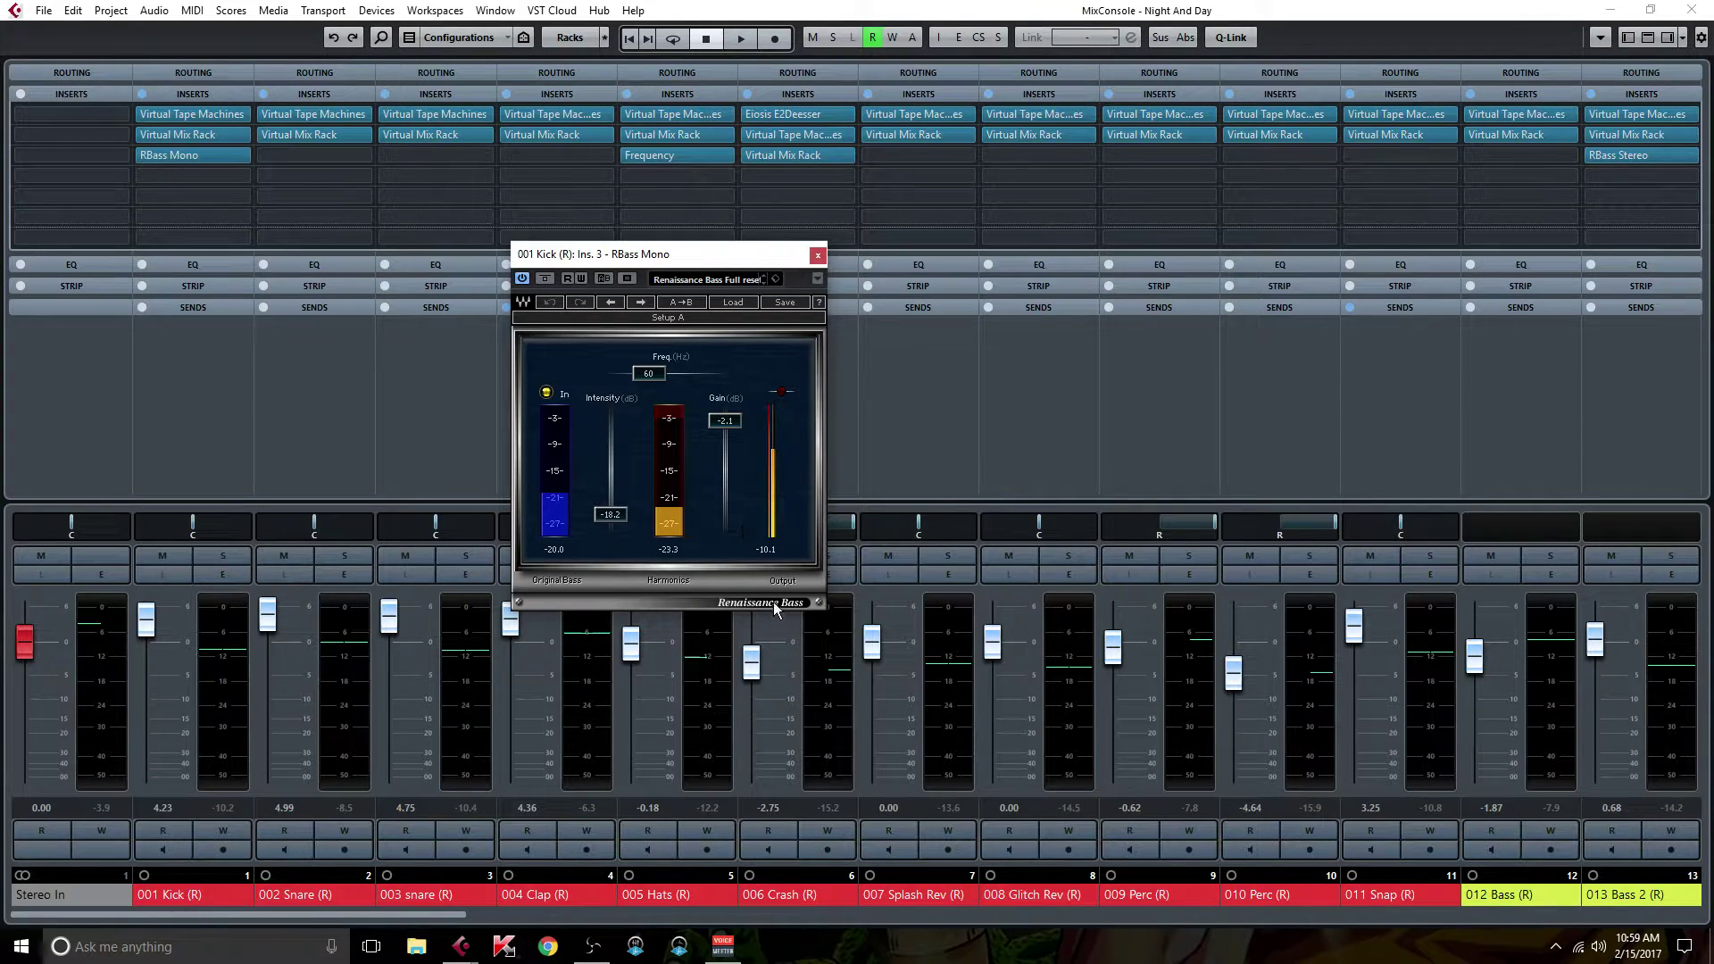
{"action": "left_click_drag", "start_coordinate": [674, 249], "coordinate": [859, 170]}
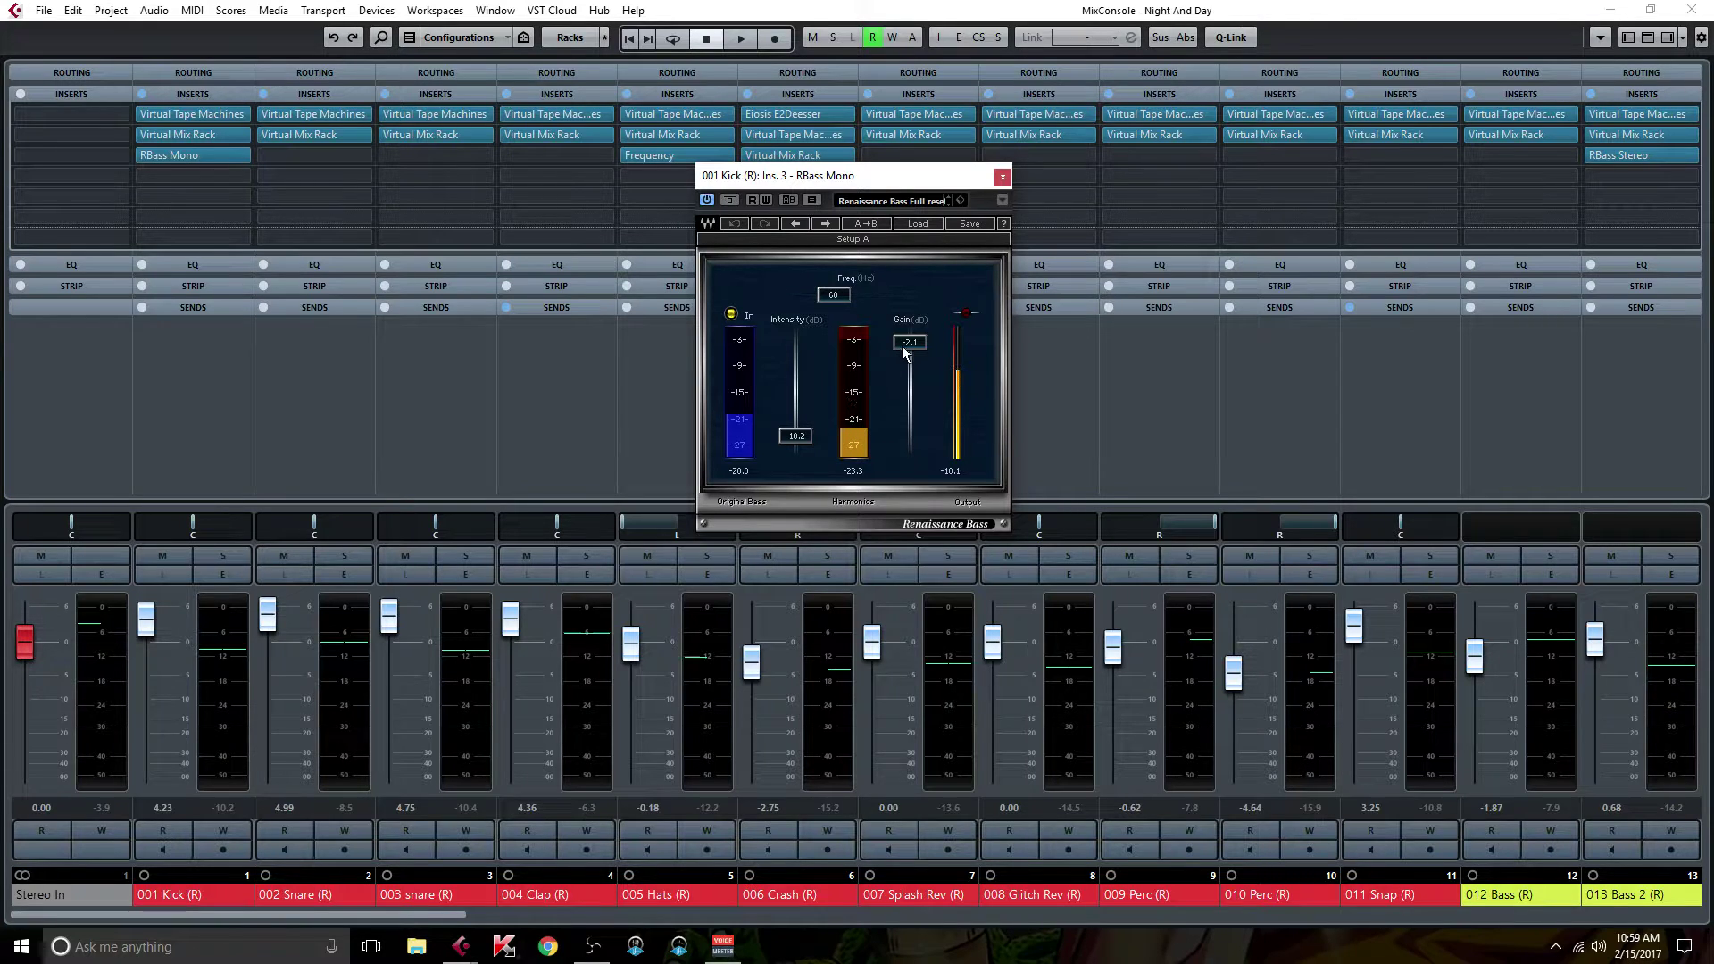
{"action": "left_click", "coordinate": [1002, 177]}
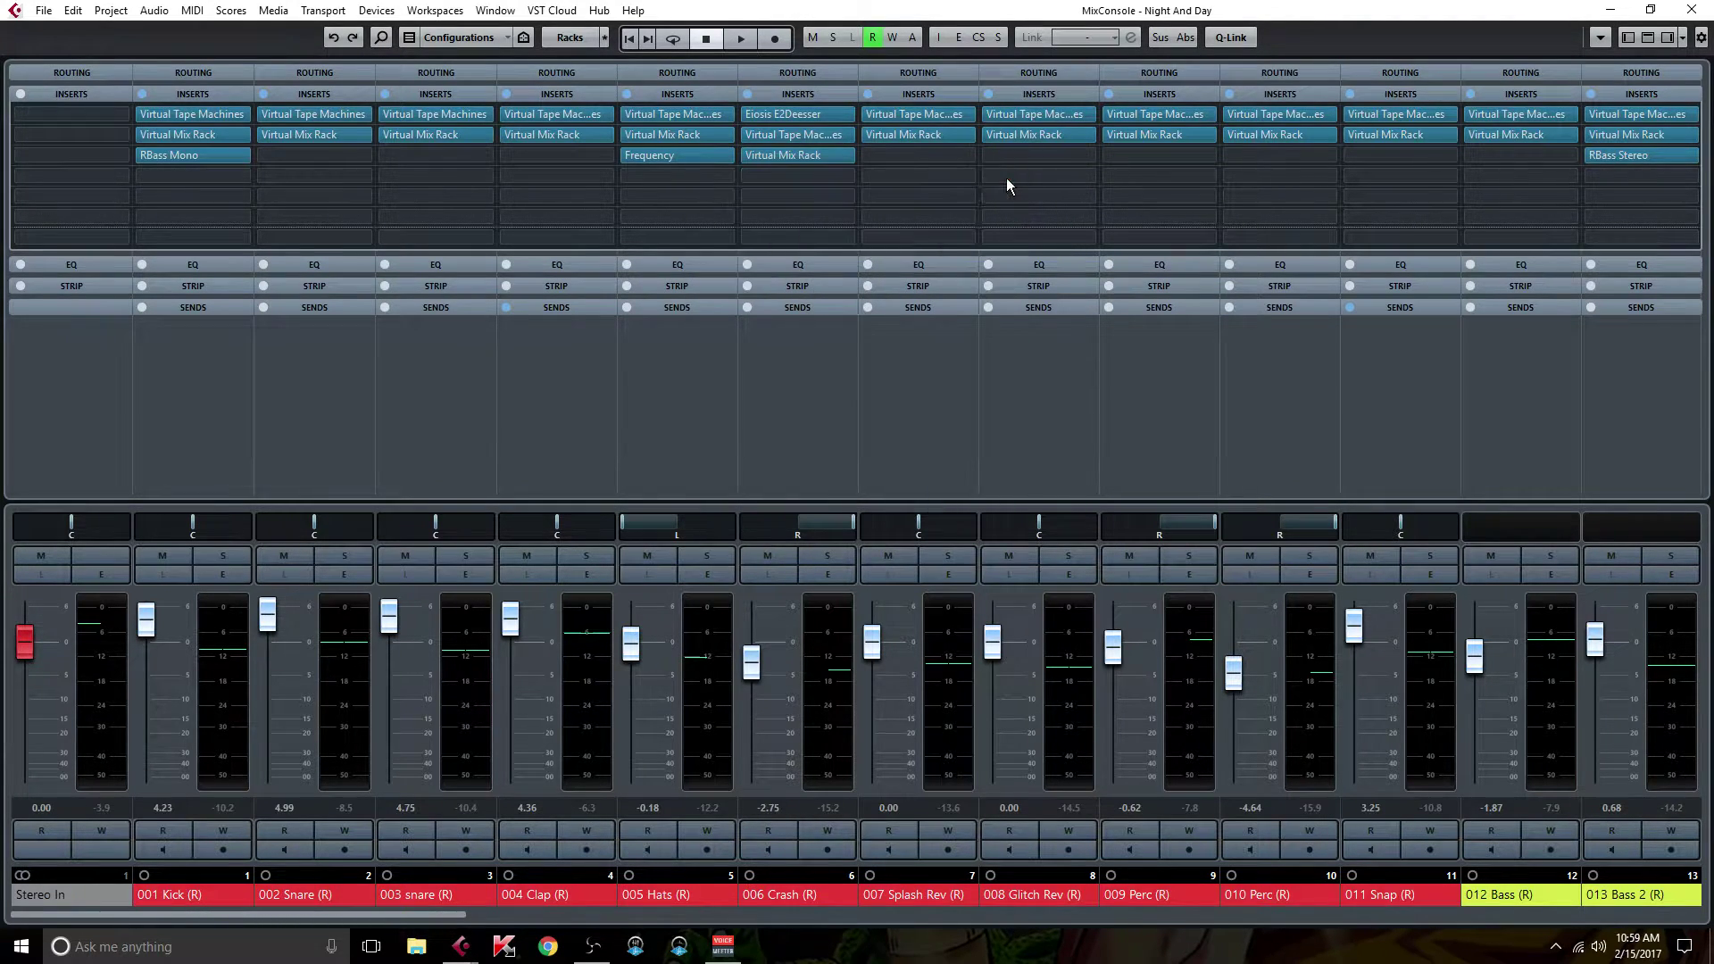
Step: Open 002 Snare's Virtual Mix Rack and view the FG-401 compressor's preset list, keeping Snare Punch
{"action": "left_click", "coordinate": [325, 138]}
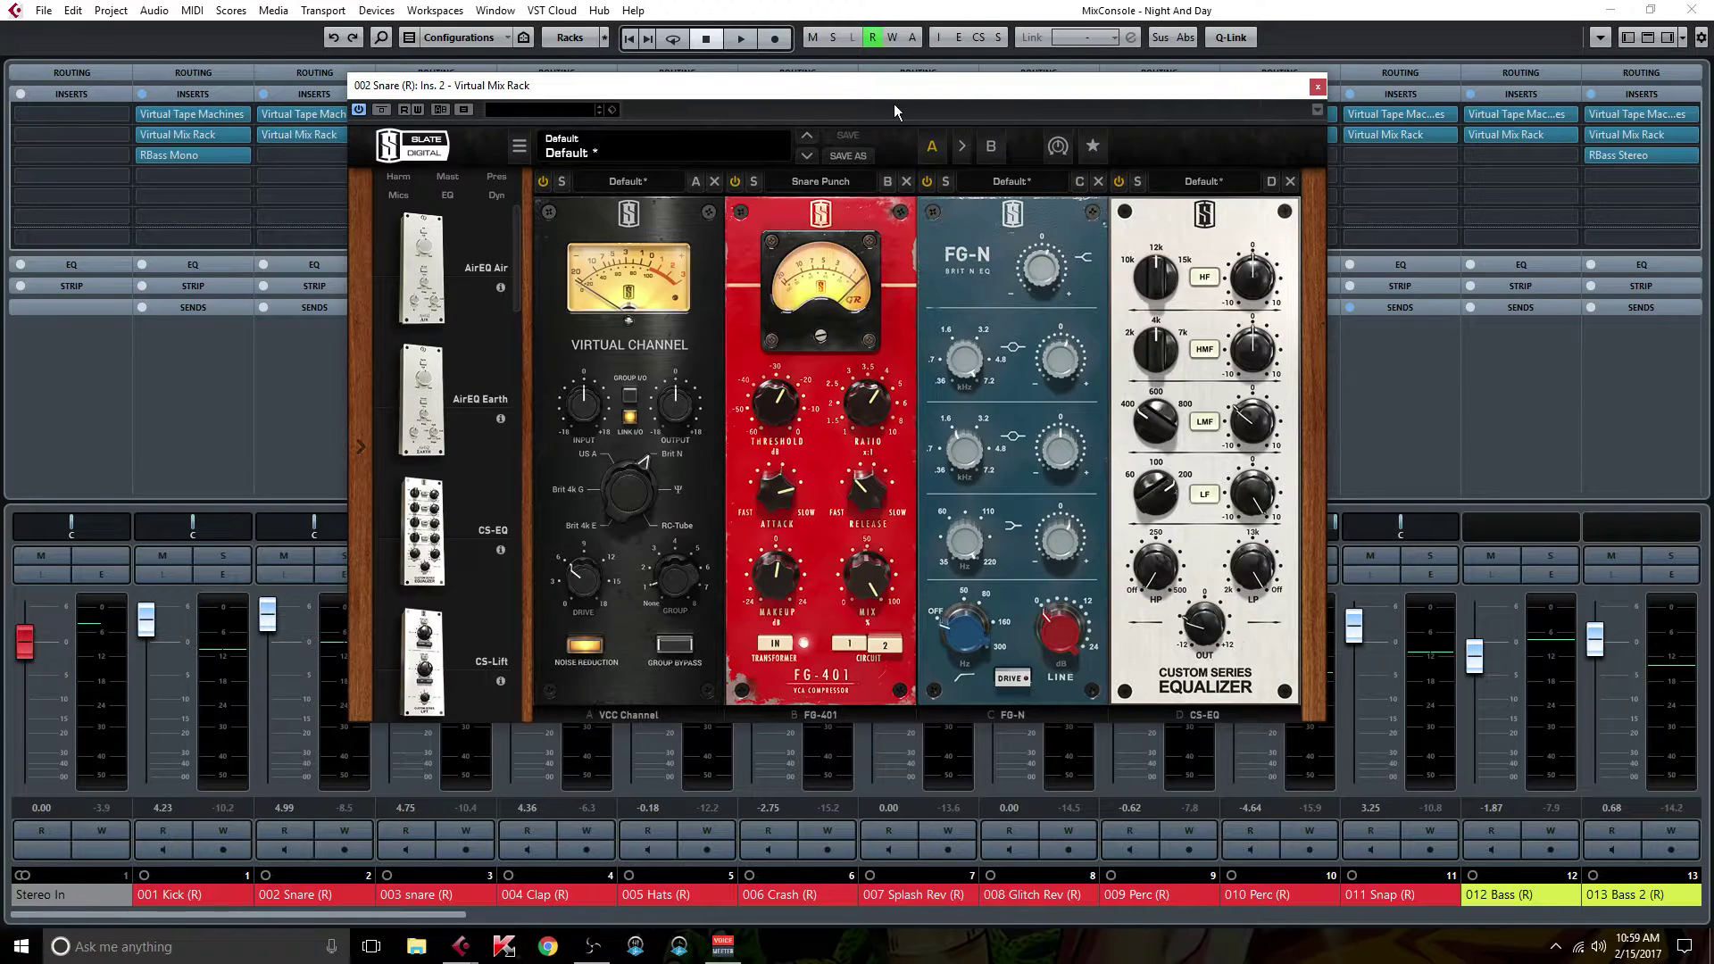
{"action": "left_click_drag", "start_coordinate": [888, 94], "coordinate": [888, 118]}
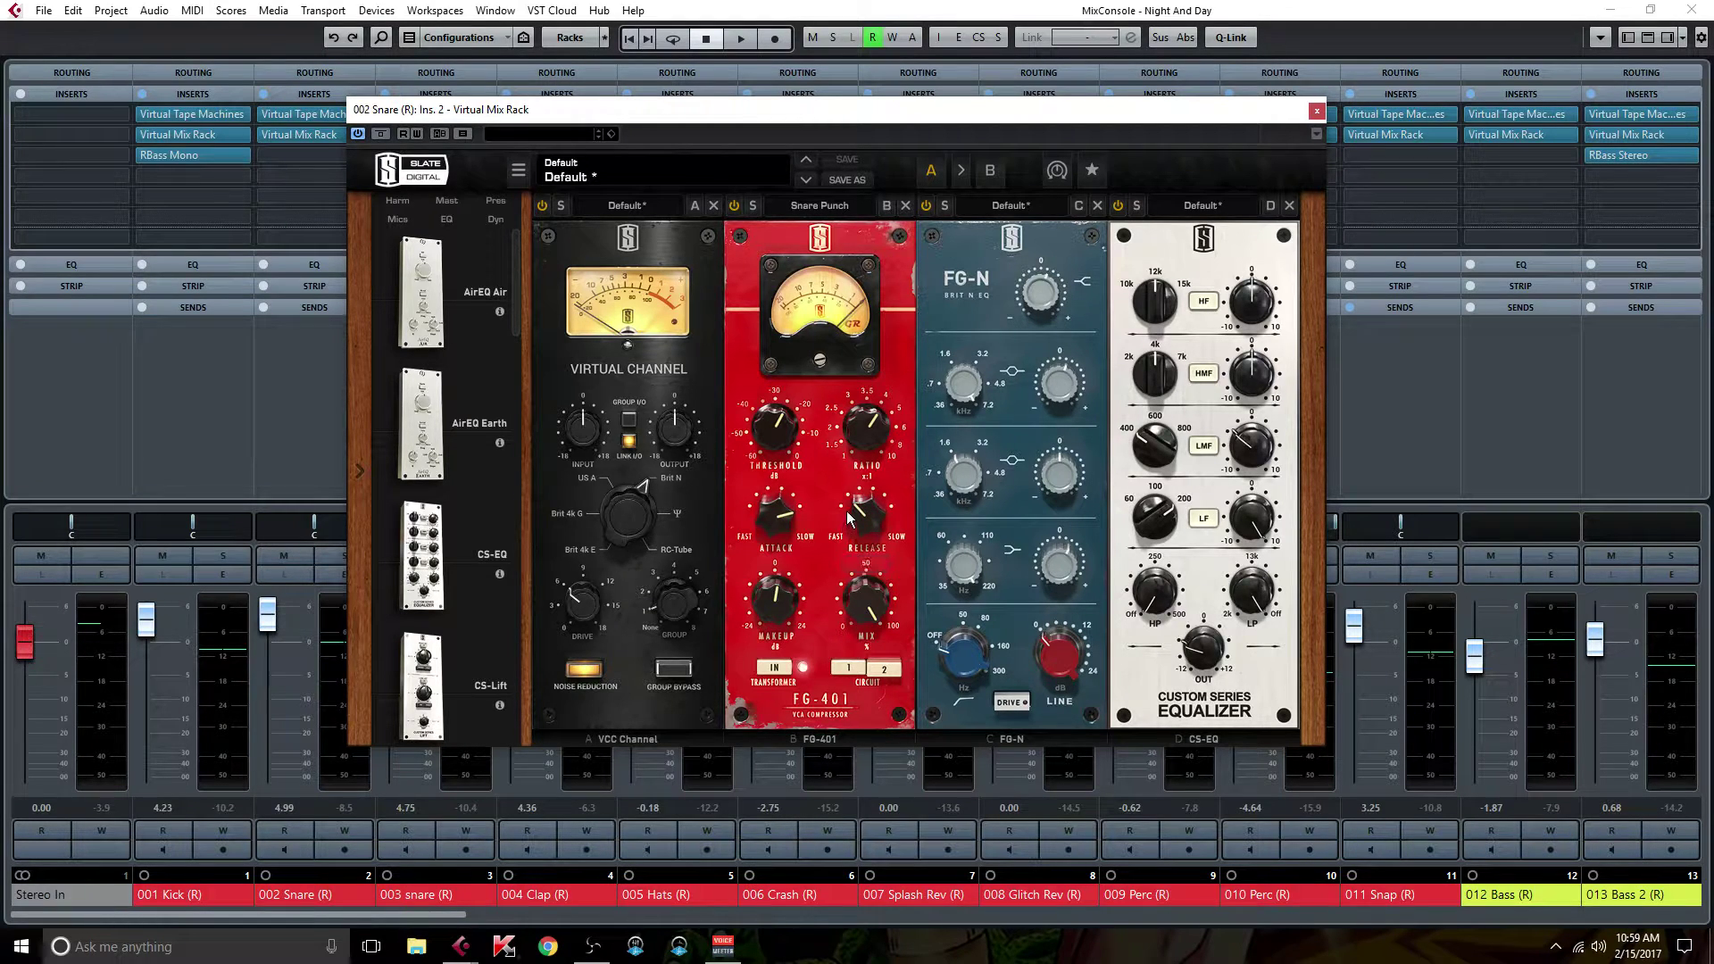
{"action": "left_click", "coordinate": [832, 213]}
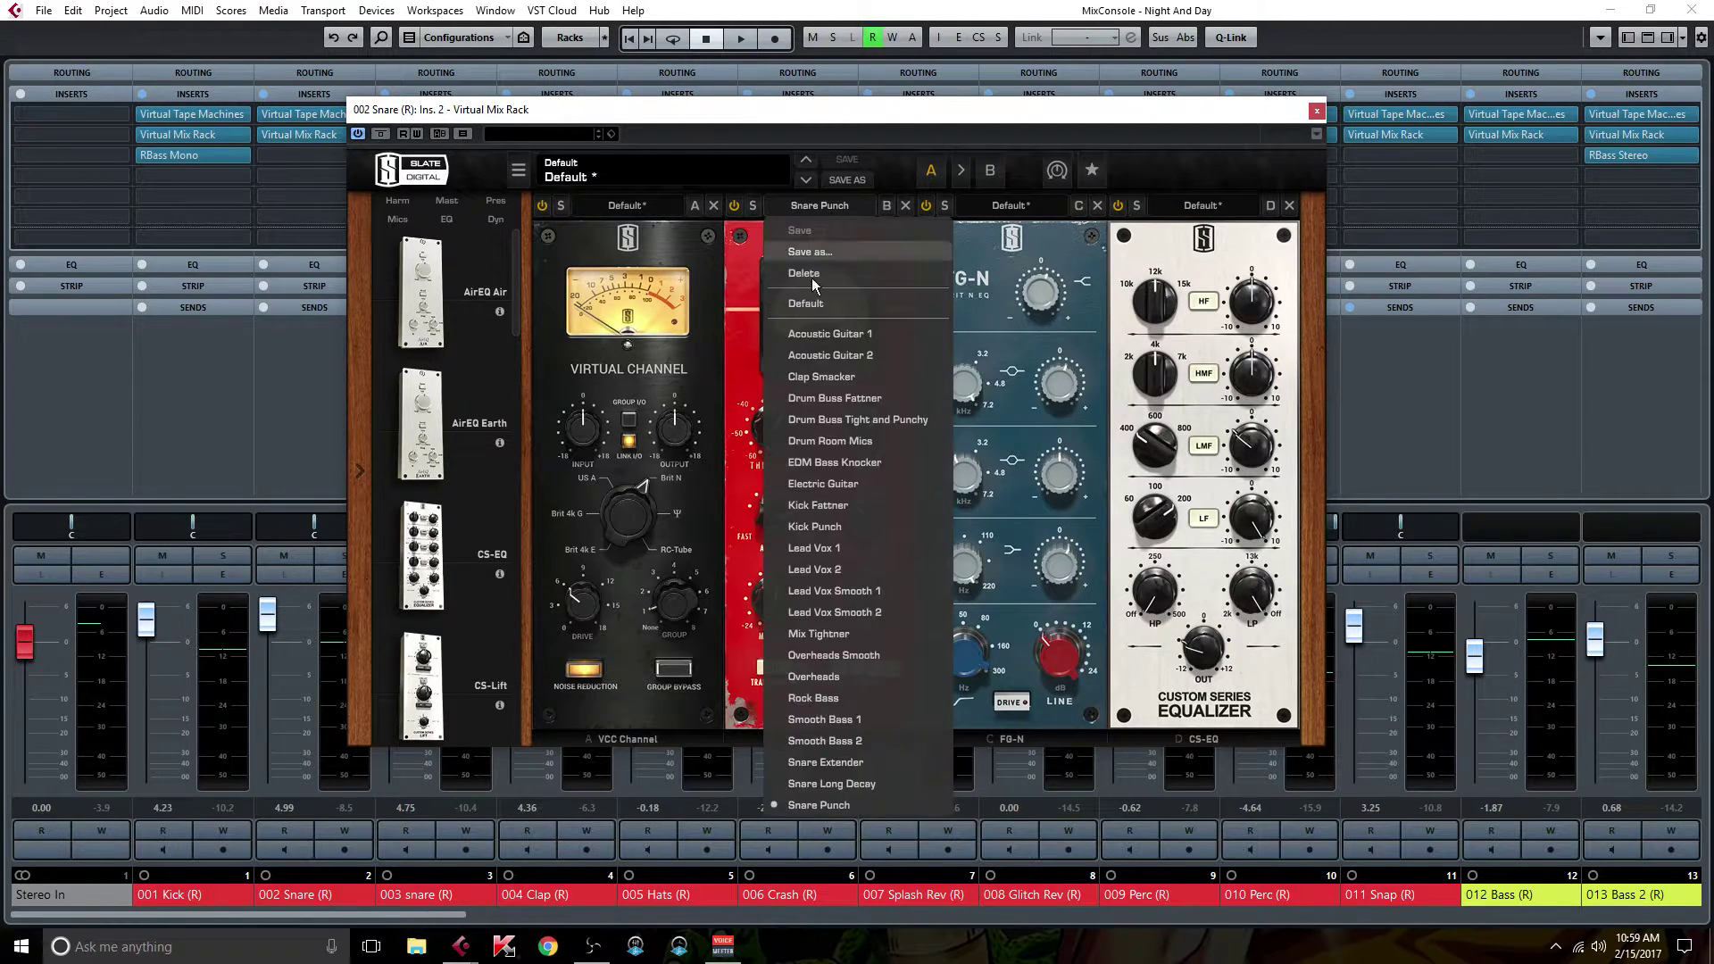
{"action": "left_click", "coordinate": [746, 367]}
Step: Examine the FG-401, FG-N and Custom Series Equalizer settings in 002 Snare's Virtual Mix Rack, and close the plug-in
{"action": "mouse_move", "coordinate": [864, 516]}
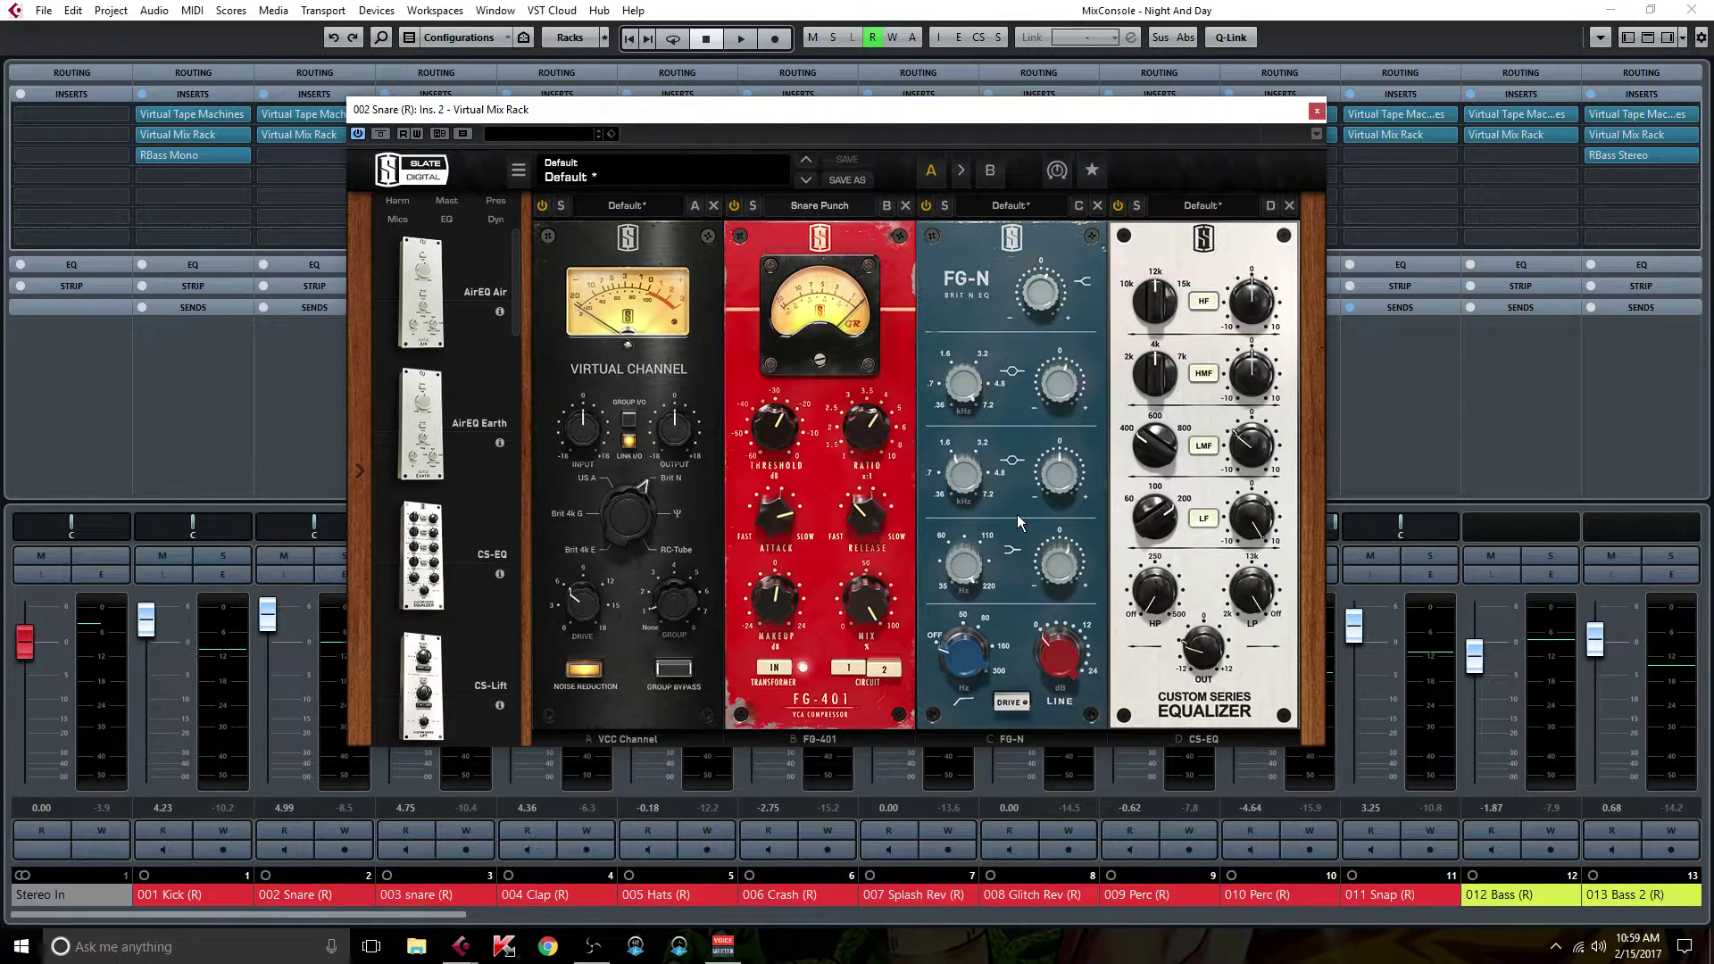
{"action": "mouse_move", "coordinate": [1056, 579]}
{"action": "mouse_move", "coordinate": [1070, 393]}
{"action": "mouse_move", "coordinate": [1039, 304]}
{"action": "mouse_move", "coordinate": [1066, 657]}
{"action": "mouse_move", "coordinate": [1186, 579]}
{"action": "mouse_move", "coordinate": [1249, 444]}
{"action": "mouse_move", "coordinate": [1250, 520]}
{"action": "mouse_move", "coordinate": [1207, 654]}
{"action": "left_click", "coordinate": [1316, 111]}
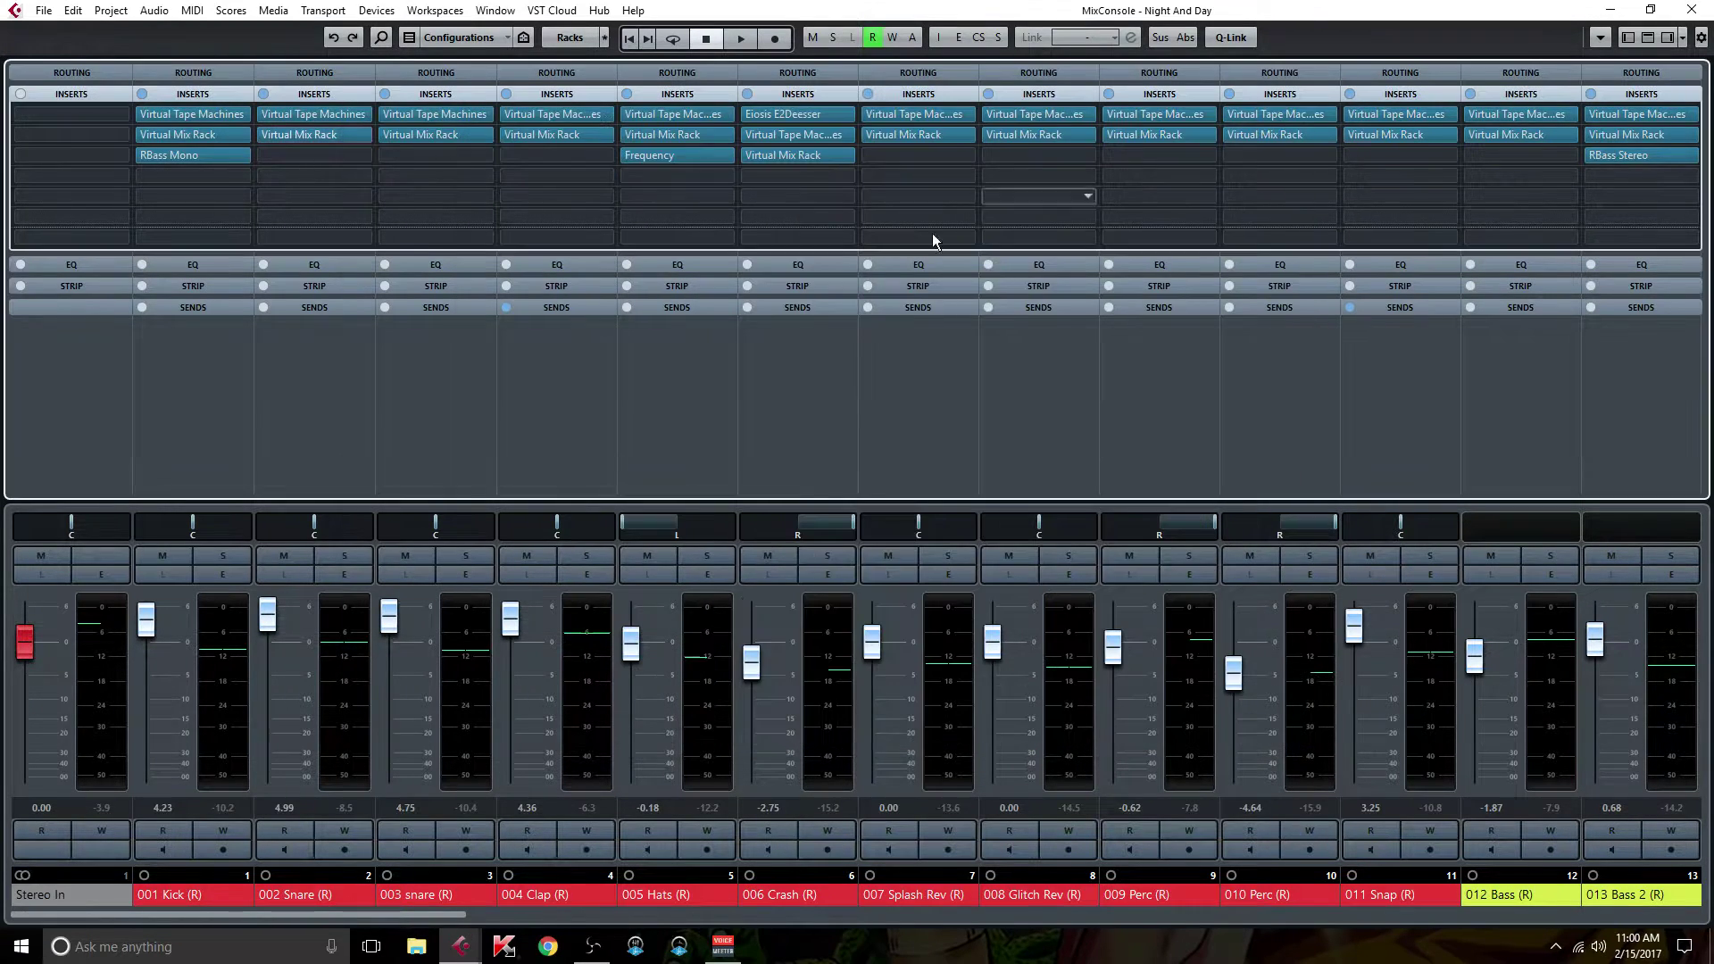
Step: Open 003 snare's Virtual Mix Rack, examine the Custom Series Equalizer gain and filter settings beside the FG-Bomber, and close the plug-in
{"action": "left_click", "coordinate": [484, 314]}
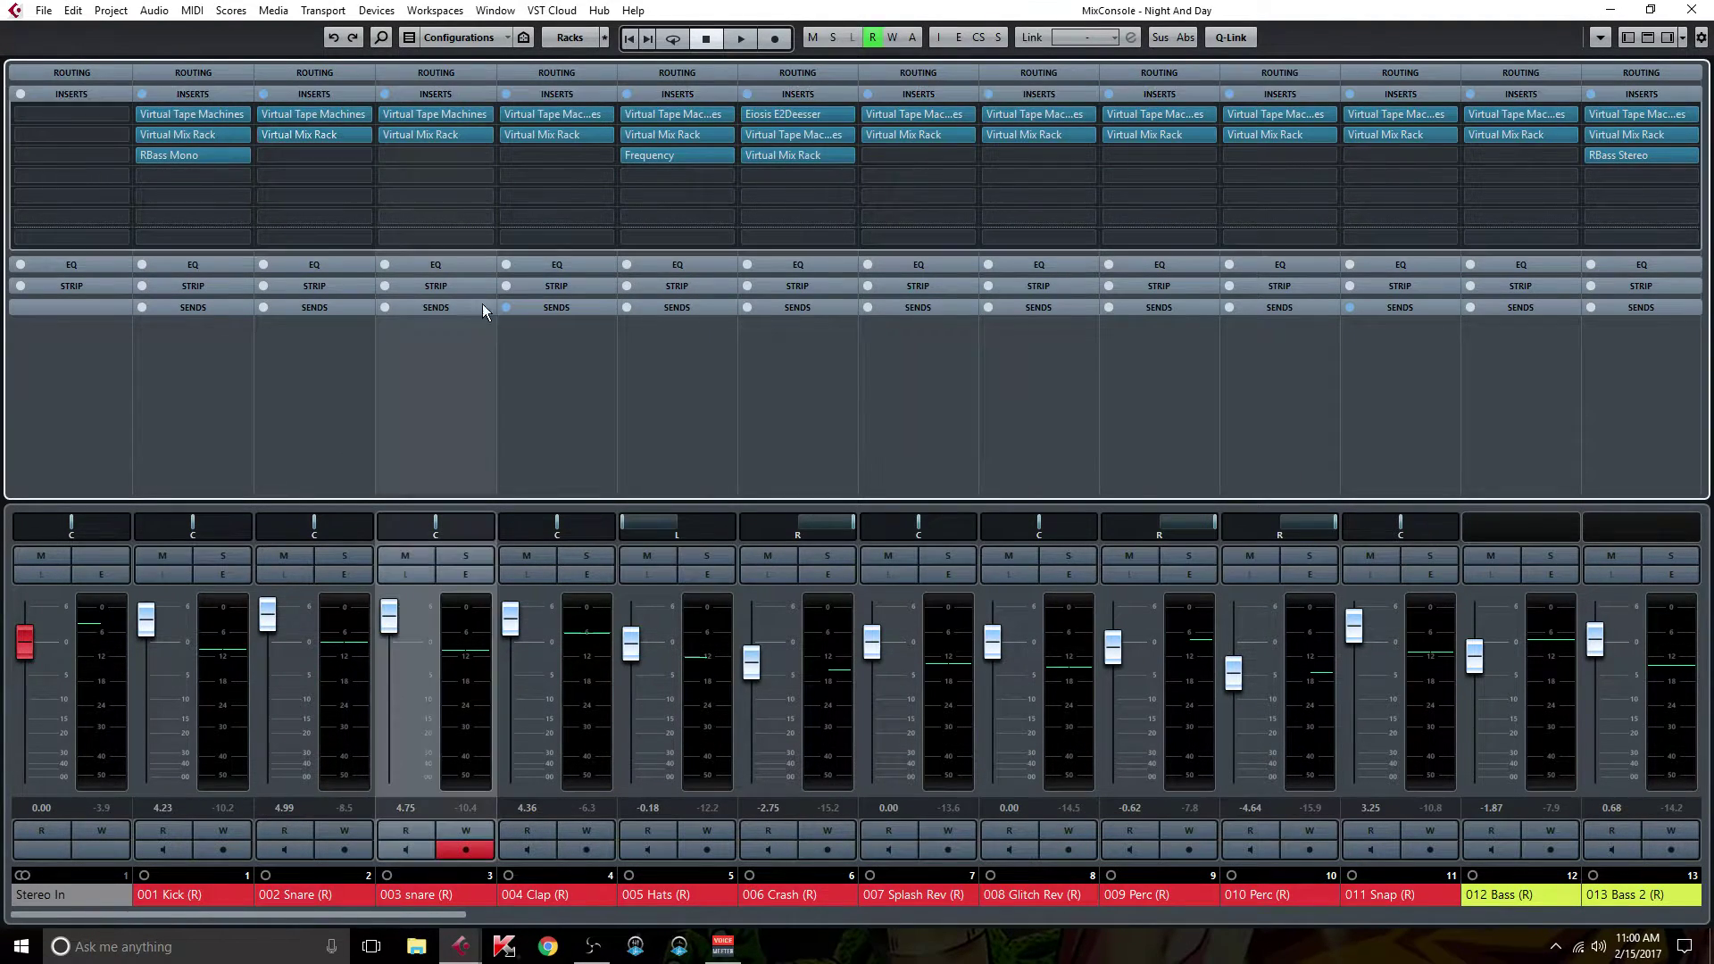
{"action": "left_click", "coordinate": [458, 135]}
{"action": "left_click", "coordinate": [458, 136]}
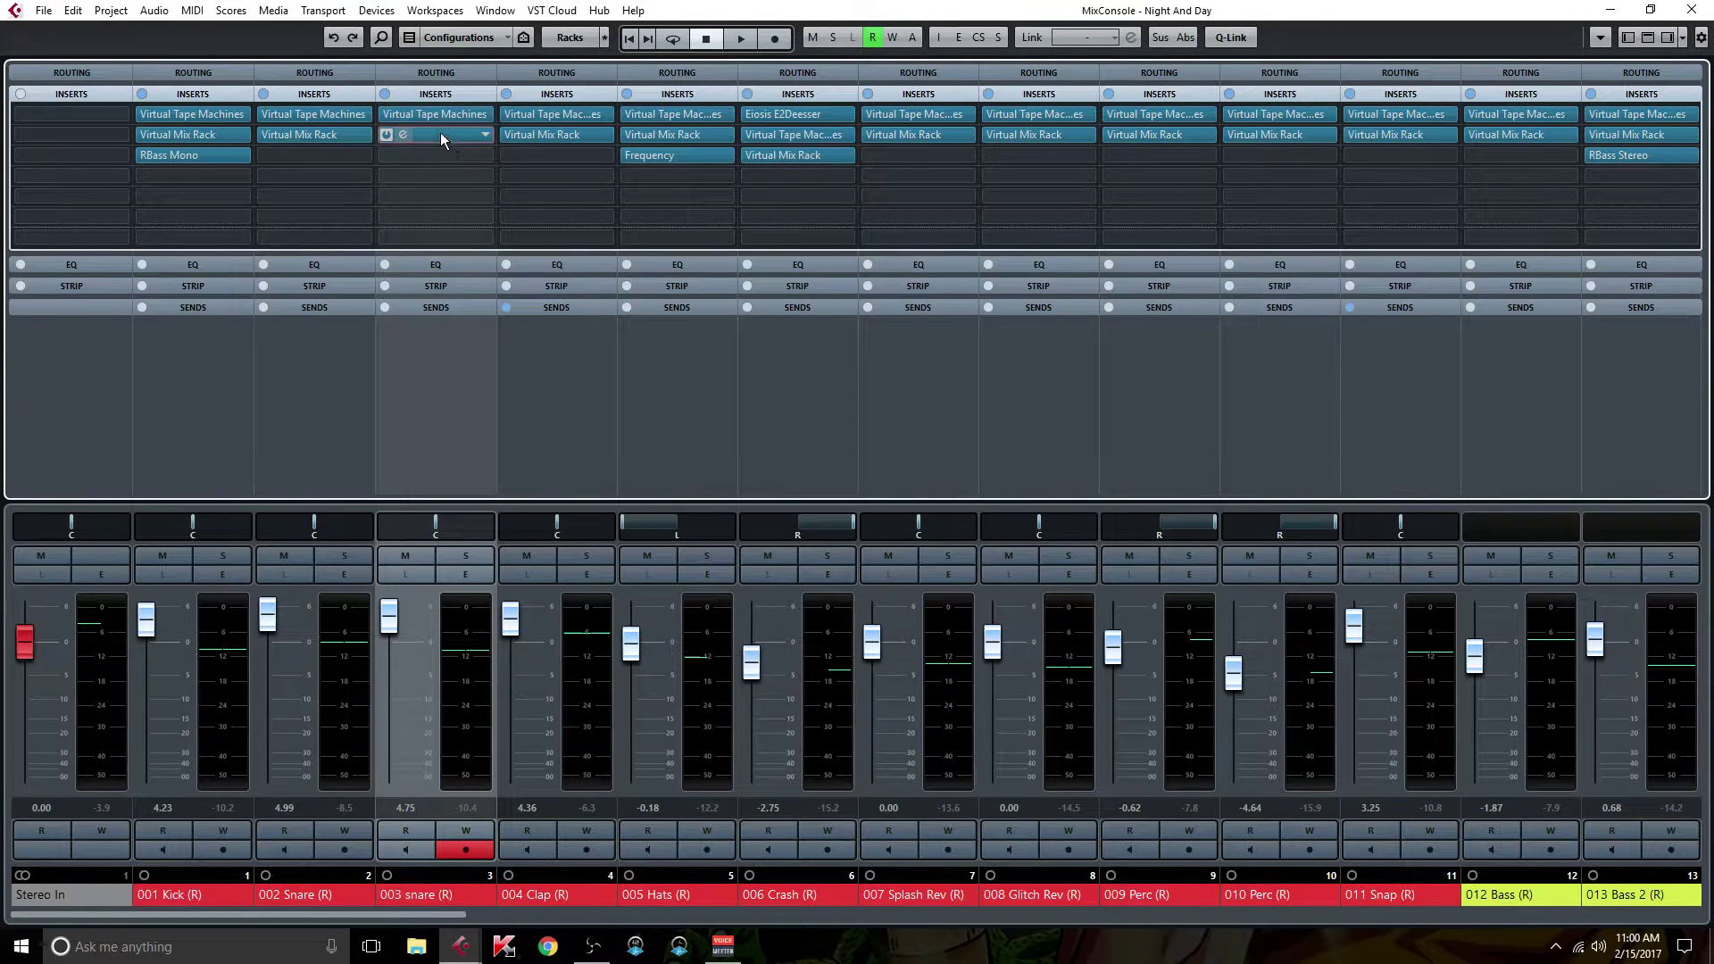
{"action": "left_click", "coordinate": [441, 133]}
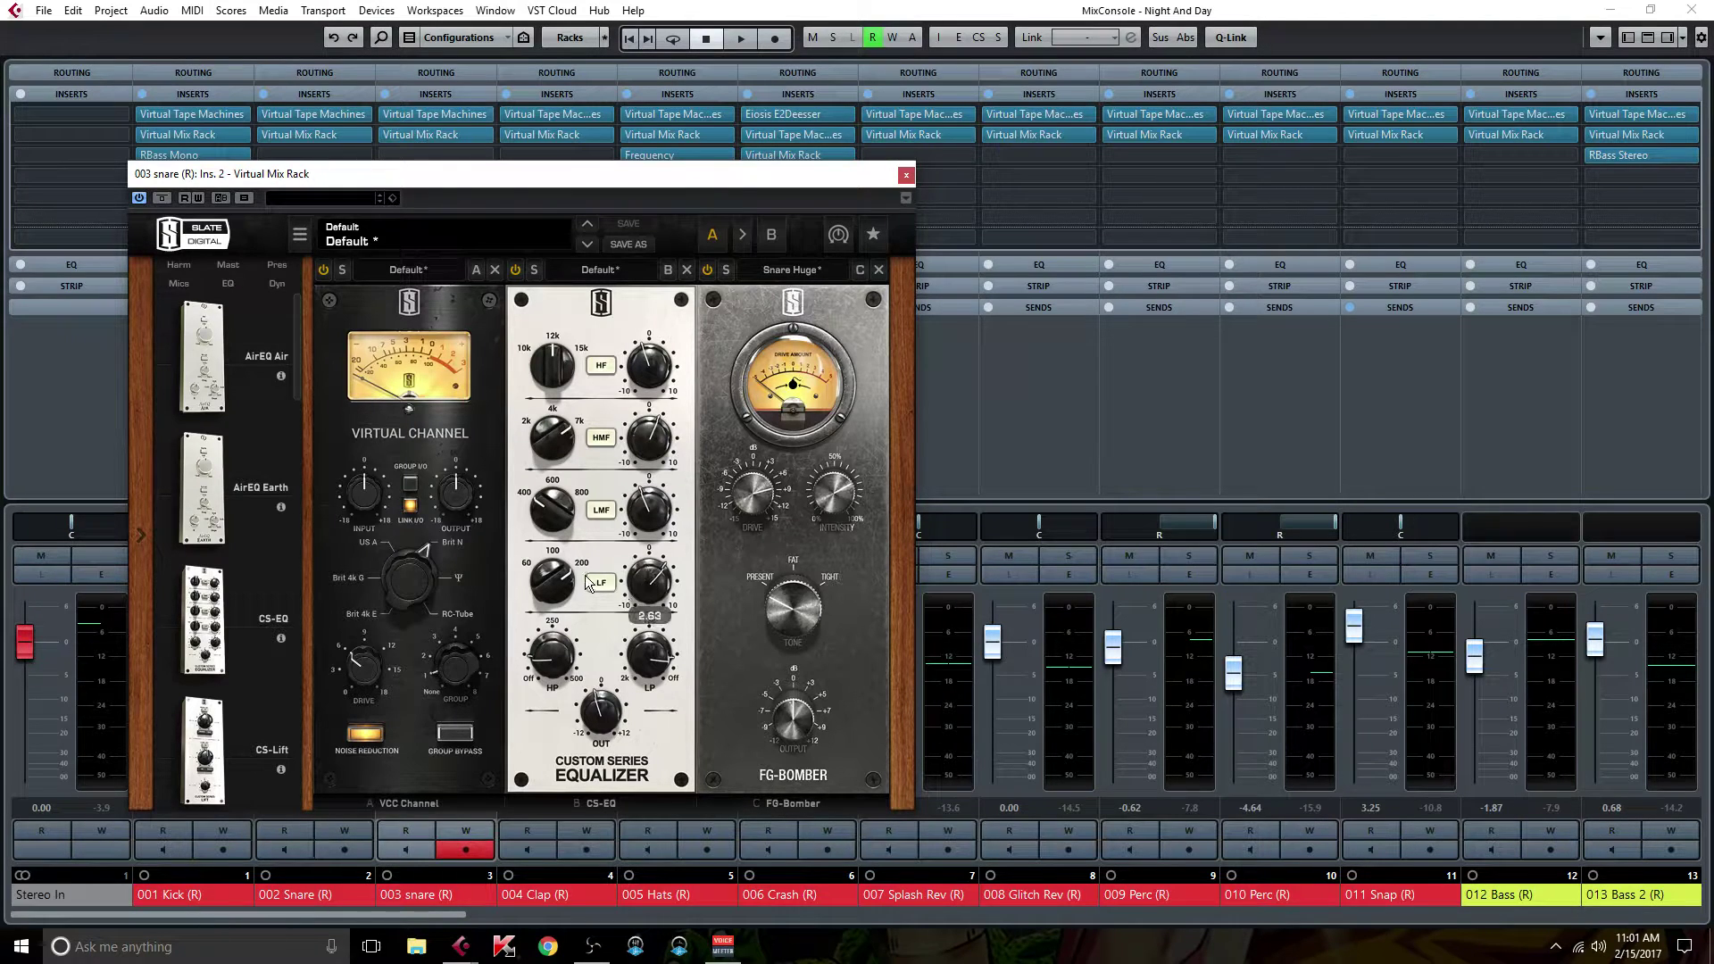
{"action": "mouse_move", "coordinate": [645, 512]}
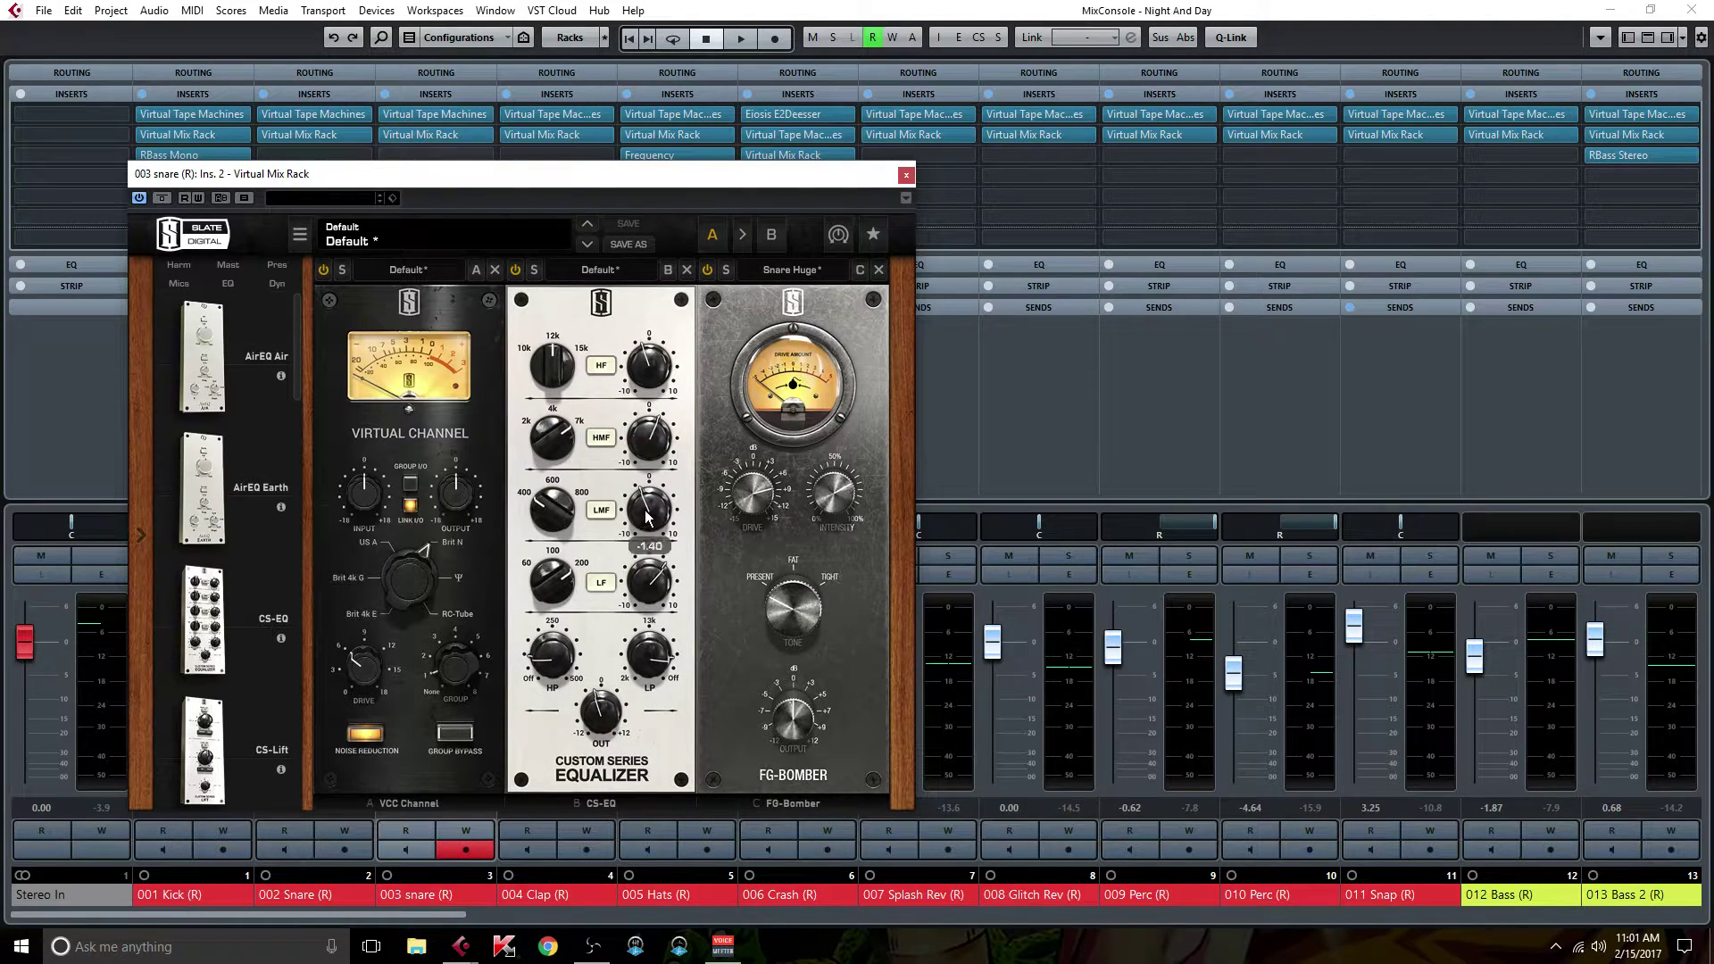
{"action": "mouse_move", "coordinate": [563, 659]}
{"action": "left_click", "coordinate": [906, 175]}
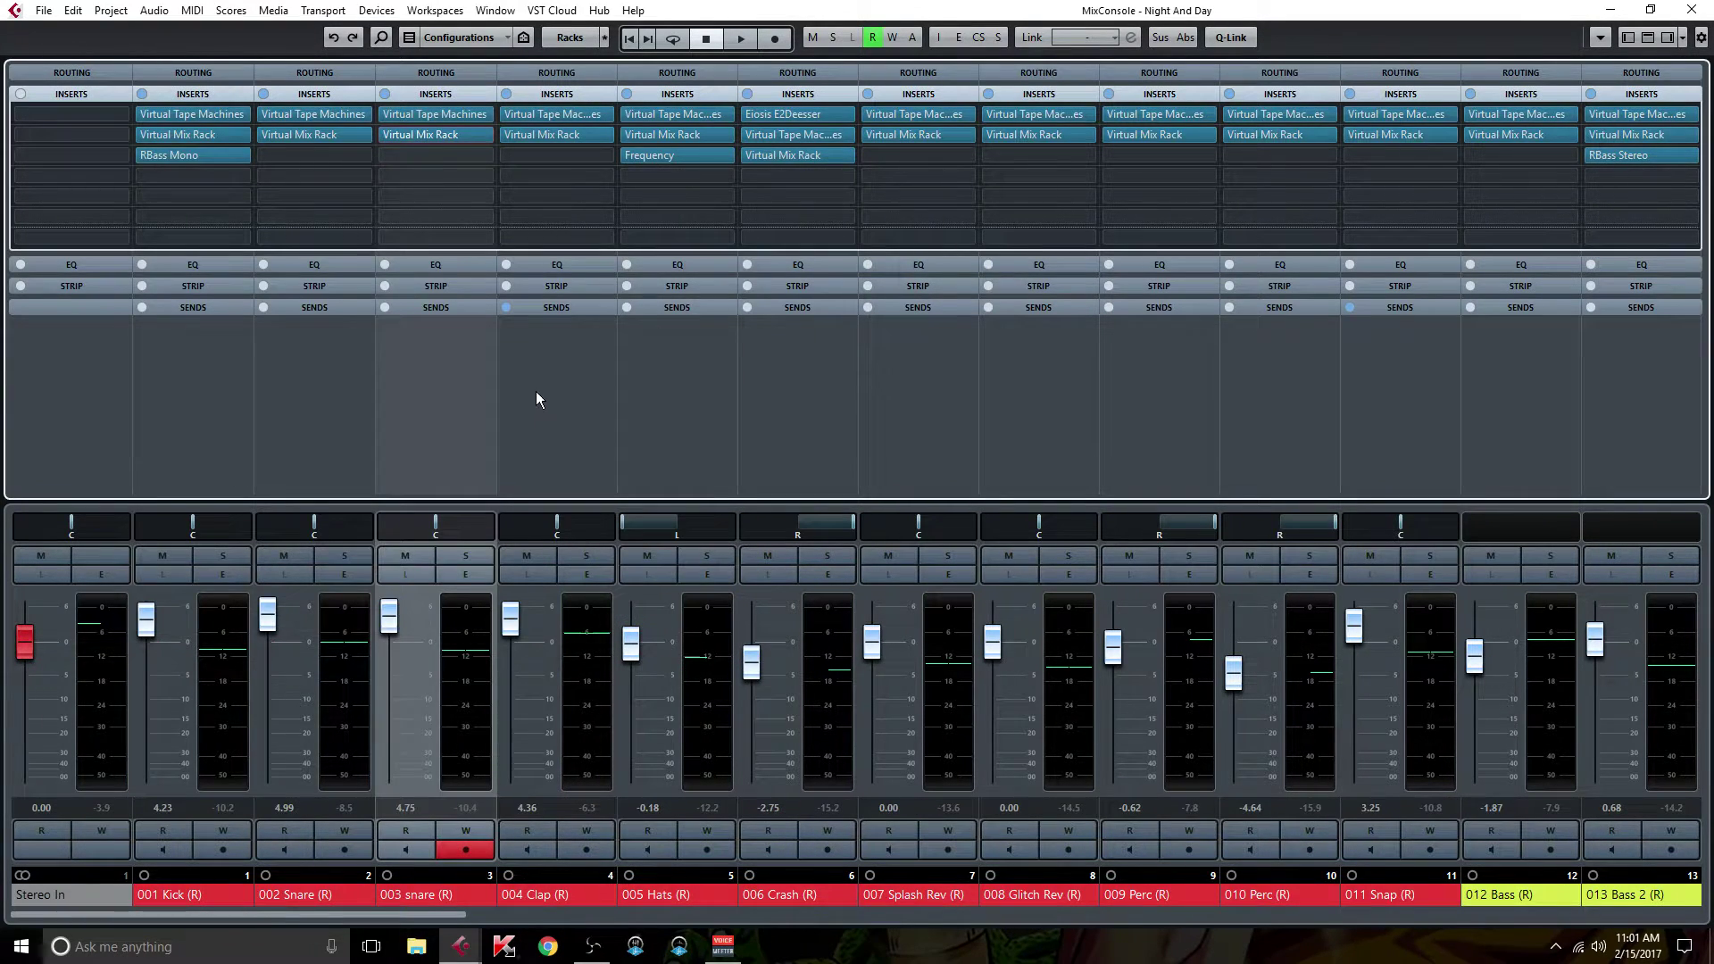
Step: Examine the FG-76 virtual drive and Custom Series Lift settings in 004 Clap's Virtual Mix Rack, and close the plug-in
{"action": "left_click", "coordinate": [559, 380]}
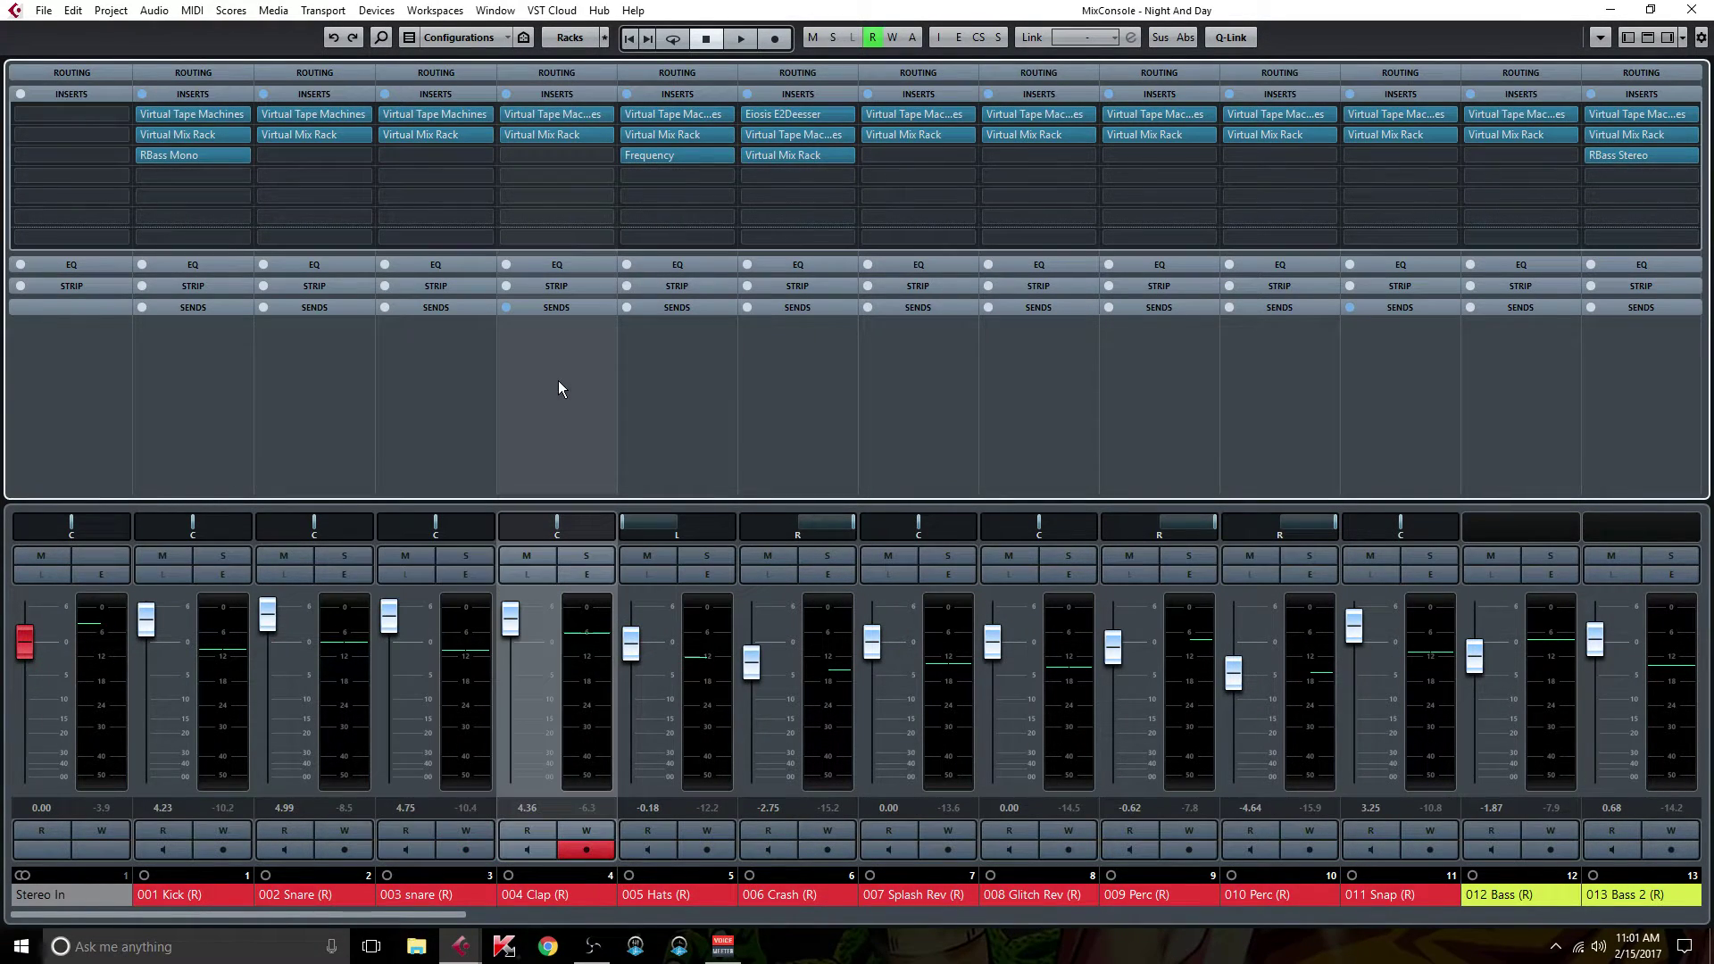
{"action": "double_click", "coordinate": [571, 132]}
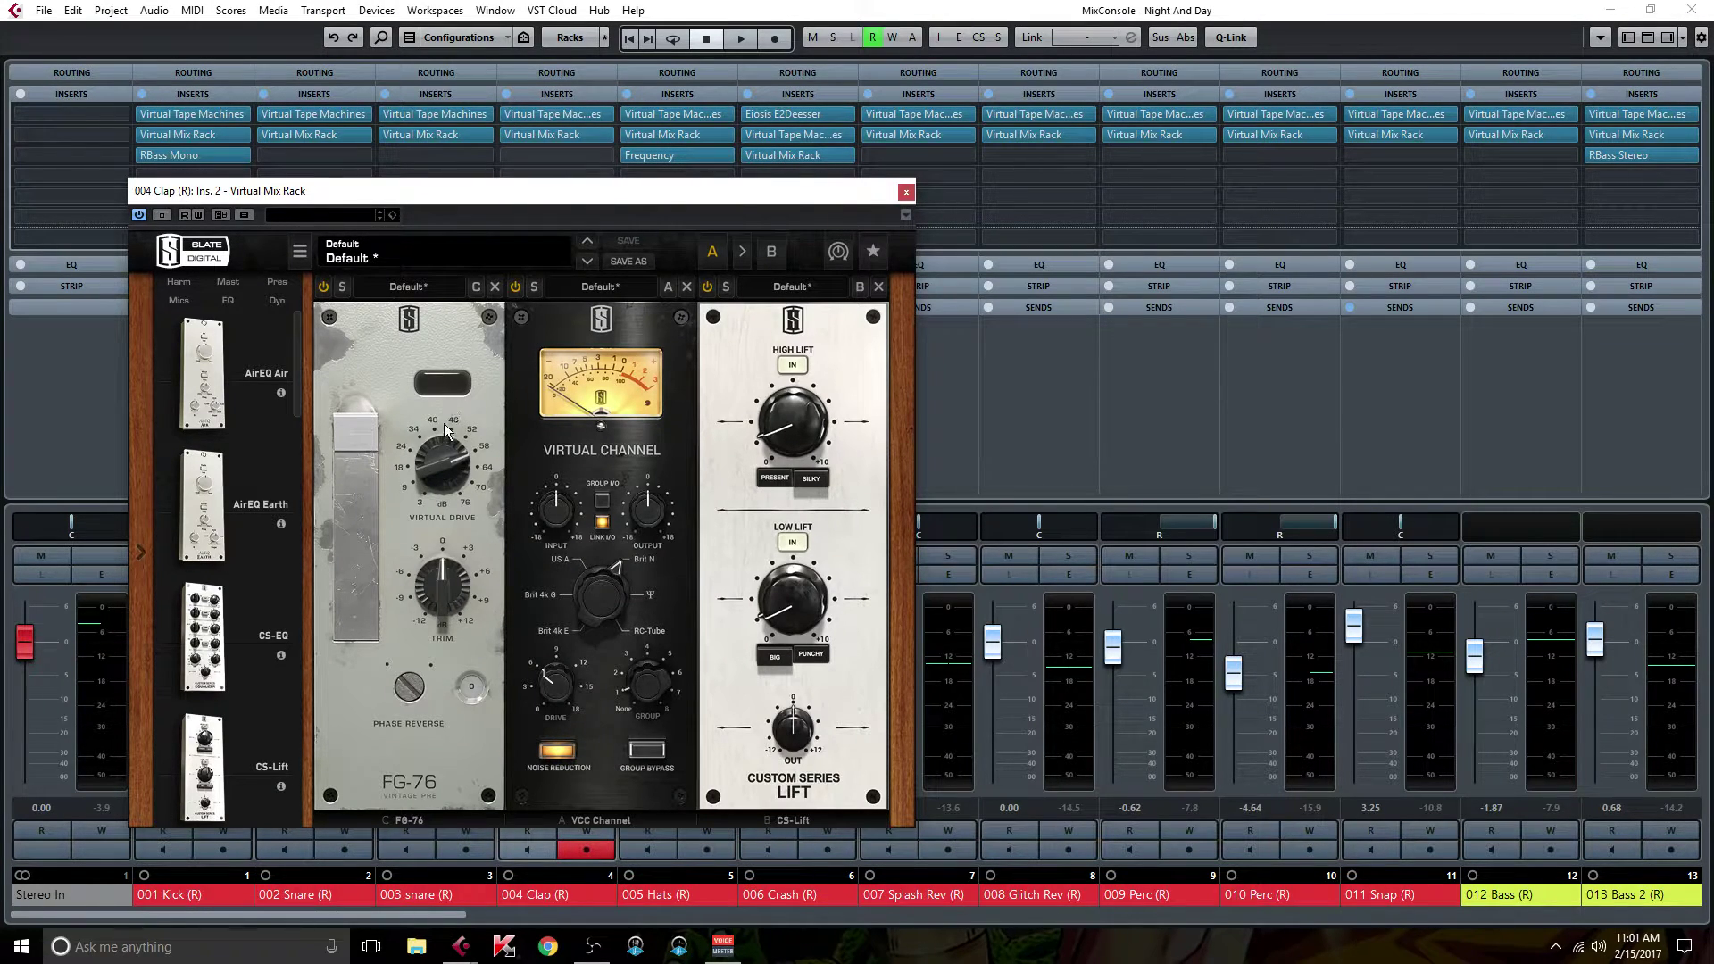
{"action": "mouse_move", "coordinate": [443, 453]}
{"action": "mouse_move", "coordinate": [800, 612]}
{"action": "left_click", "coordinate": [905, 193]}
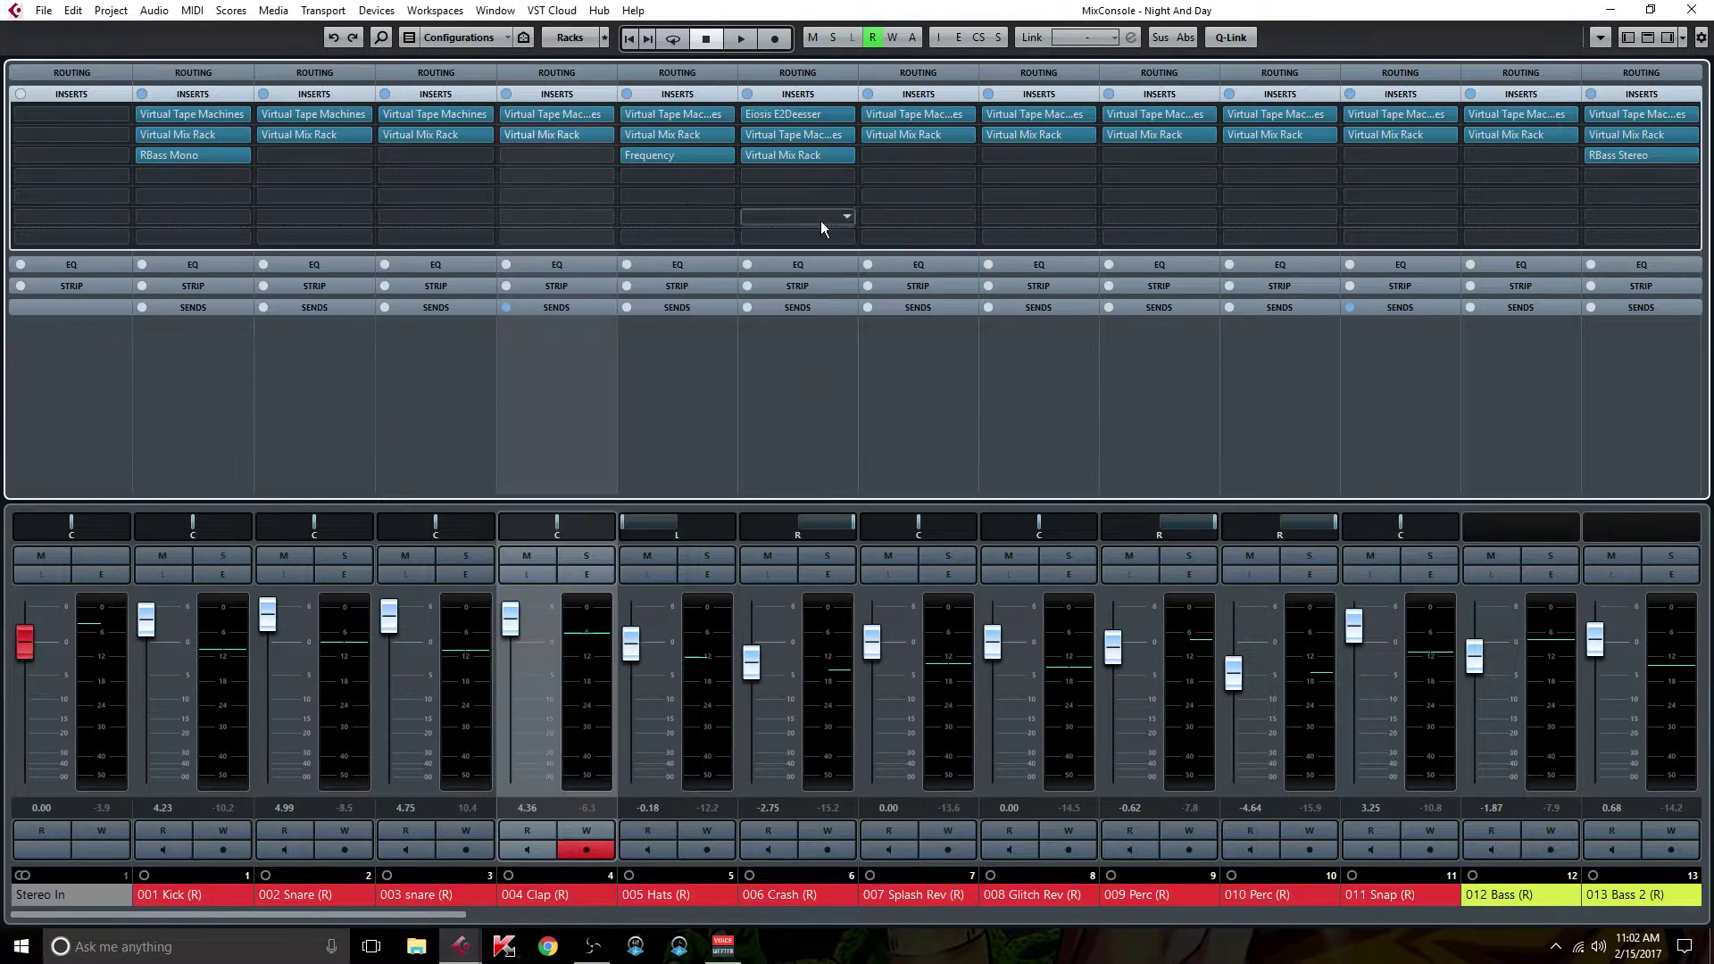
Step: Open the VerbSuite Classics effect behind 004 Clap's Clap Verb send, reposition its window, and return the channel racks to the inserts
{"action": "left_click", "coordinate": [562, 307]}
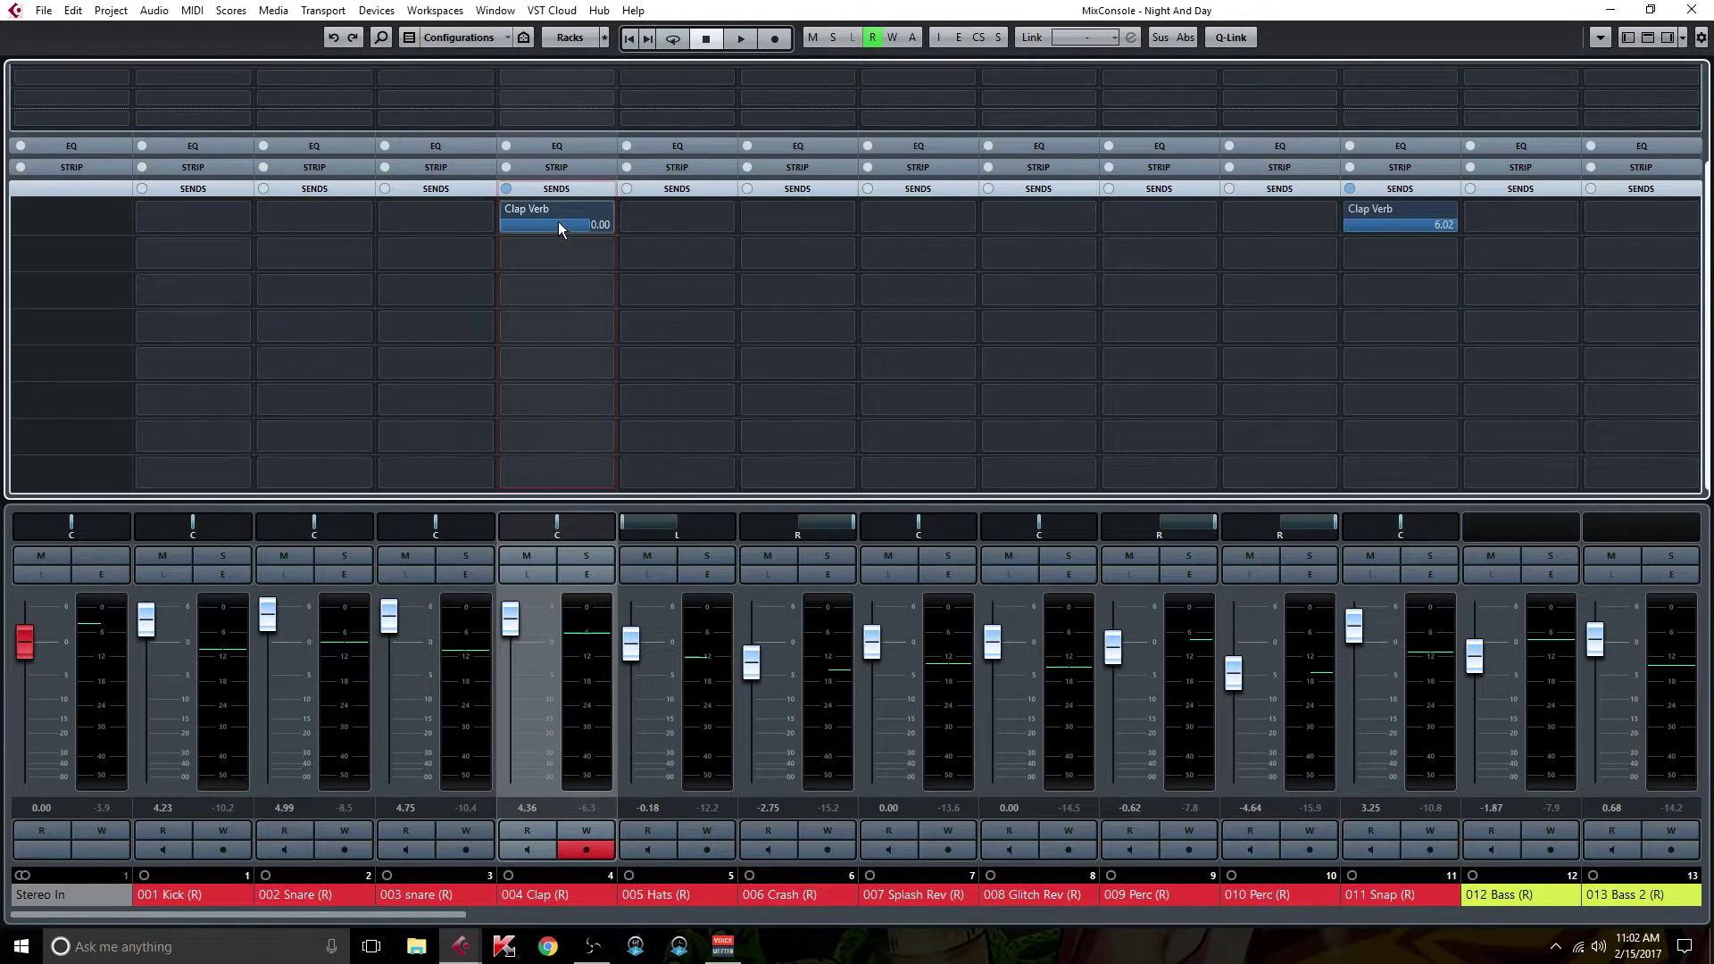
{"action": "right_click", "coordinate": [559, 220]}
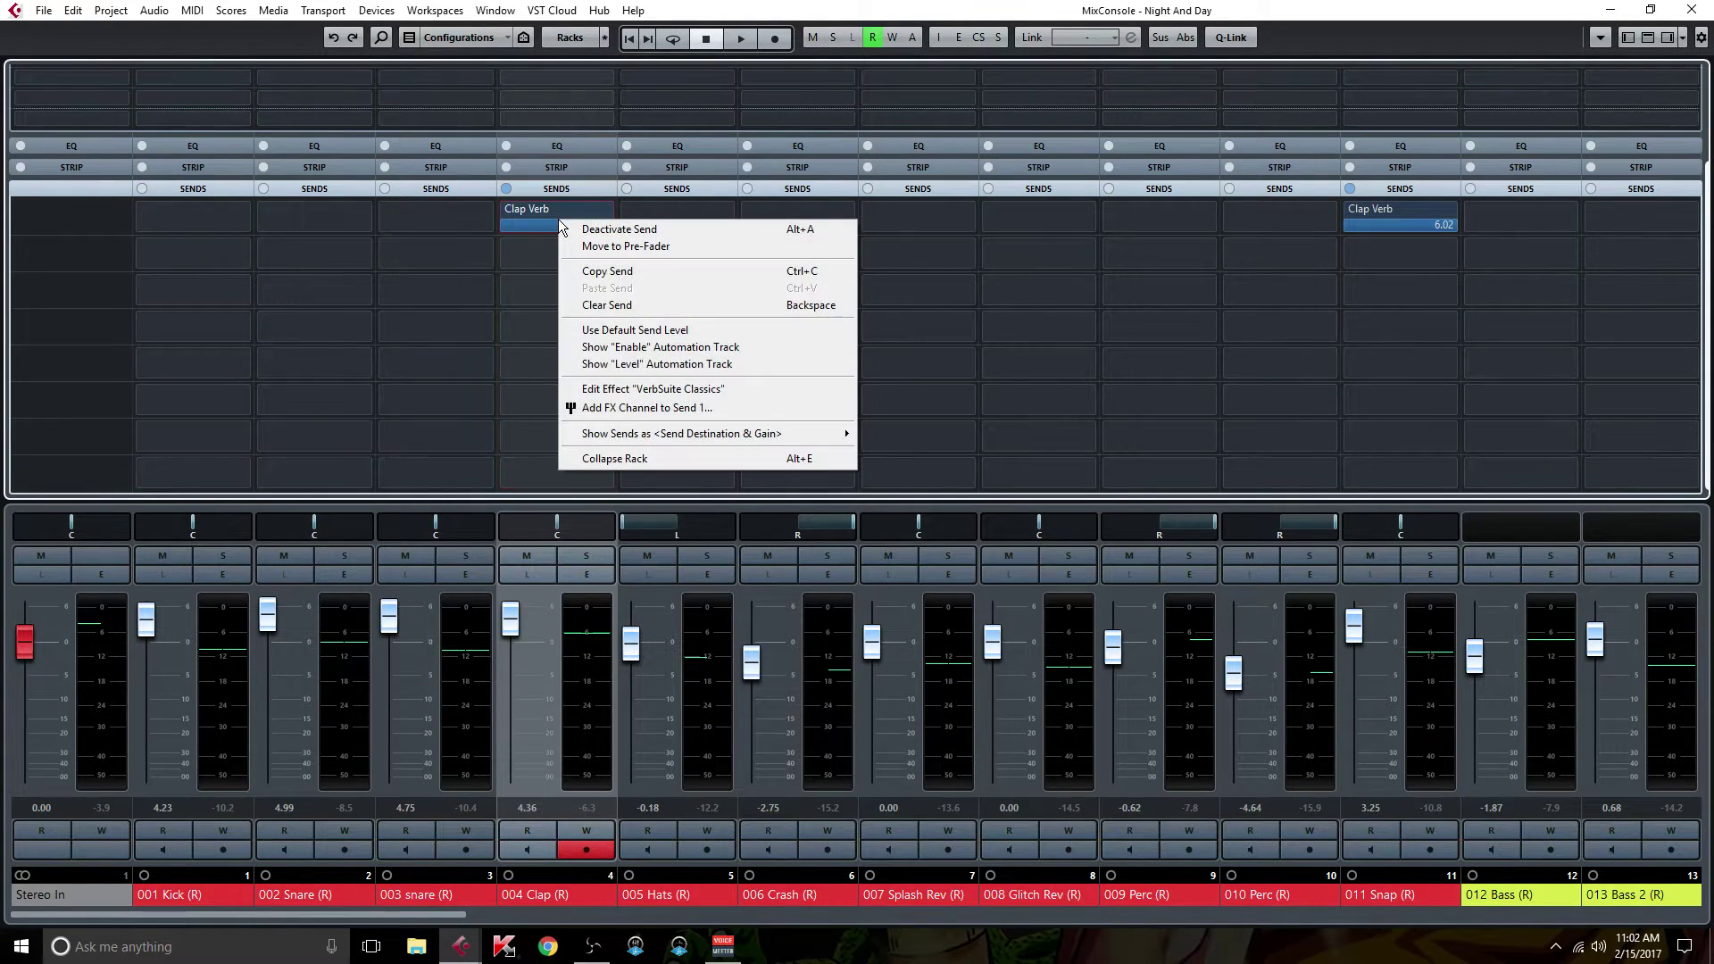
{"action": "left_click", "coordinate": [661, 388]}
{"action": "left_click_drag", "start_coordinate": [739, 534], "coordinate": [715, 297]}
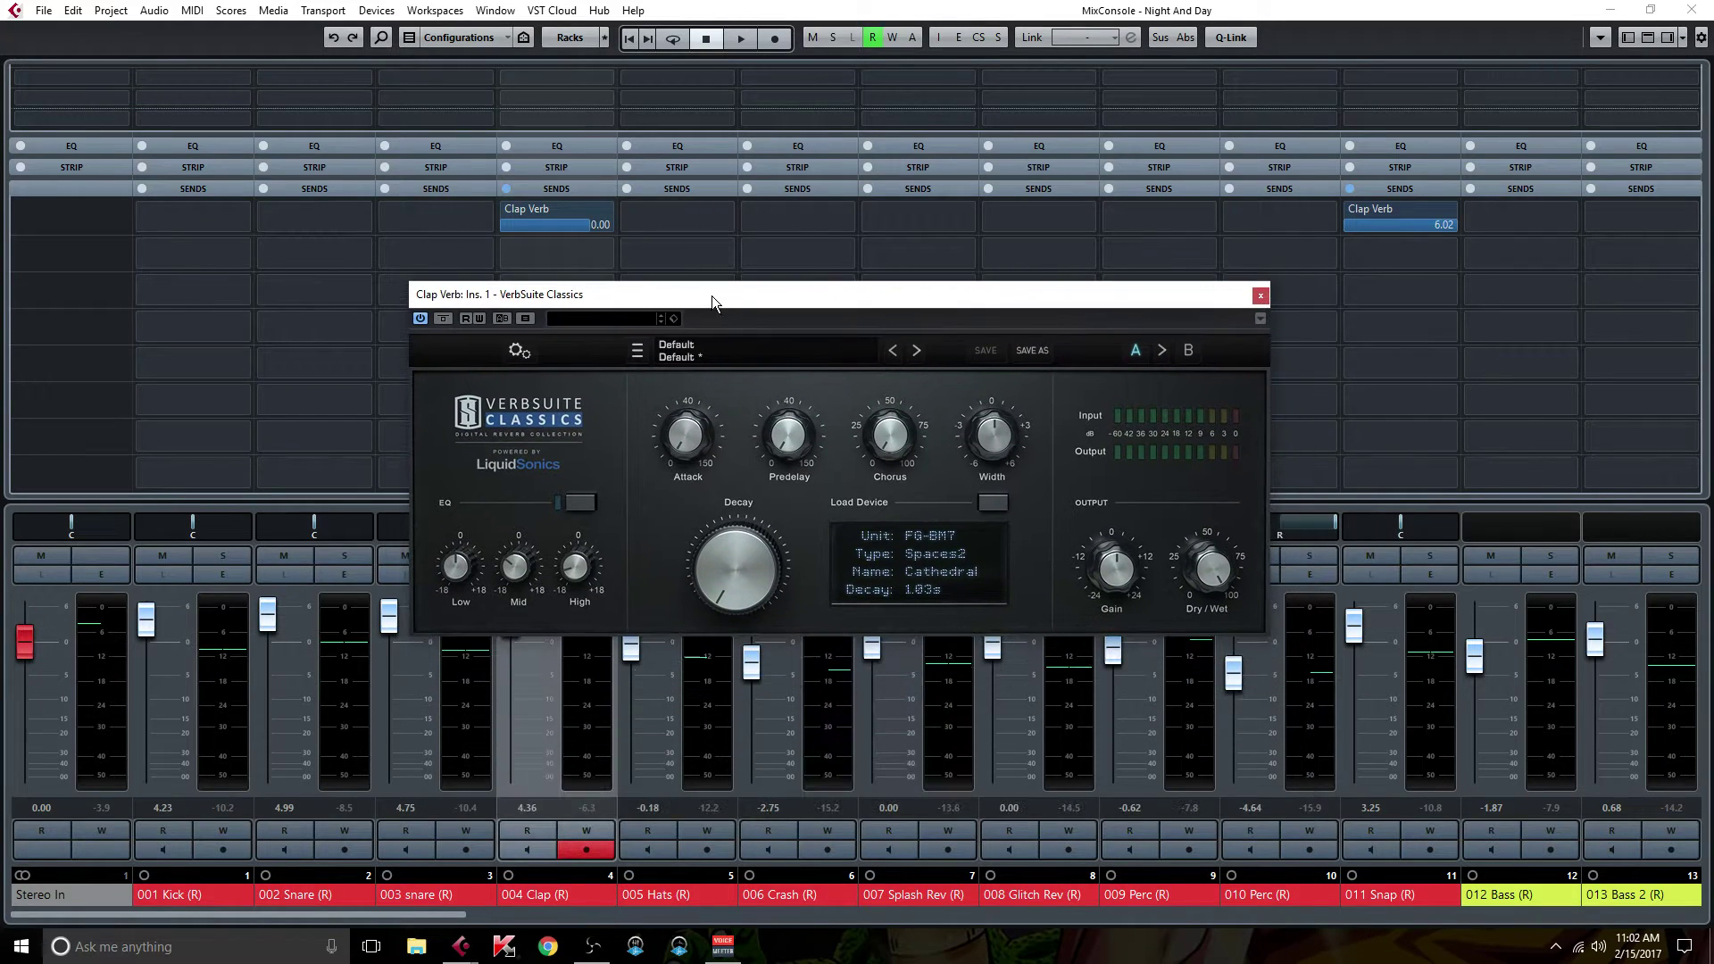
{"action": "left_click", "coordinate": [565, 185]}
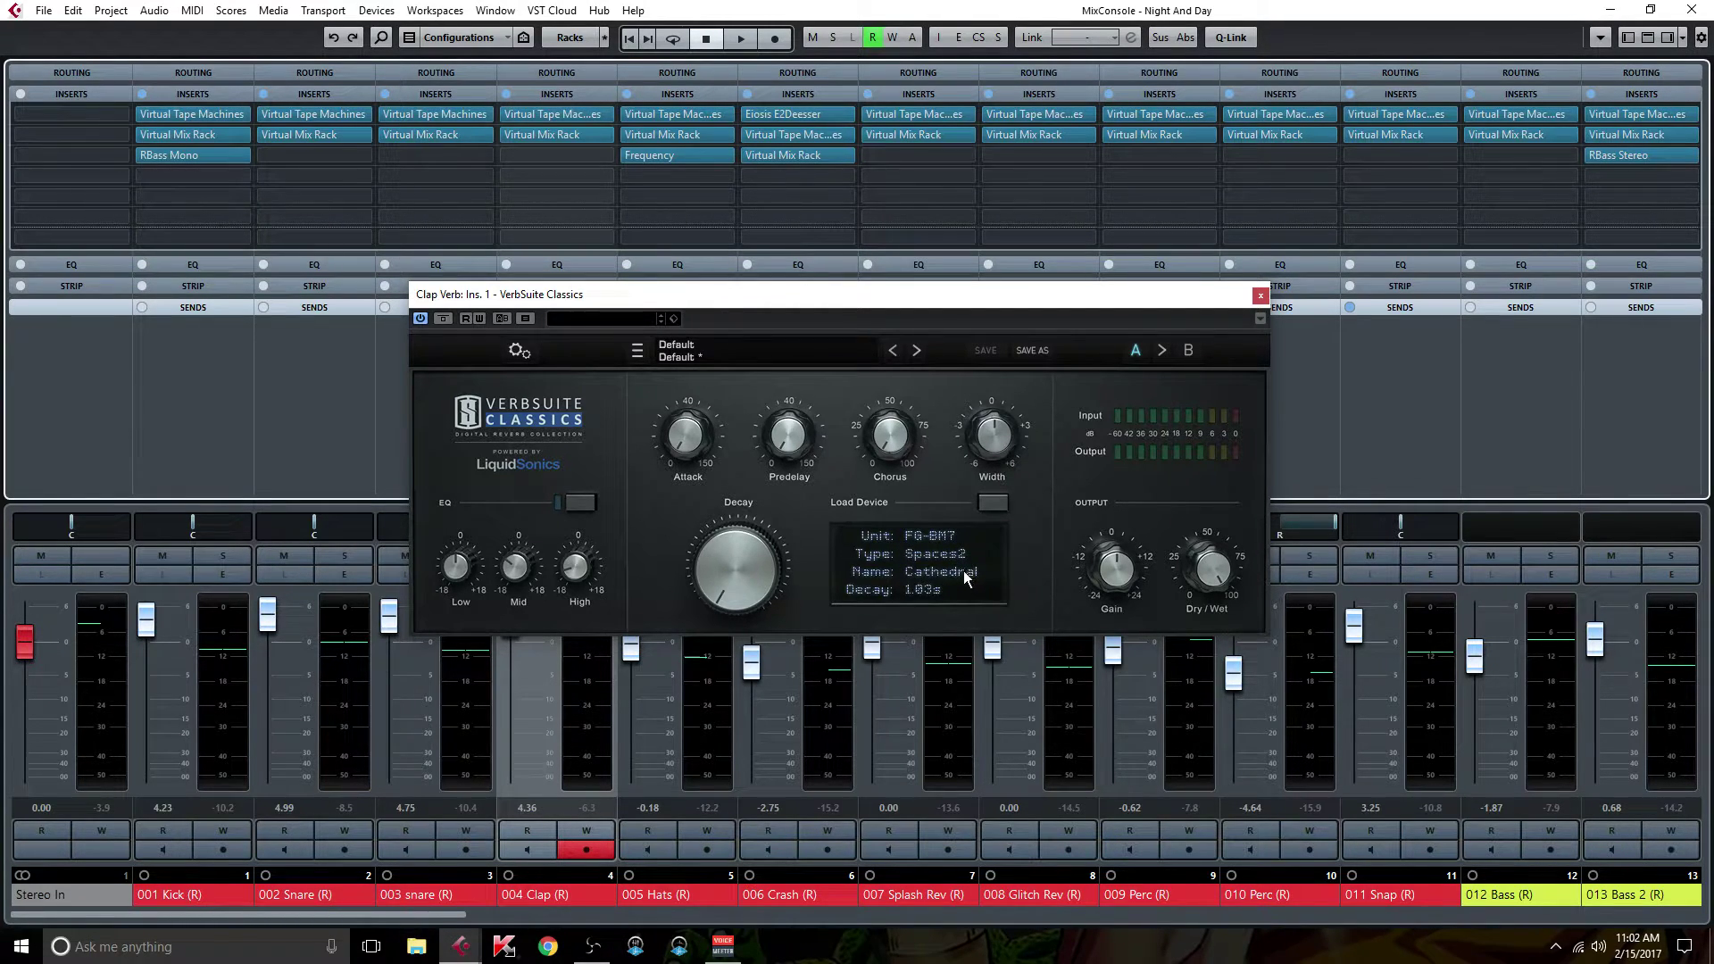
Step: View the Spaces2 reverbs of the FG-BM7 unit in VerbSuite Classics, keep Cathedral, and close the plug-in
{"action": "left_click", "coordinate": [989, 501]}
{"action": "mouse_move", "coordinate": [1053, 672]}
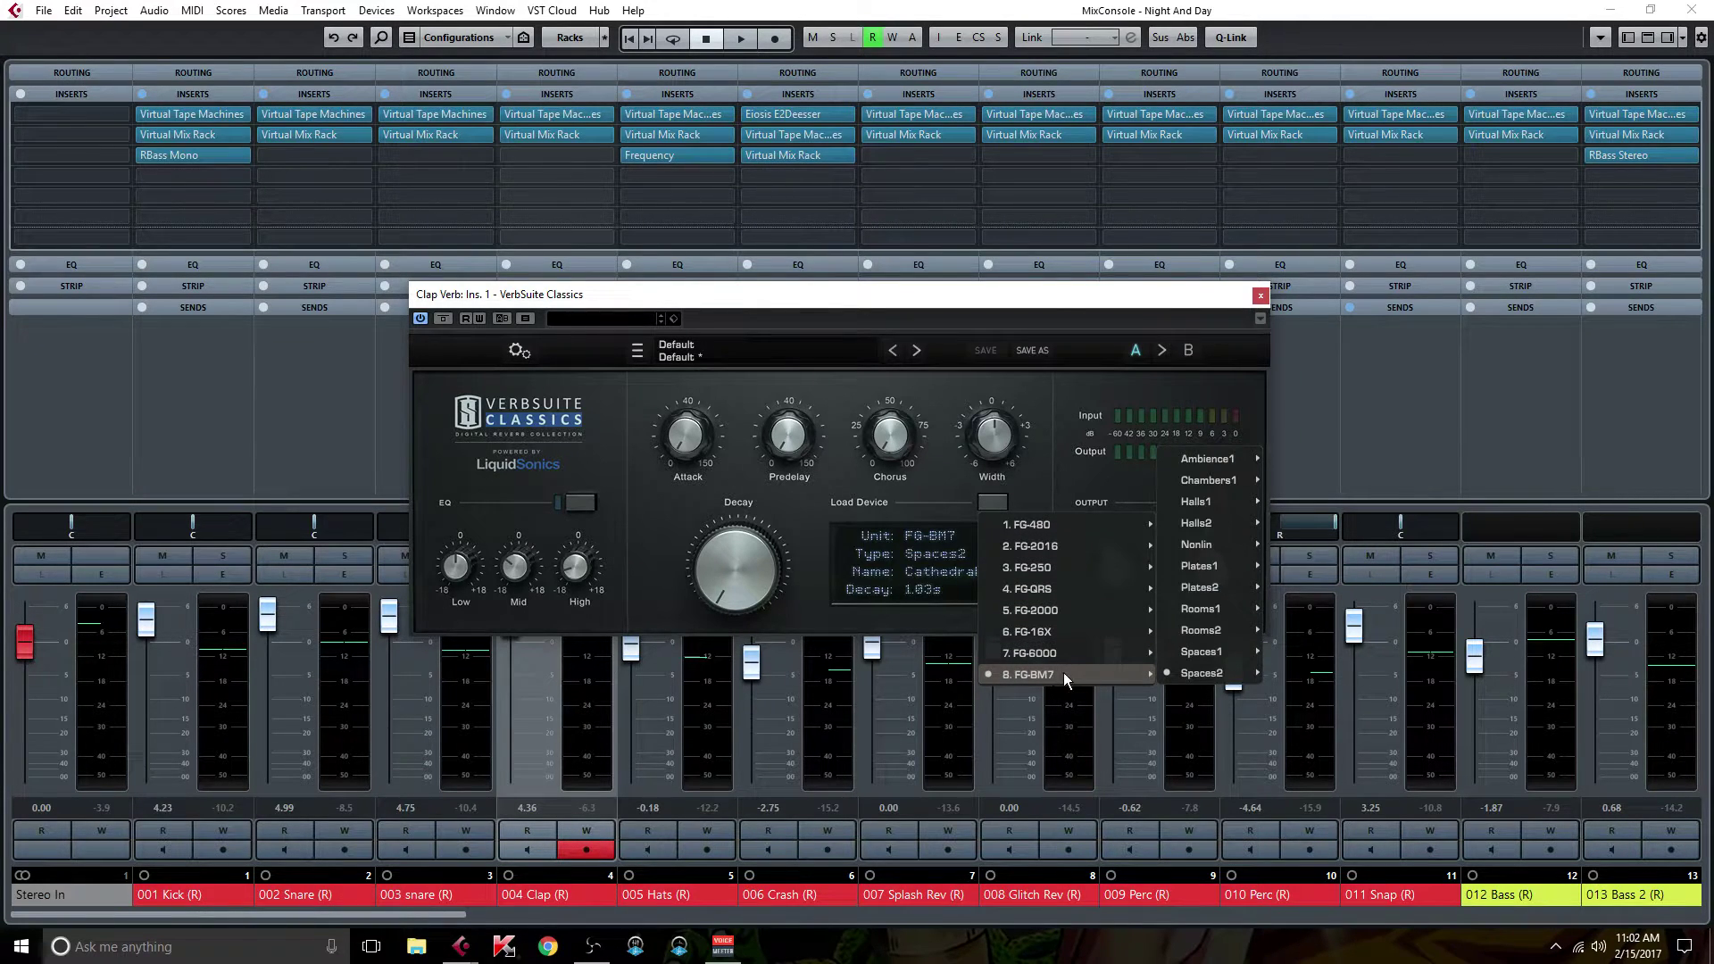
{"action": "mouse_move", "coordinate": [1207, 673]}
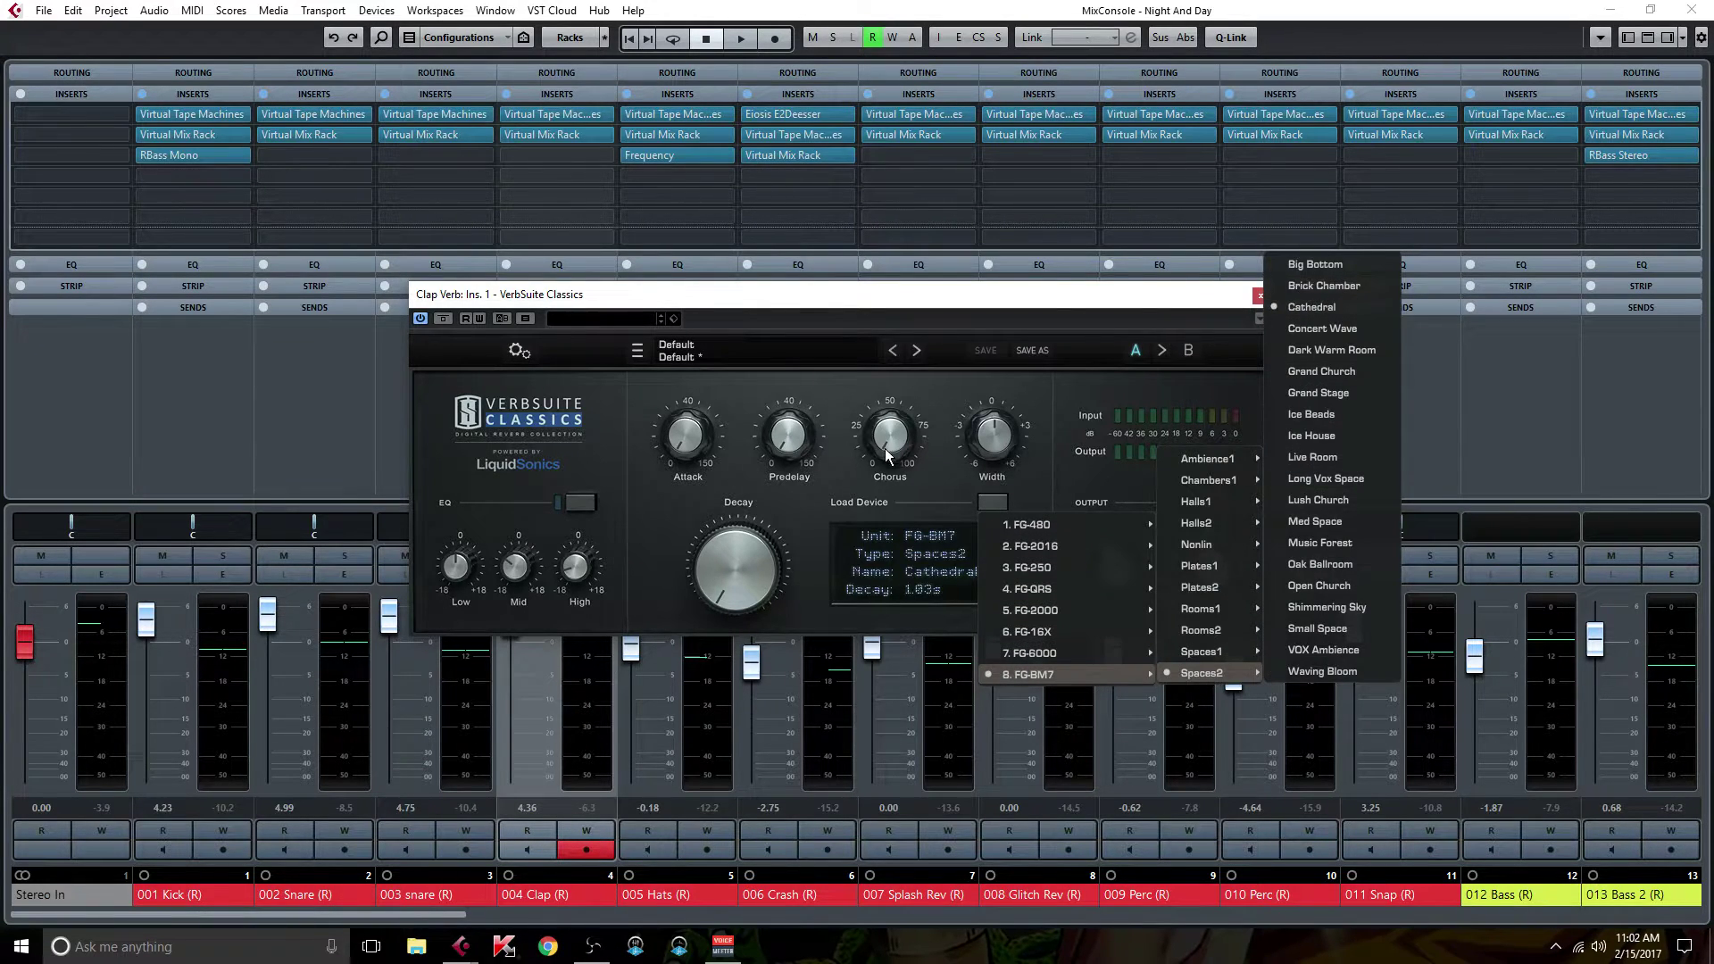
{"action": "left_click", "coordinate": [841, 507]}
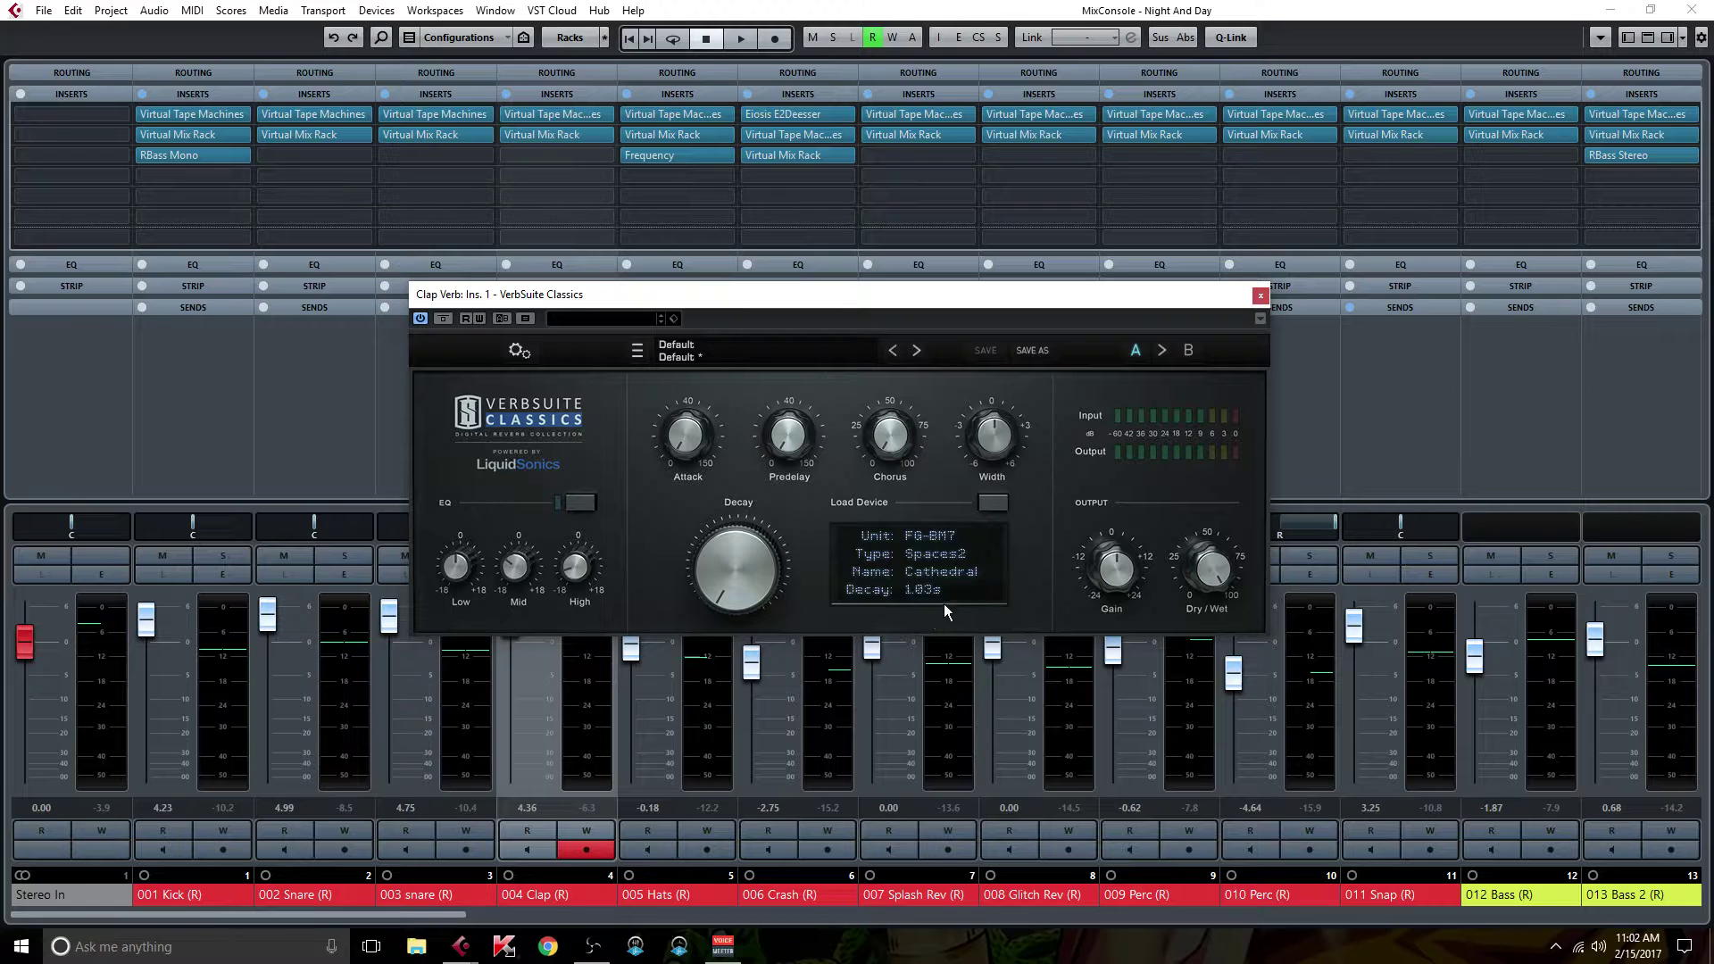
{"action": "left_click", "coordinate": [1260, 295]}
Step: Inspect 005 Hats' Virtual Mix Rack and the low-cut band in its Frequency equalizer, closing each plug-in
{"action": "left_click", "coordinate": [681, 398]}
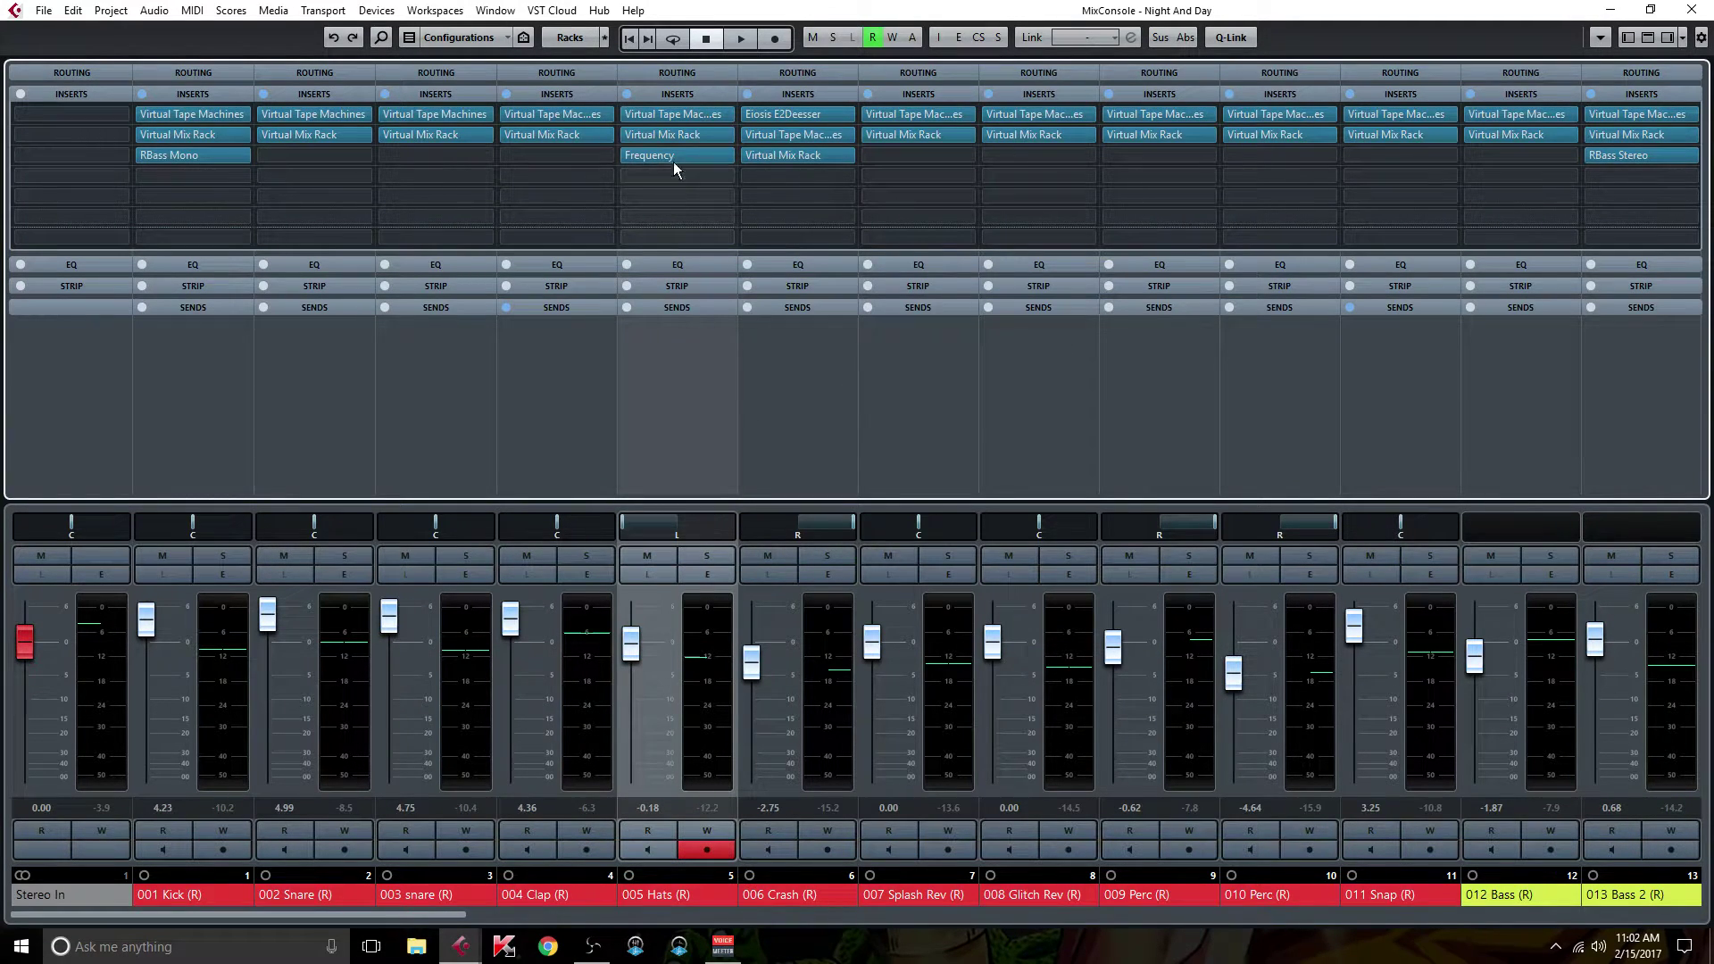
{"action": "double_click", "coordinate": [682, 138]}
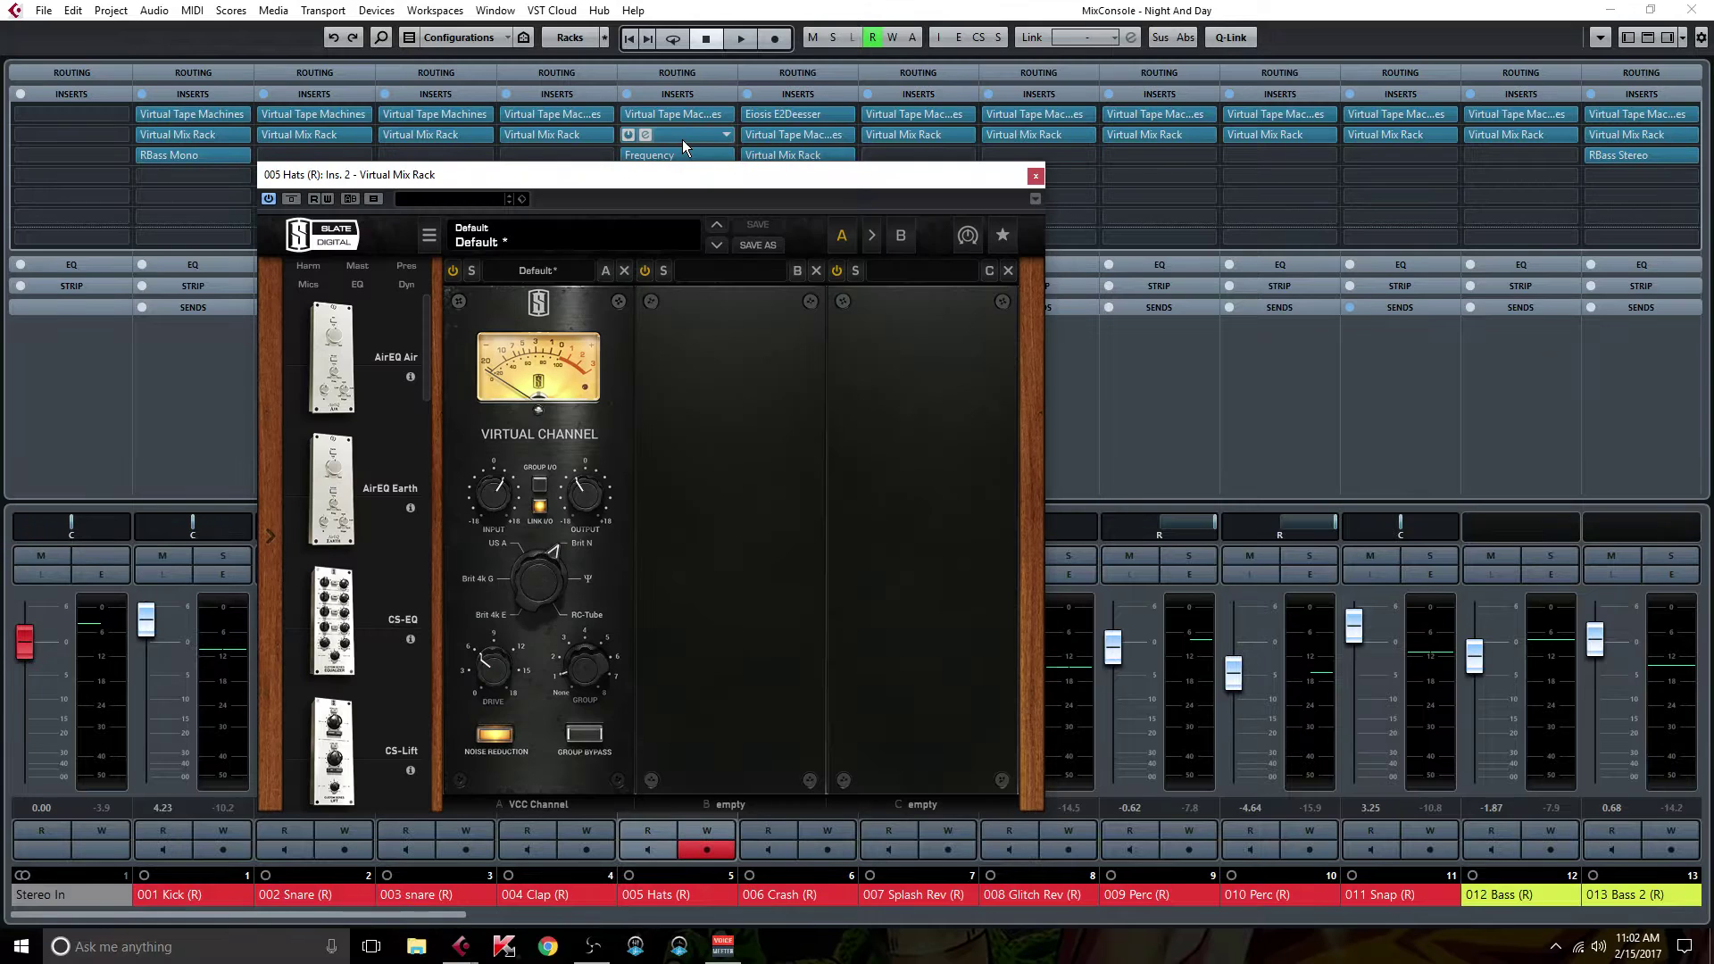
{"action": "left_click", "coordinate": [1034, 178]}
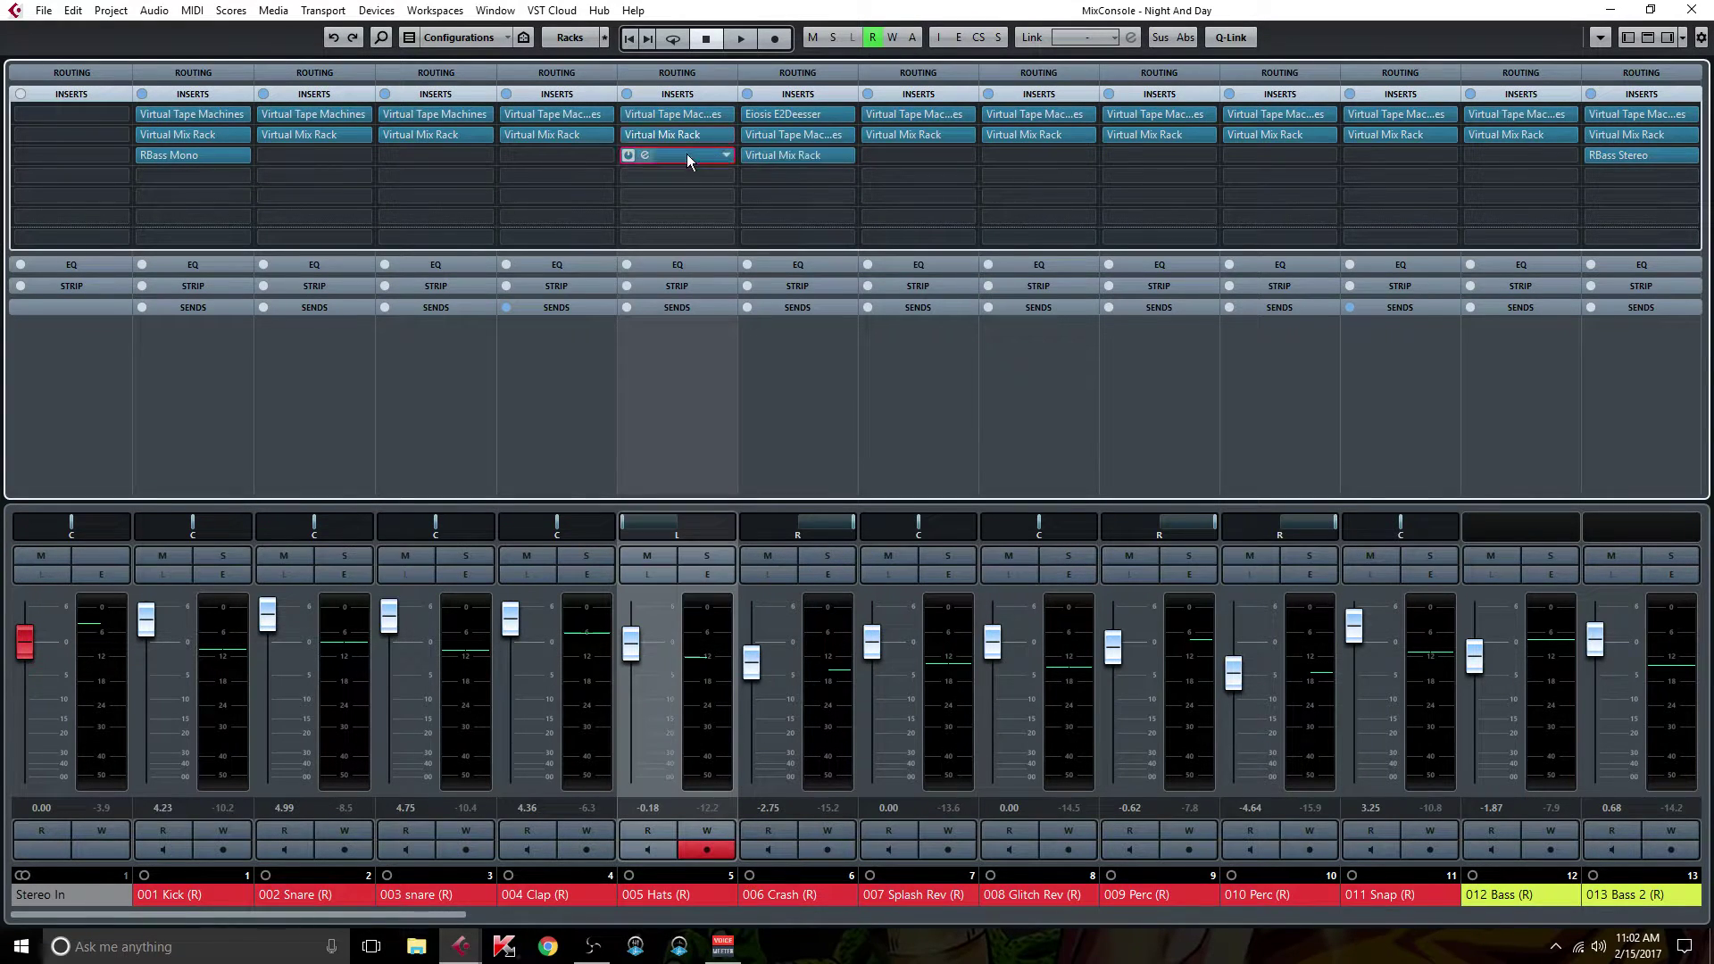
{"action": "left_click", "coordinate": [687, 154]}
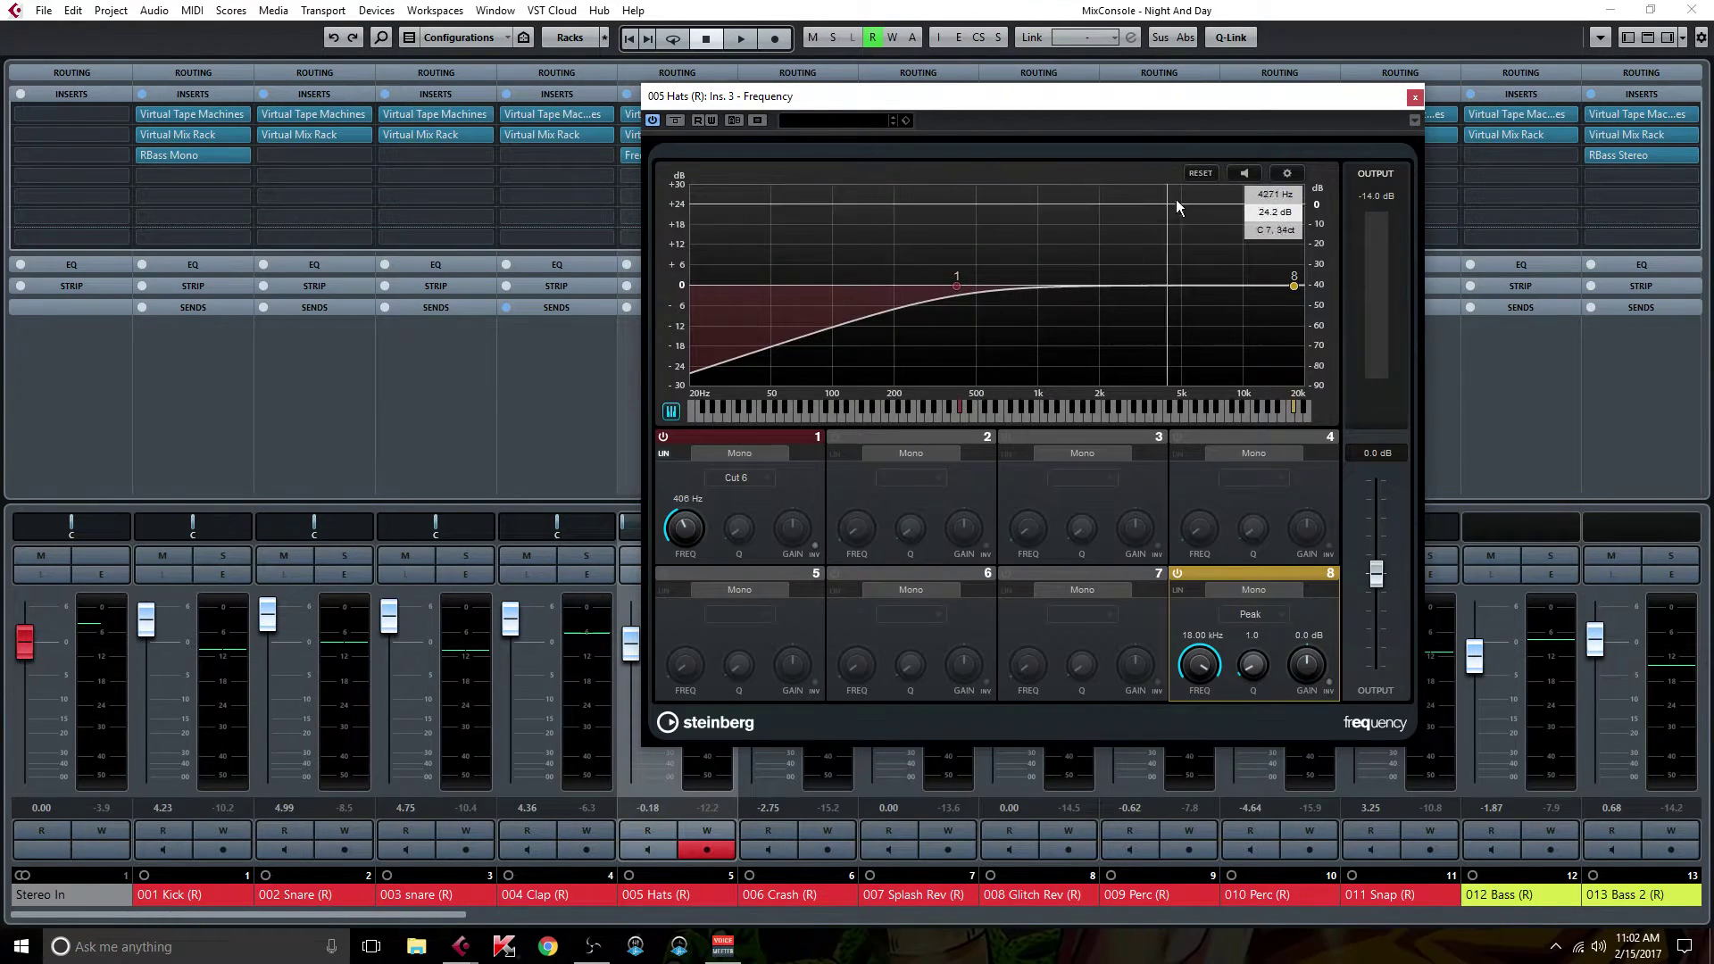
{"action": "left_click", "coordinate": [1416, 97]}
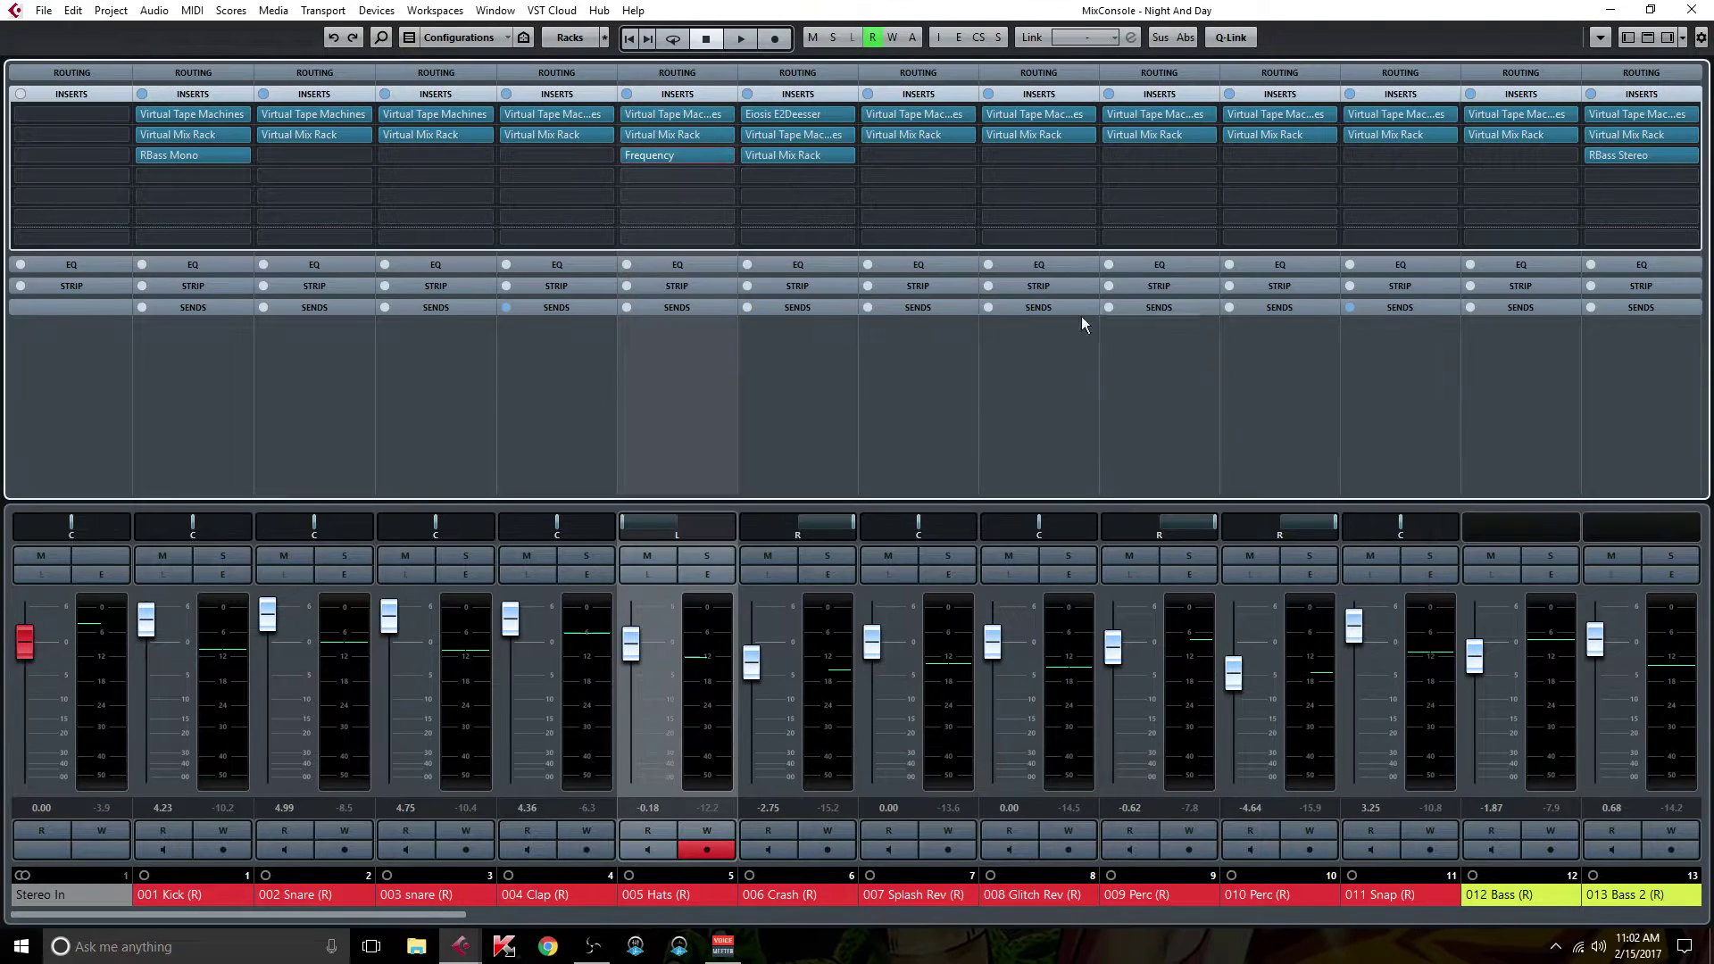
Step: Examine the Eiosis E2Deesser insert on 006 Crash with its OH Soften preset, and close it
{"action": "left_click", "coordinate": [803, 397]}
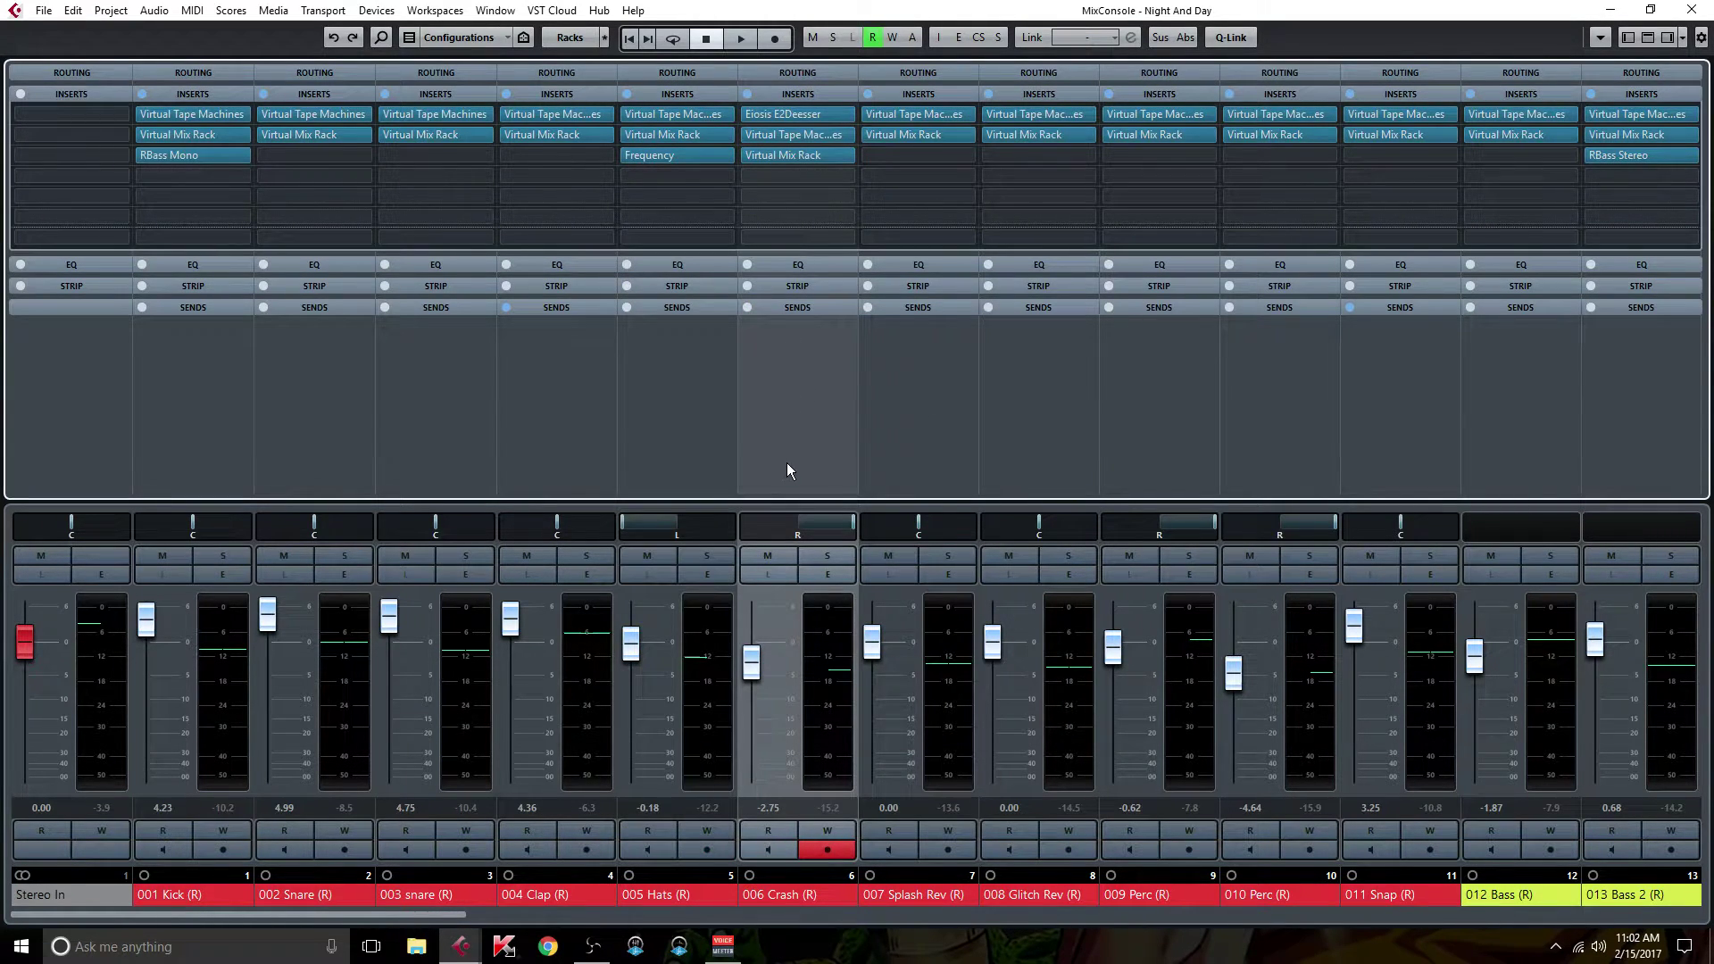
{"action": "double_click", "coordinate": [799, 112]}
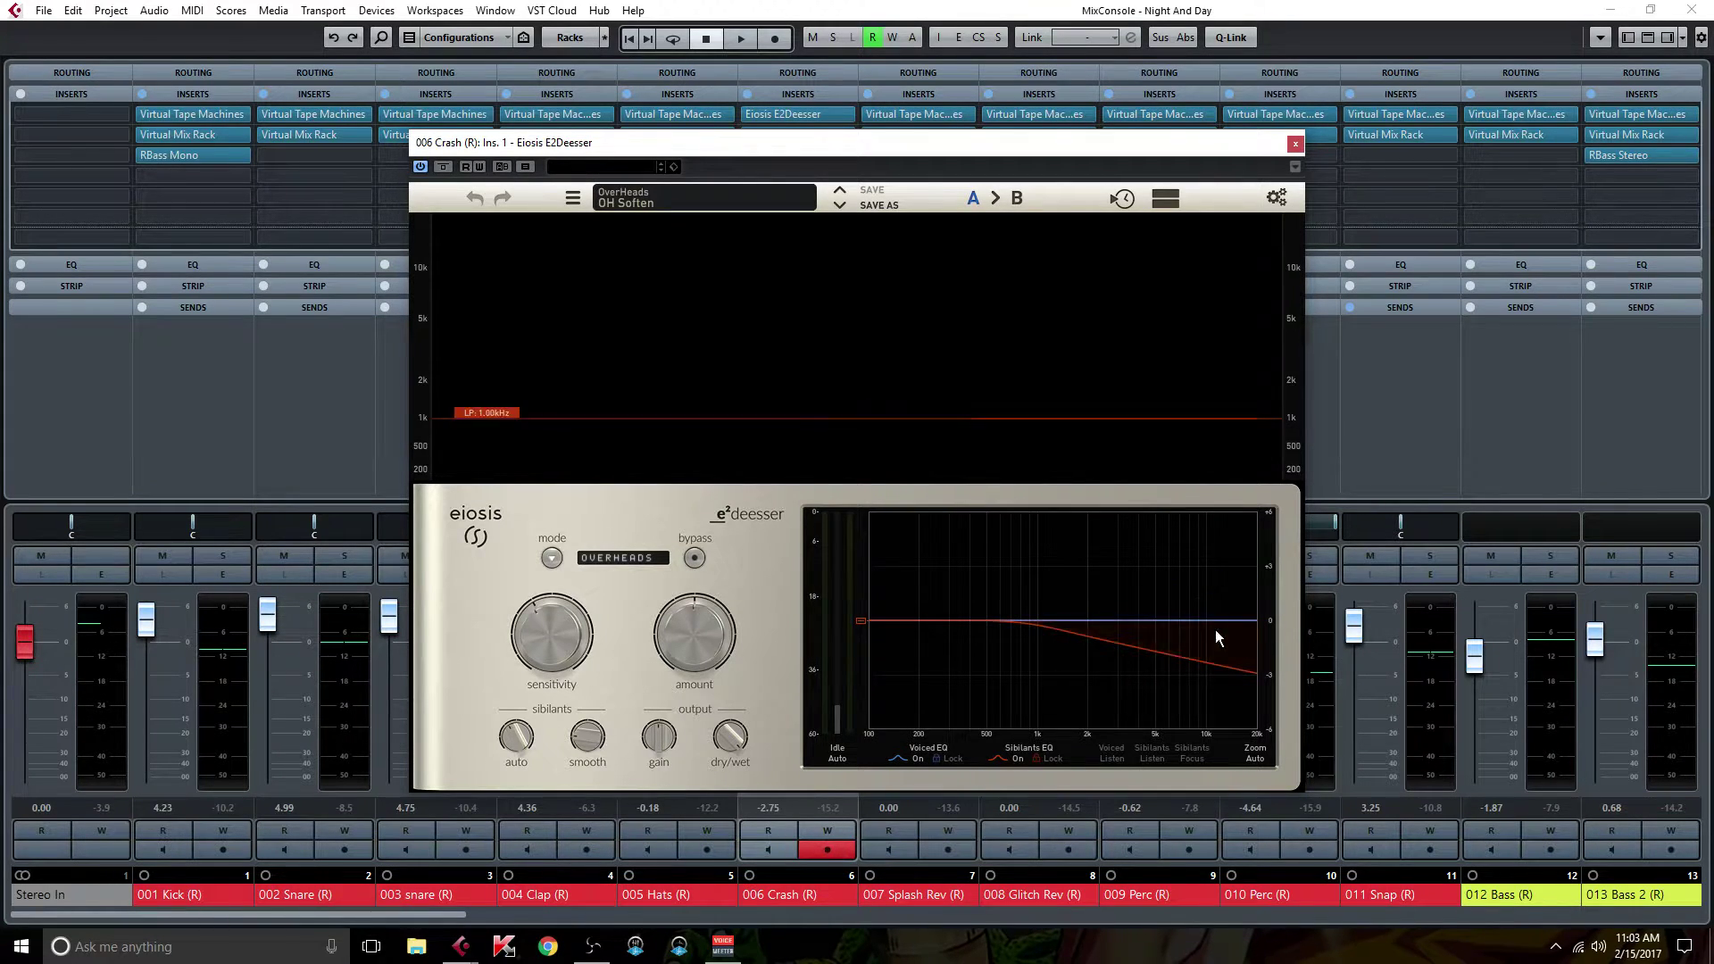
{"action": "left_click", "coordinate": [1295, 145]}
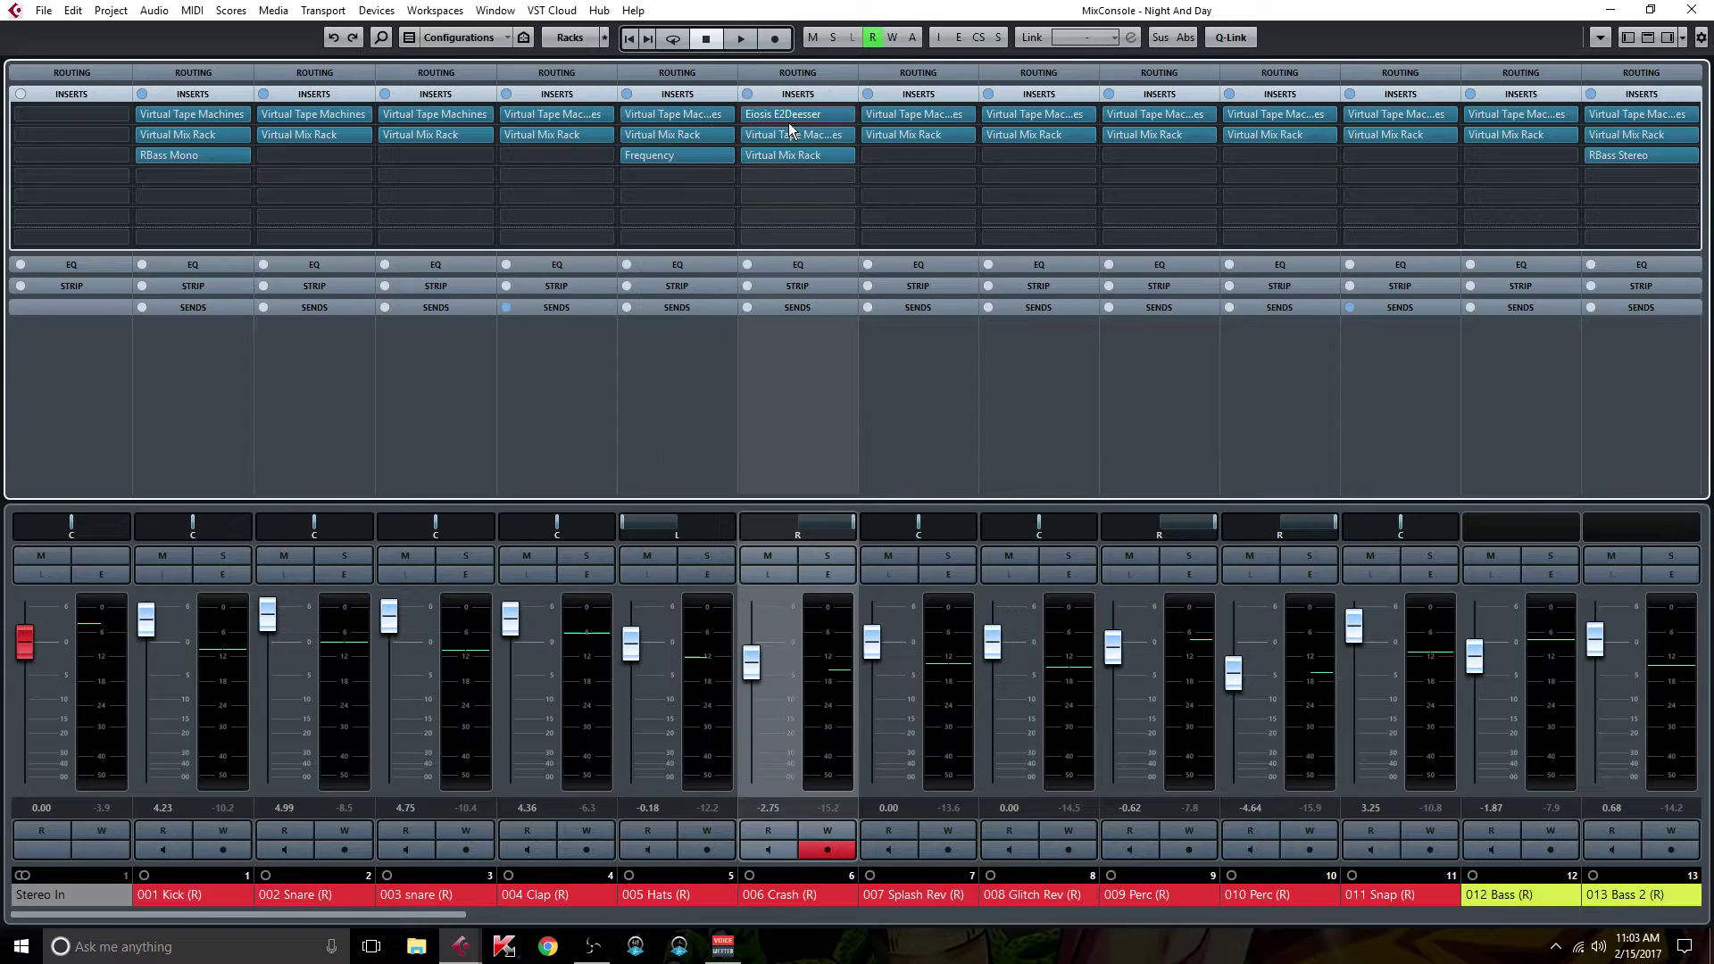
Step: Inspect the Virtual Tape Machines insert on 006 Crash, including its calibration levels and noise settings, and close it
{"action": "double_click", "coordinate": [809, 136]}
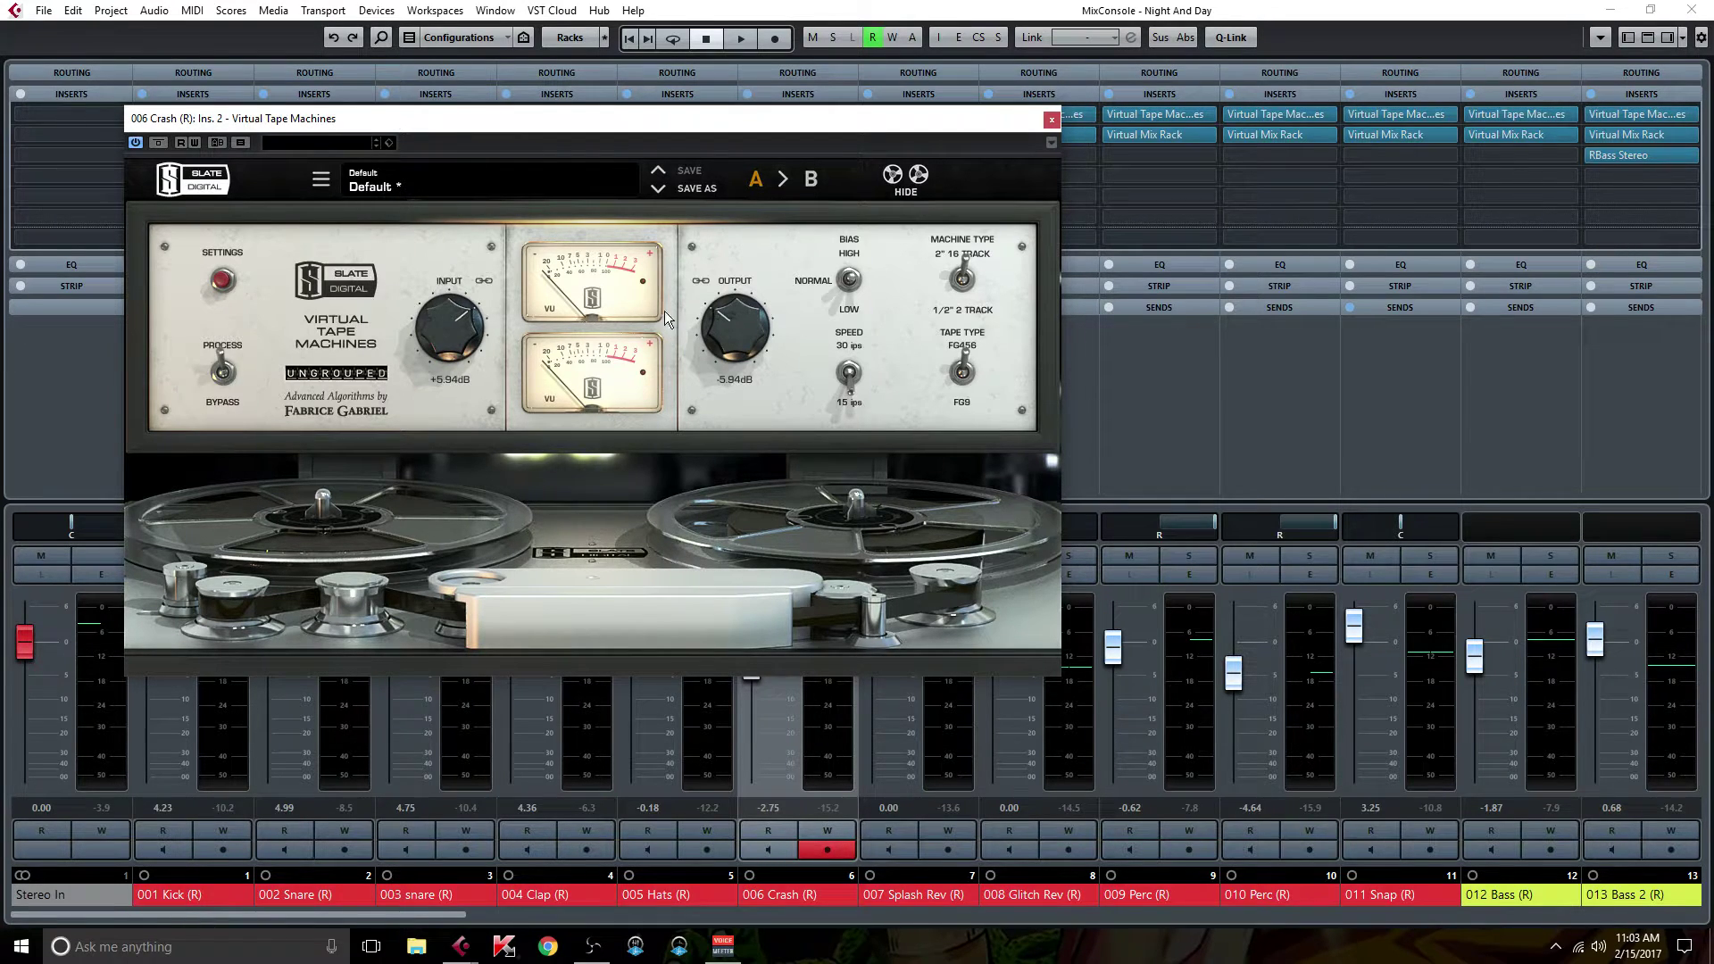
{"action": "left_click", "coordinate": [222, 281]}
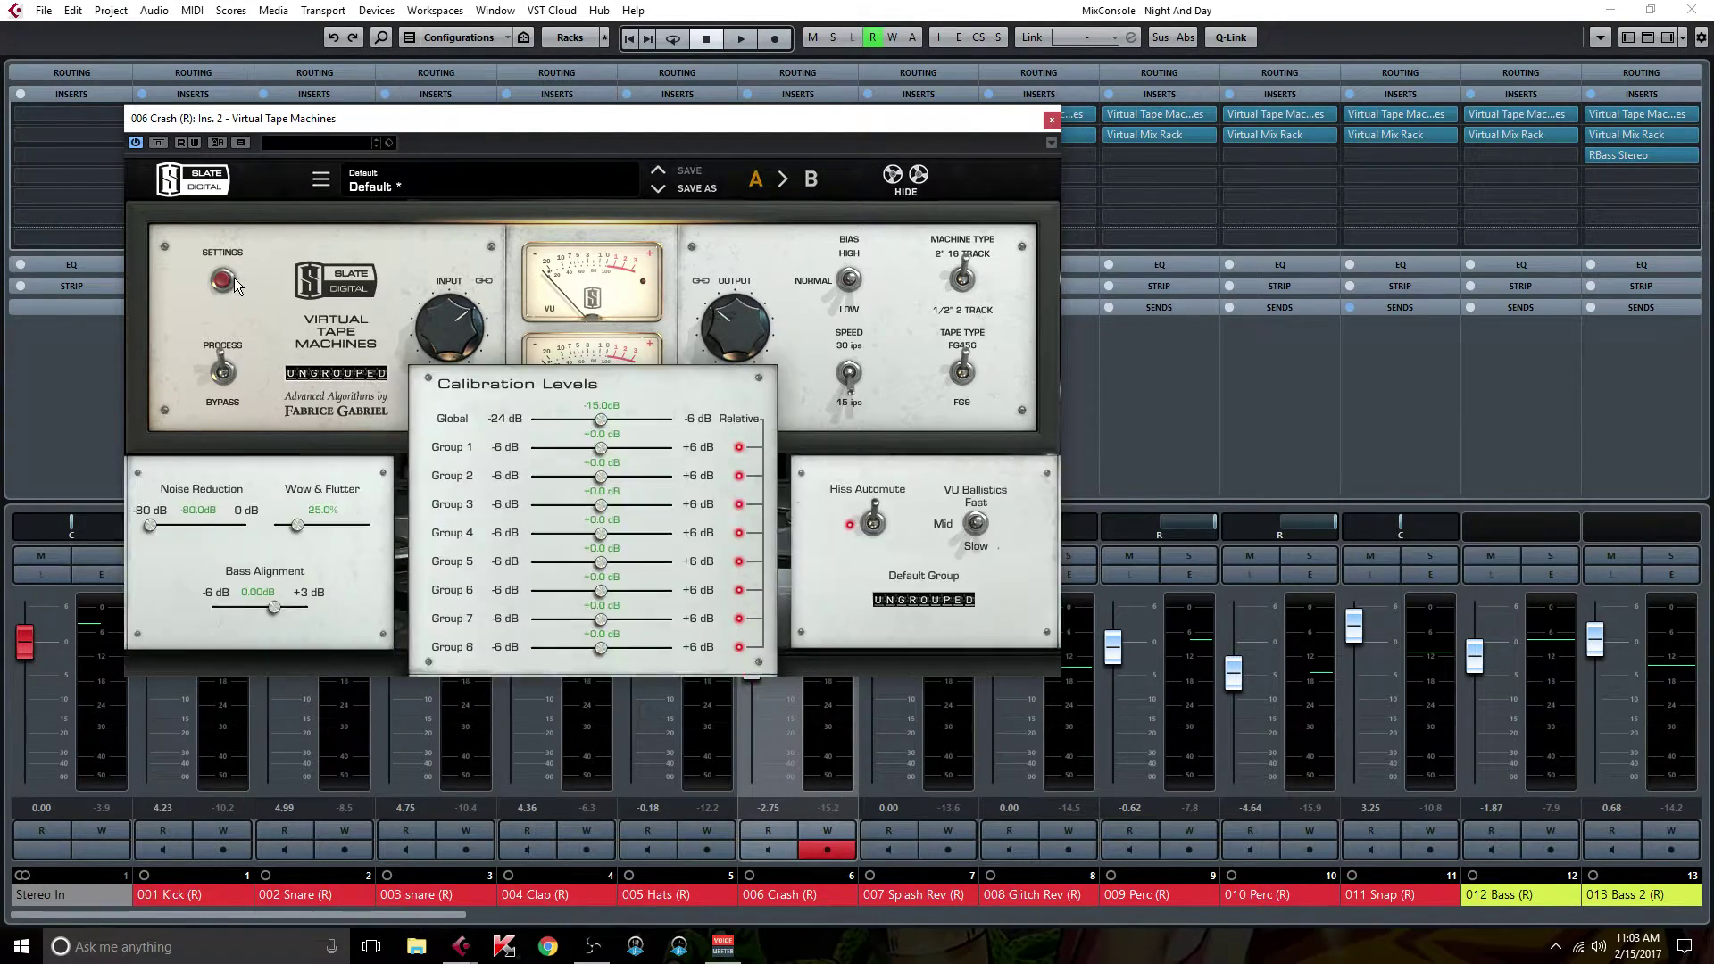
{"action": "left_click", "coordinate": [222, 280]}
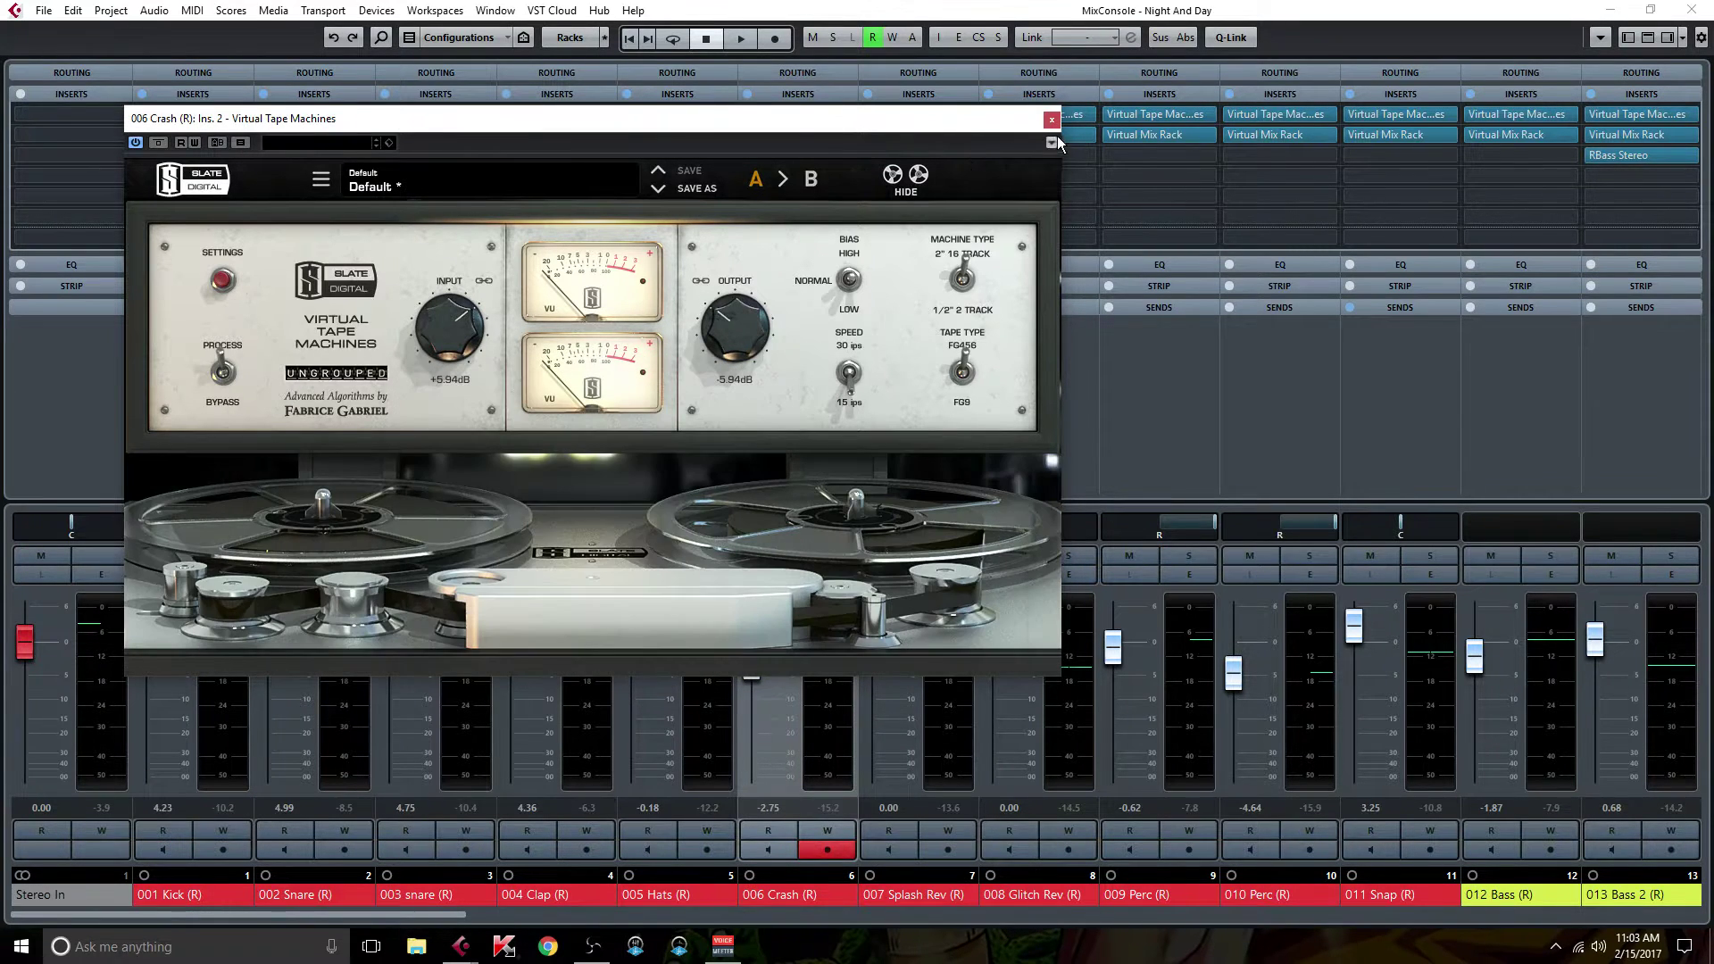
{"action": "left_click", "coordinate": [1051, 118]}
Step: Examine the Custom Series Equalizer band gains and high-pass and low-pass filters in 006 Crash's Virtual Mix Rack, and close the plug-in
{"action": "left_click", "coordinate": [682, 157]}
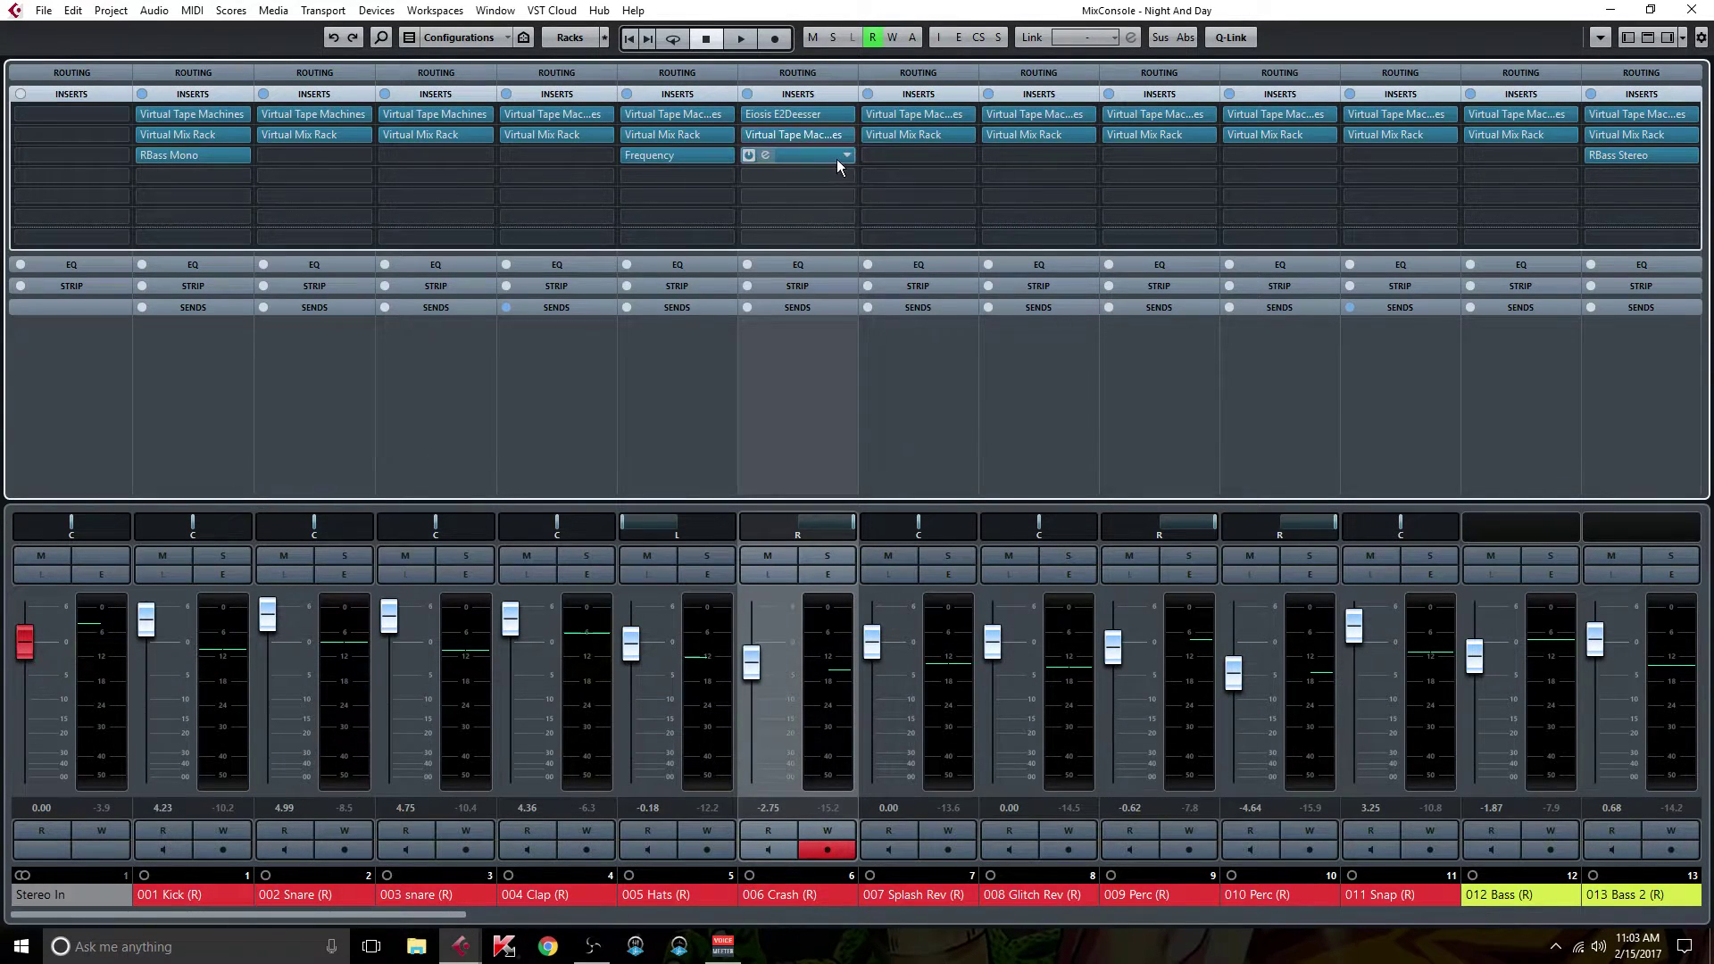
{"action": "left_click", "coordinate": [816, 157]}
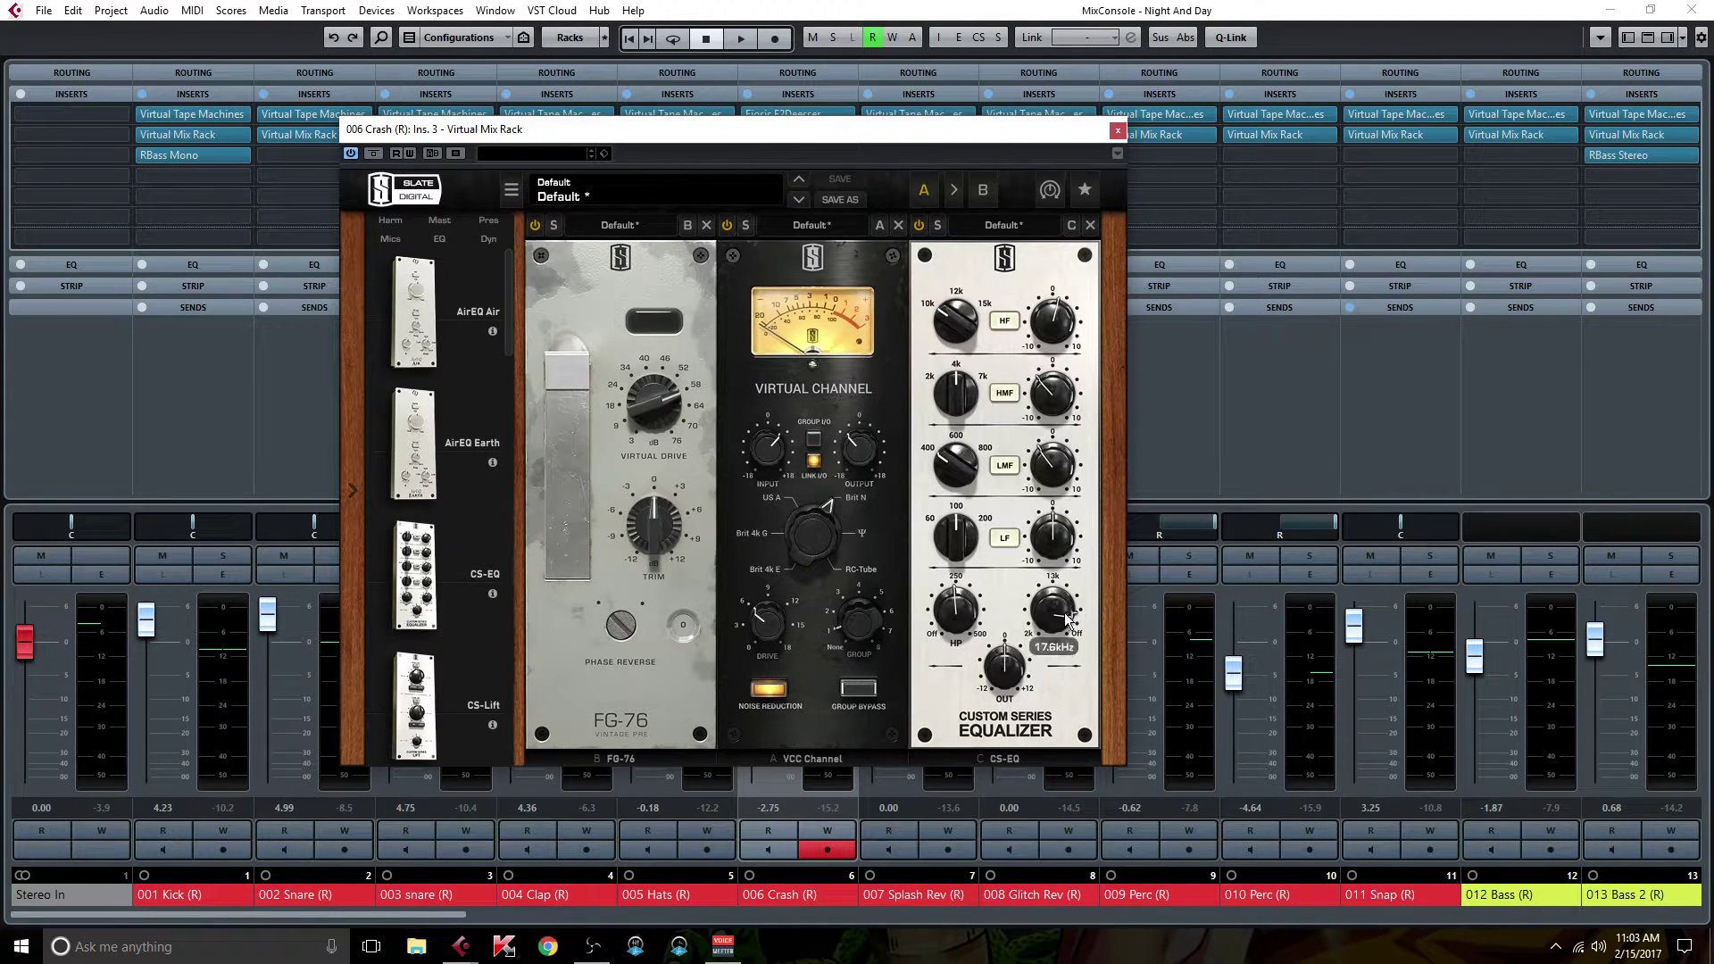
{"action": "mouse_move", "coordinate": [1054, 330]}
{"action": "mouse_move", "coordinate": [1060, 390]}
{"action": "mouse_move", "coordinate": [1052, 470]}
{"action": "mouse_move", "coordinate": [958, 616]}
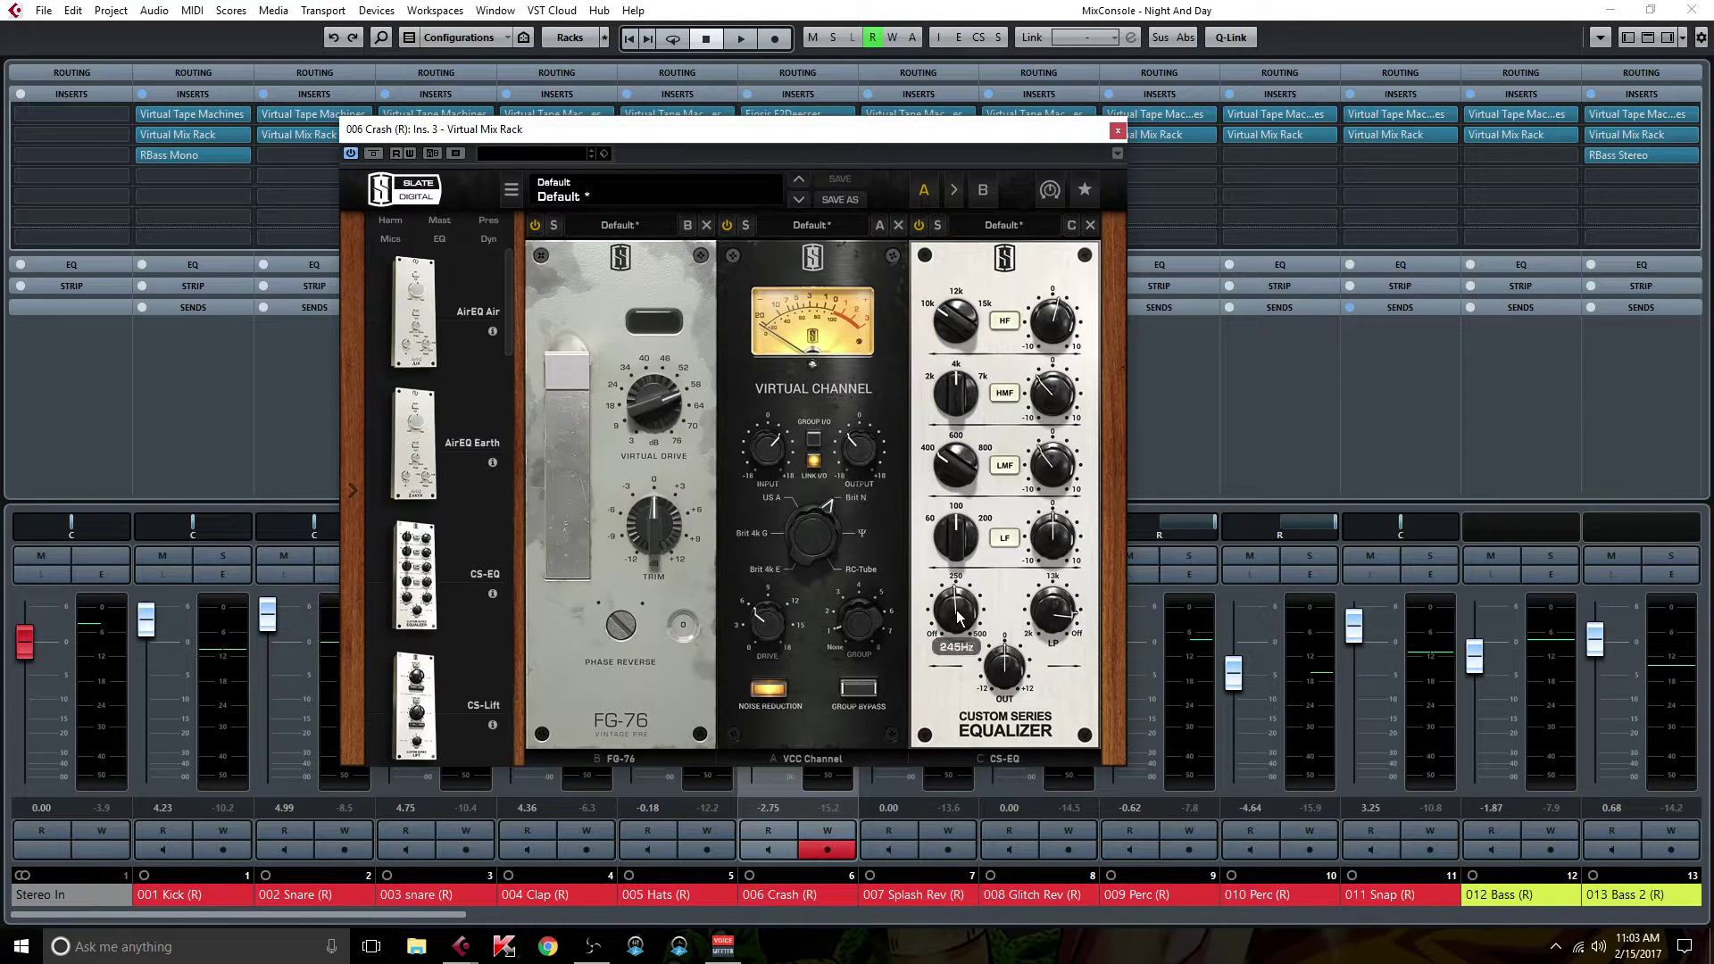
{"action": "mouse_move", "coordinate": [1054, 618]}
{"action": "left_click", "coordinate": [1117, 132]}
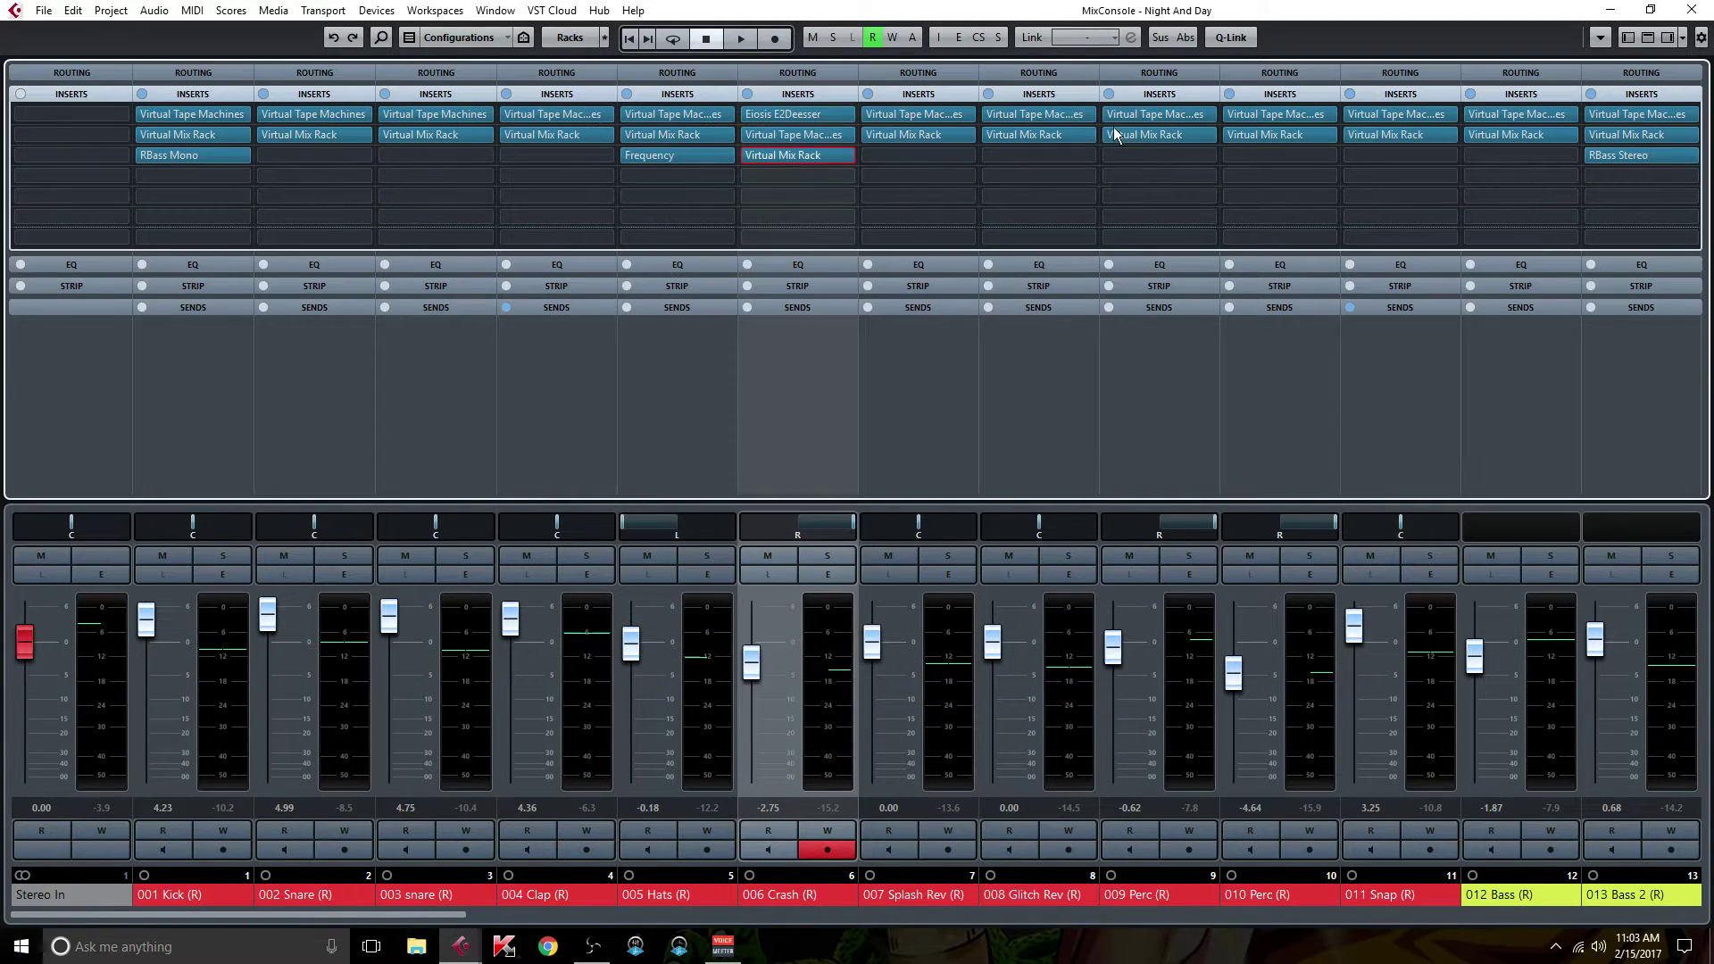
Step: Inspect and close 007 Splash Rev's Virtual Tape Machines, and open its Virtual Mix Rack, moving the window clear of the inserts
{"action": "left_click", "coordinate": [924, 346]}
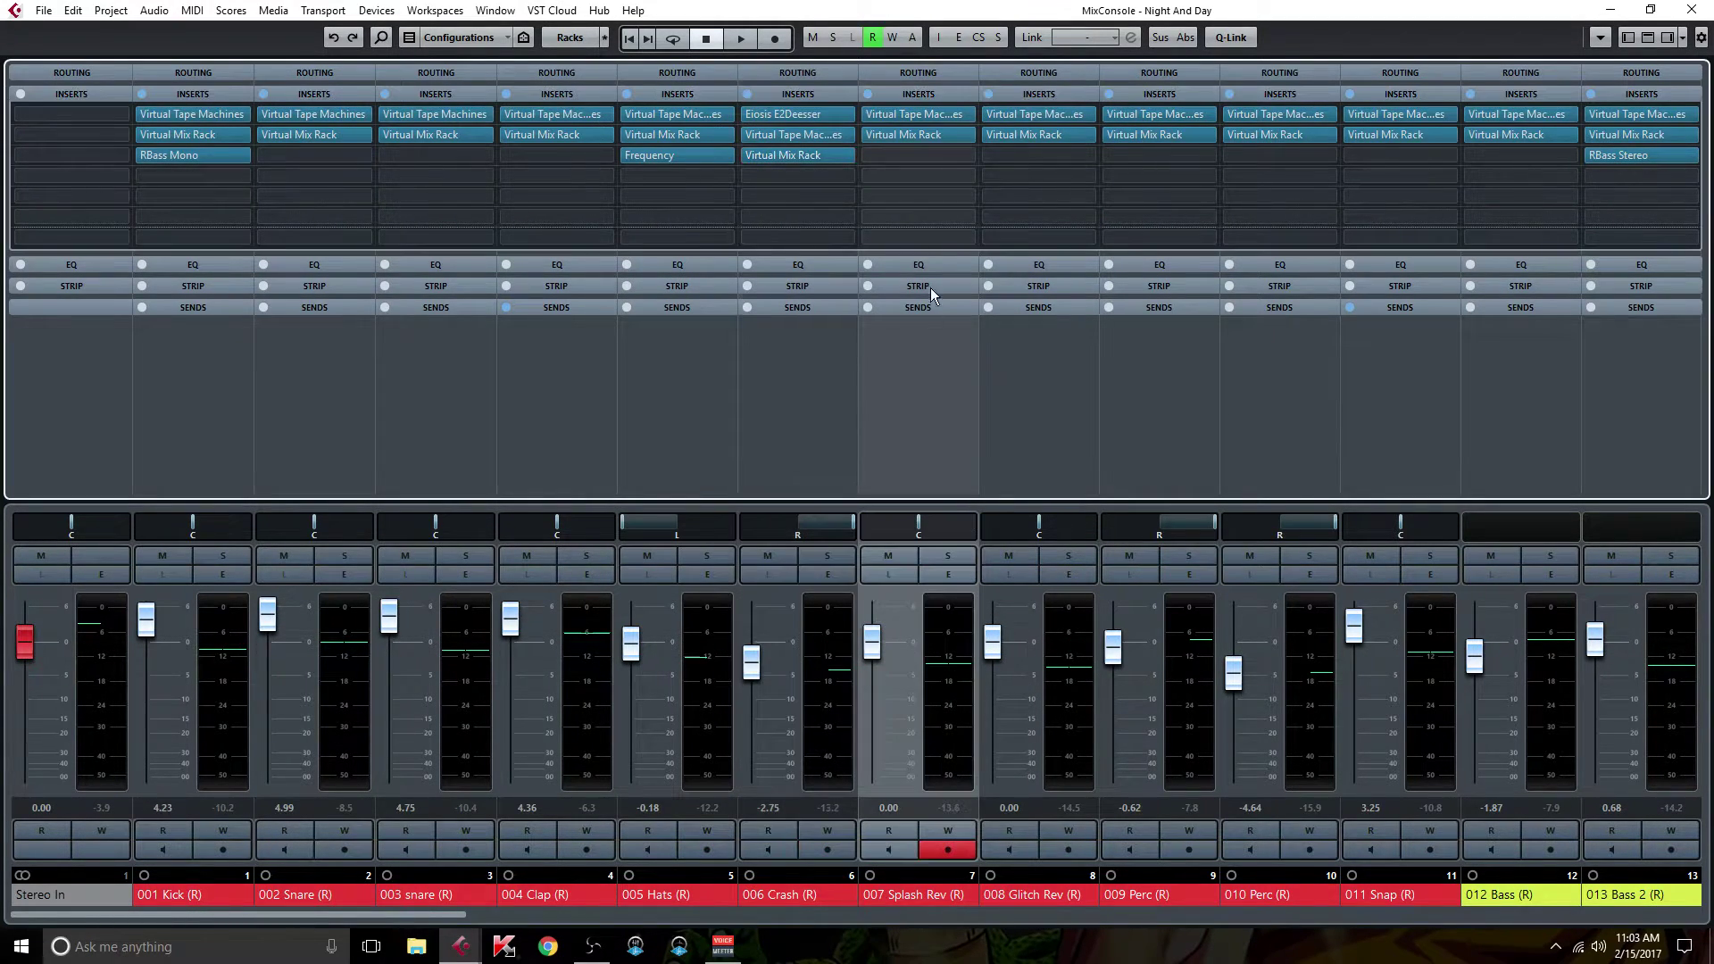
{"action": "left_click", "coordinate": [923, 118]}
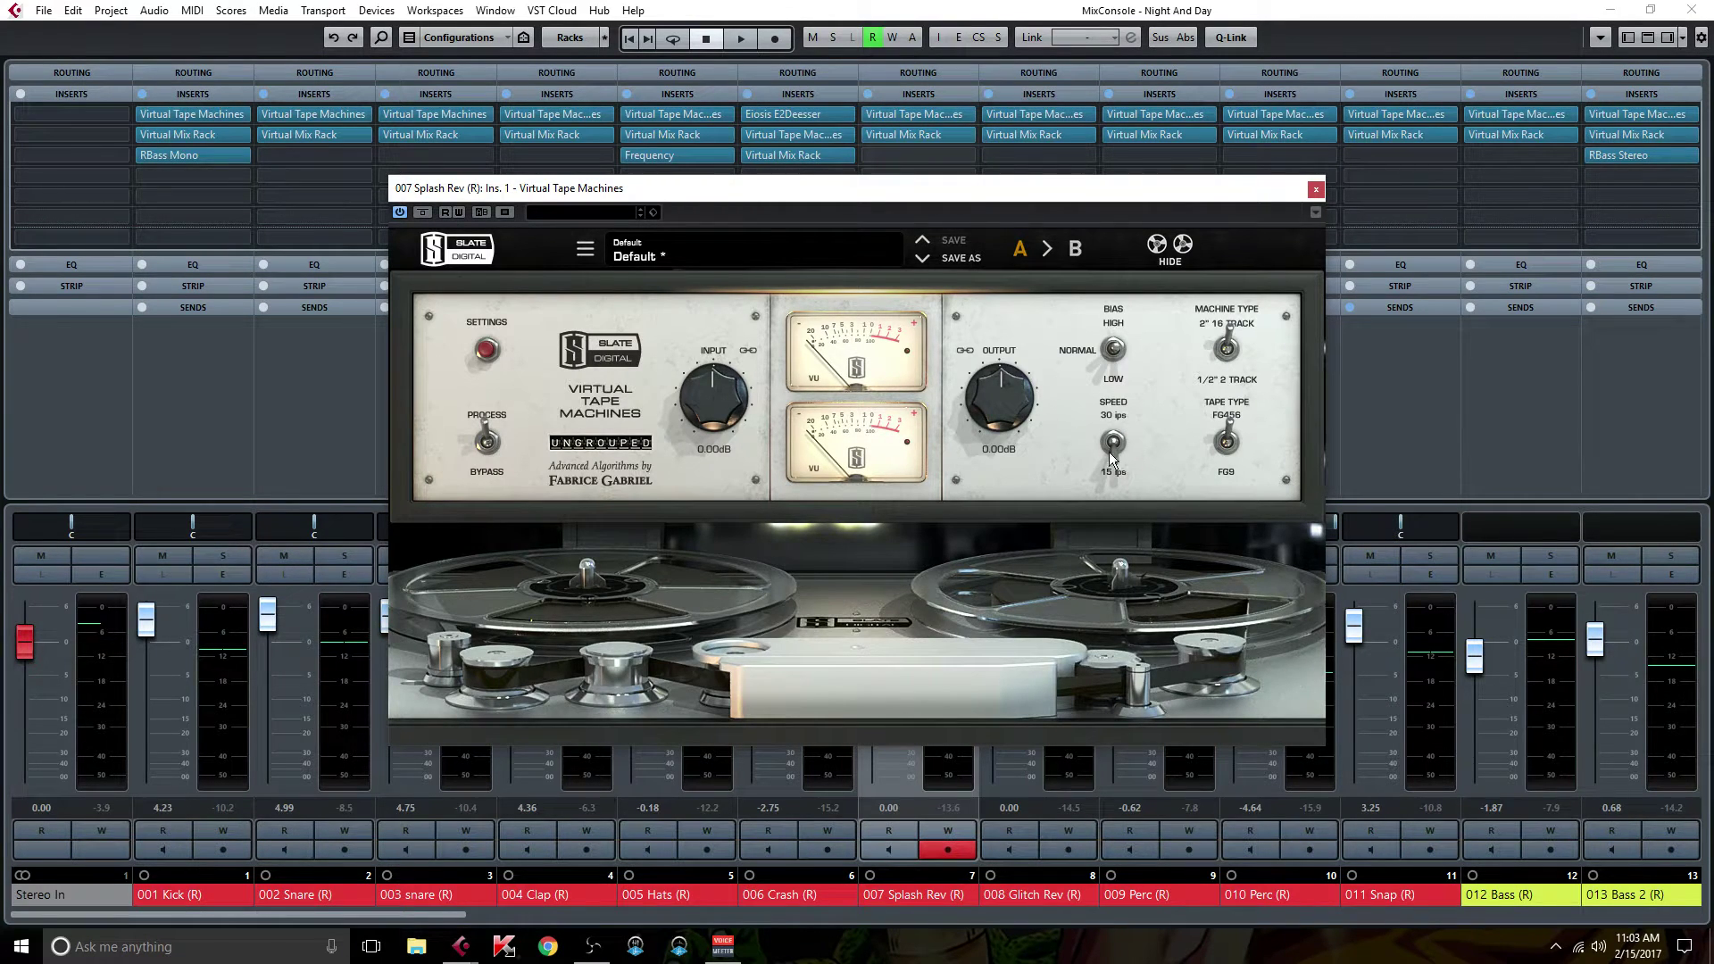
{"action": "left_click", "coordinate": [1314, 191]}
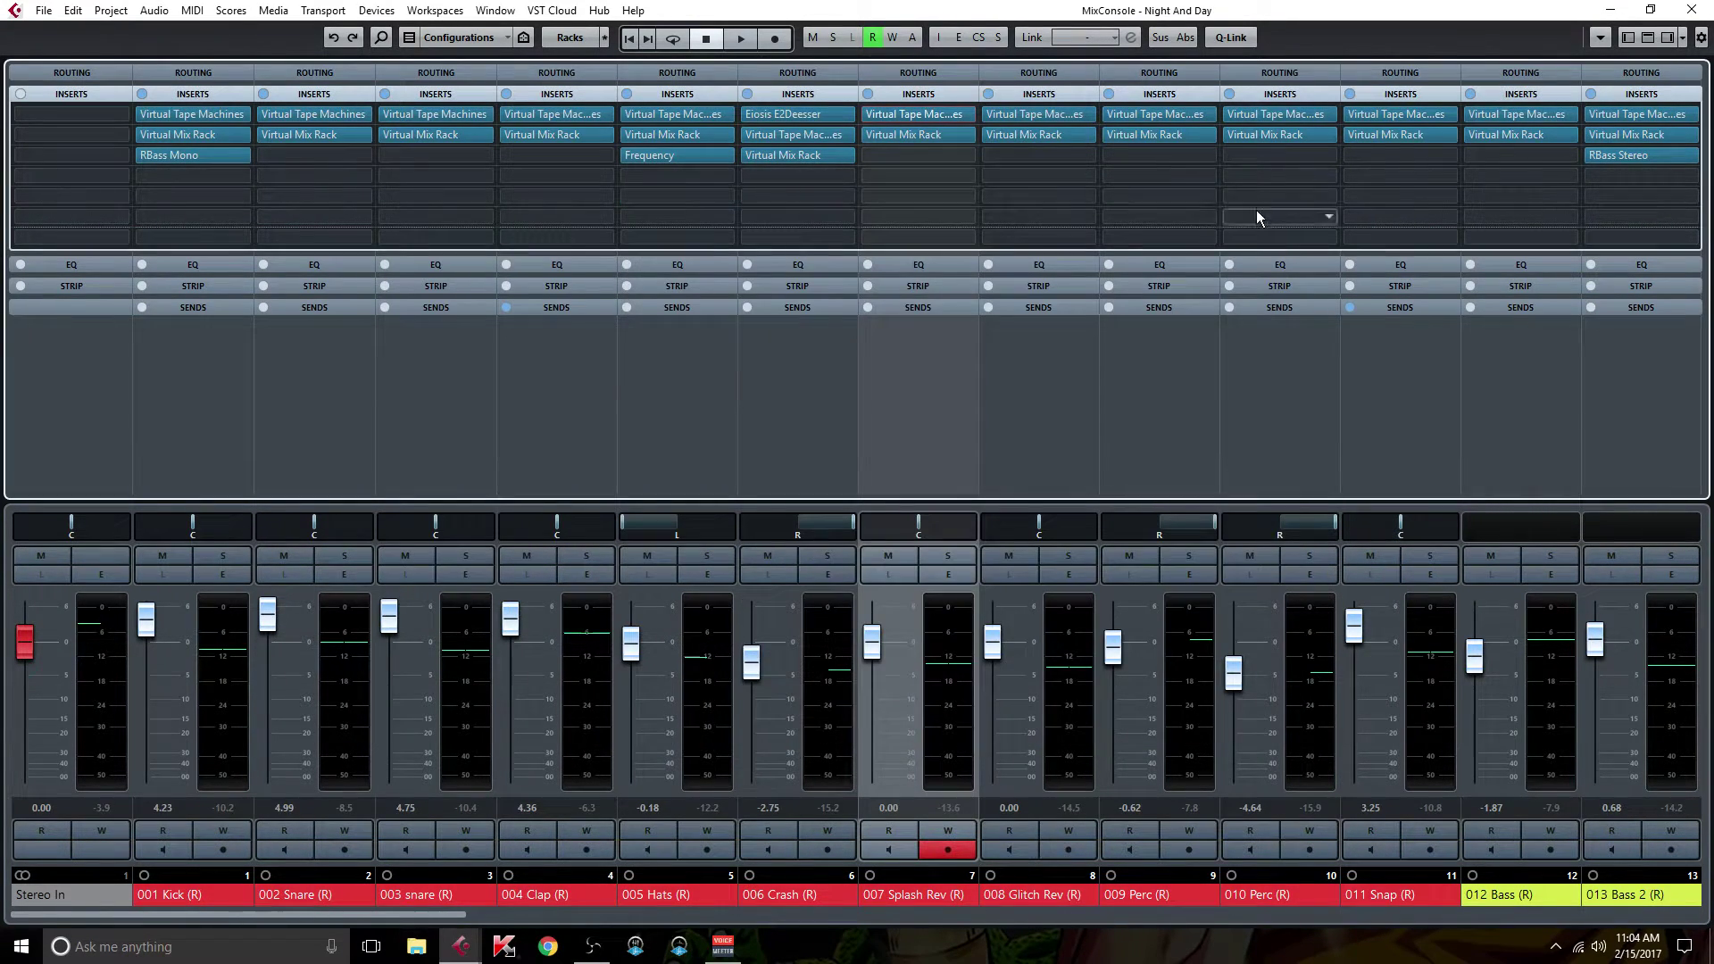
{"action": "left_click", "coordinate": [920, 140]}
{"action": "left_click", "coordinate": [923, 154]}
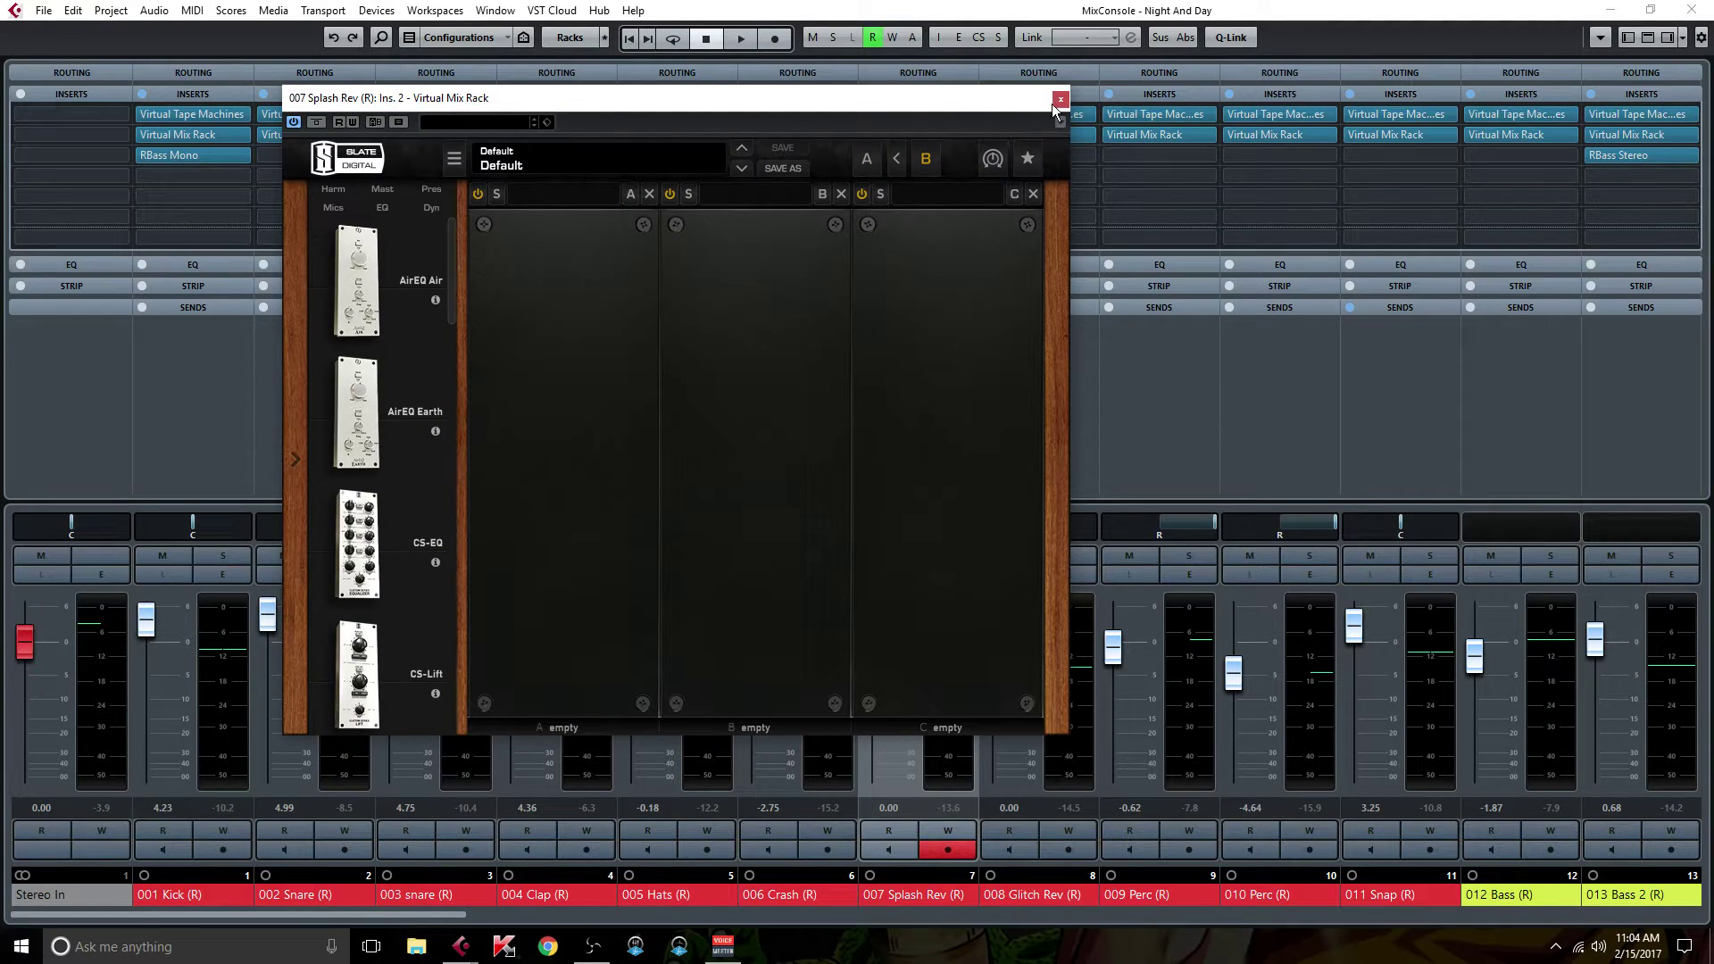
{"action": "left_click_drag", "start_coordinate": [841, 100], "coordinate": [721, 348]}
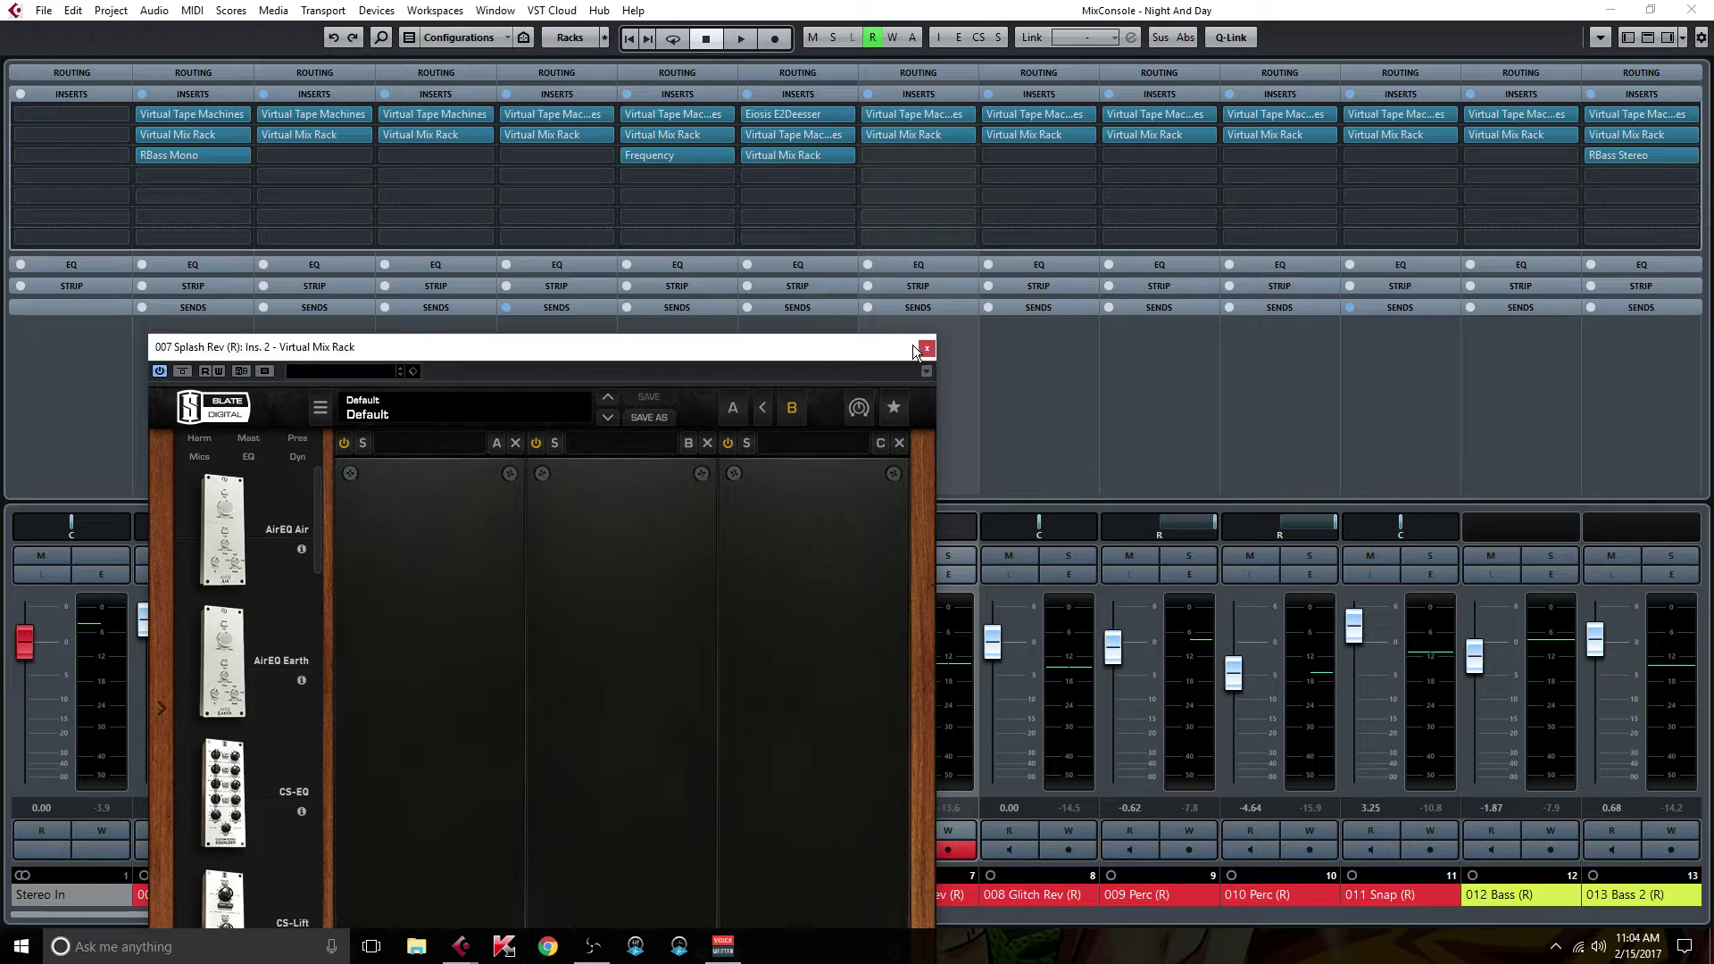
Step: Add VCC Channel to 007 Splash Rev's Virtual Mix Rack with noise reduction on, Brit N console and Group I/O off, and close the rack
{"action": "left_click_drag", "start_coordinate": [834, 356], "coordinate": [1051, 75]}
{"action": "scroll", "coordinate": [490, 501], "scroll_direction": "down", "scroll_amount": 10}
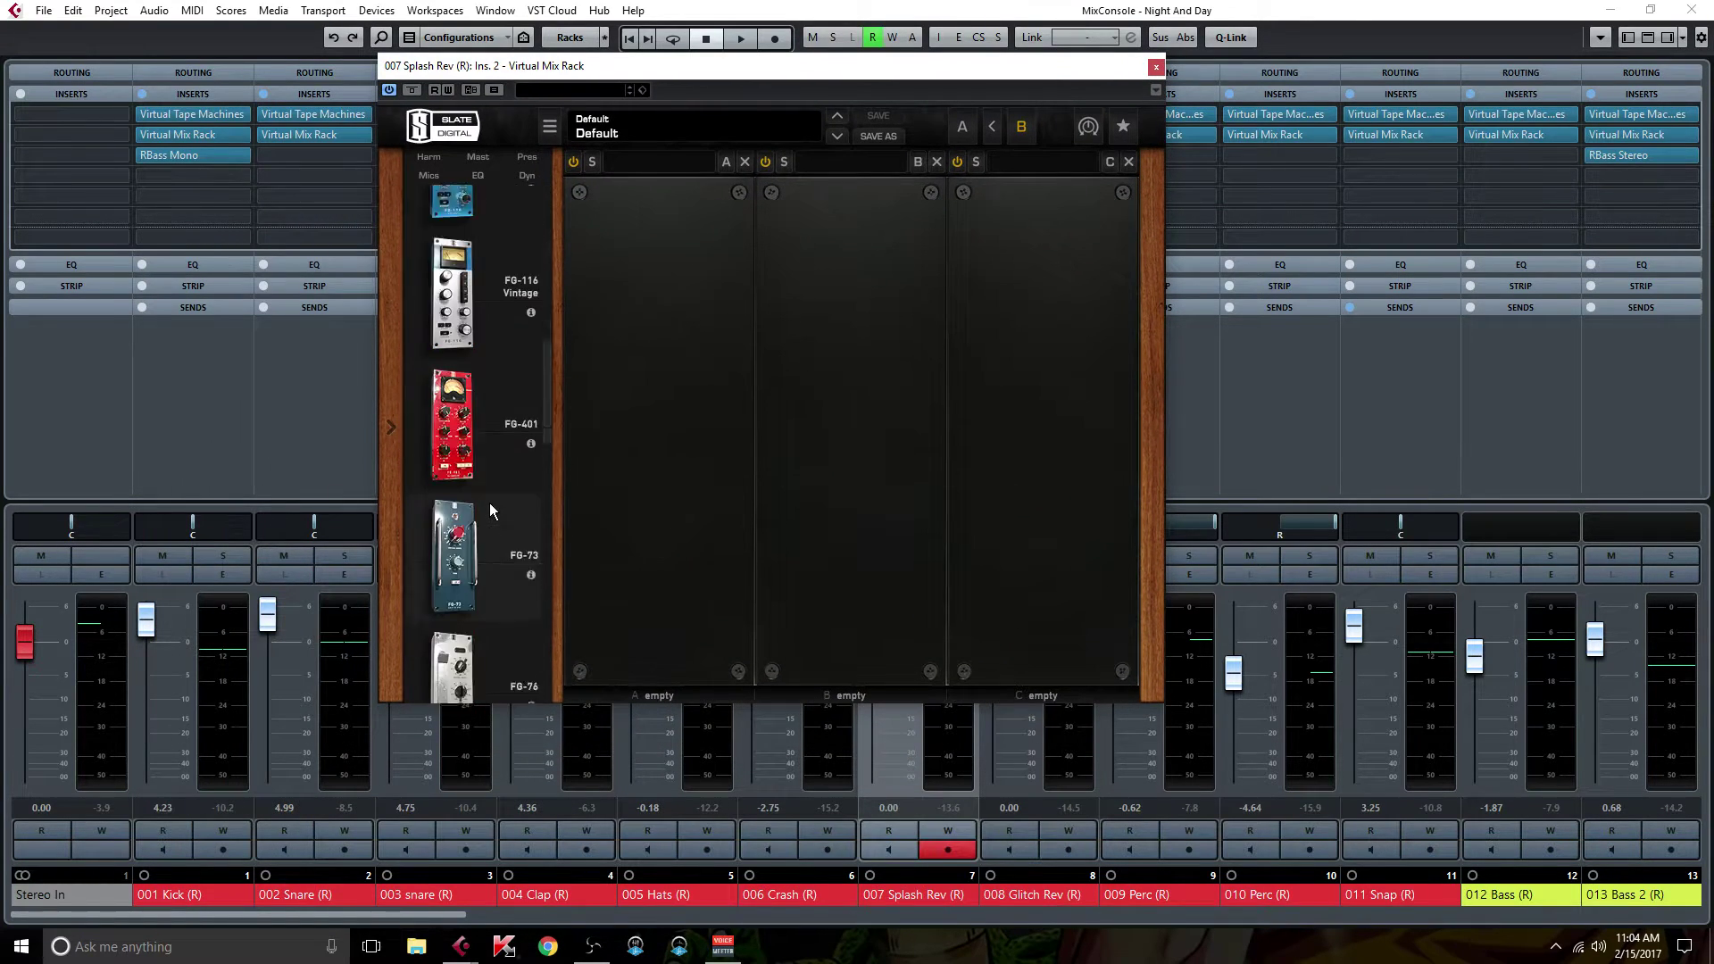
{"action": "left_click_drag", "start_coordinate": [455, 375], "coordinate": [661, 533]}
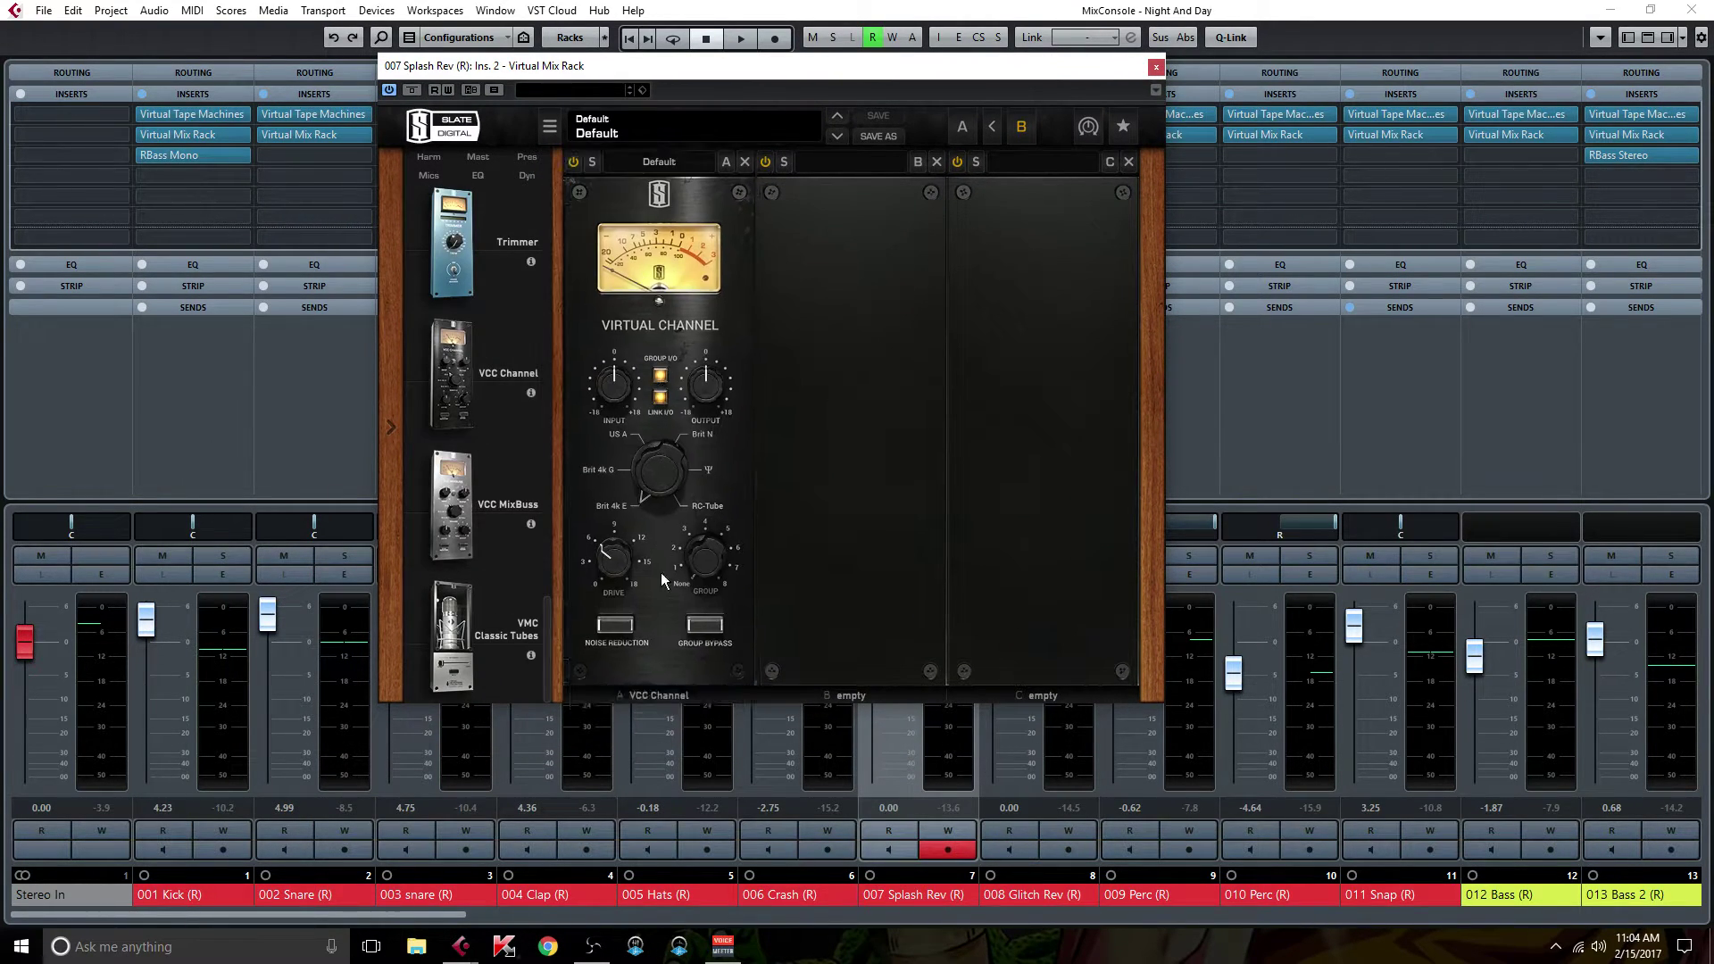
{"action": "left_click", "coordinate": [625, 630]}
{"action": "left_click", "coordinate": [703, 436]}
{"action": "left_click", "coordinate": [662, 380]}
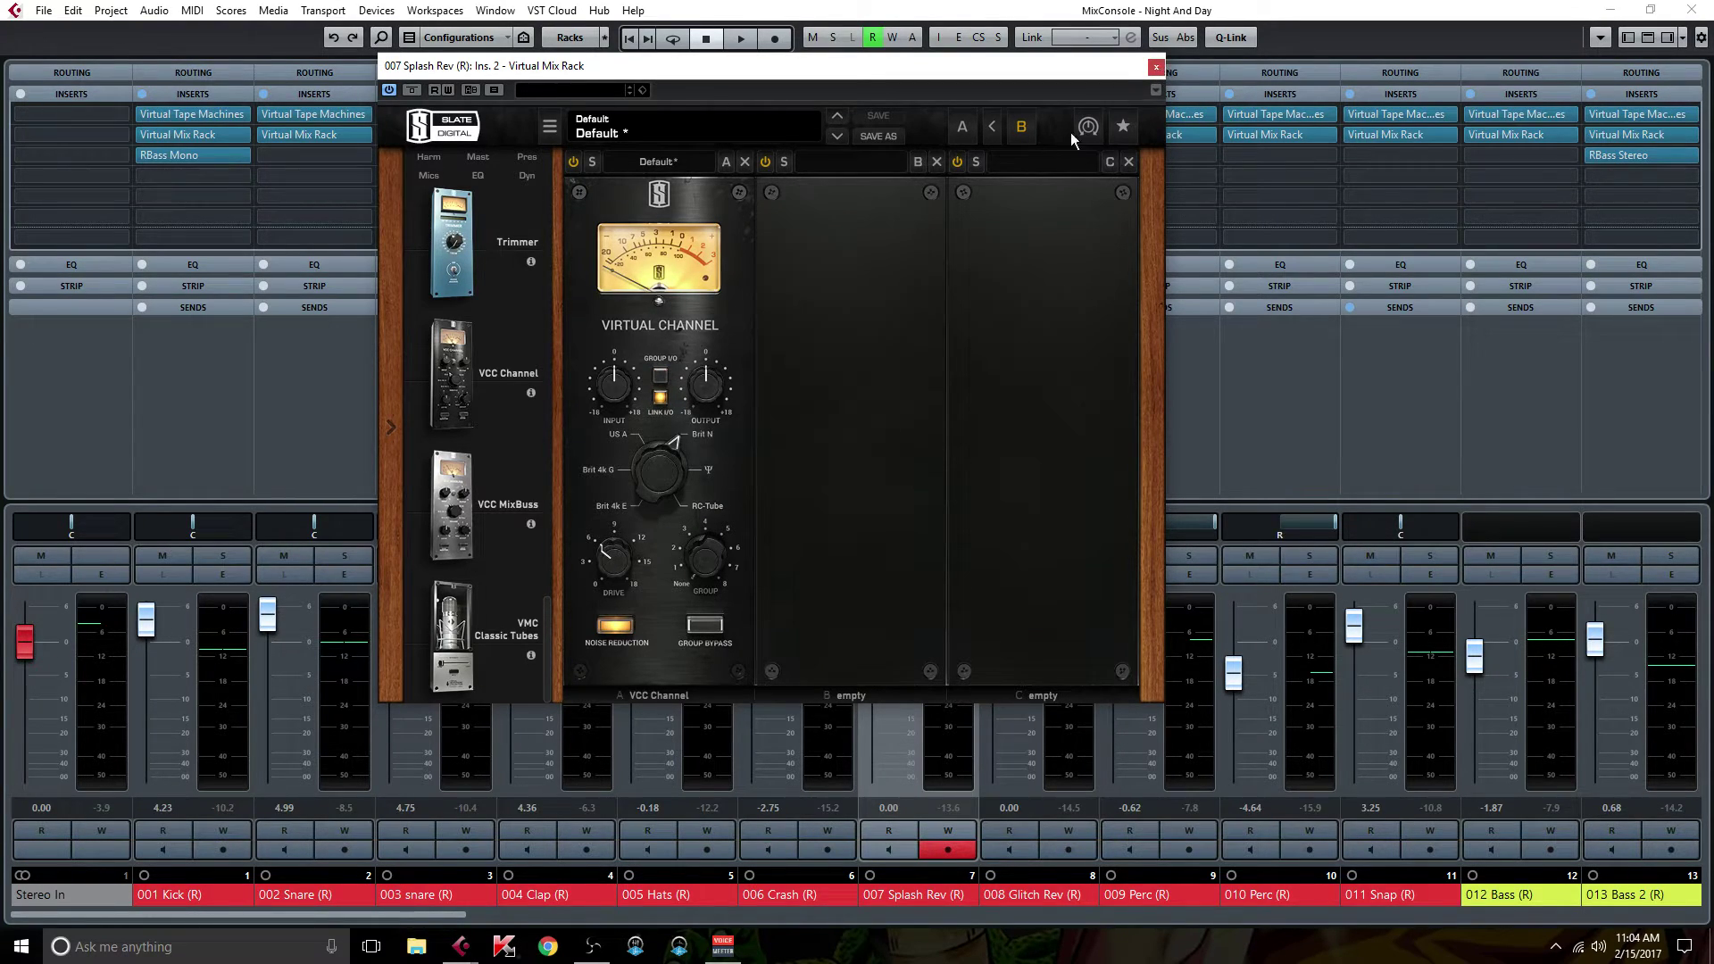
{"action": "left_click", "coordinate": [1155, 68]}
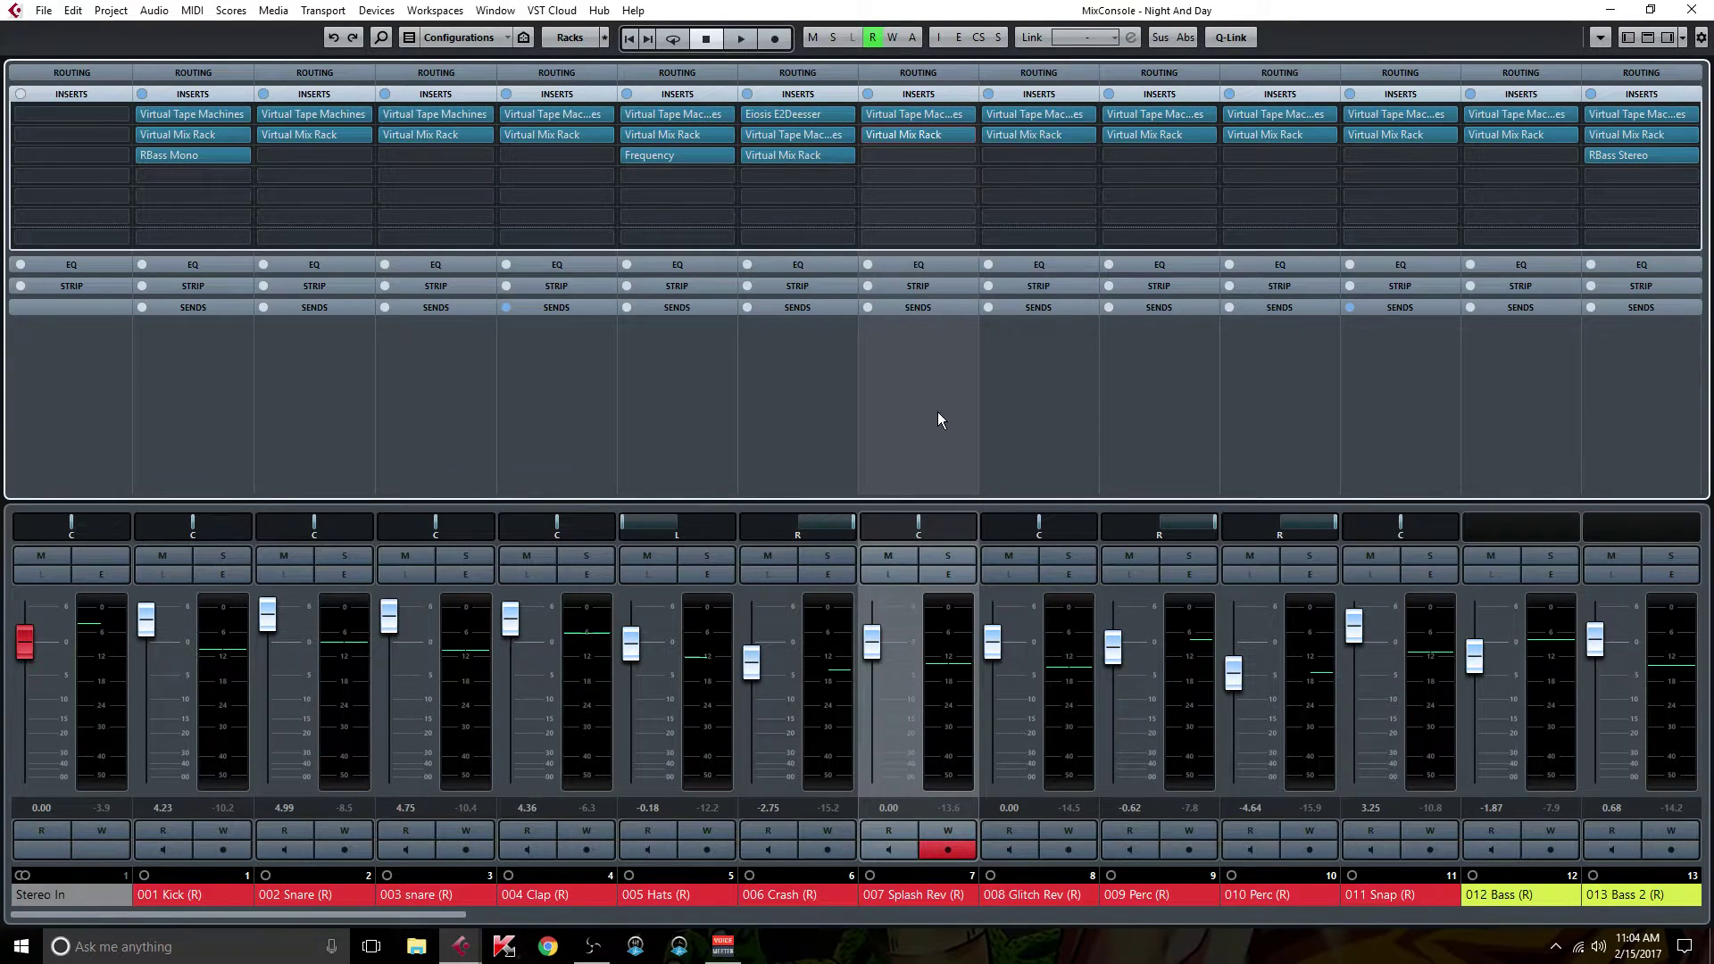
Step: Inspect the VCC Channel, CS-Lift and FG-Bomber modules in 008 Glitch Rev's Virtual Mix Rack, and close the plug-in
{"action": "left_click", "coordinate": [1044, 368]}
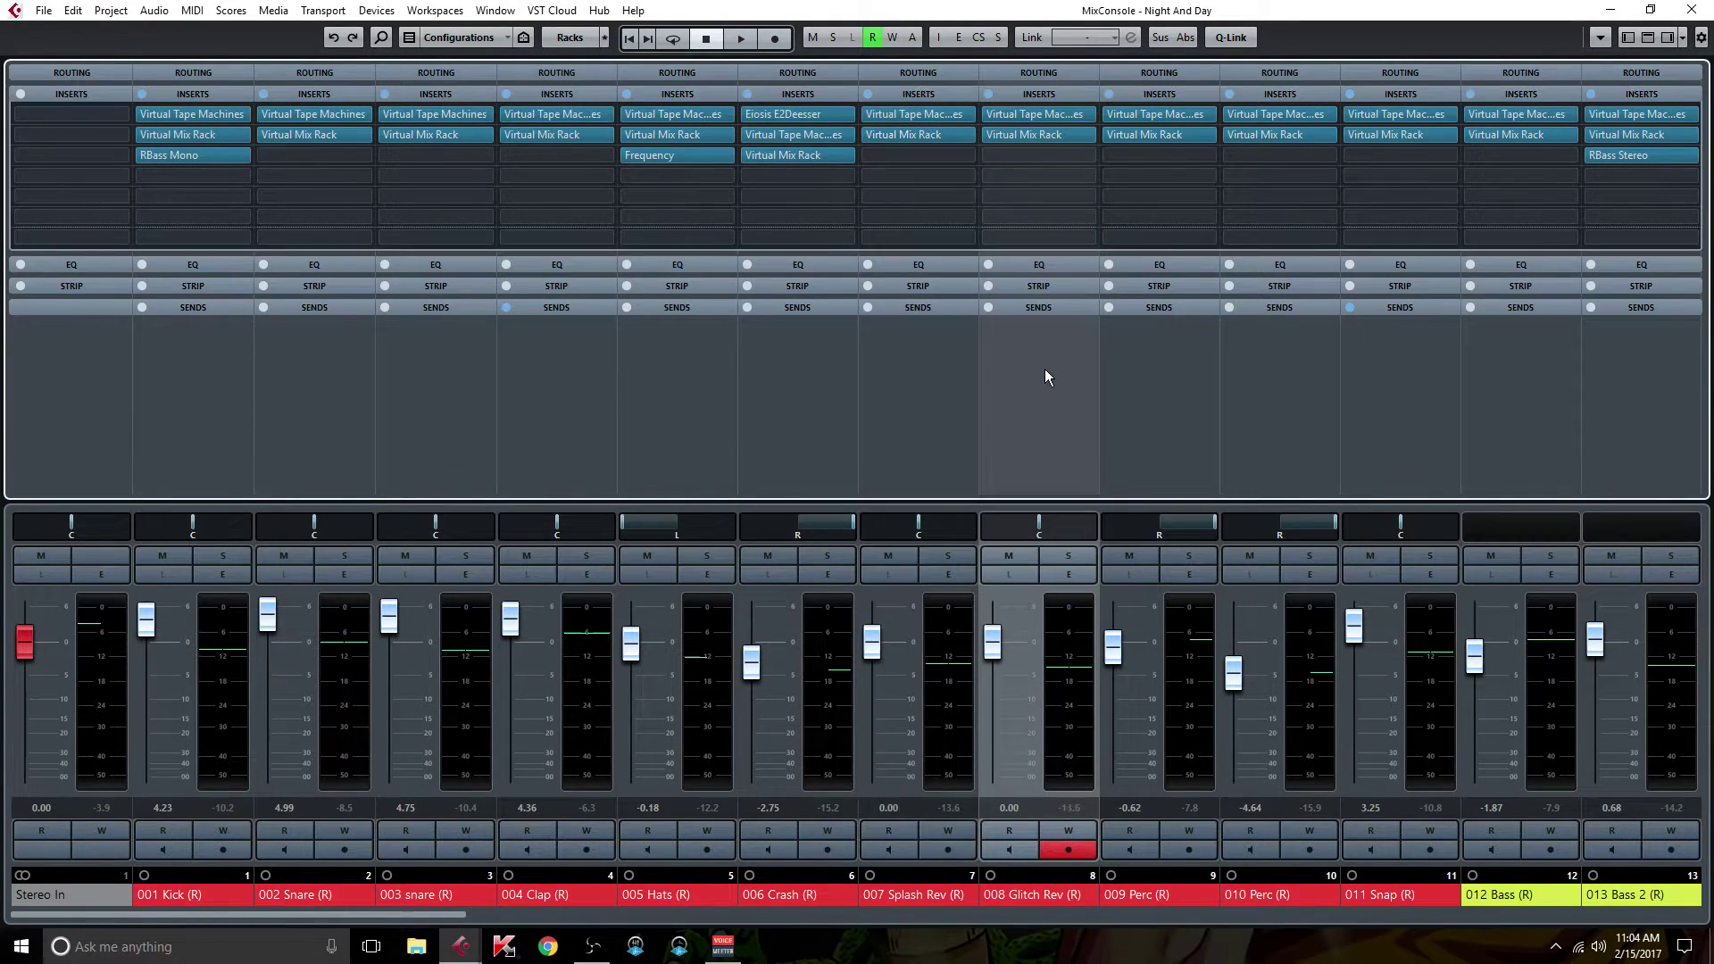
{"action": "left_click", "coordinate": [1041, 133]}
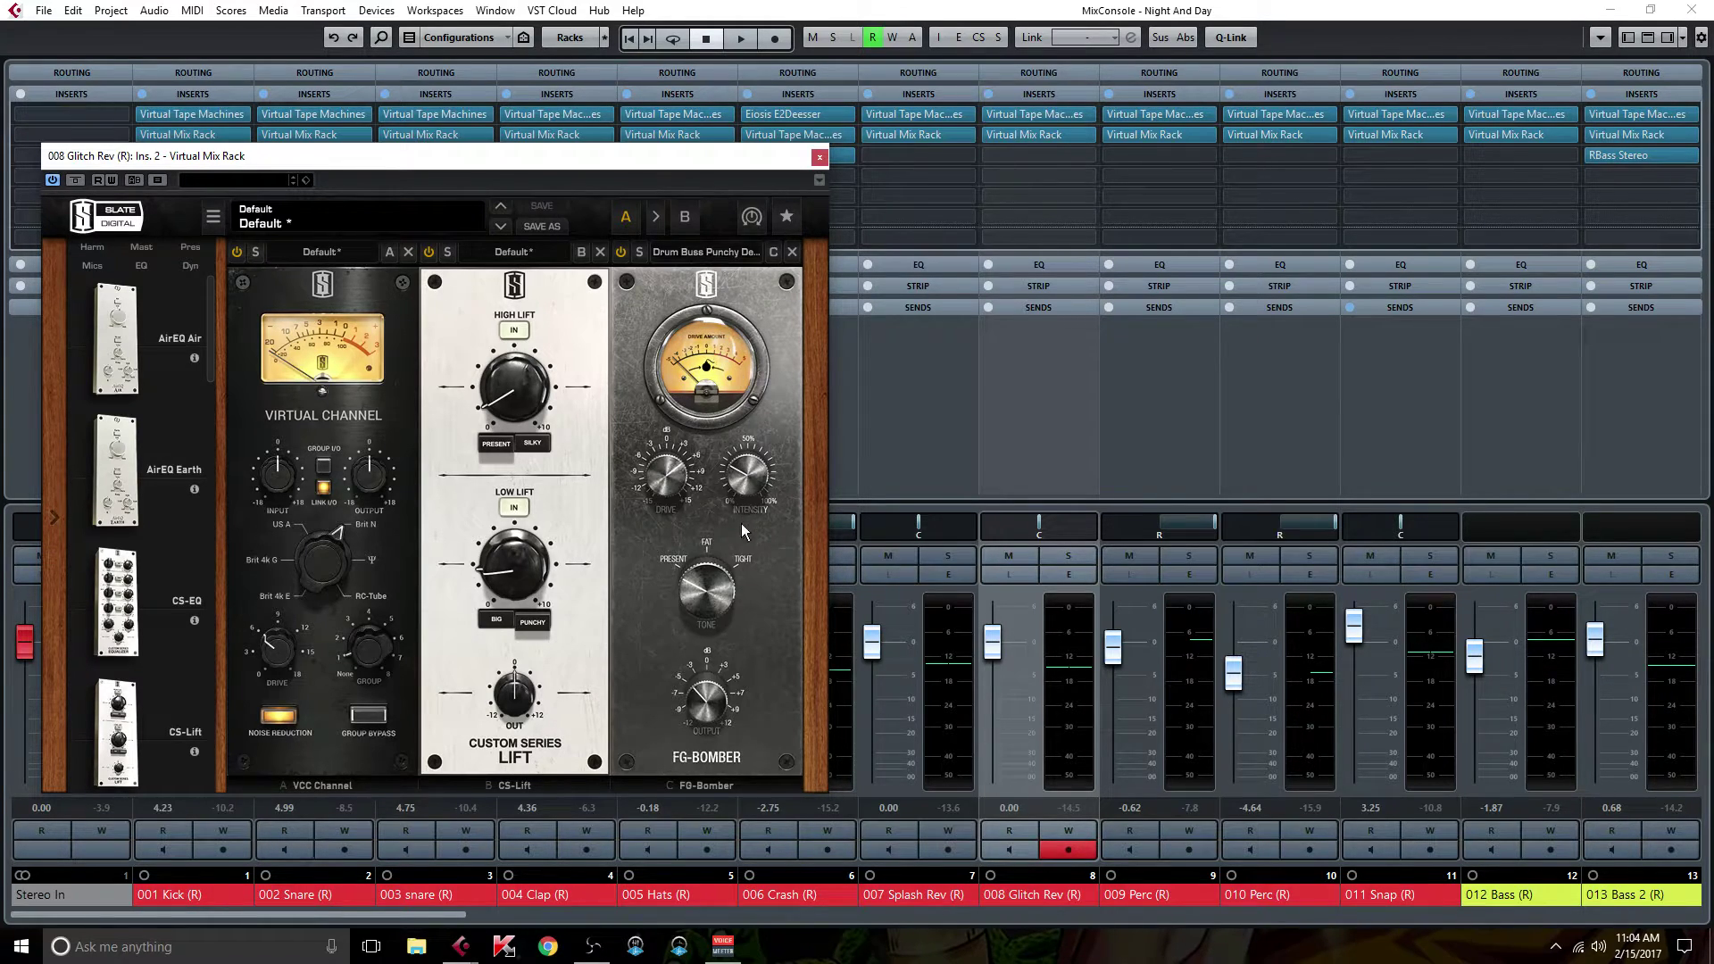
{"action": "left_click", "coordinate": [818, 159]}
{"action": "left_click", "coordinate": [817, 160]}
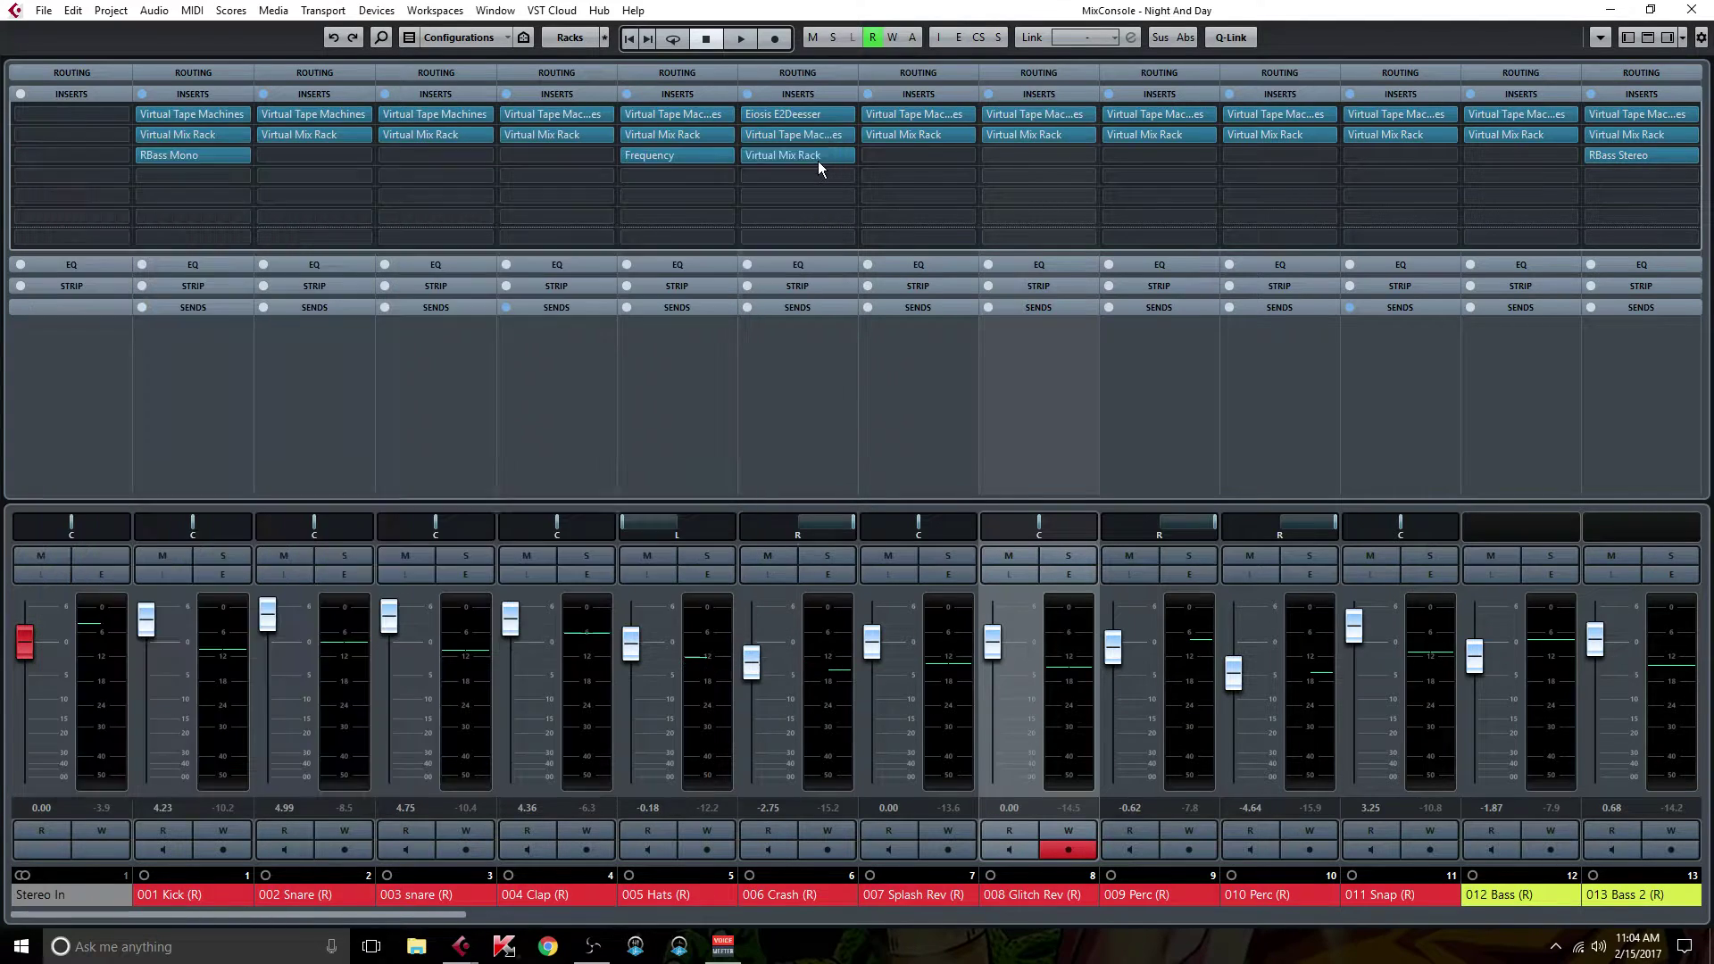
Step: Examine the Custom Series Equalizer bands and FG-401 compressor settings in 009 Perc's Virtual Mix Rack, and close the plug-in
{"action": "left_click", "coordinate": [1125, 403]}
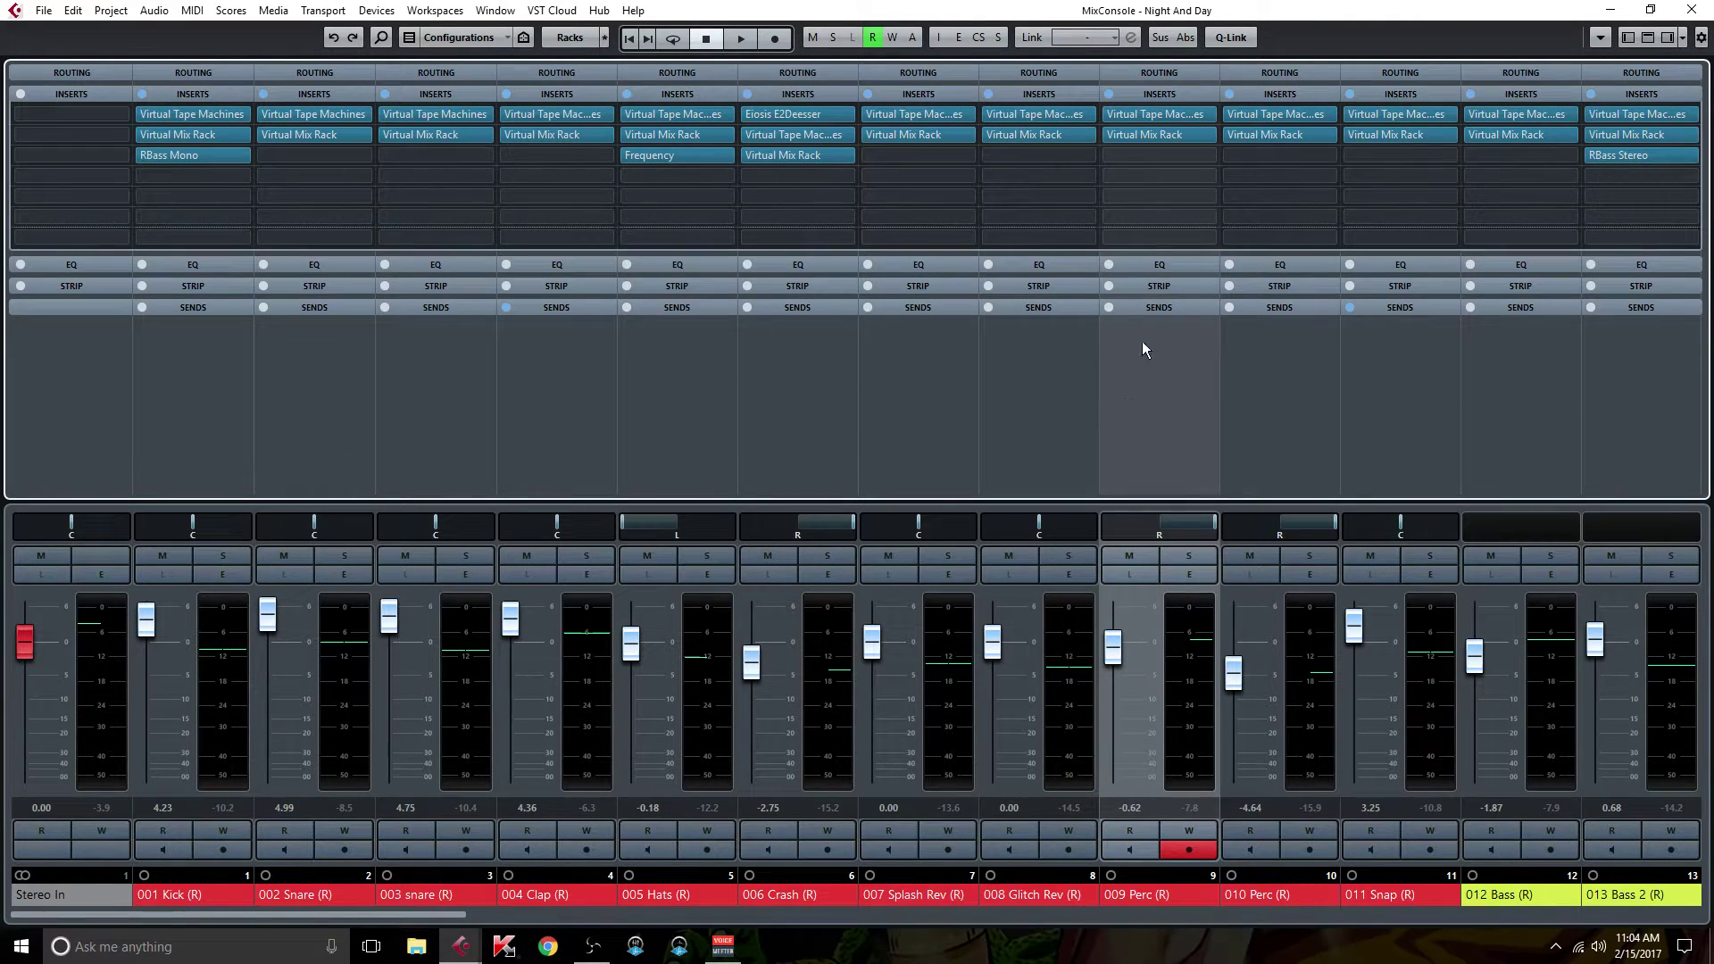
{"action": "left_click", "coordinate": [1166, 136]}
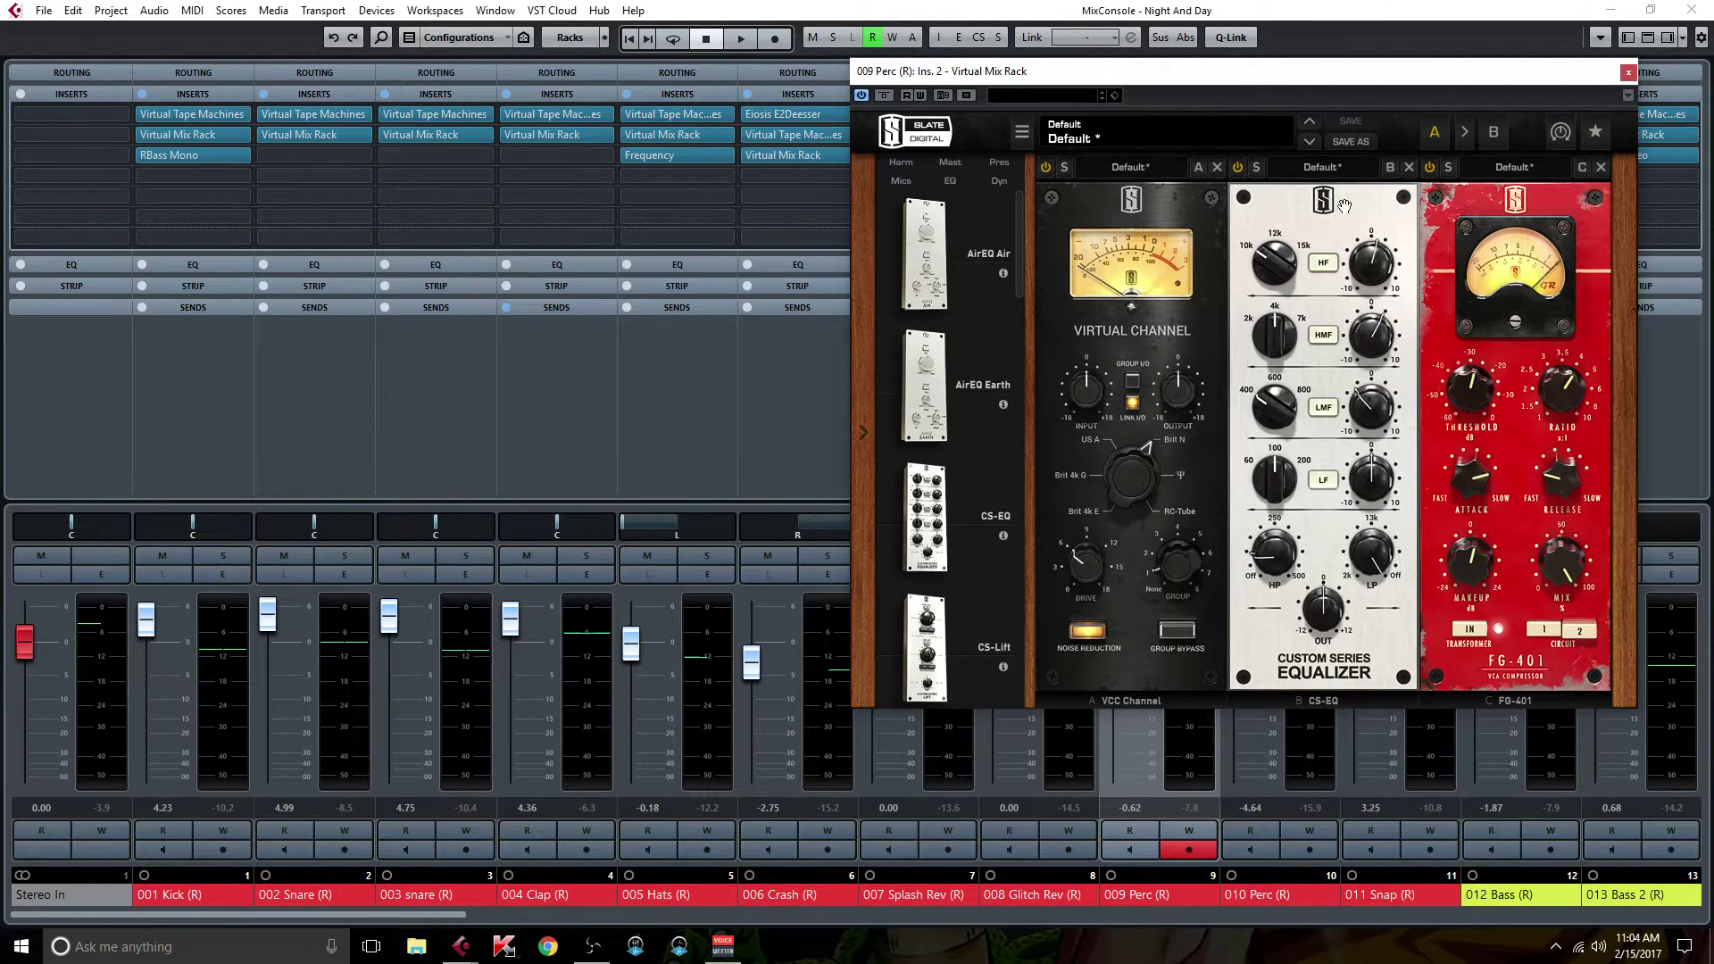
{"action": "left_click_drag", "start_coordinate": [1231, 79], "coordinate": [952, 119]}
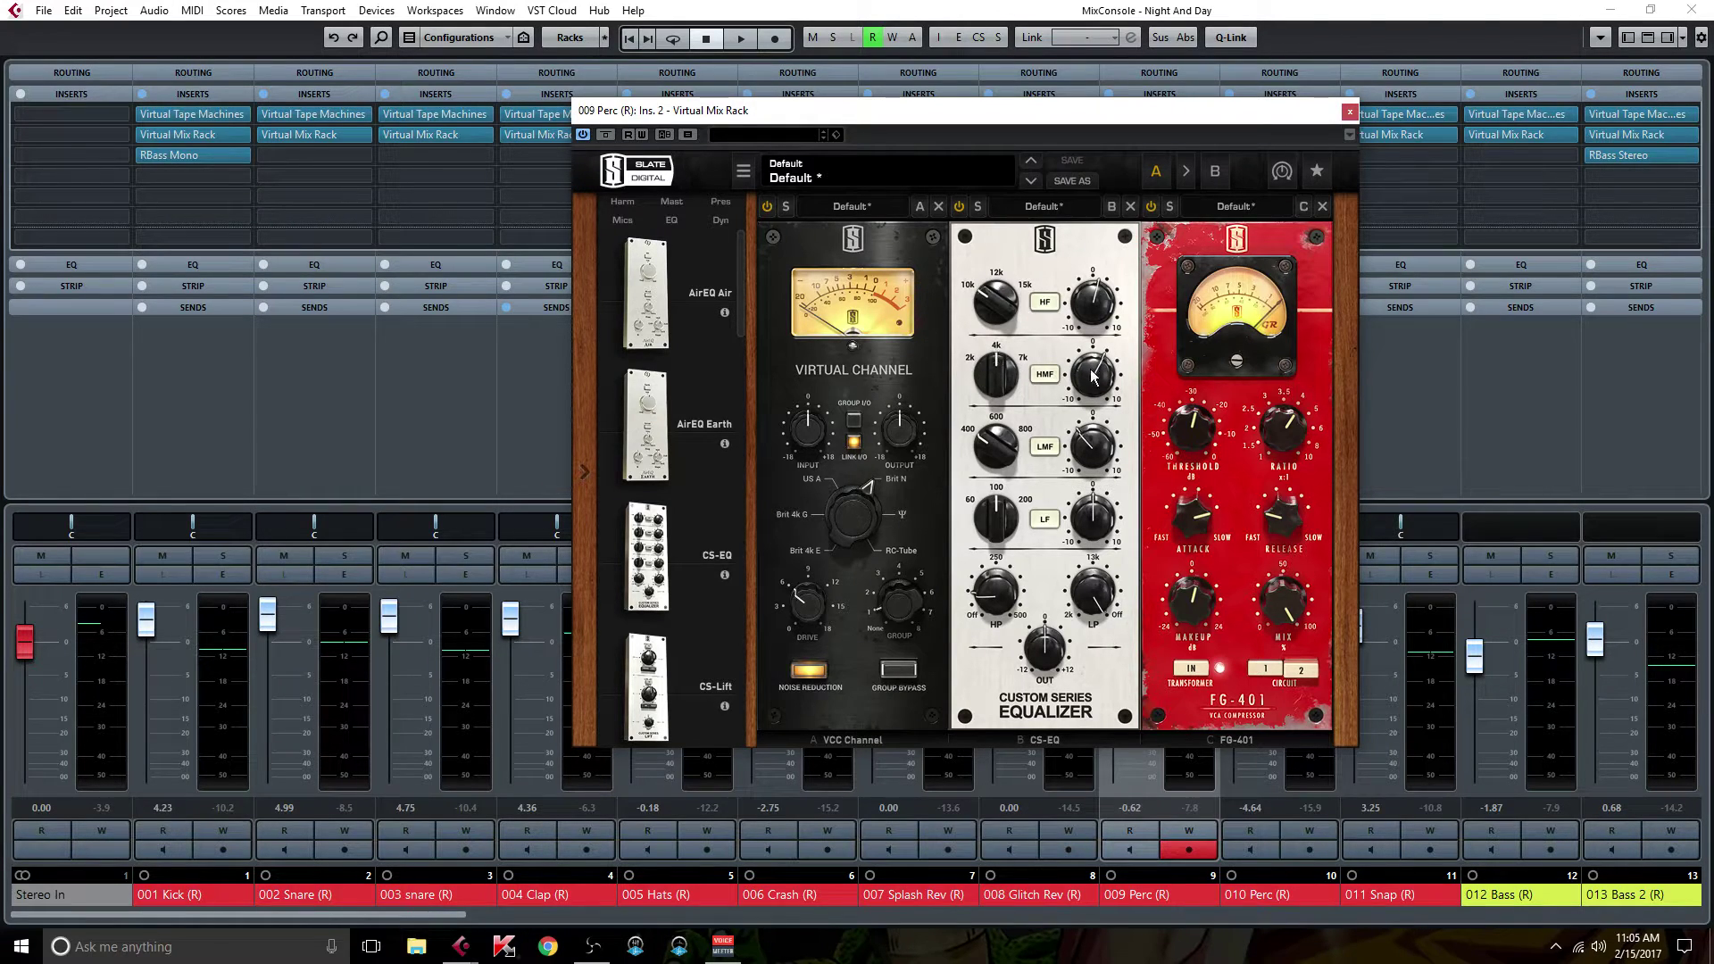
{"action": "left_click_drag", "start_coordinate": [1096, 371], "coordinate": [1097, 374]}
{"action": "mouse_move", "coordinate": [1000, 300]}
{"action": "mouse_move", "coordinate": [1084, 304]}
{"action": "left_click_drag", "start_coordinate": [1165, 112], "coordinate": [1106, 88]}
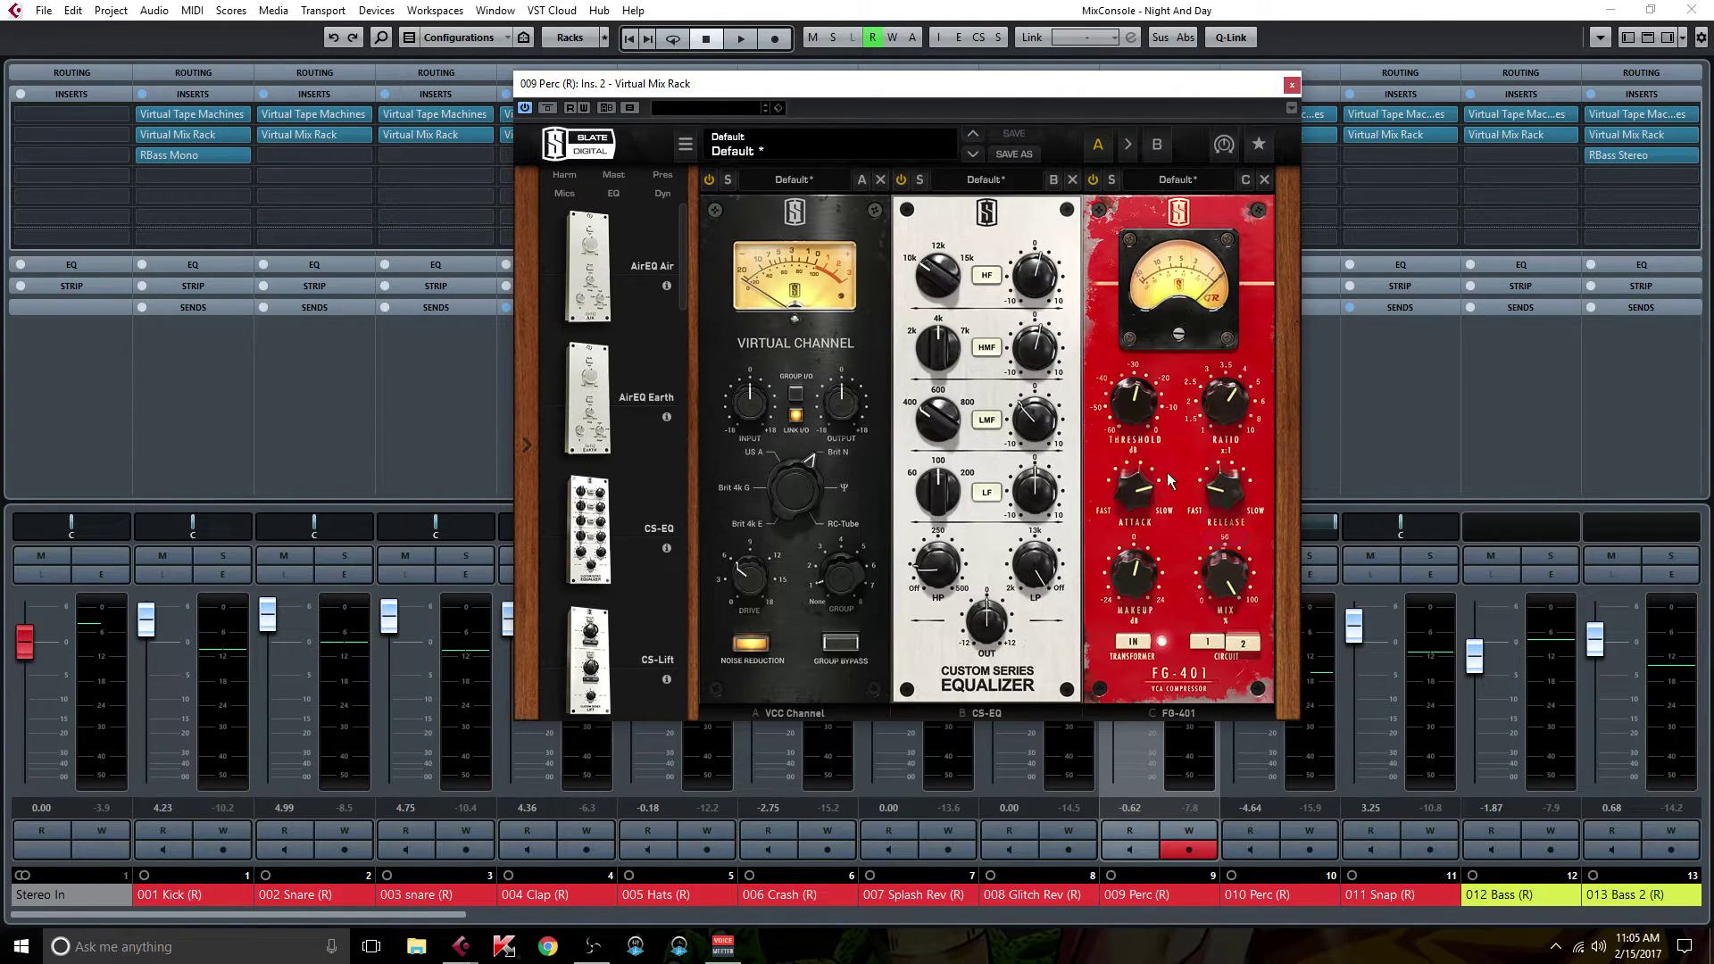
{"action": "left_click", "coordinate": [1291, 85]}
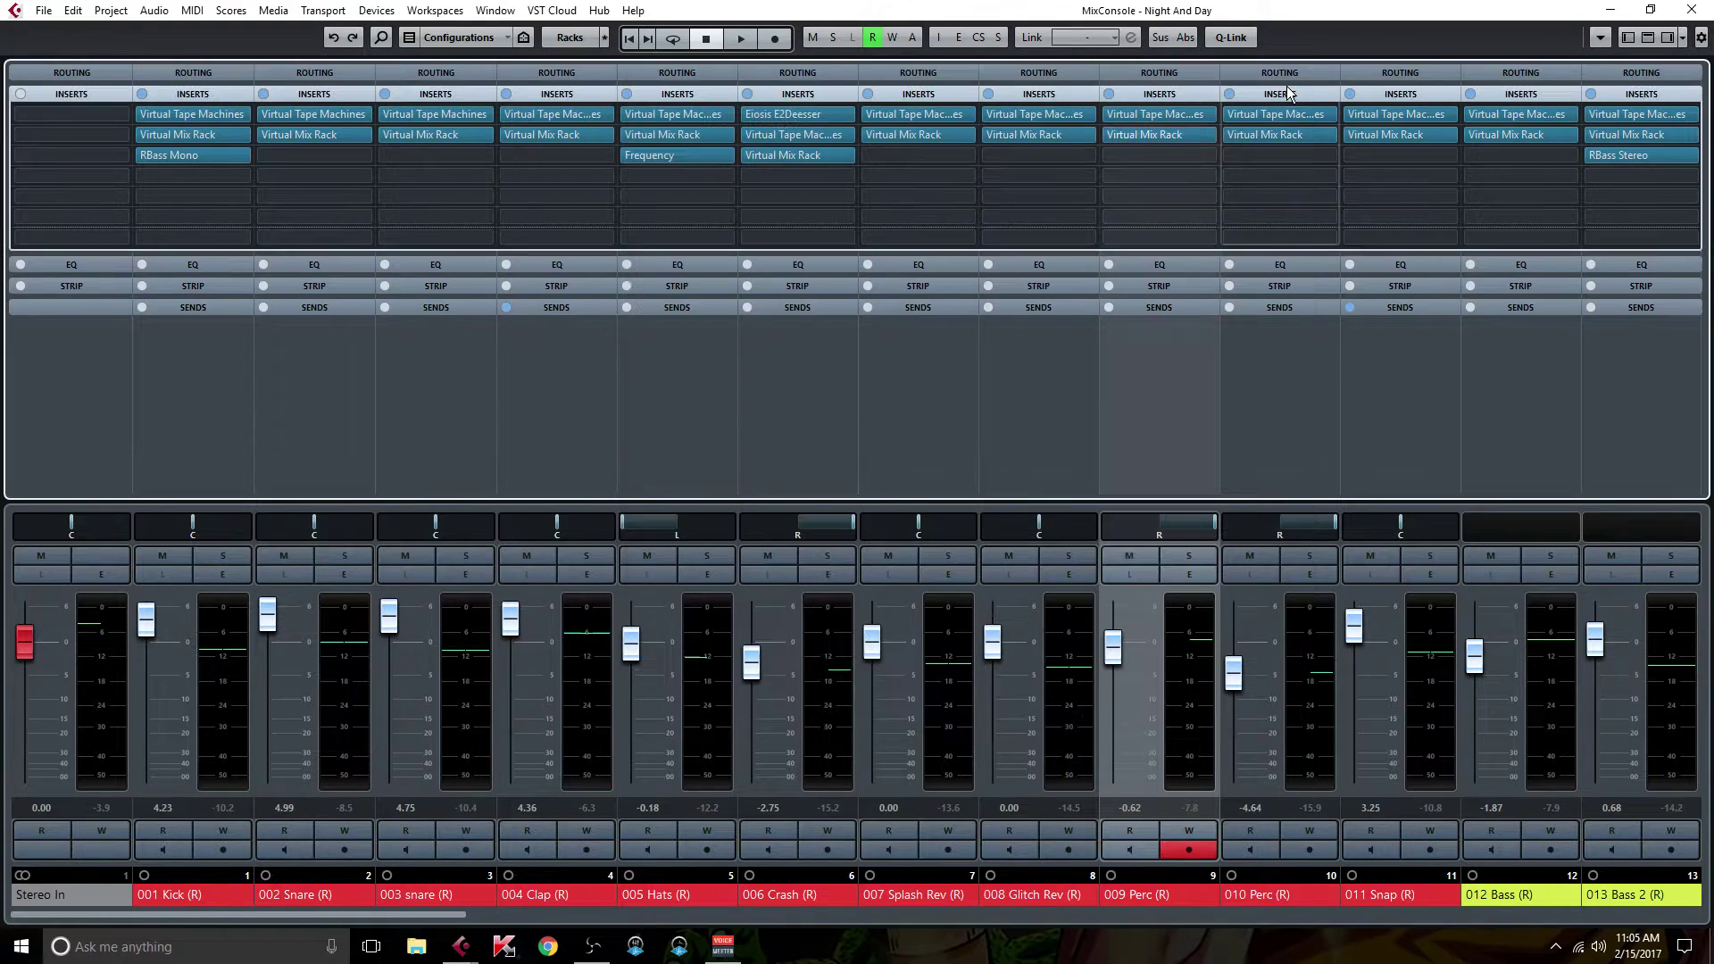
Step: Inspect the FG-73 virtual drive and Custom Series Lift settings in 010 Perc's Virtual Mix Rack, and close the plug-in
{"action": "left_click", "coordinate": [1268, 416]}
{"action": "left_click", "coordinate": [1279, 132]}
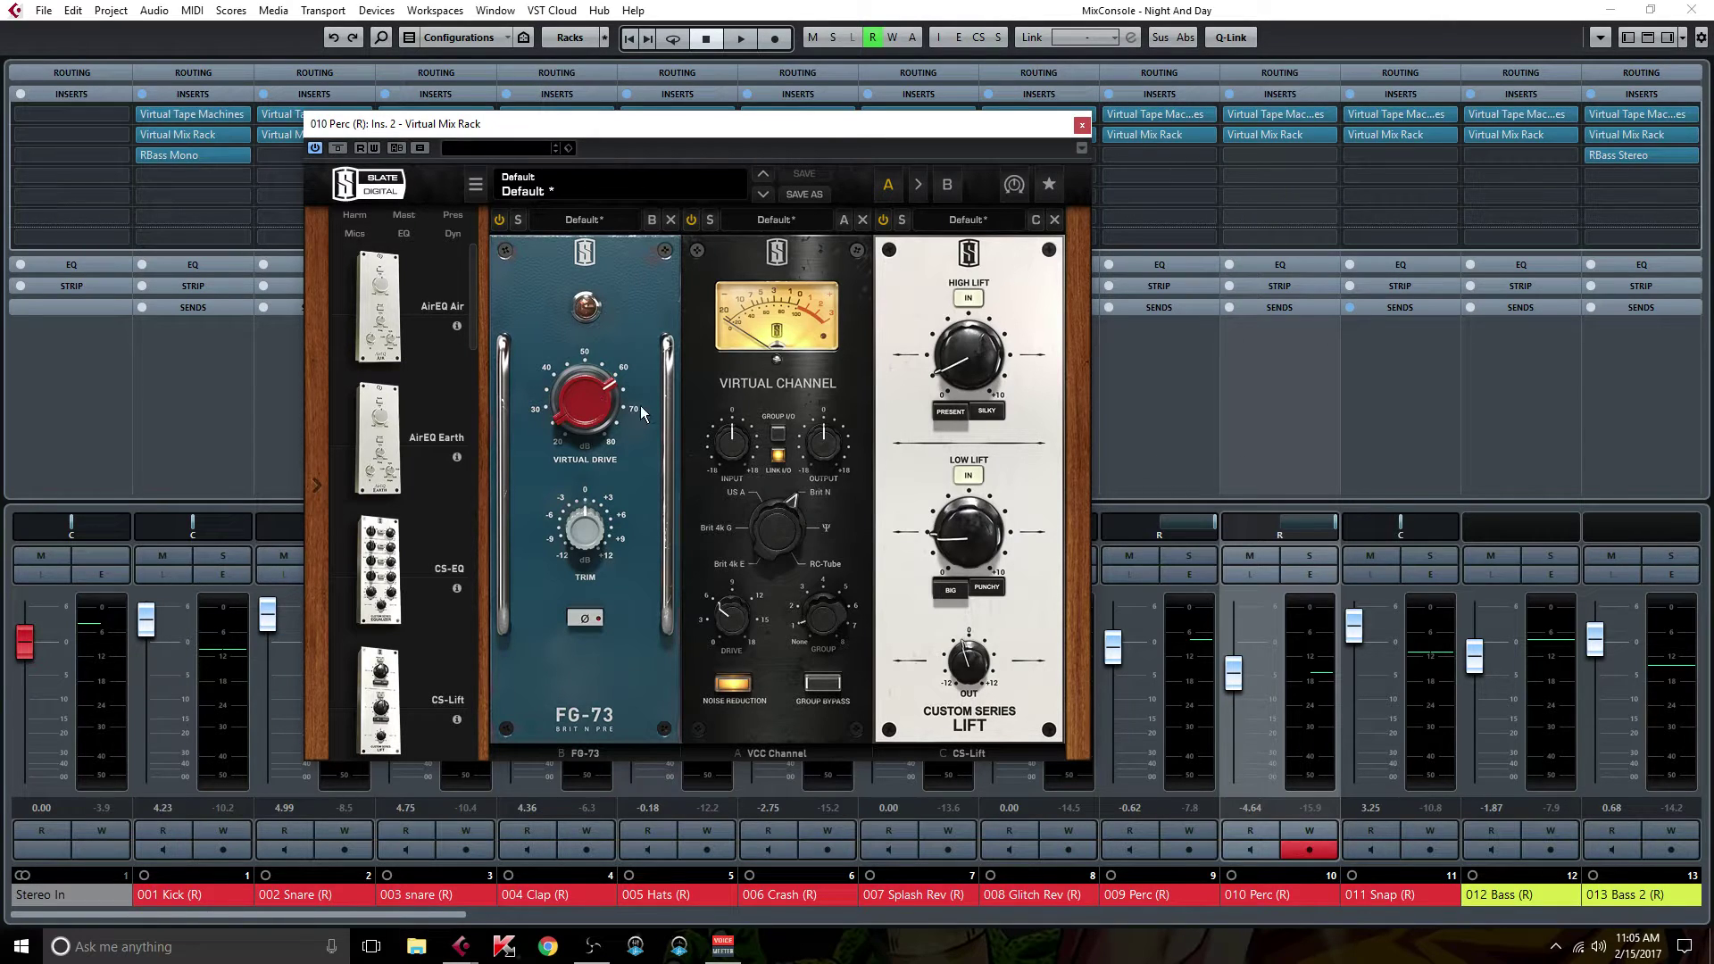
{"action": "mouse_move", "coordinate": [614, 410]}
{"action": "mouse_move", "coordinate": [971, 538]}
{"action": "left_click", "coordinate": [1080, 126]}
Step: Inspect the VCC Channel settings in 011 Snap's Virtual Mix Rack, and close the plug-in
{"action": "left_click", "coordinate": [1416, 388]}
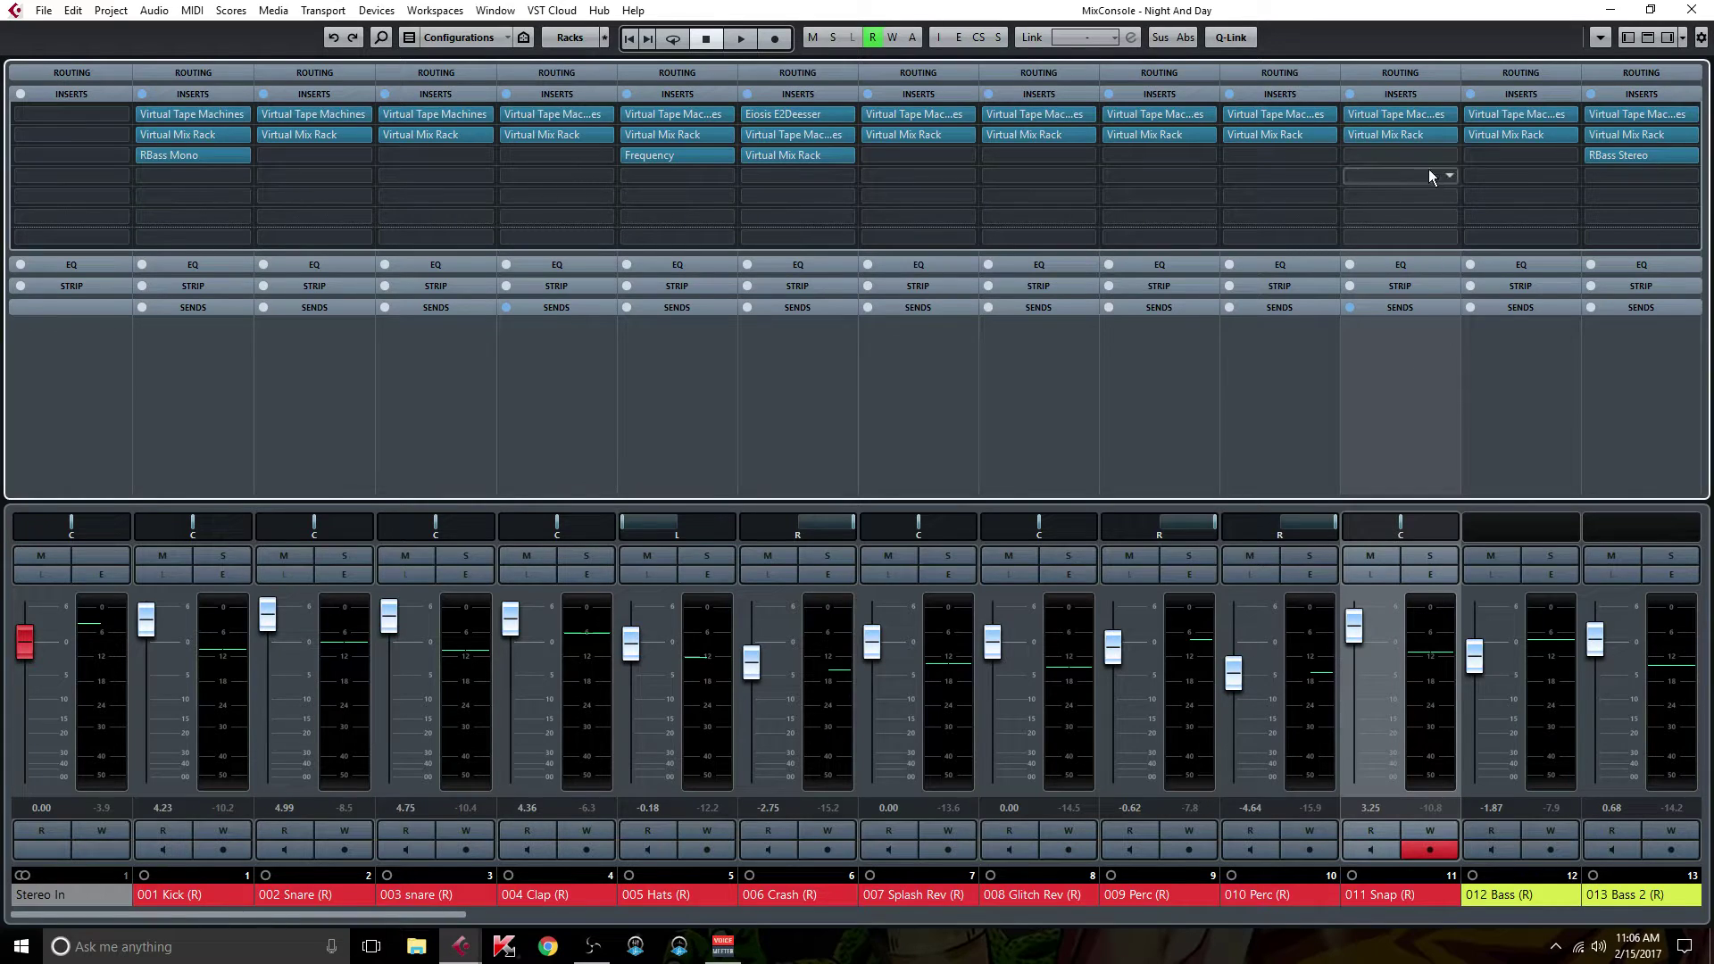
{"action": "left_click", "coordinate": [1404, 134]}
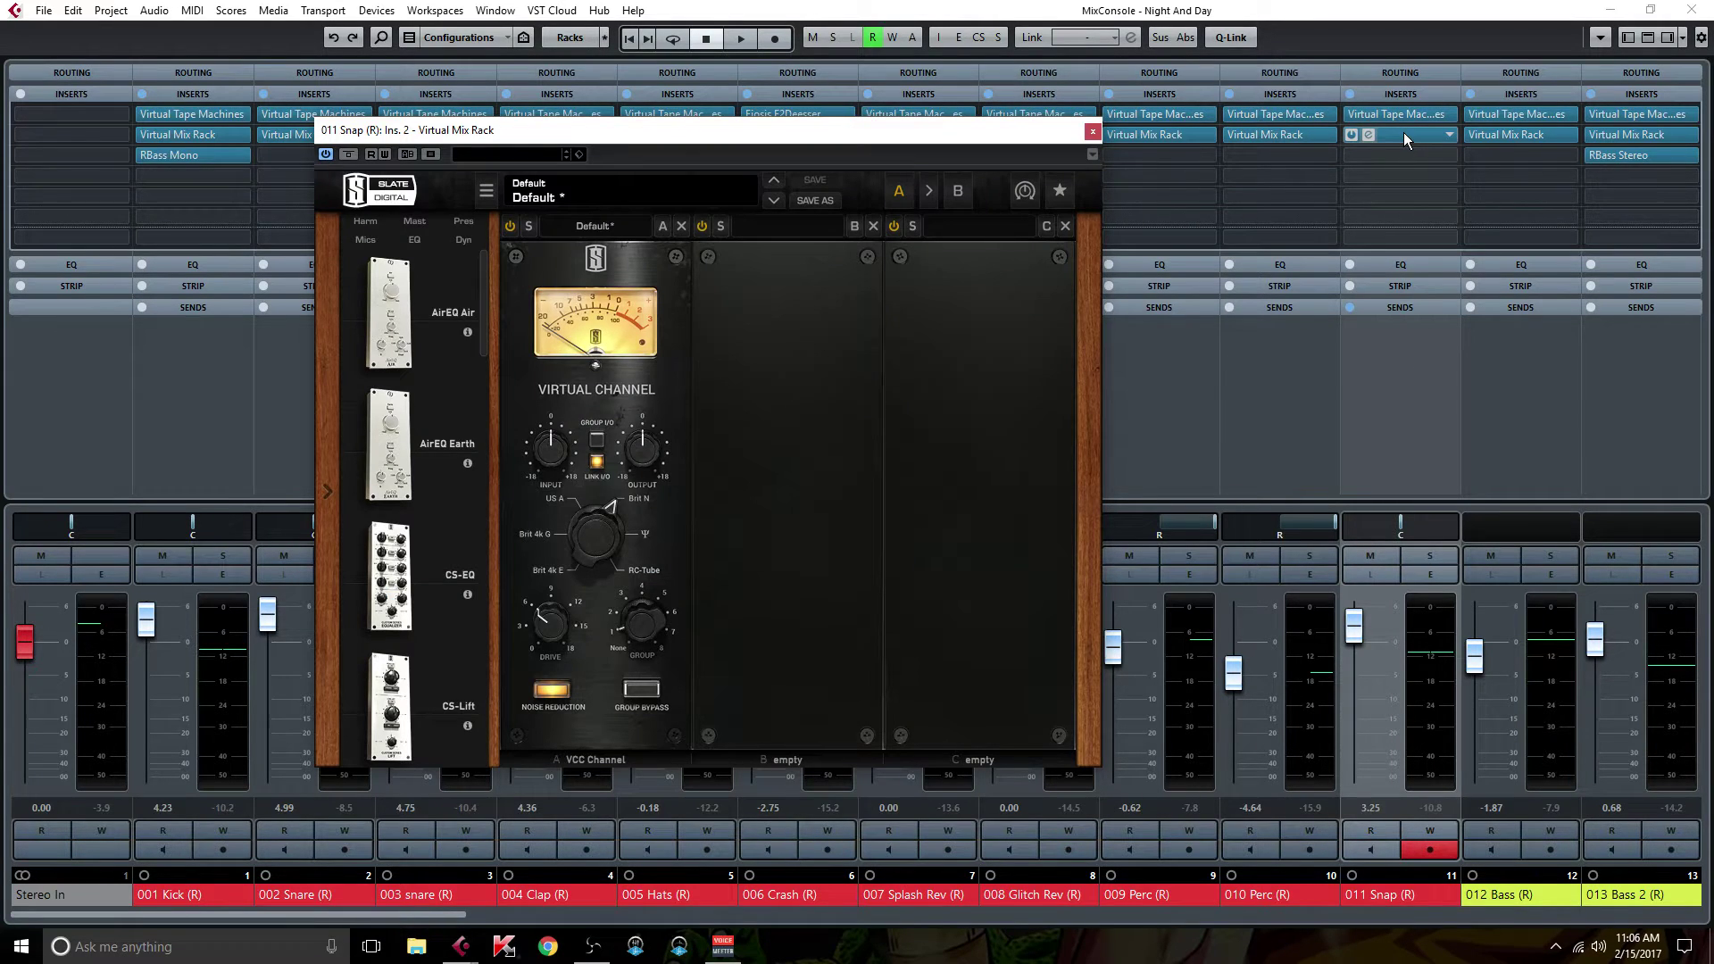
{"action": "left_click", "coordinate": [1091, 133]}
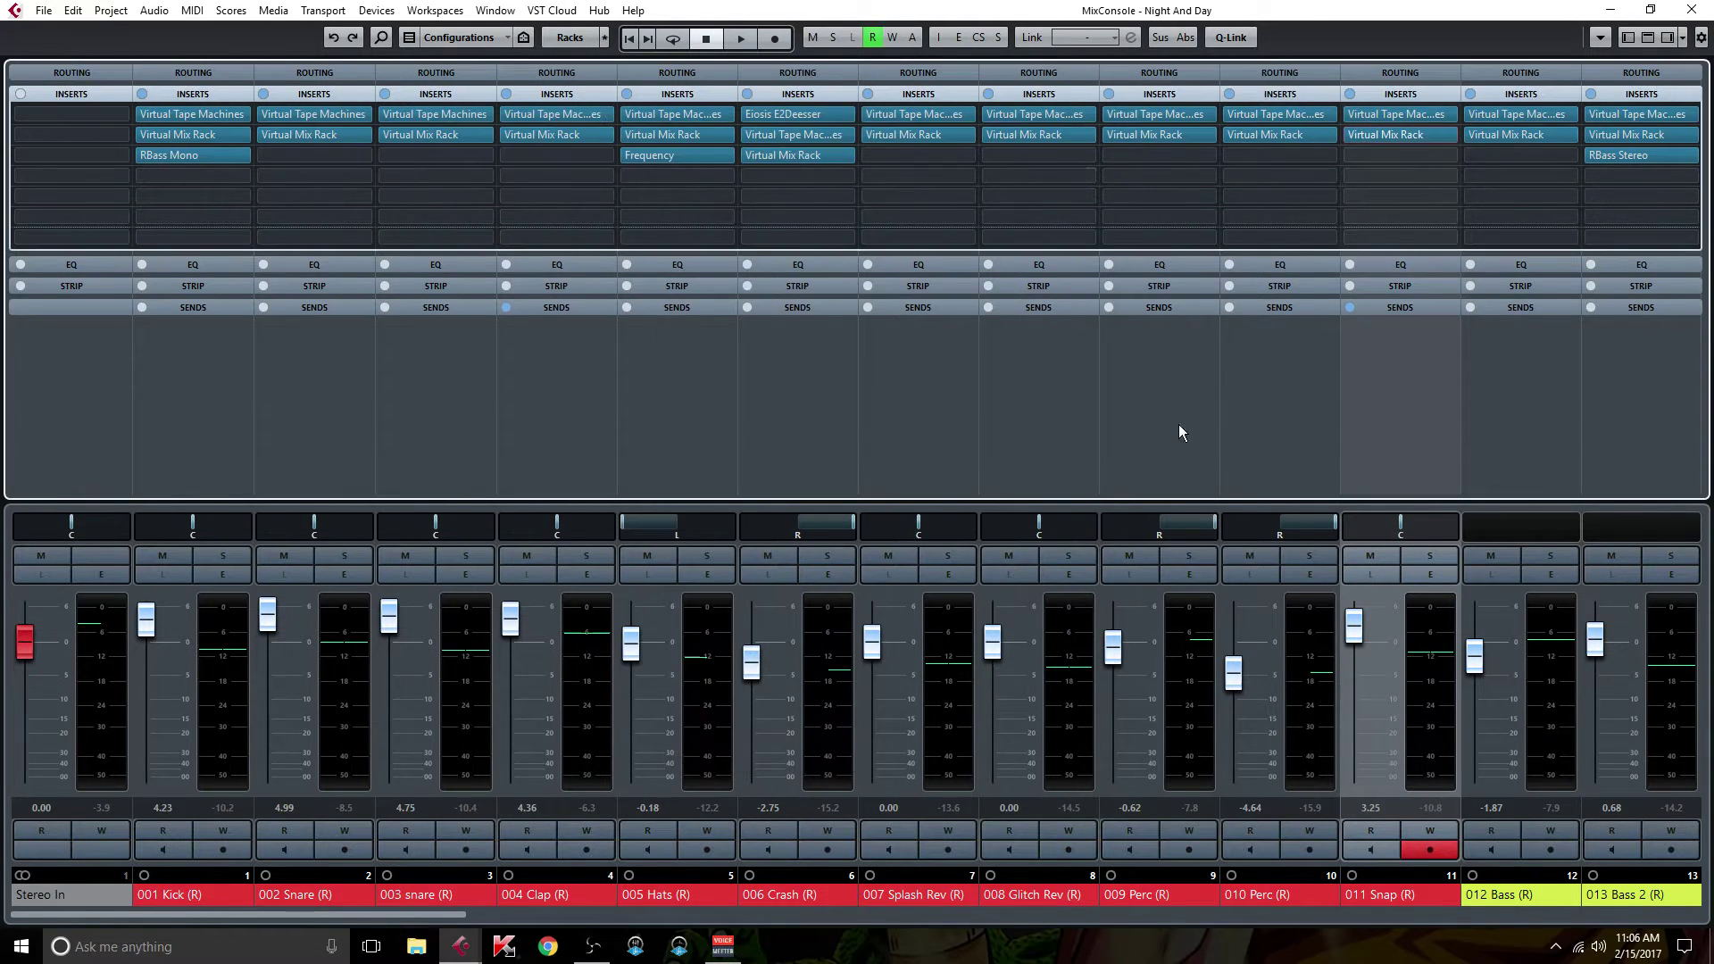
Step: Expand the sends rack, inspect VerbSuite Classics and the send level on 011 Snap's Clap Verb send, and collapse the rack
{"action": "left_click", "coordinate": [1389, 307]}
{"action": "scroll", "coordinate": [1379, 268], "scroll_direction": "down", "scroll_amount": 2}
{"action": "right_click", "coordinate": [1375, 217]}
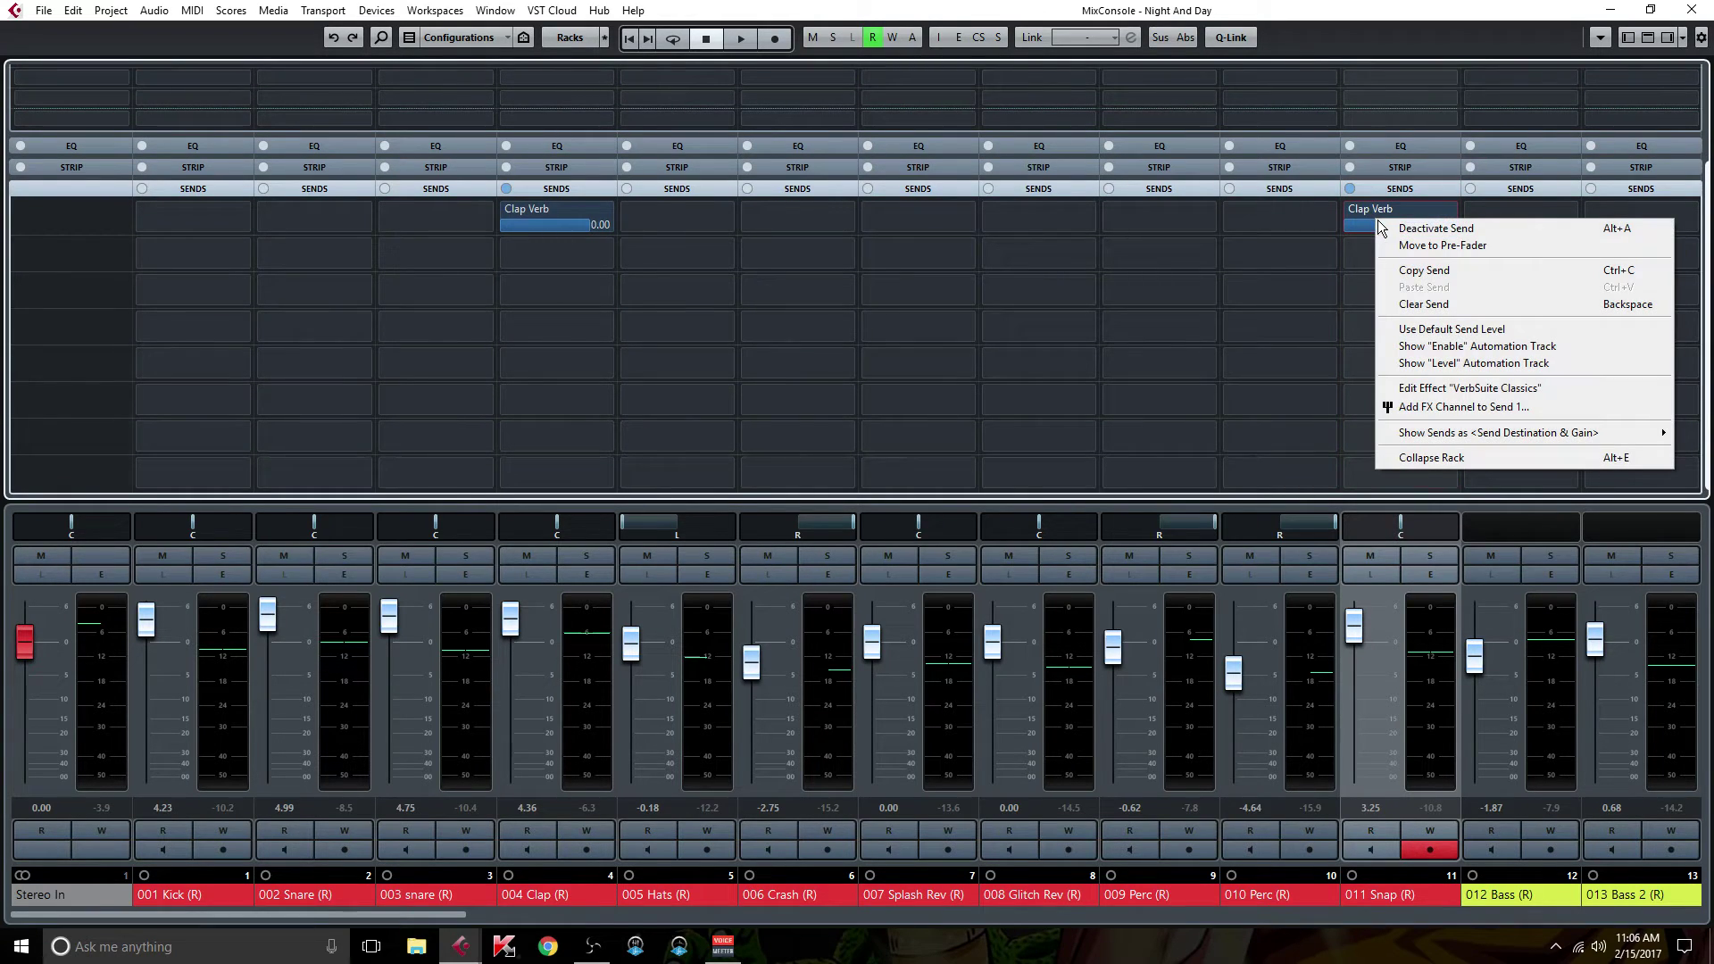
{"action": "left_click", "coordinate": [1460, 391]}
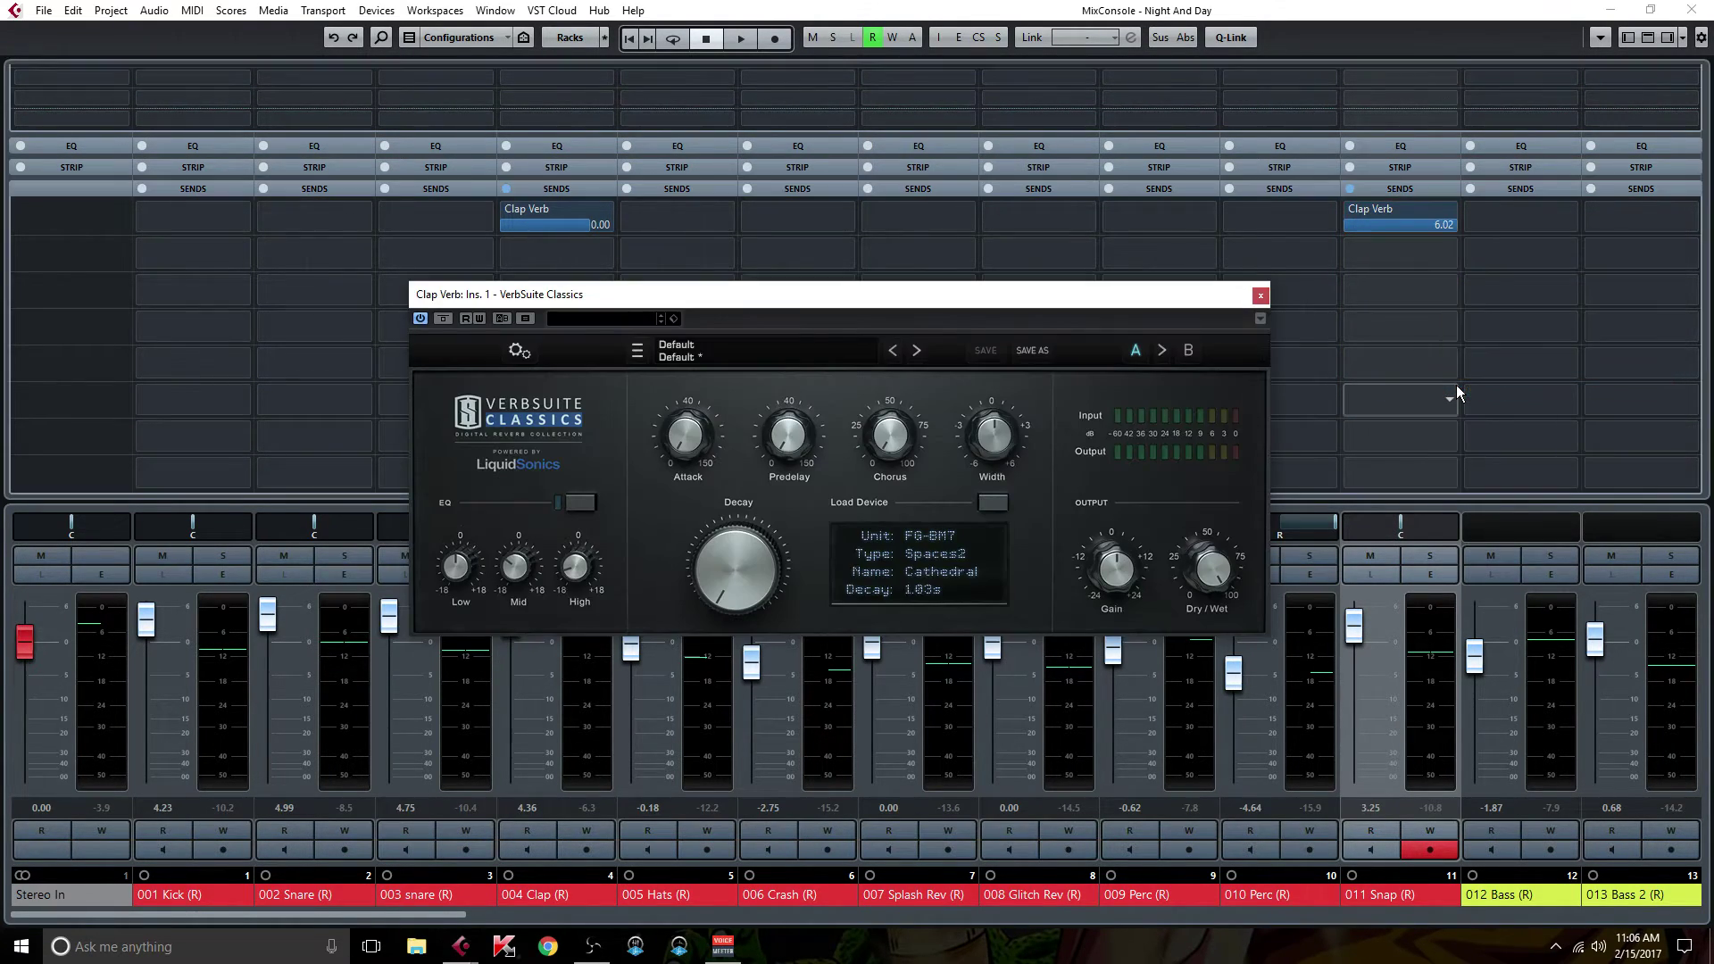
{"action": "left_click", "coordinate": [1261, 295]}
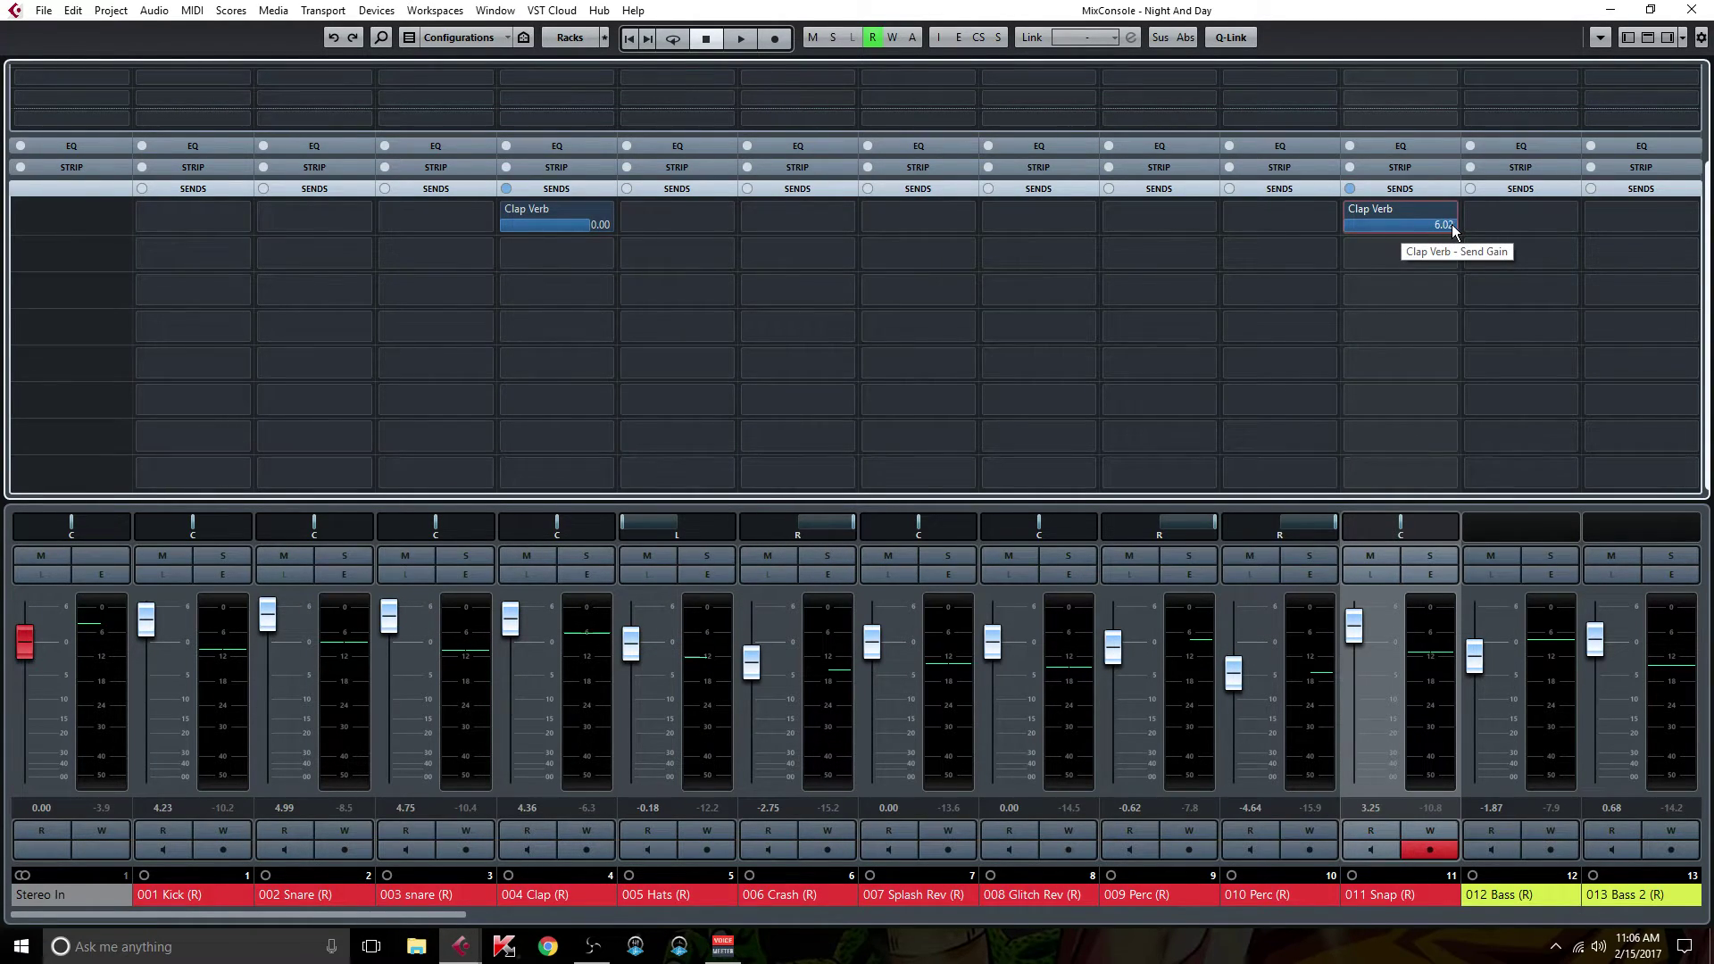
{"action": "left_click", "coordinate": [1401, 187]}
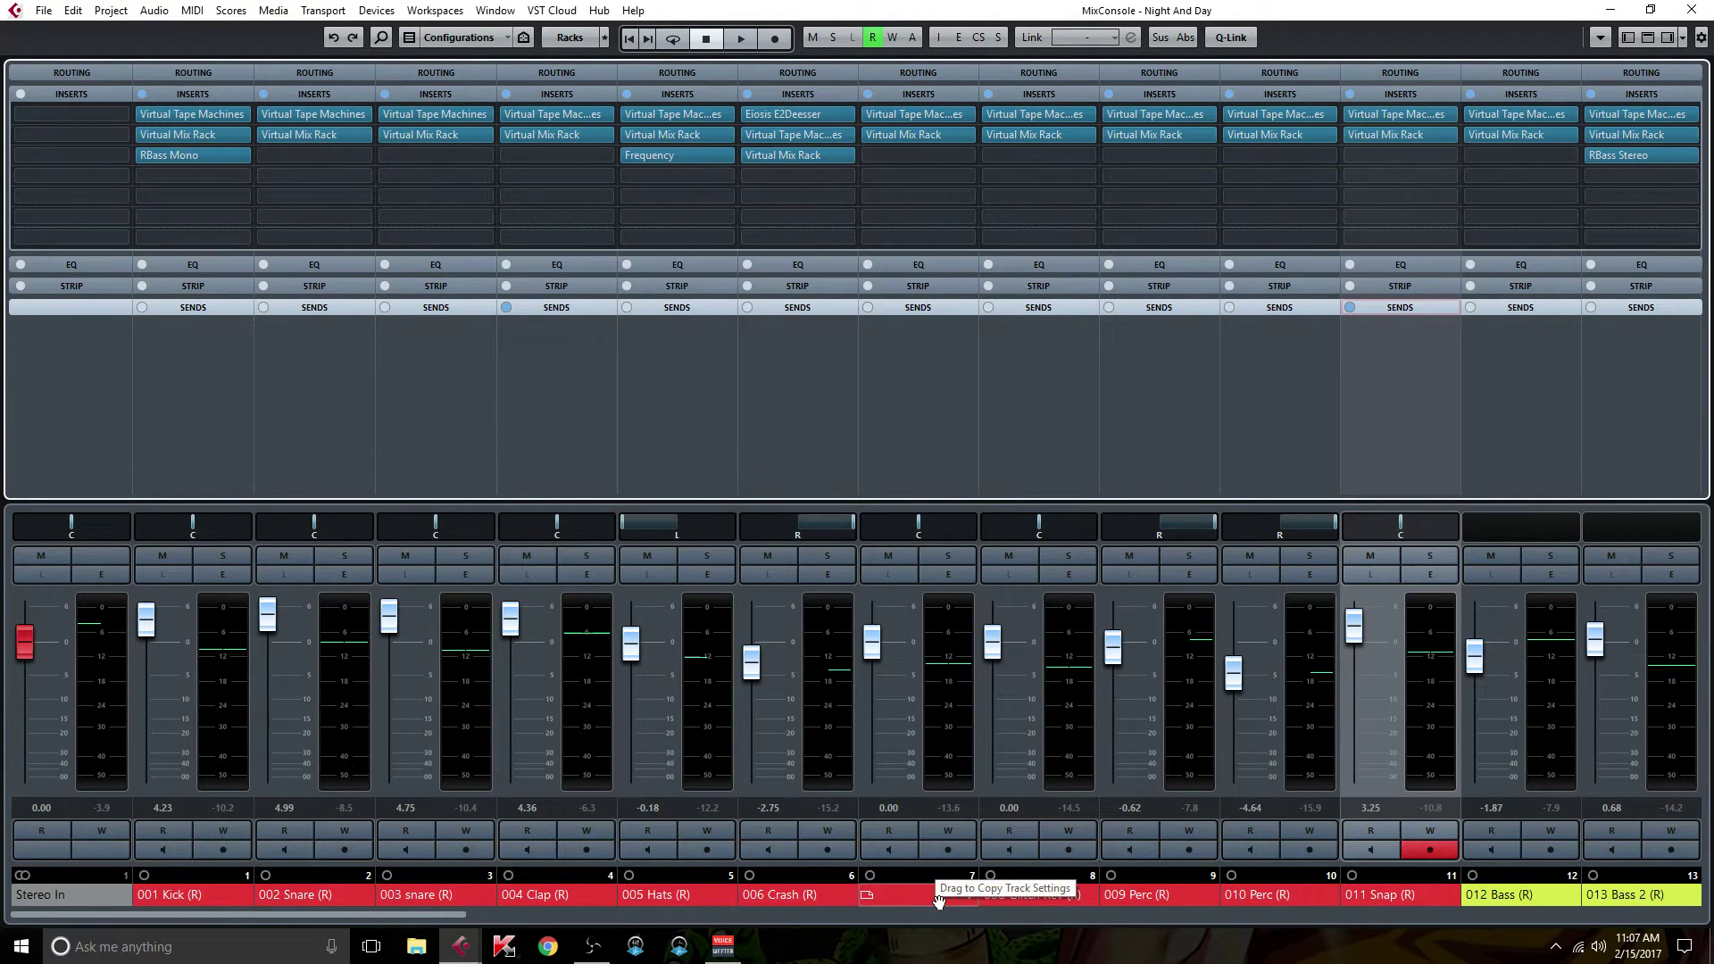
Step: Close the MixConsole, select the 003 snare track, and examine the arrangement from about bar 321 onward
{"action": "left_click", "coordinate": [1692, 10]}
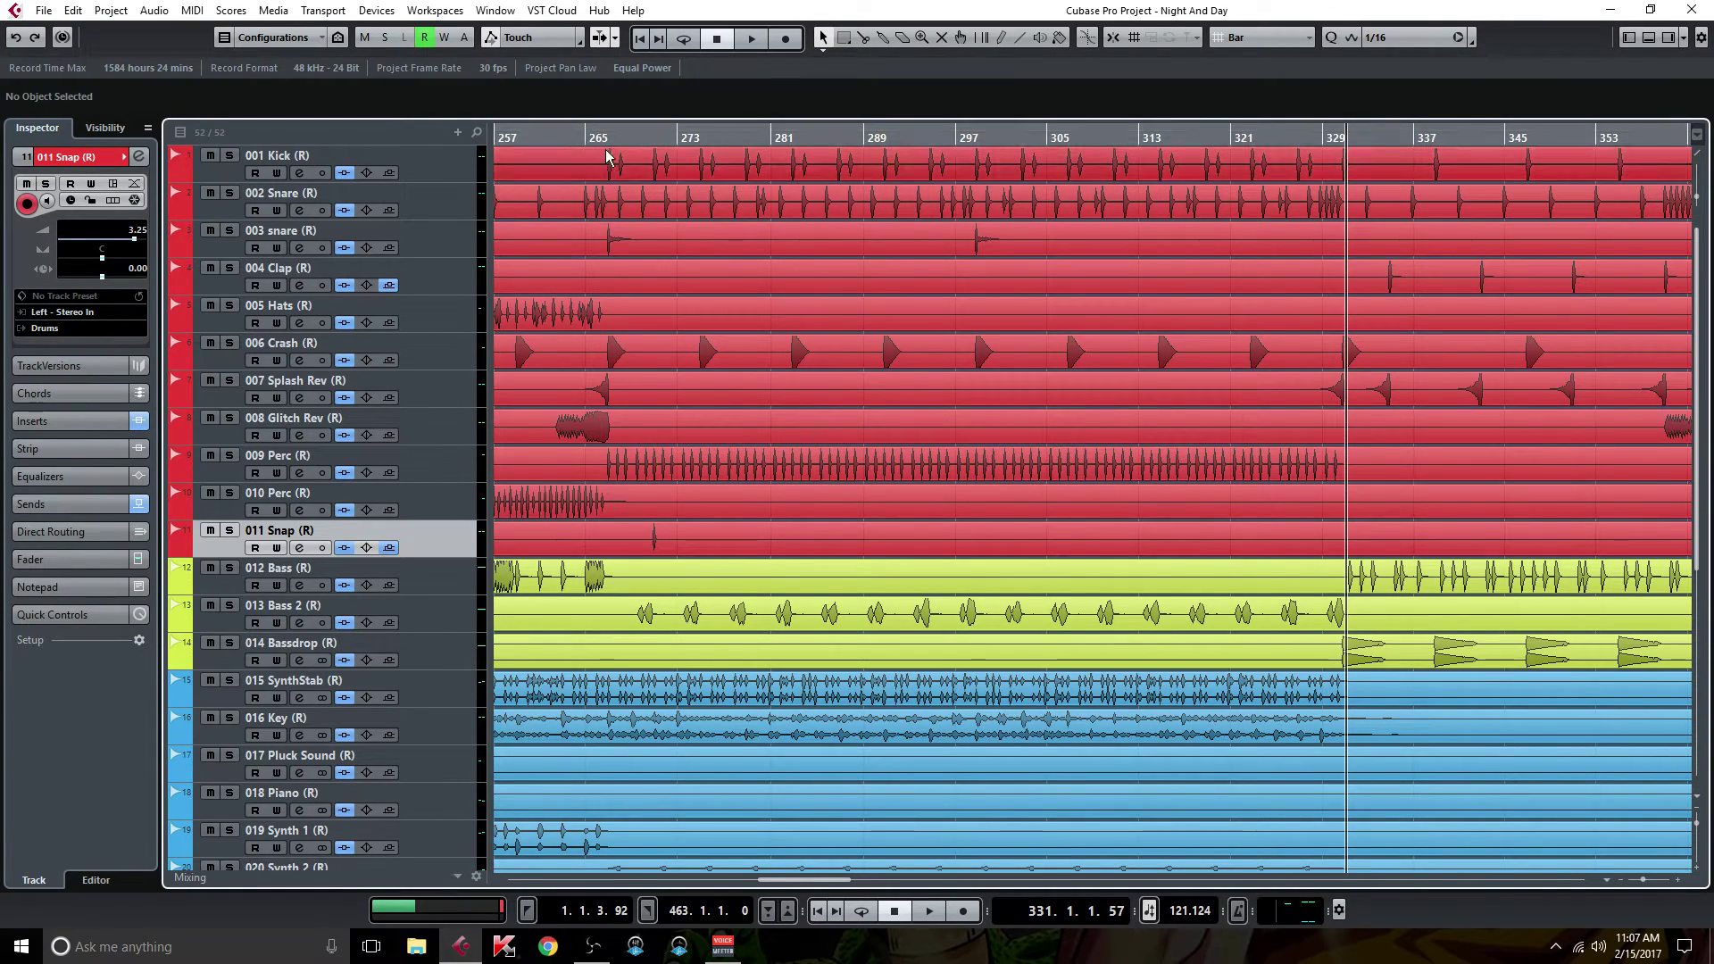
{"action": "left_click", "coordinate": [447, 243]}
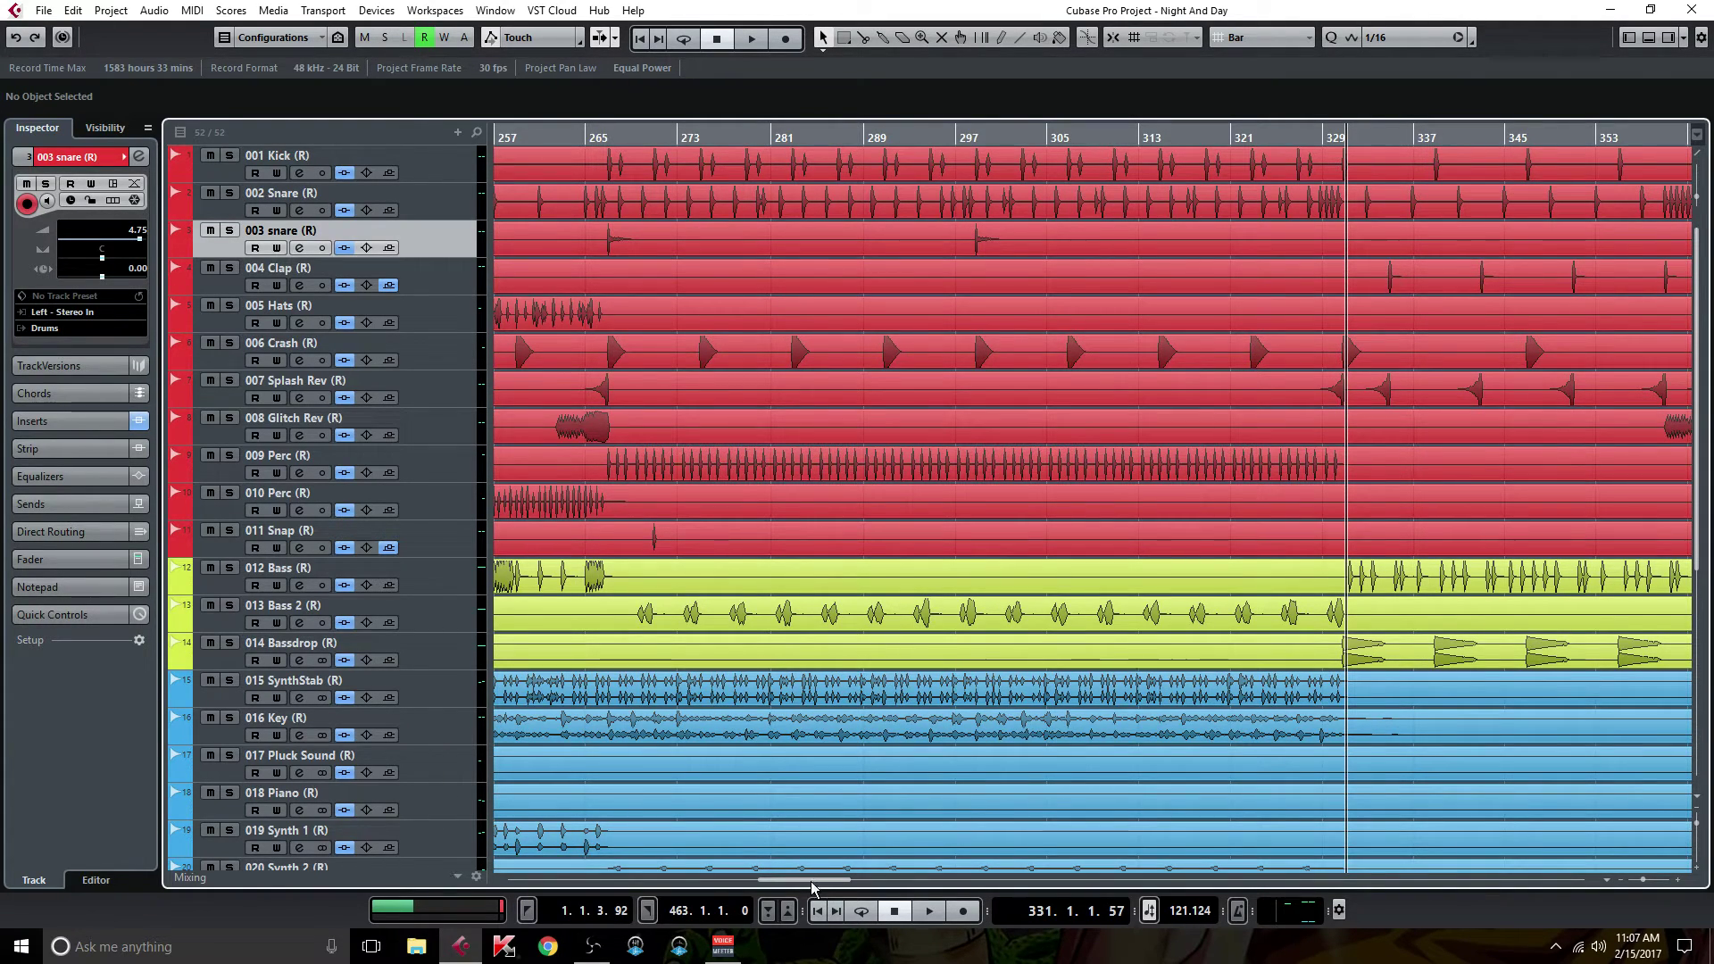
{"action": "left_click_drag", "start_coordinate": [812, 884], "coordinate": [870, 884]}
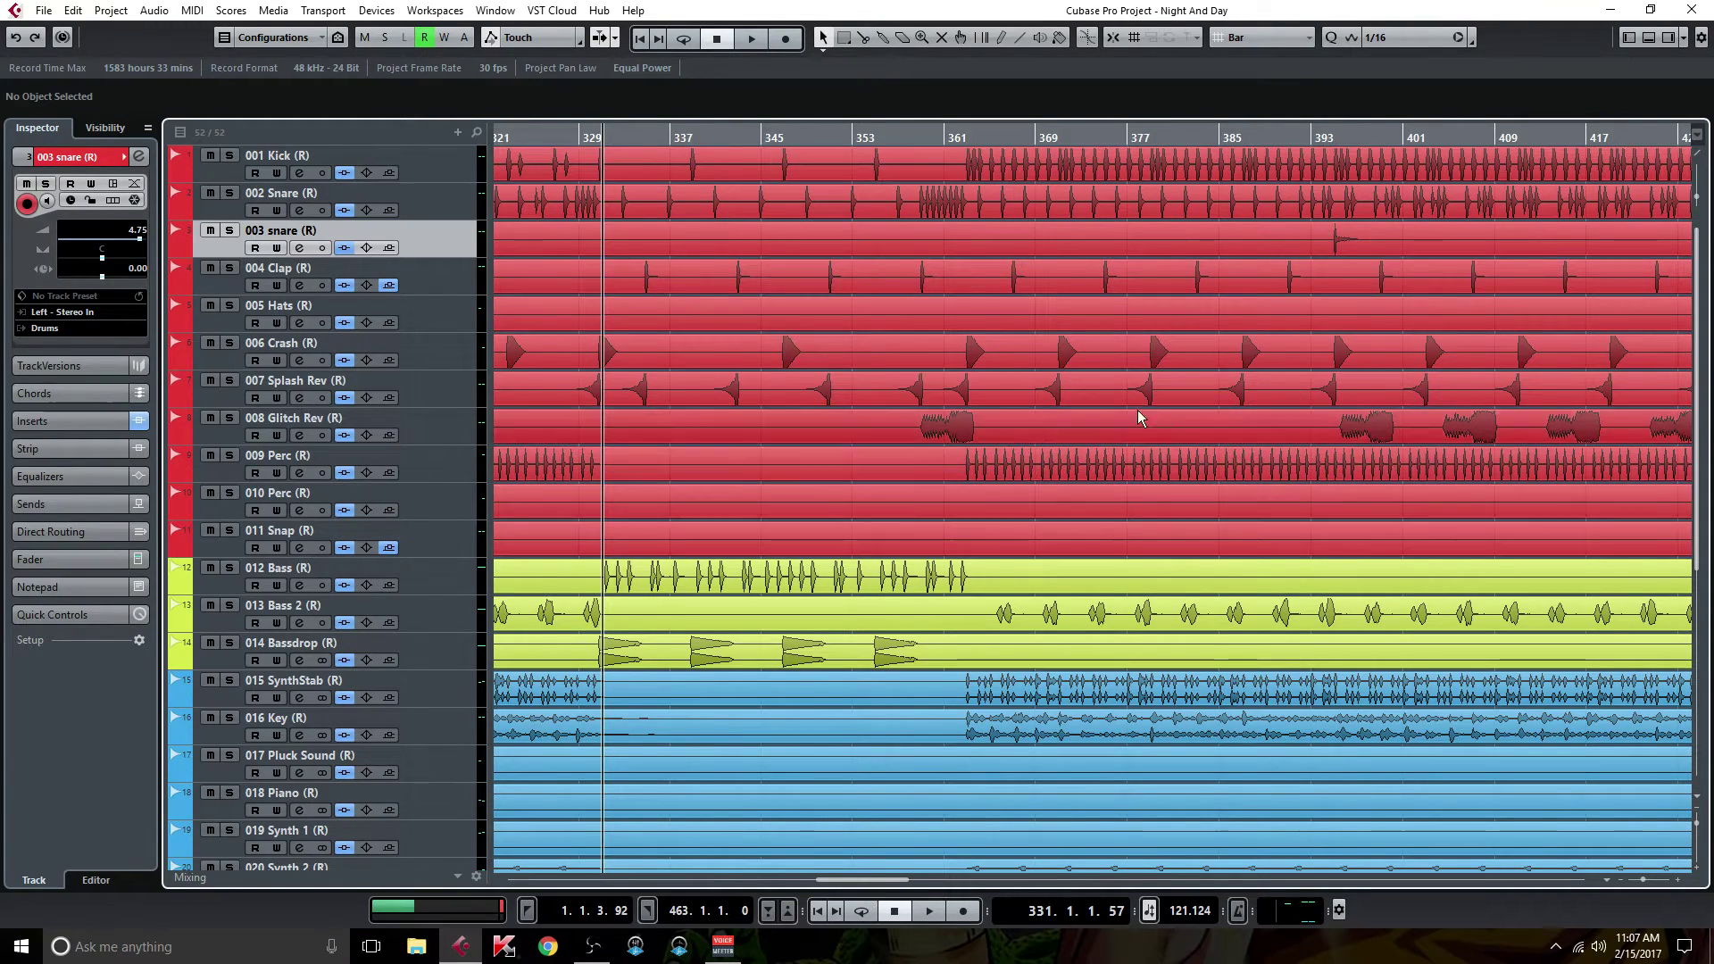
{"action": "scroll", "coordinate": [1012, 453], "scroll_direction": "down", "scroll_amount": 3}
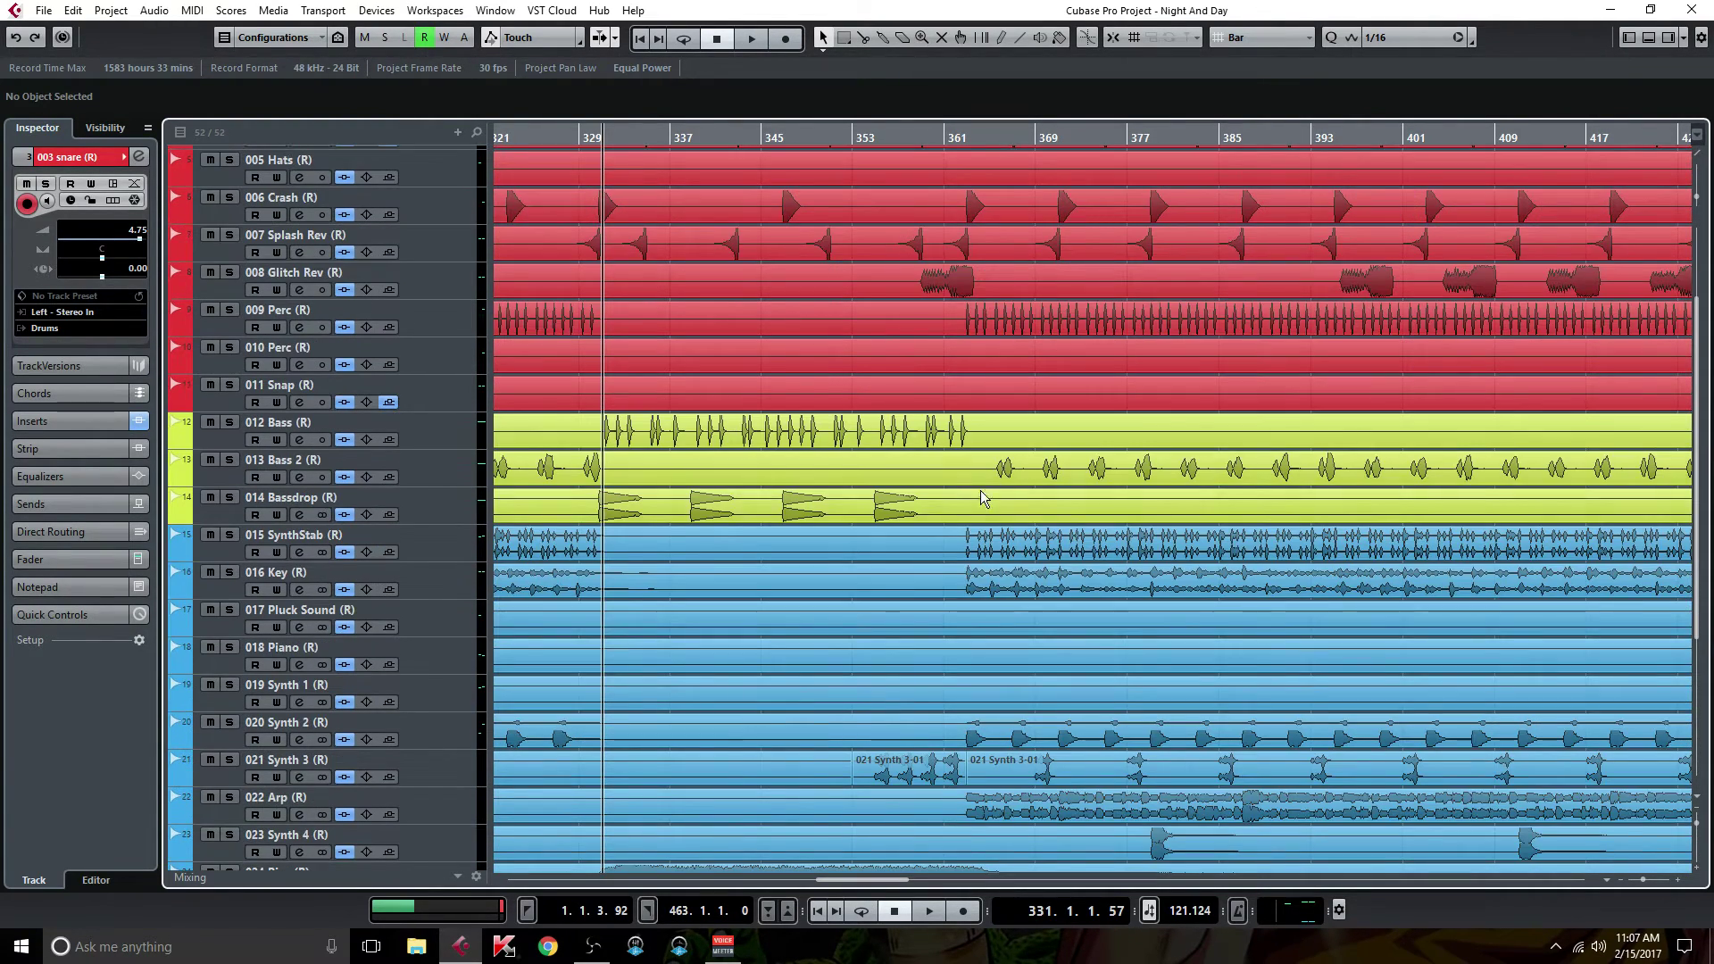
Step: Check the 015 SynthStab and 017 Pluck Sound tracks in turn, and return to the drum tracks
{"action": "left_click", "coordinate": [301, 553]}
{"action": "left_click", "coordinate": [301, 553]}
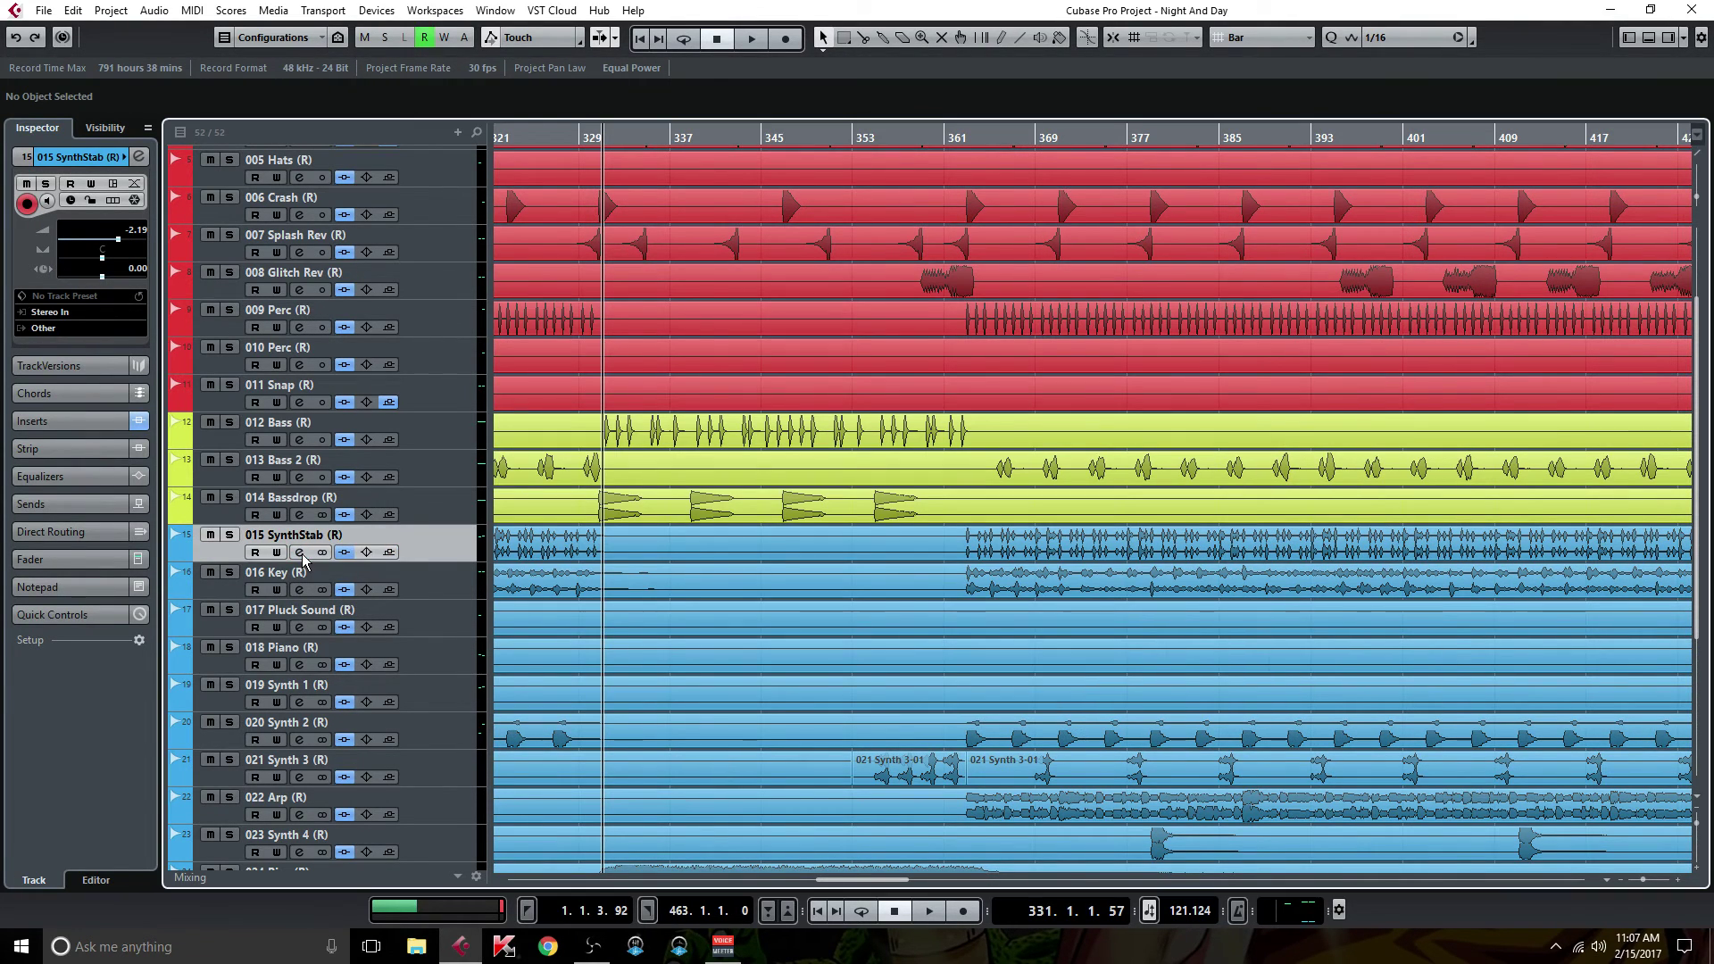
{"action": "left_click", "coordinate": [300, 628]}
{"action": "left_click", "coordinate": [300, 628]}
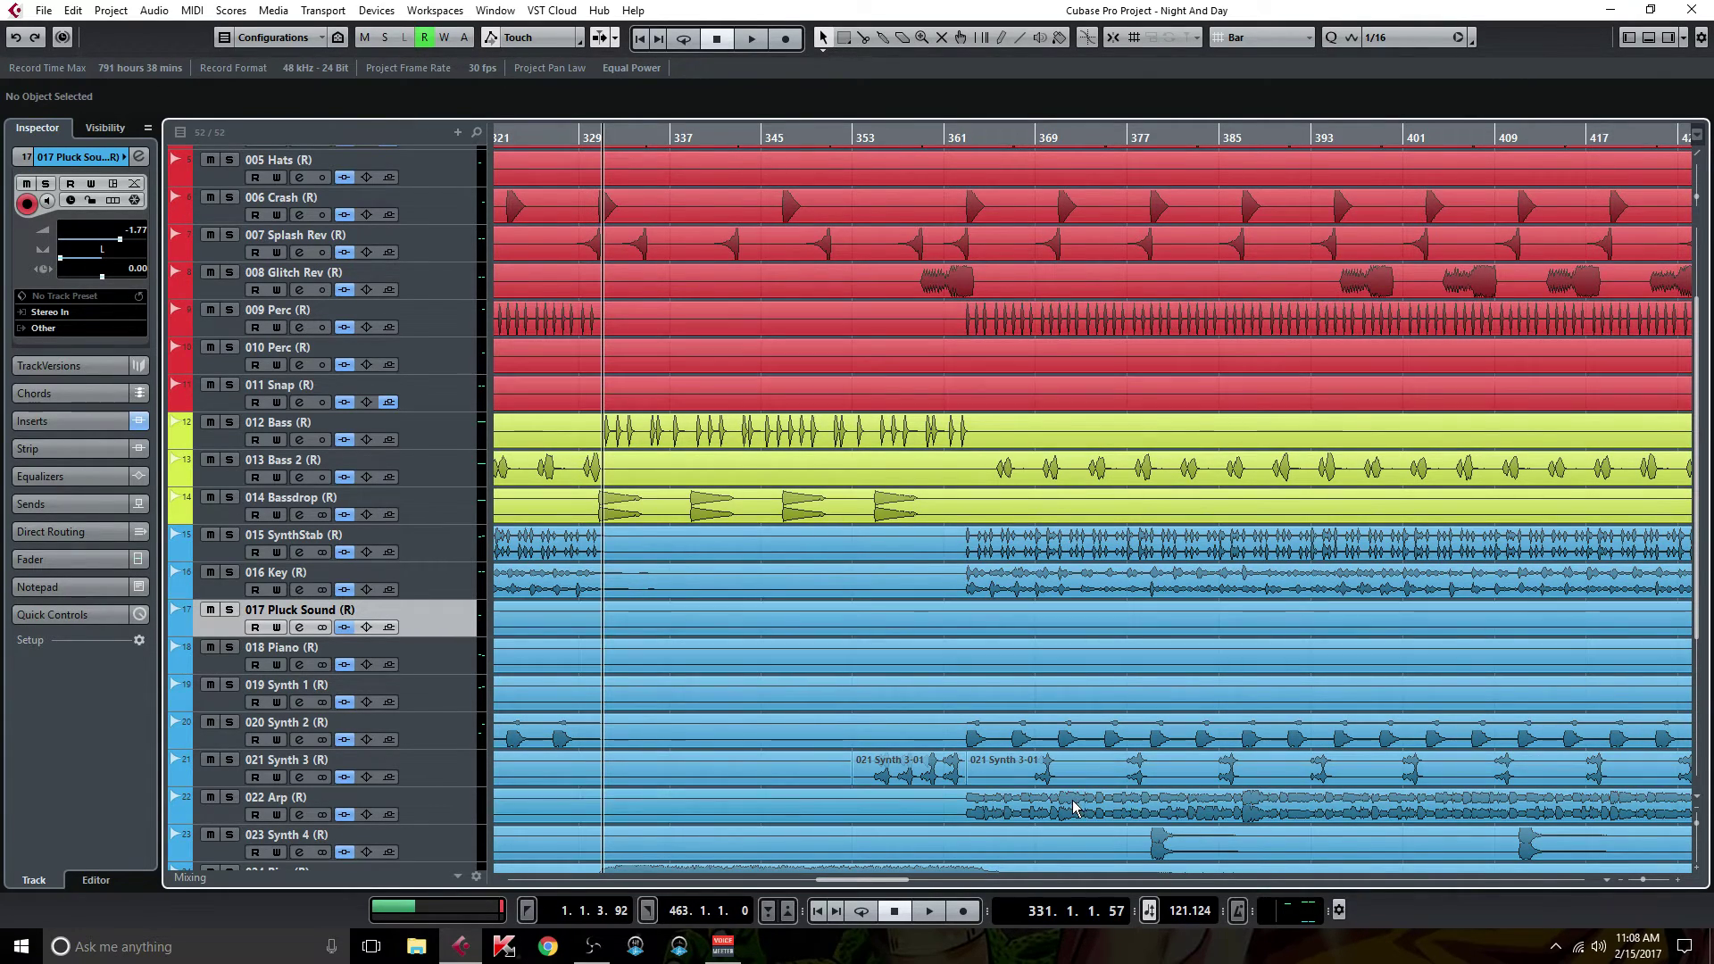
{"action": "scroll", "coordinate": [1068, 382], "scroll_direction": "up", "scroll_amount": 3}
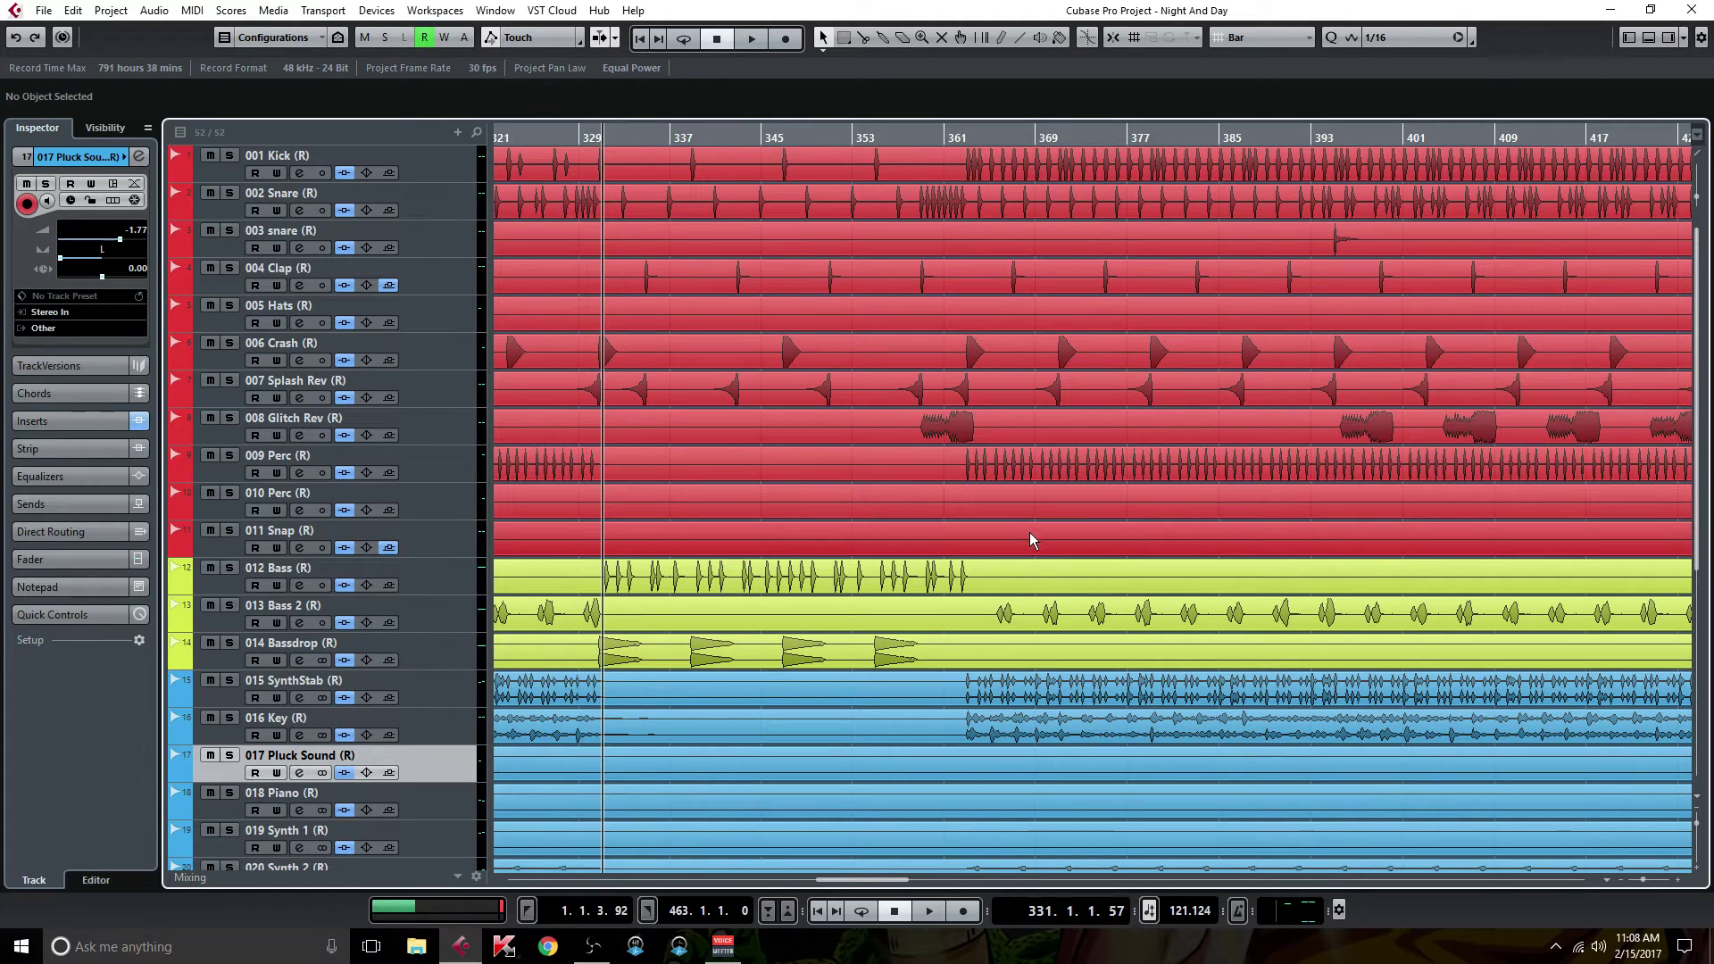
{"action": "left_click", "coordinate": [341, 157]}
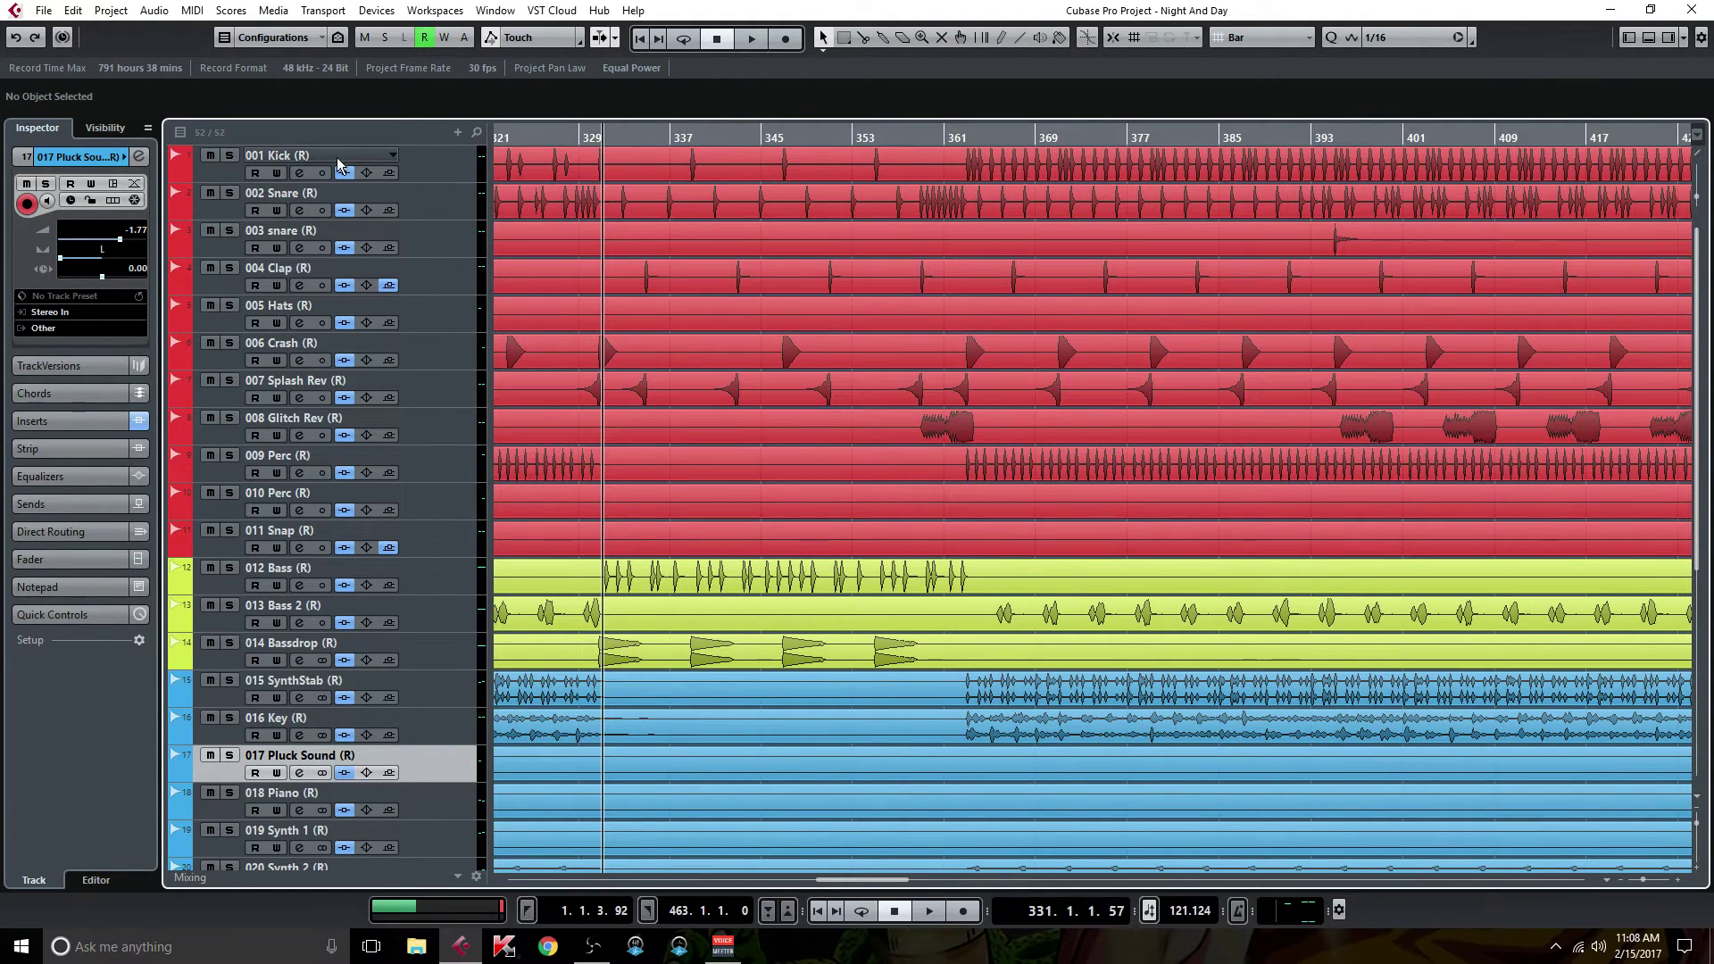
{"action": "left_click", "coordinate": [300, 173]}
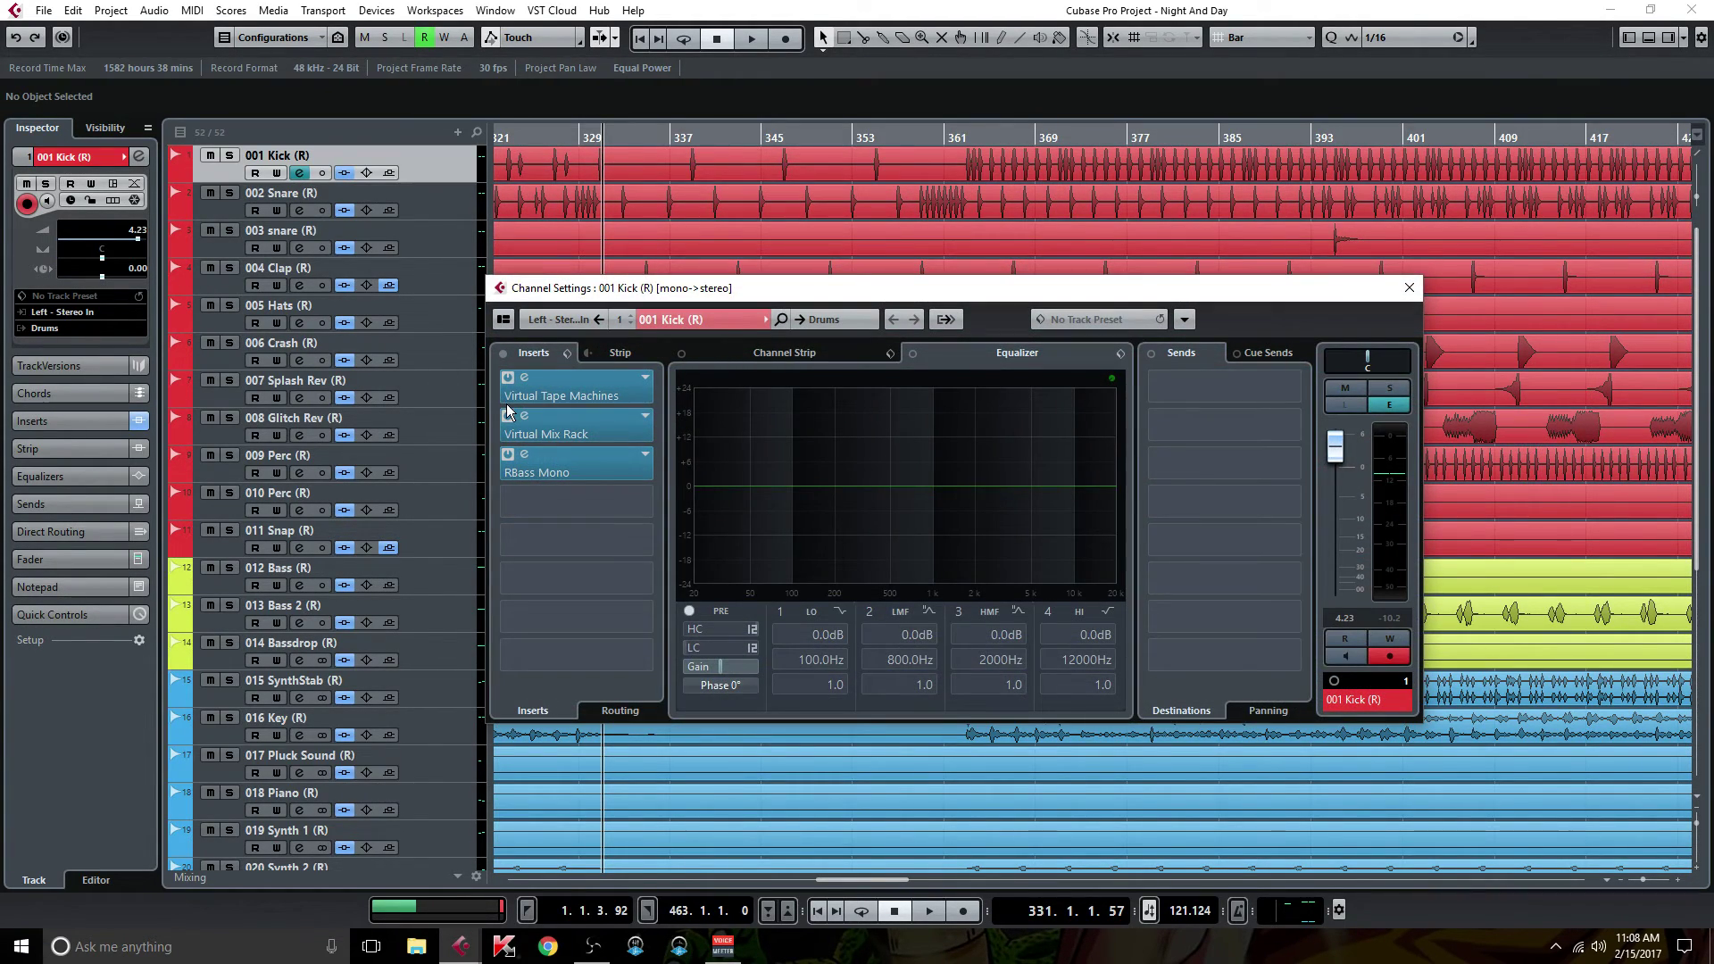
{"action": "double_click", "coordinate": [572, 398]}
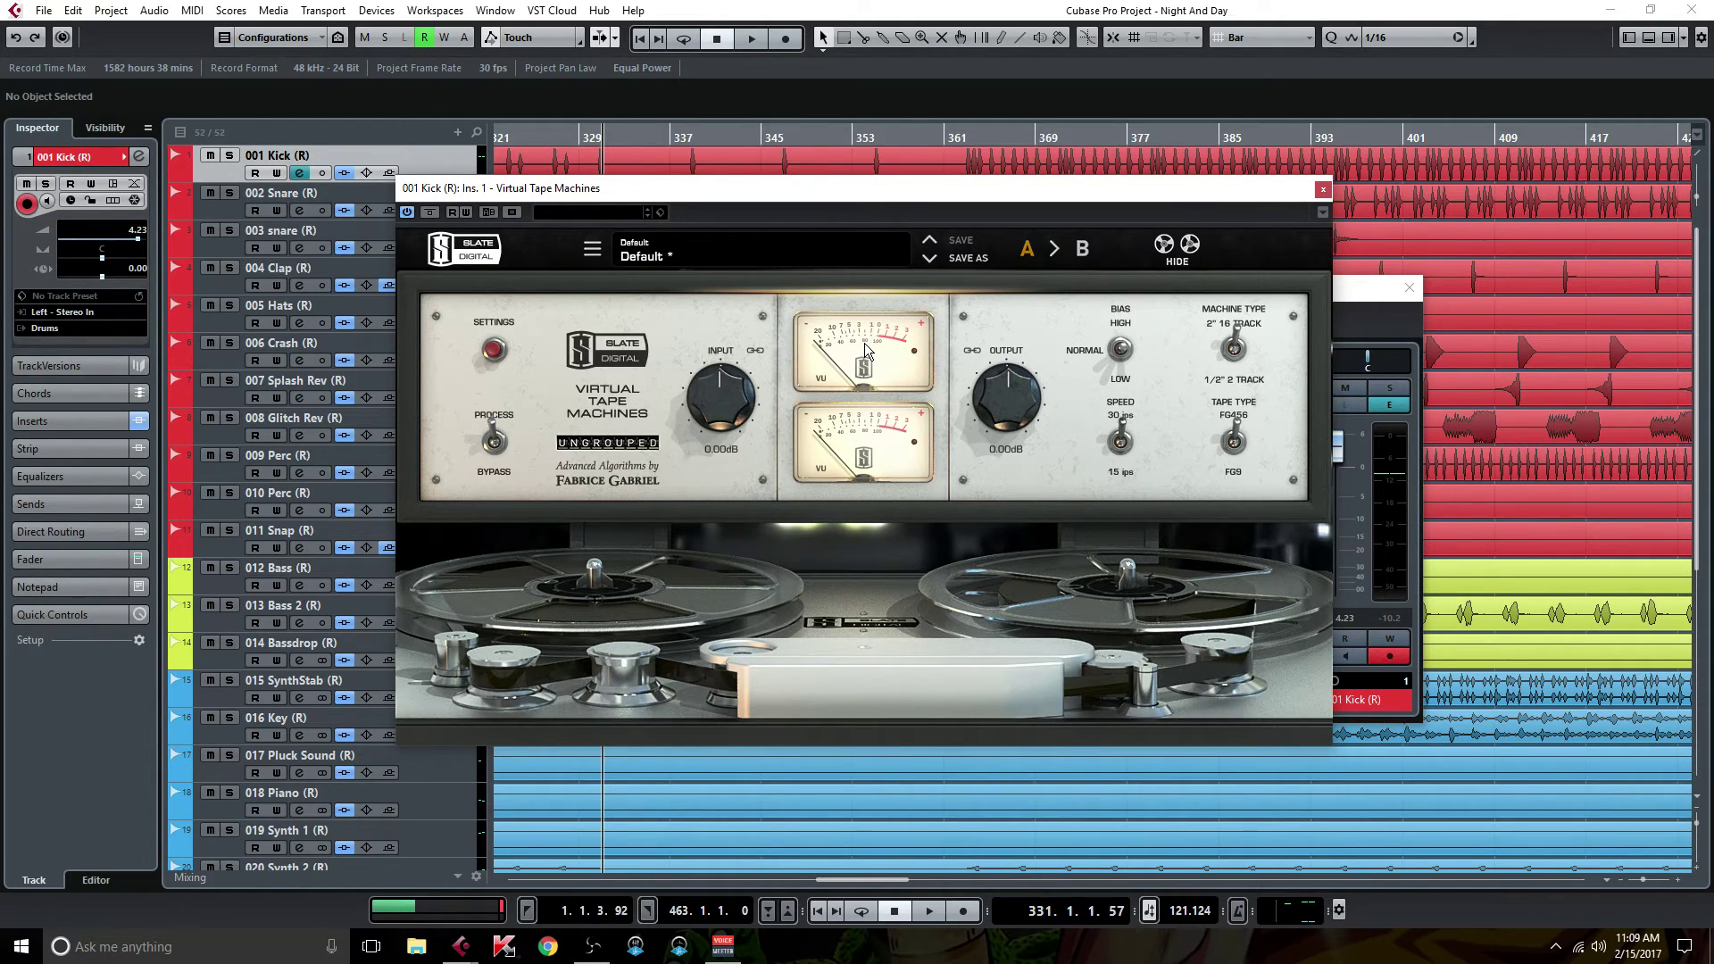
{"action": "left_click", "coordinate": [1323, 190]}
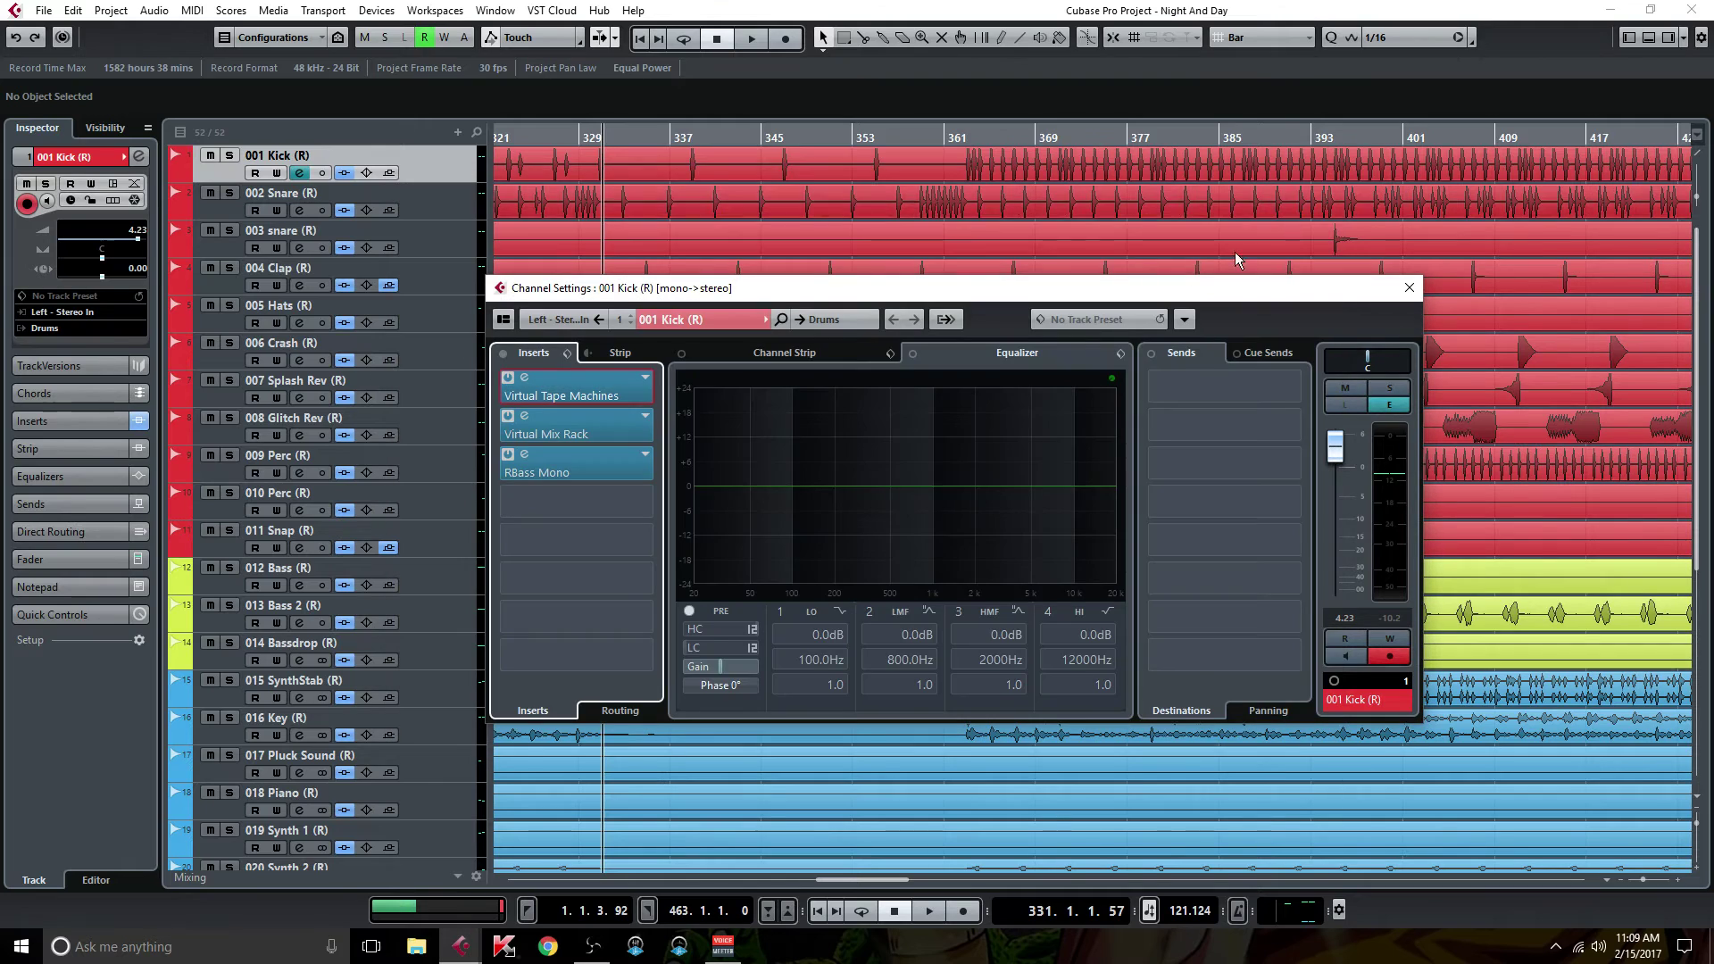
{"action": "left_click", "coordinate": [1409, 287]}
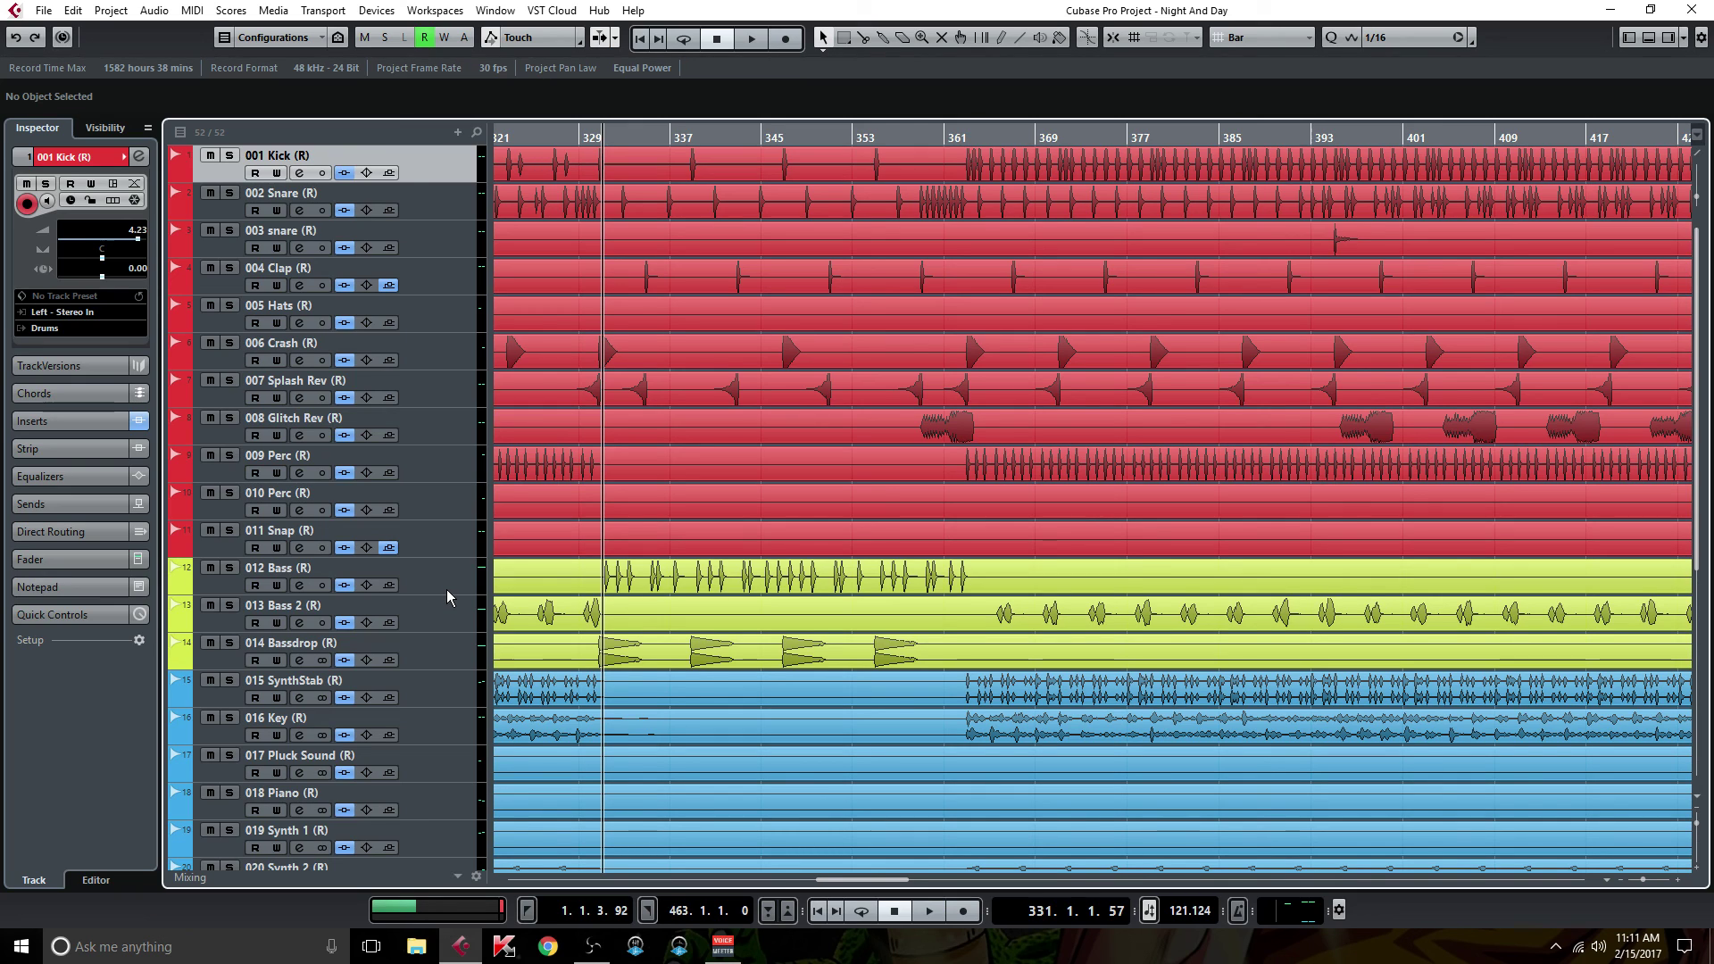
{"action": "scroll", "coordinate": [446, 596], "scroll_direction": "down", "scroll_amount": 3}
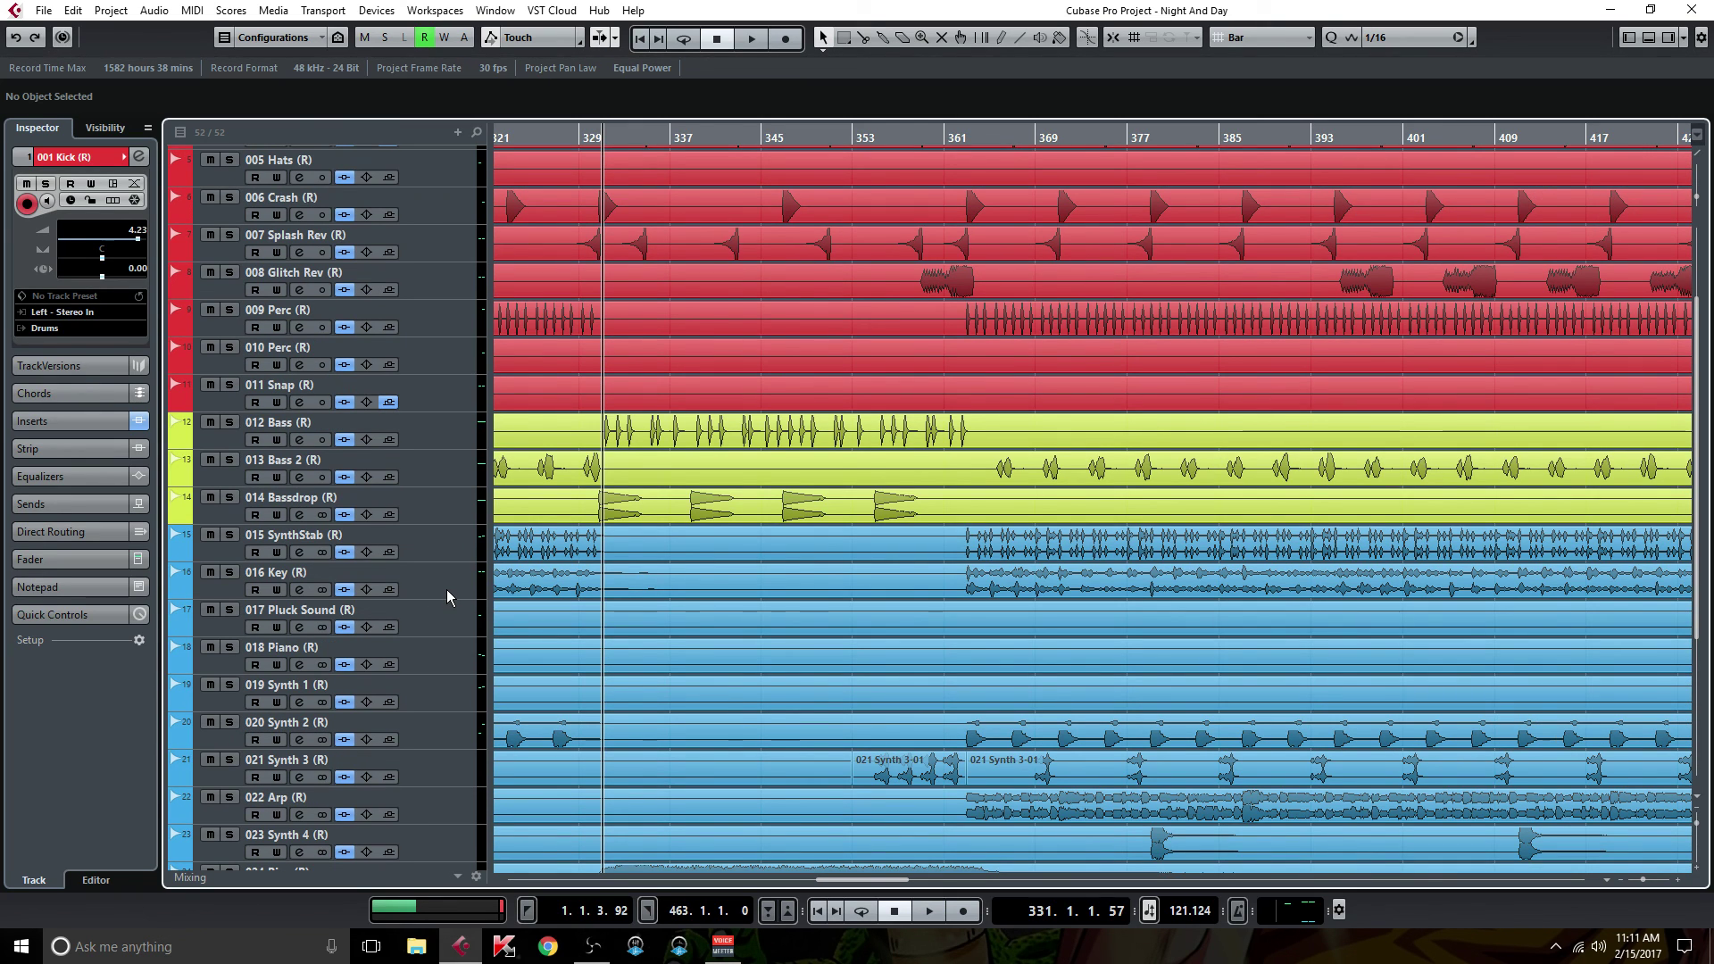